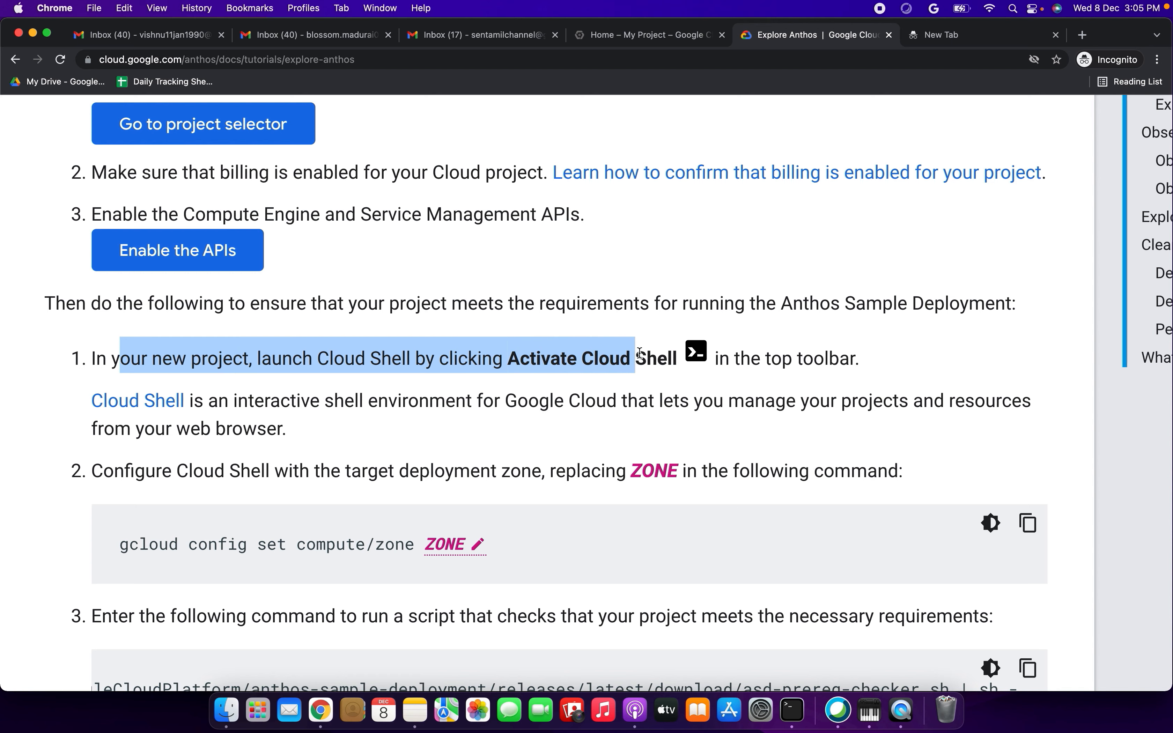
# - Read the tutorial's Cloud Shell instructions and copy the command that sets the compute zone
pyautogui.moveTo(772, 366); pyautogui.dragTo(880, 367)
pyautogui.moveTo(270, 398); pyautogui.dragTo(317, 422)
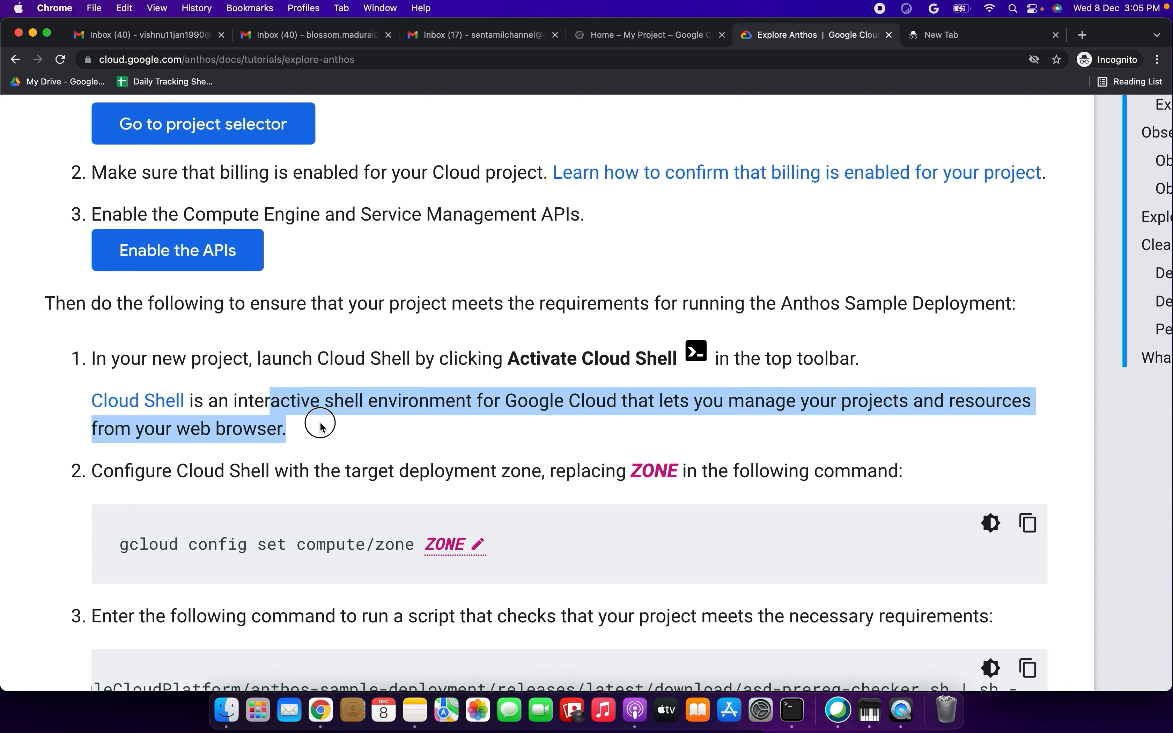
pyautogui.scroll(-1, 324, 427)
pyautogui.moveTo(226, 425); pyautogui.dragTo(516, 424)
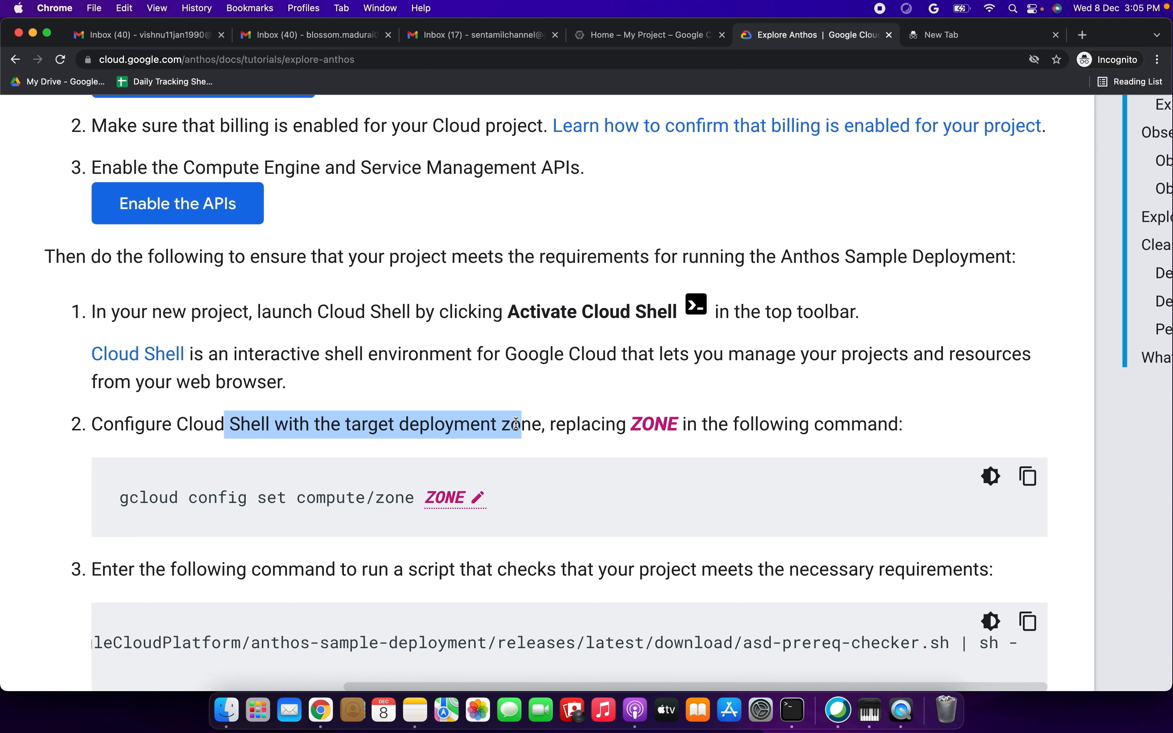
pyautogui.click(1028, 477)
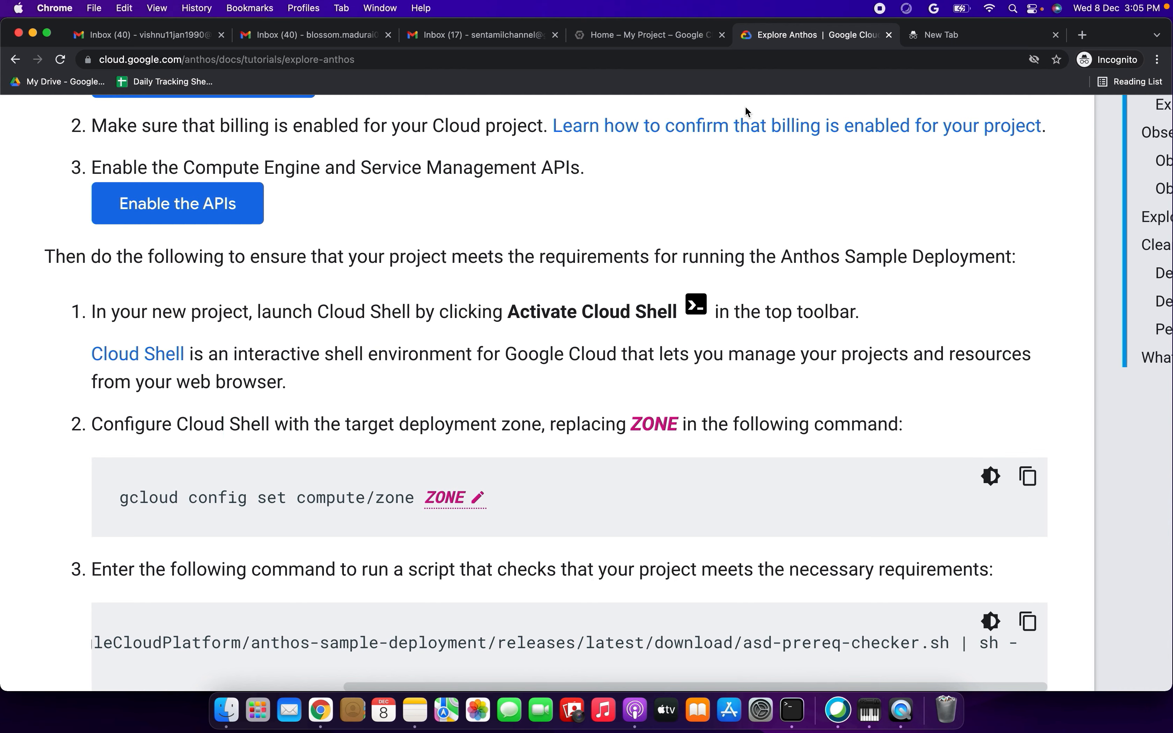
# - Activate Cloud Shell from the Google Cloud project dashboard and enlarge the terminal pane to cover most of the page
pyautogui.click(628, 37)
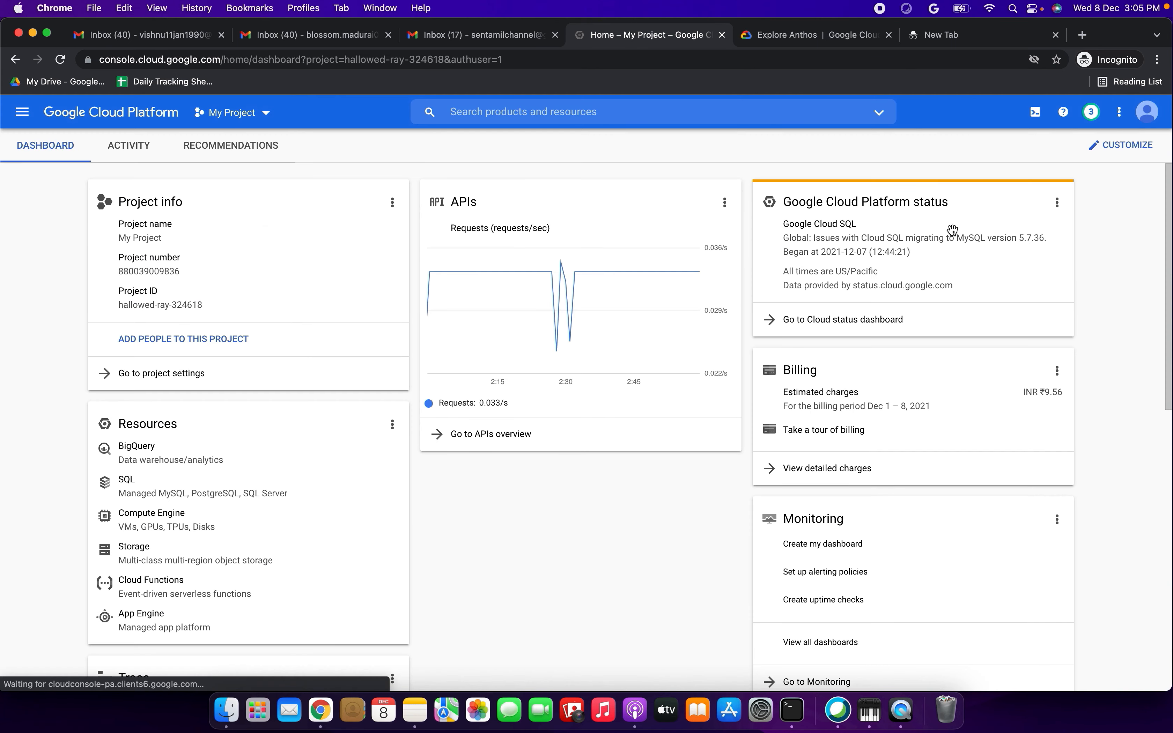
pyautogui.click(1030, 119)
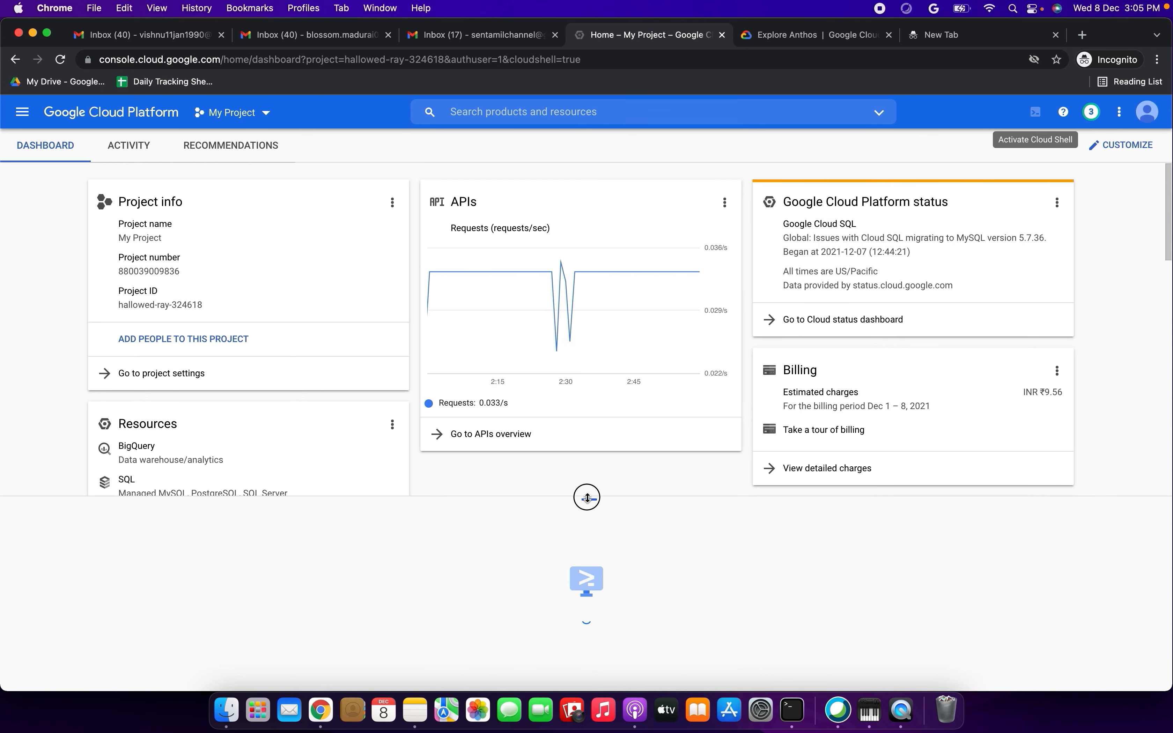
pyautogui.moveTo(587, 497); pyautogui.dragTo(585, 214)
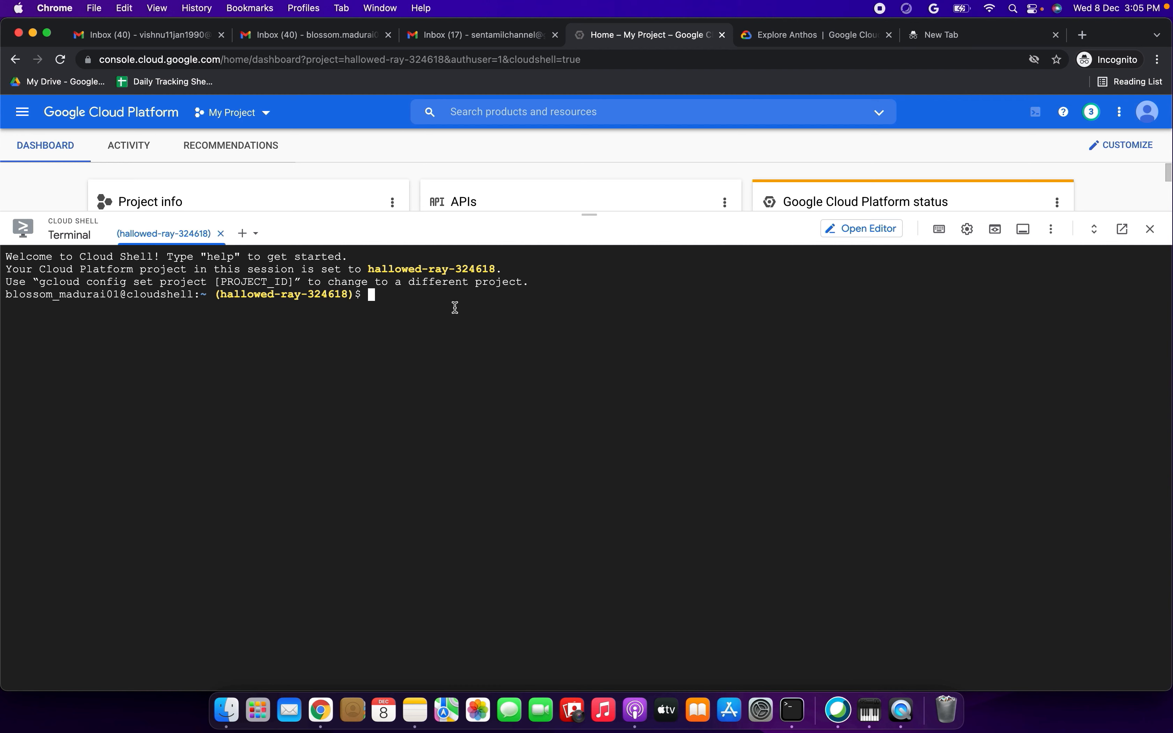
# - Run the copied command "gcloud config set compute/zone ZONE" and authorize Cloud Shell to use the account credentials
pyautogui.press('super+v')
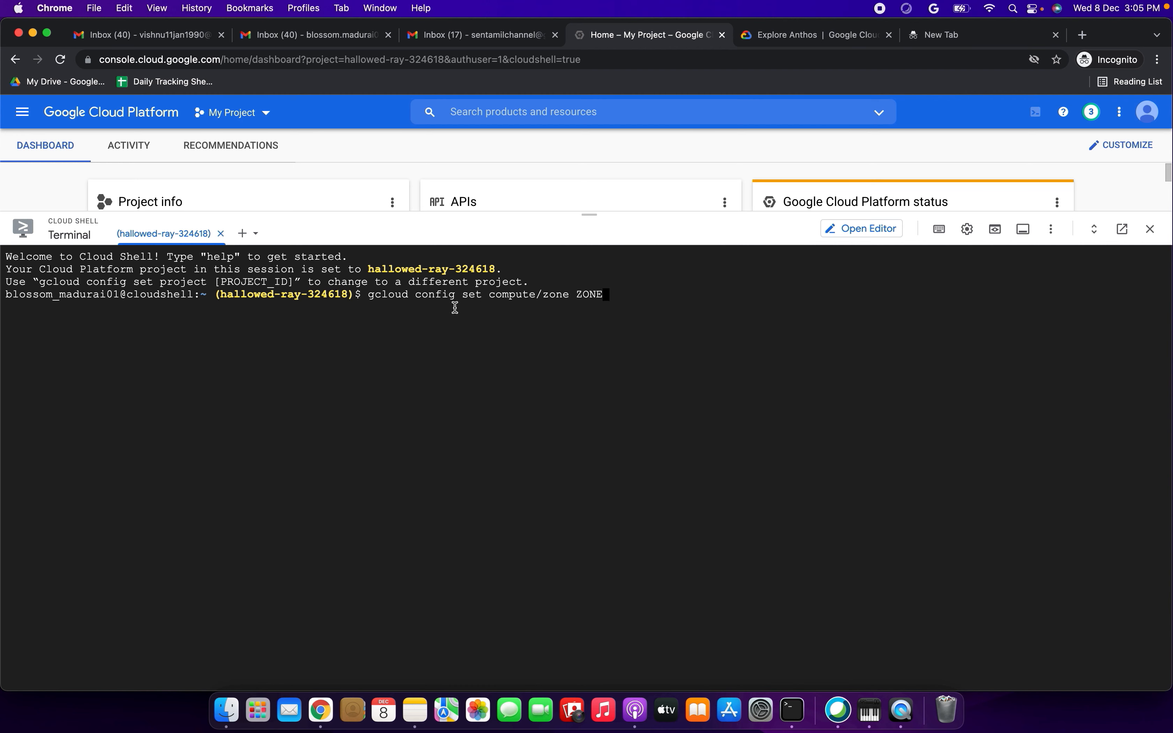
pyautogui.press('Return')
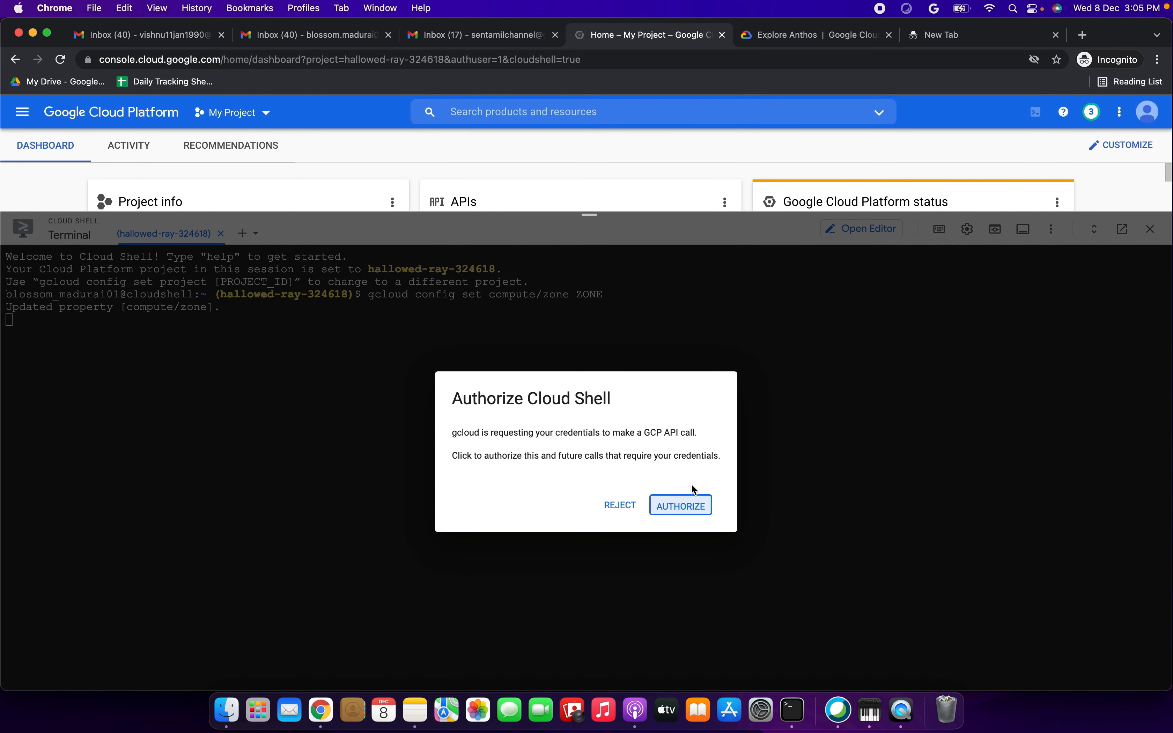
pyautogui.click(680, 510)
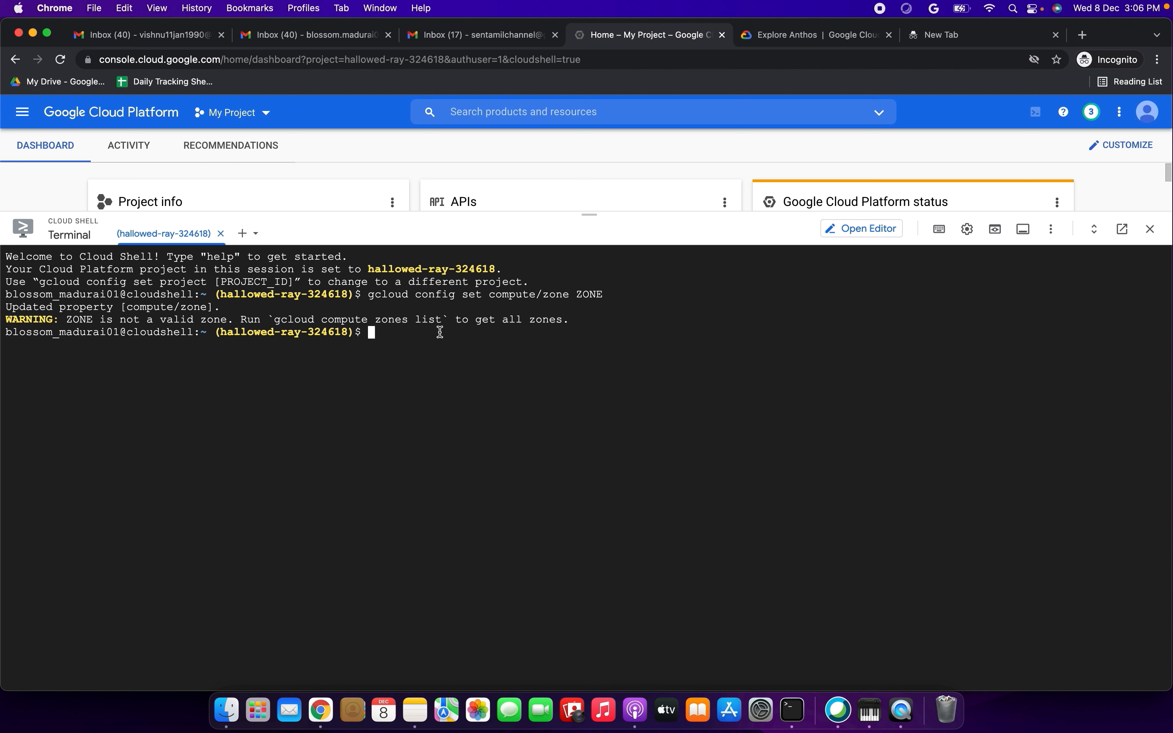
# - Copy the suggested "gcloud compute zones list" command from the terminal warning and run it
pyautogui.moveTo(445, 319); pyautogui.dragTo(278, 320)
pyautogui.press('super+c')
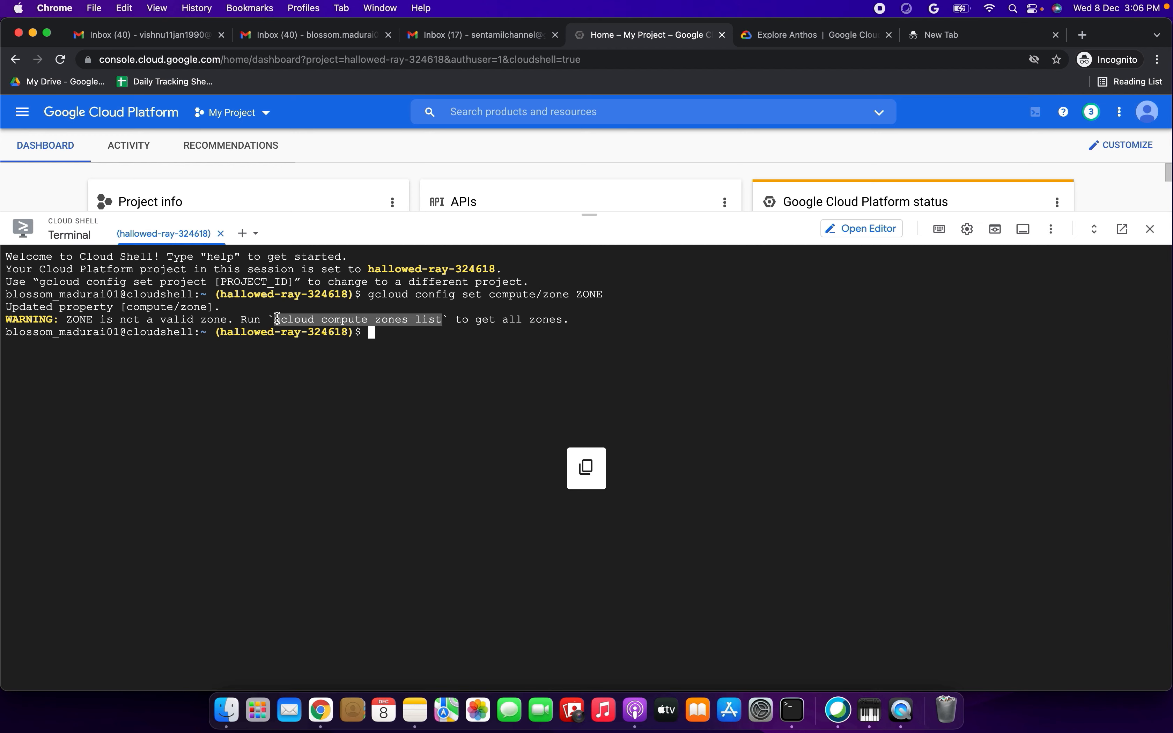
pyautogui.click(383, 332)
pyautogui.press('super+v')
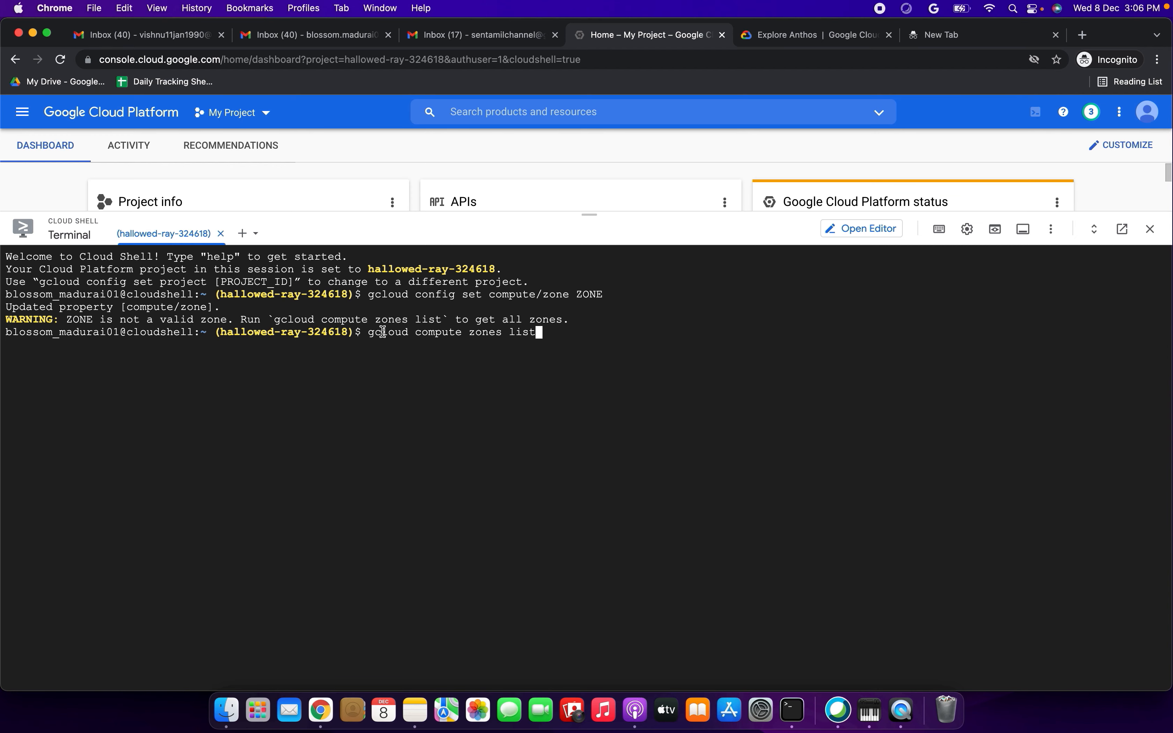
pyautogui.press('Return')
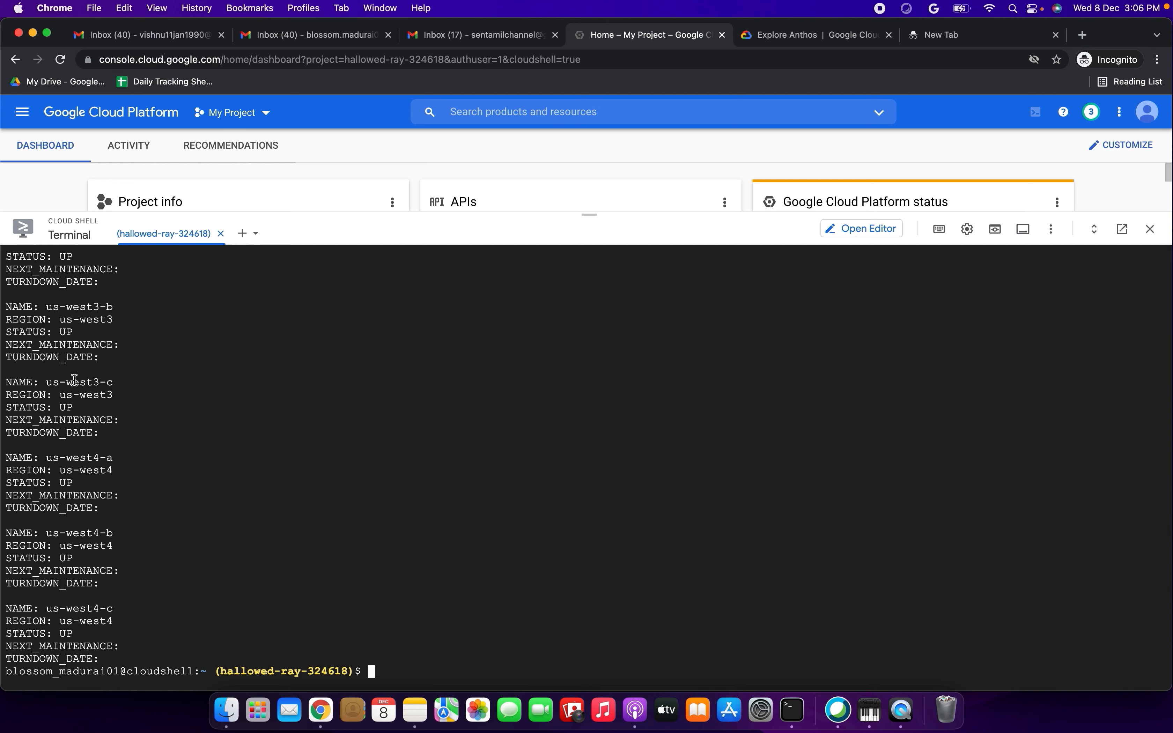
# - Copy the zone name us-west3-b from the zone list and clear the terminal
pyautogui.moveTo(53, 308); pyautogui.dragTo(120, 310)
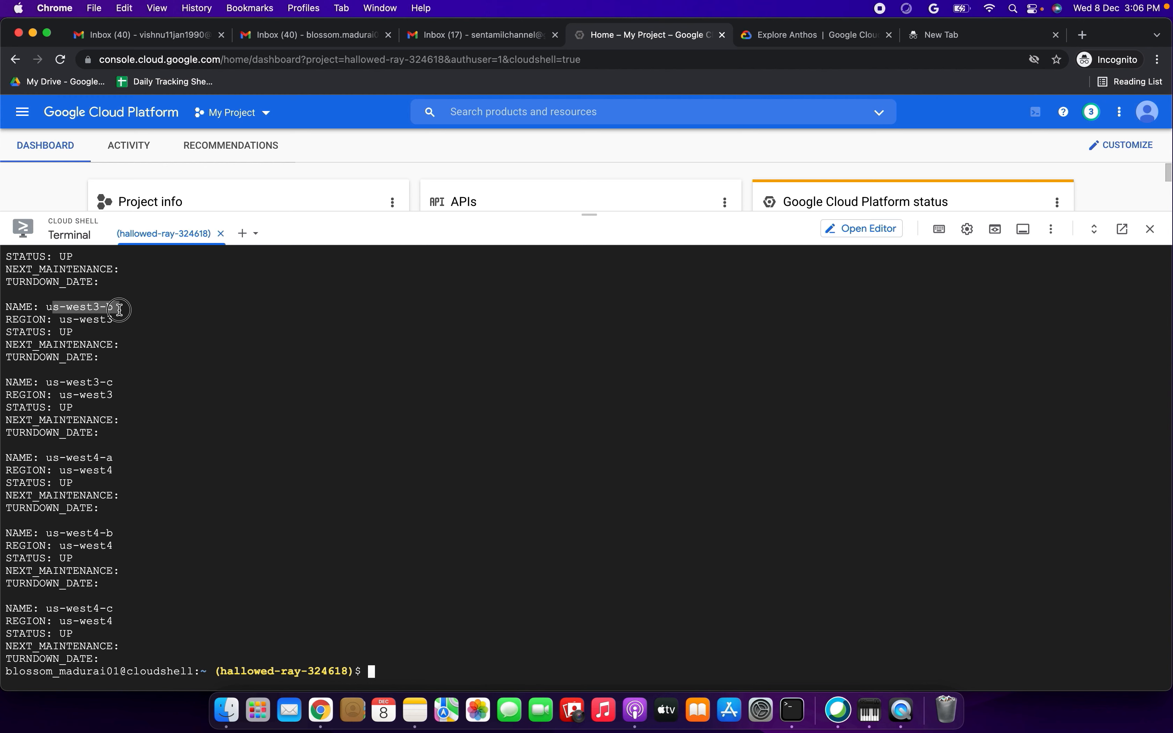
pyautogui.moveTo(46, 308); pyautogui.dragTo(115, 309)
pyautogui.press('super+c')
pyautogui.click(386, 667)
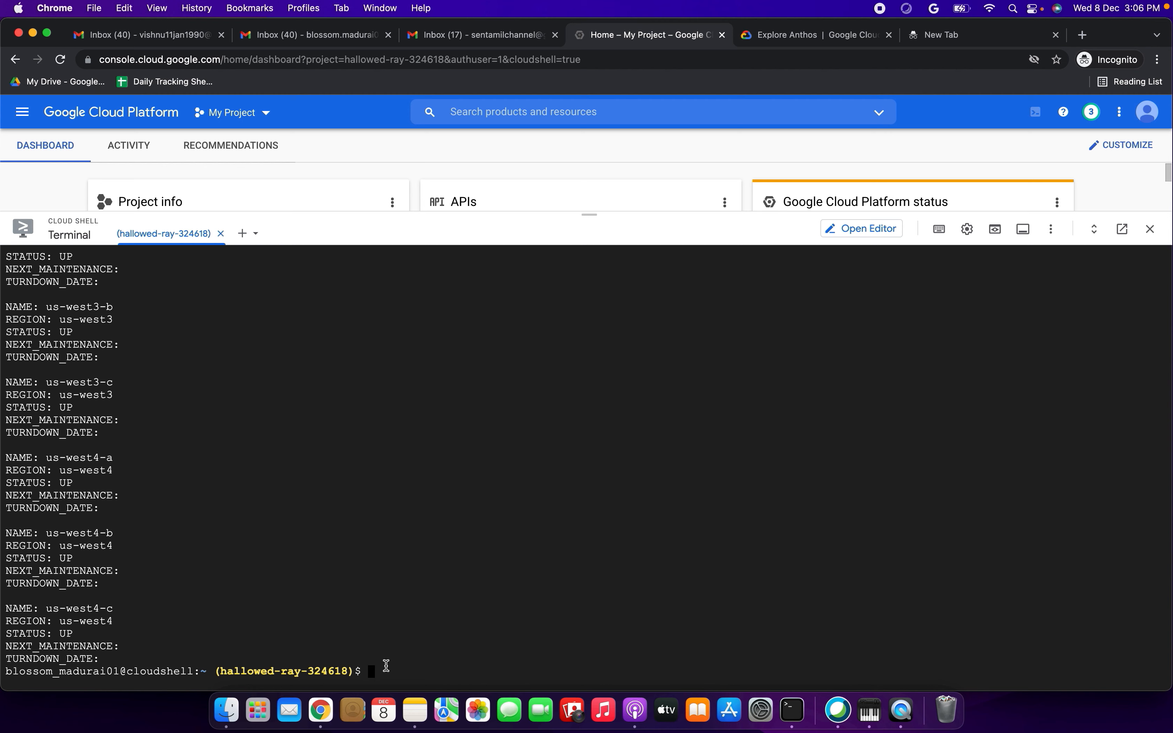
pyautogui.write('clear')
pyautogui.press('Return')
# - Rerun "gcloud config set compute/zone ZONE" from the command history
pyautogui.press('Up')
pyautogui.press('Up')
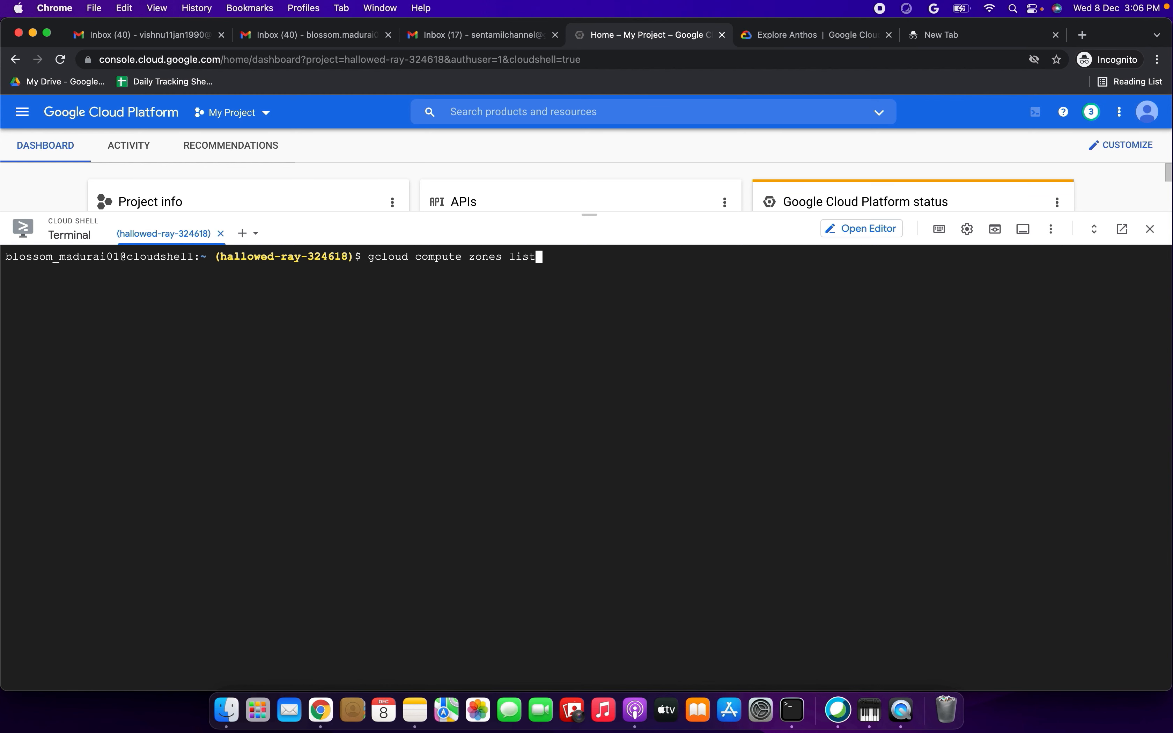
pyautogui.press('Up')
pyautogui.press('Return')
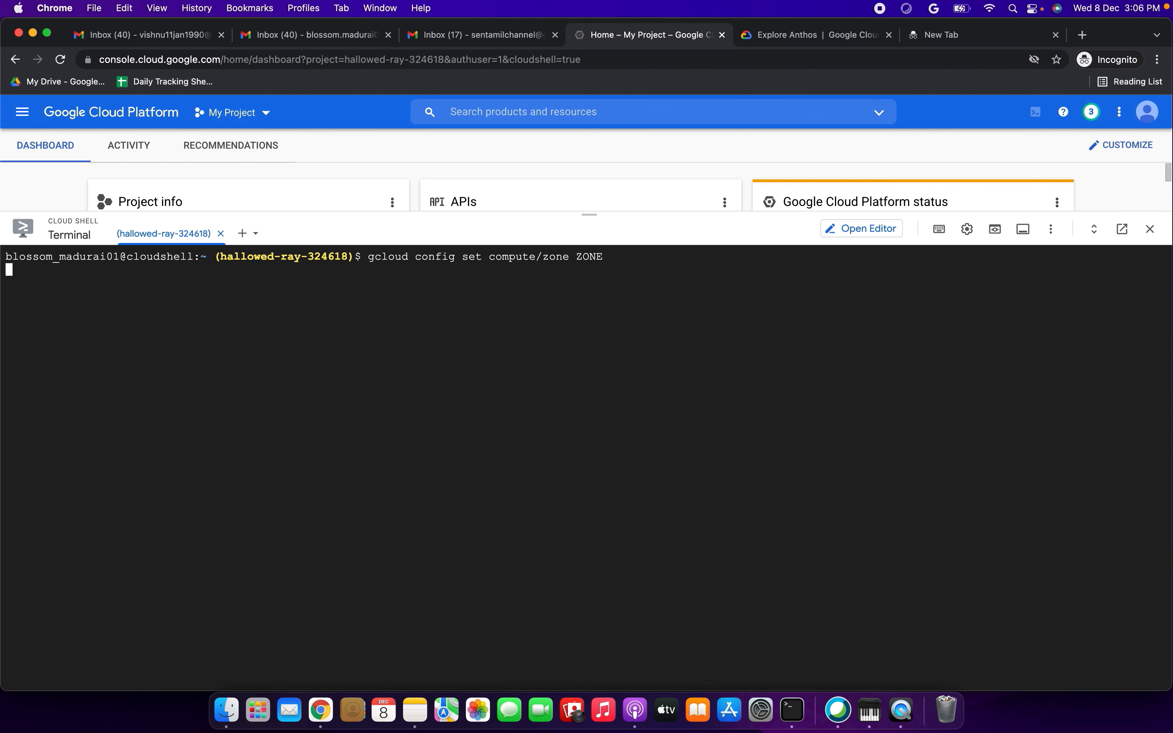
# - Set the compute zone to us-west3-b by recalling the configuration command and replacing its ZONE placeholder
pyautogui.press('Up')
pyautogui.press('Up')
pyautogui.press('Up')
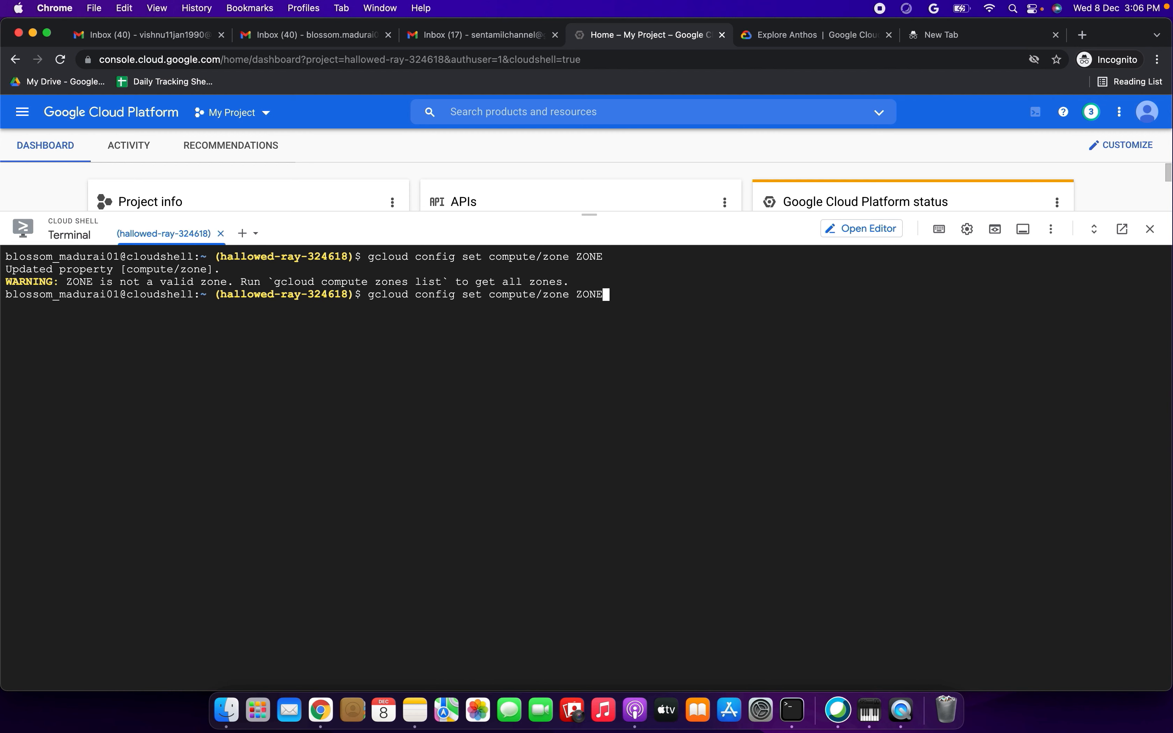
pyautogui.press('Down')
pyautogui.press('BackSpace')
pyautogui.press('BackSpace')
pyautogui.press('BackSpace')
pyautogui.press('BackSpace')
pyautogui.press('super+v')
pyautogui.press('Return')
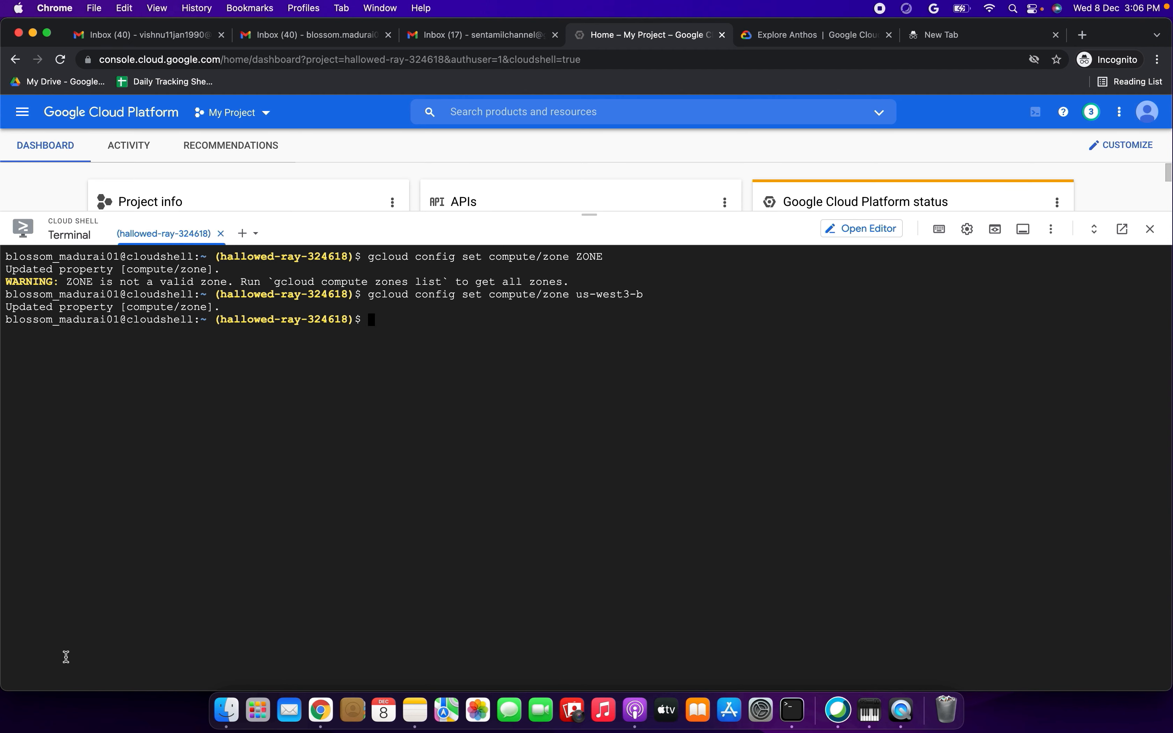
pyautogui.moveTo(21, 304); pyautogui.dragTo(227, 307)
pyautogui.click(392, 321)
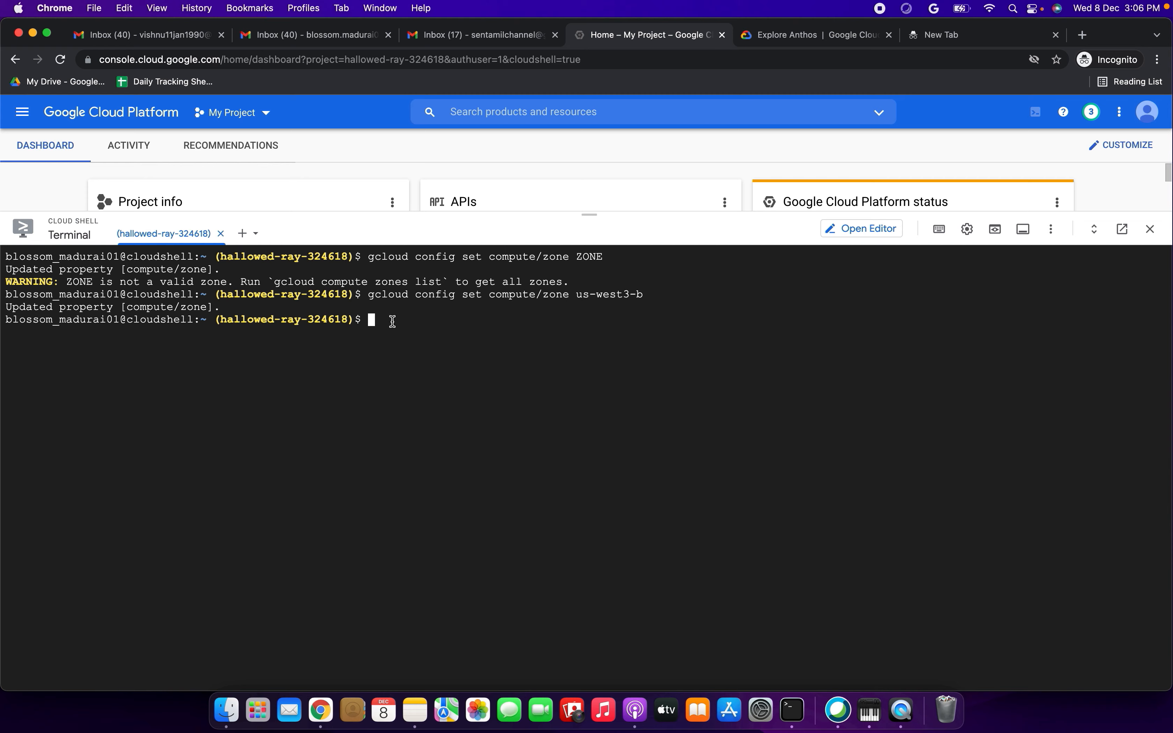
# - Copy the asd-prereq-checker.sh curl command from the Anthos tutorial and run it in Cloud Shell
pyautogui.click(801, 34)
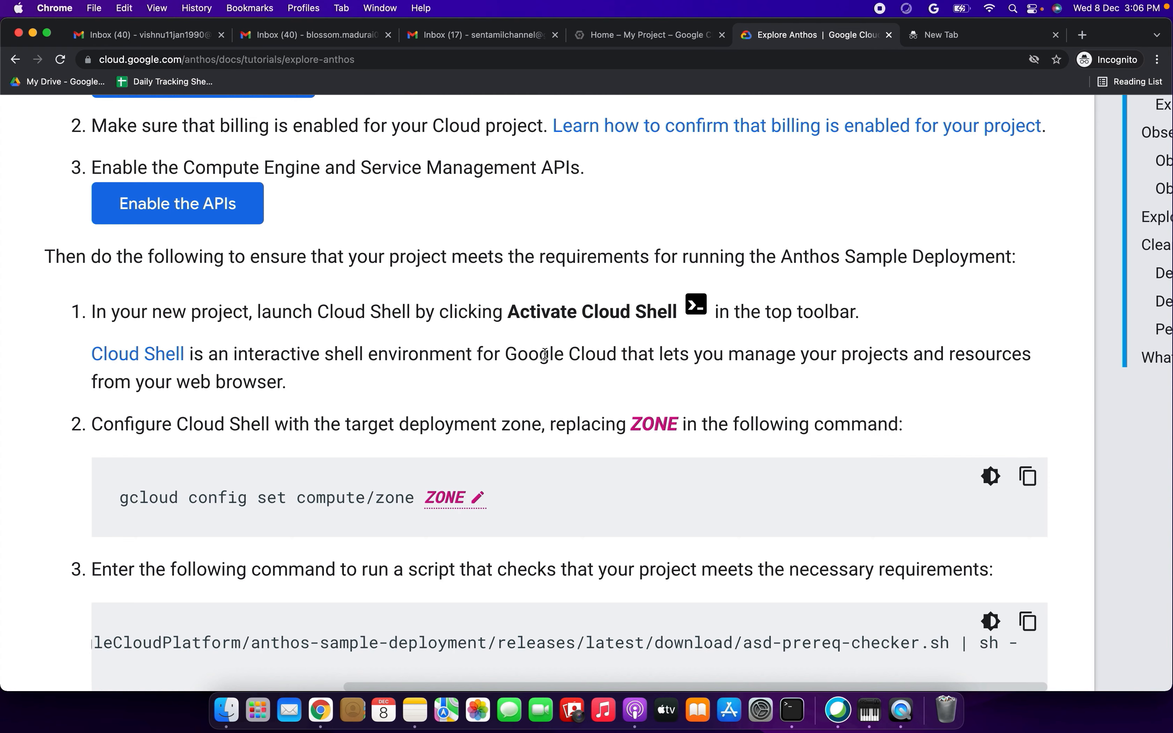
pyautogui.scroll(-5, 545, 354)
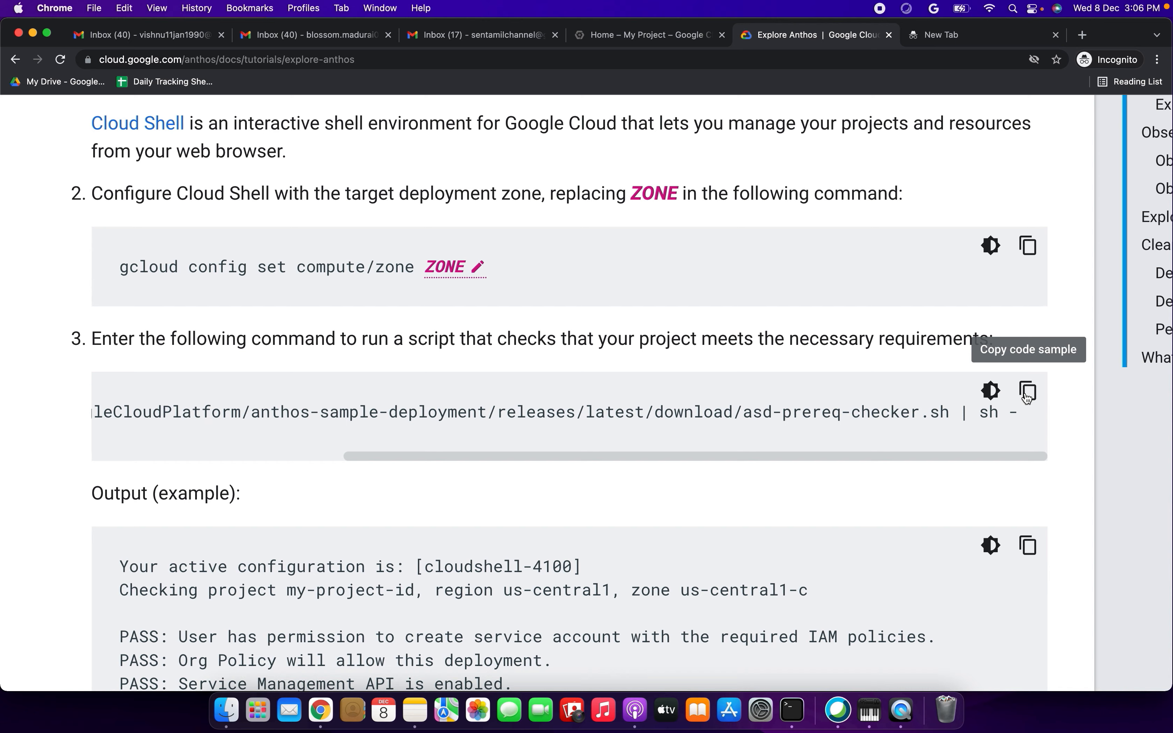
pyautogui.click(1063, 383)
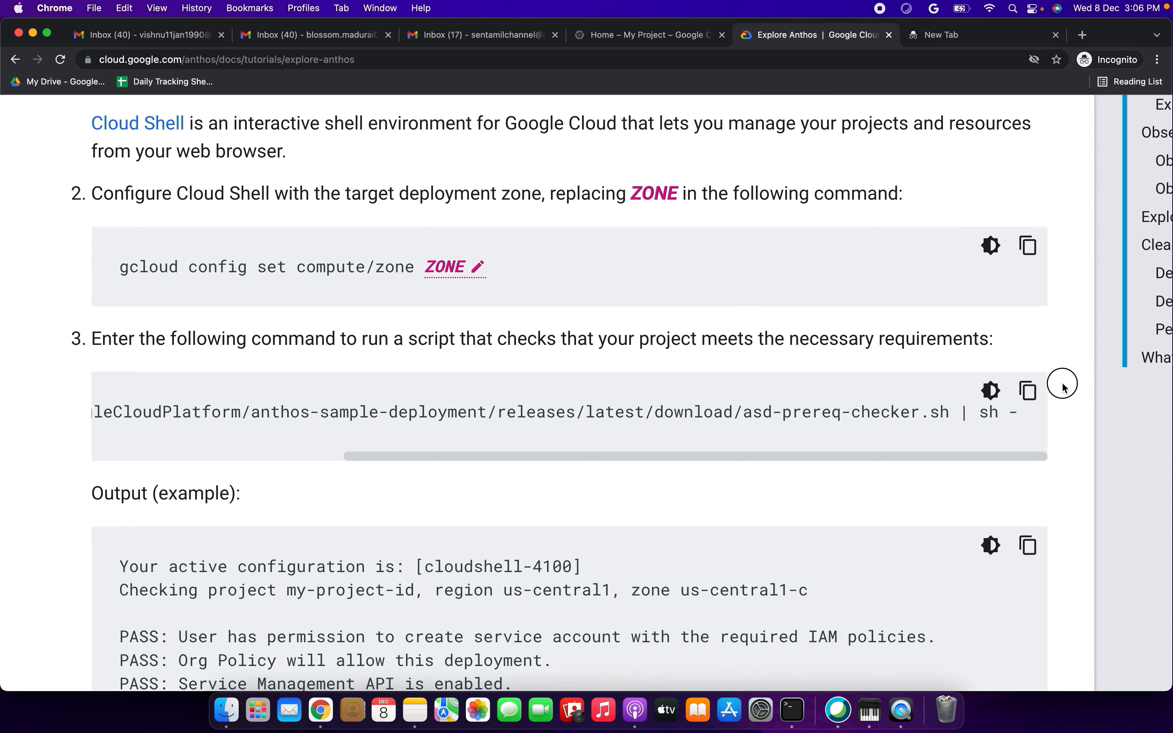
pyautogui.click(1027, 390)
pyautogui.click(634, 34)
pyautogui.click(404, 322)
pyautogui.press('super+v')
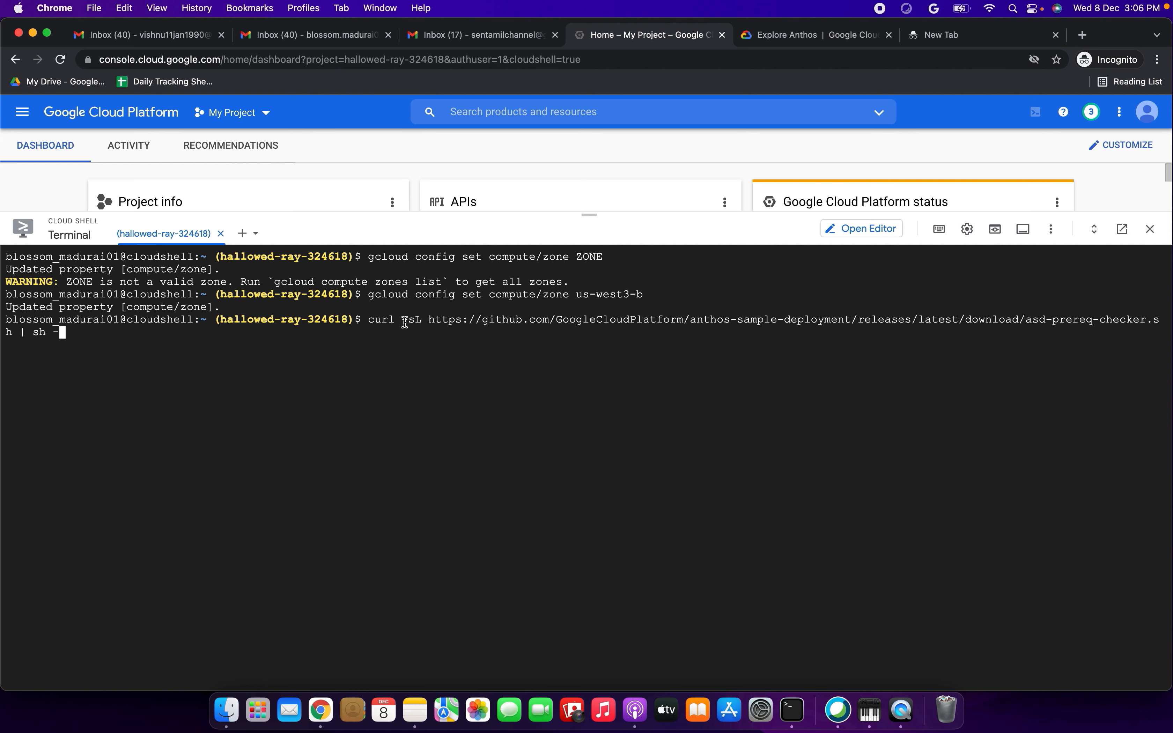
pyautogui.press('Return')
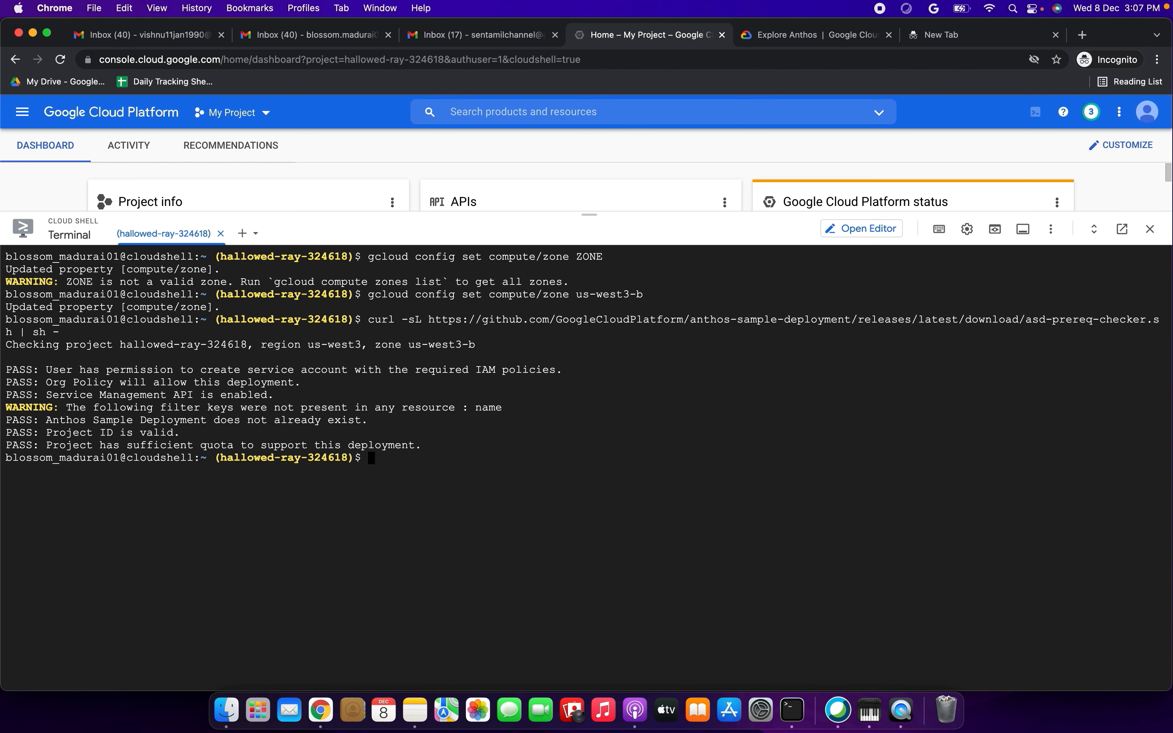
# - Compare the prerequisite check results in the terminal with the tutorial's example output
pyautogui.moveTo(6, 370); pyautogui.dragTo(461, 446)
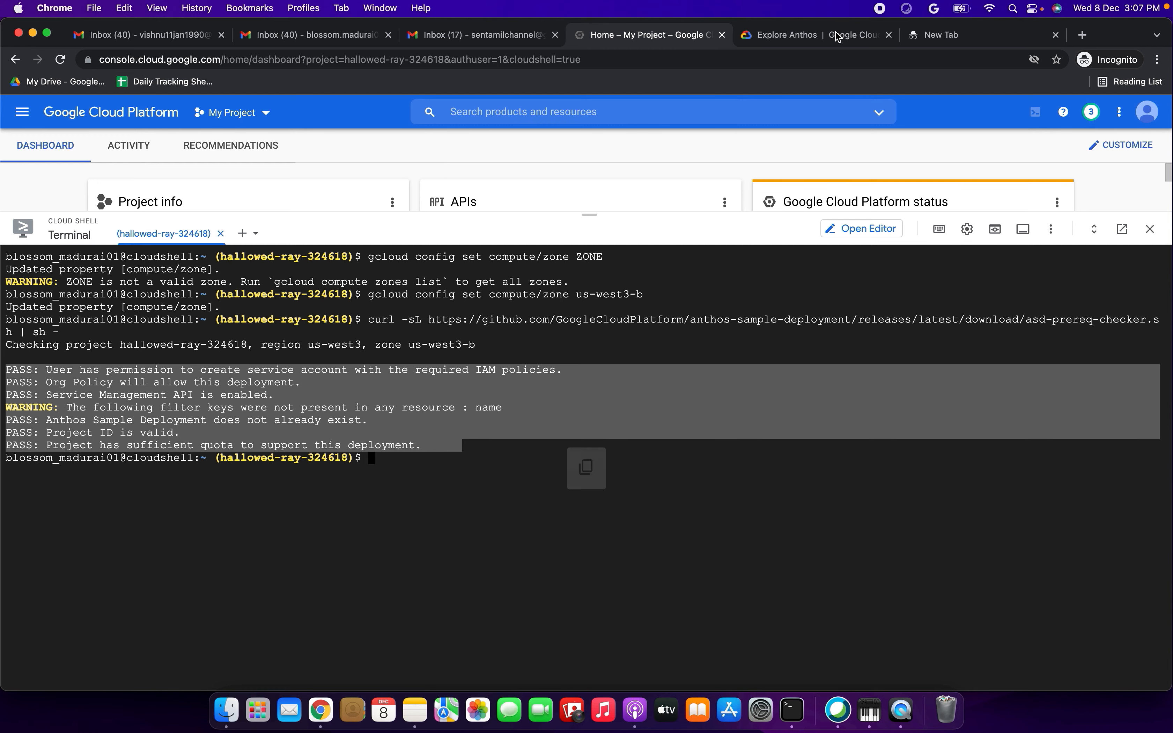
pyautogui.click(838, 37)
pyautogui.scroll(-4, 479, 510)
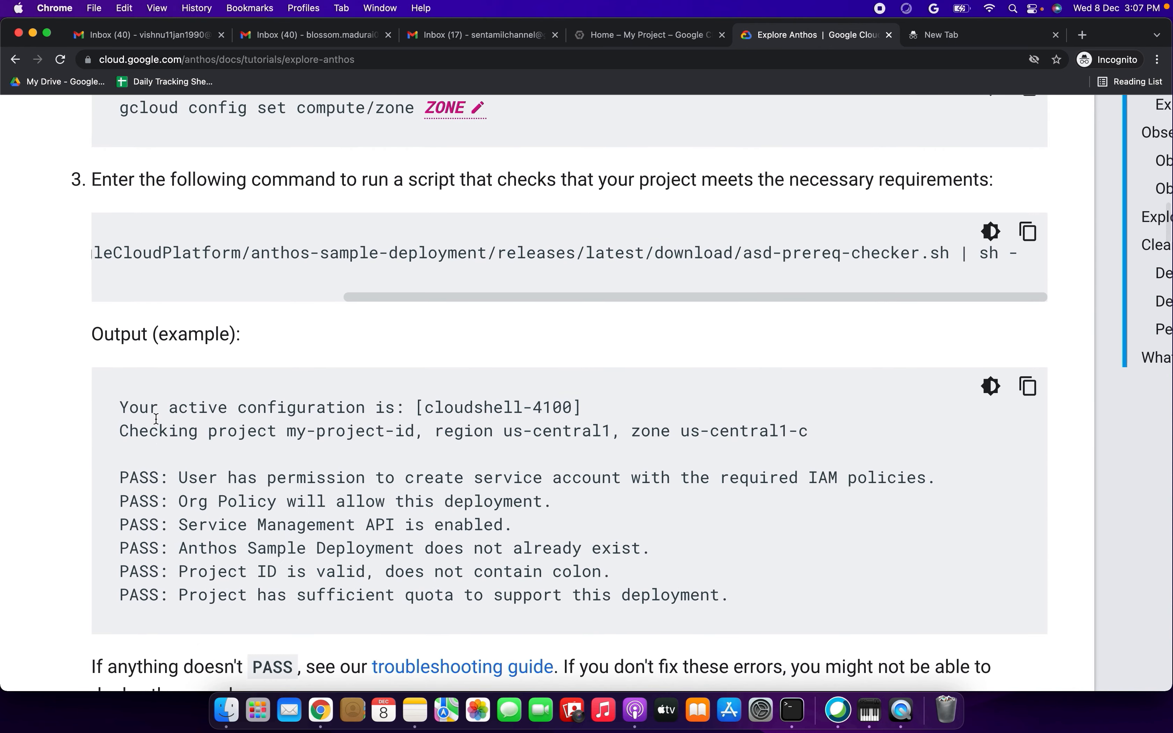
pyautogui.moveTo(141, 416); pyautogui.dragTo(531, 610)
pyautogui.scroll(-4, 533, 613)
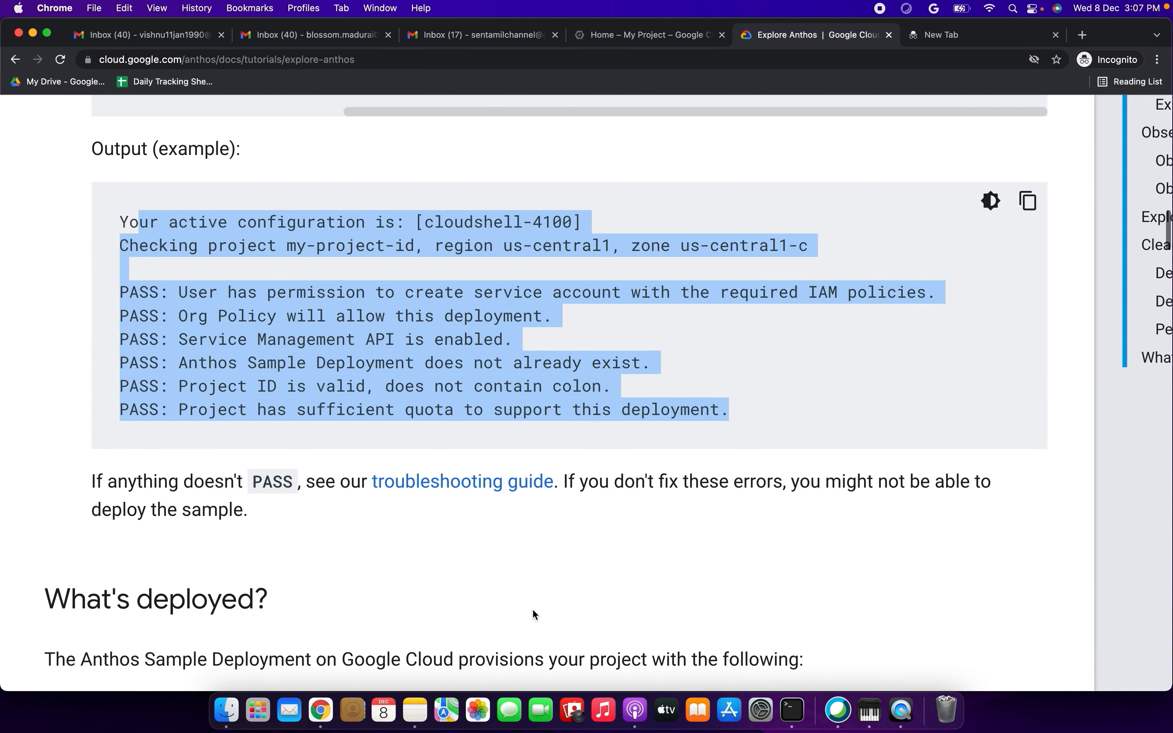
pyautogui.click(481, 540)
# - Review the tutorial's "What's deployed?" section and the instructions for launching the Anthos Sample Deployment on Google Cloud
pyautogui.scroll(-4, 480, 540)
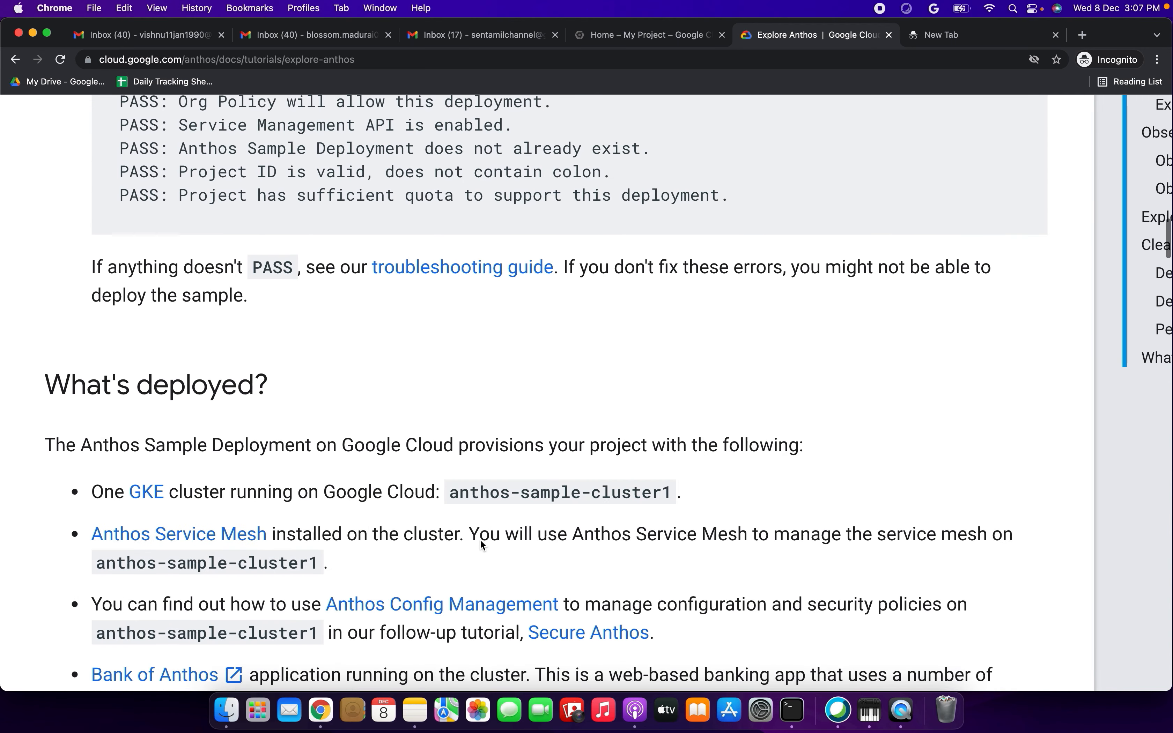
pyautogui.scroll(-9, 481, 542)
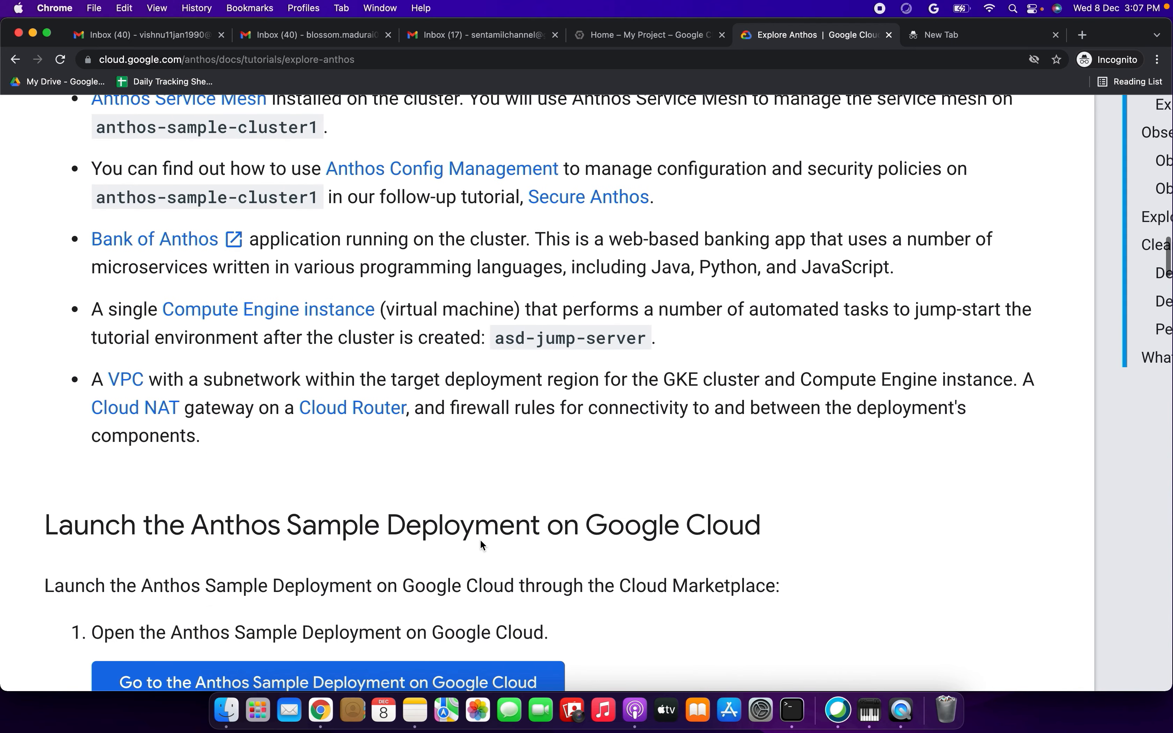
pyautogui.scroll(-4, 481, 544)
pyautogui.moveTo(154, 339); pyautogui.dragTo(706, 349)
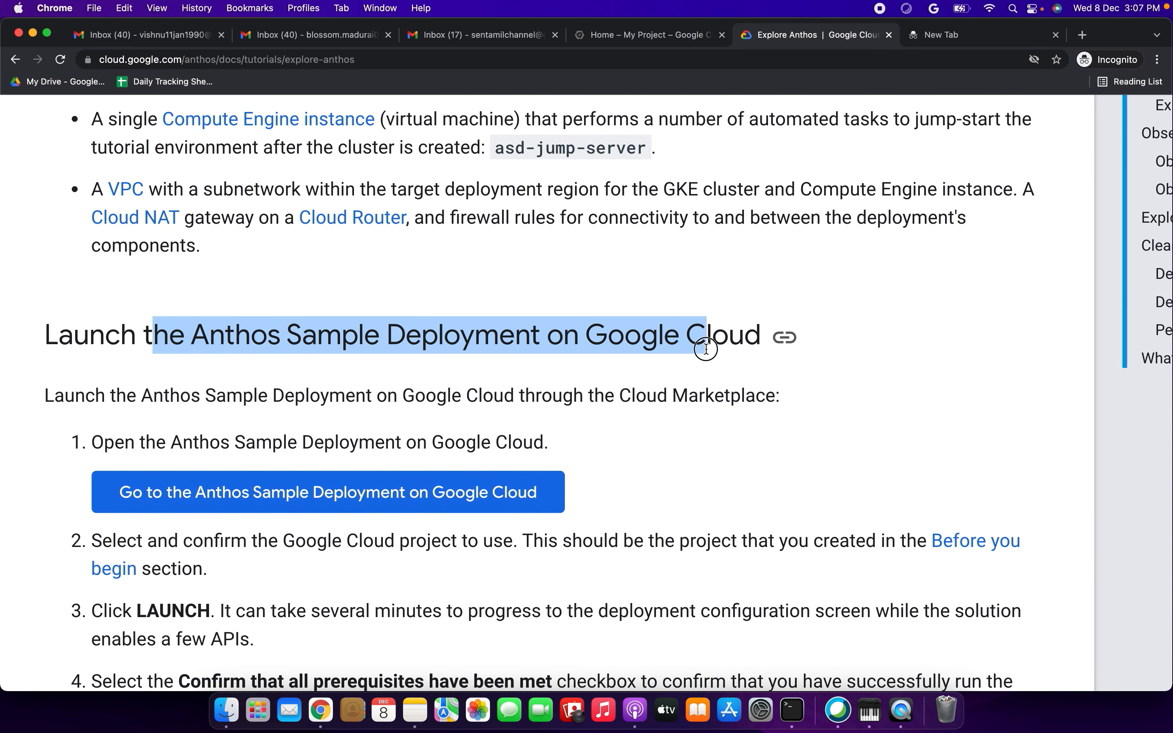
pyautogui.scroll(-2, 706, 350)
pyautogui.moveTo(331, 323); pyautogui.dragTo(724, 325)
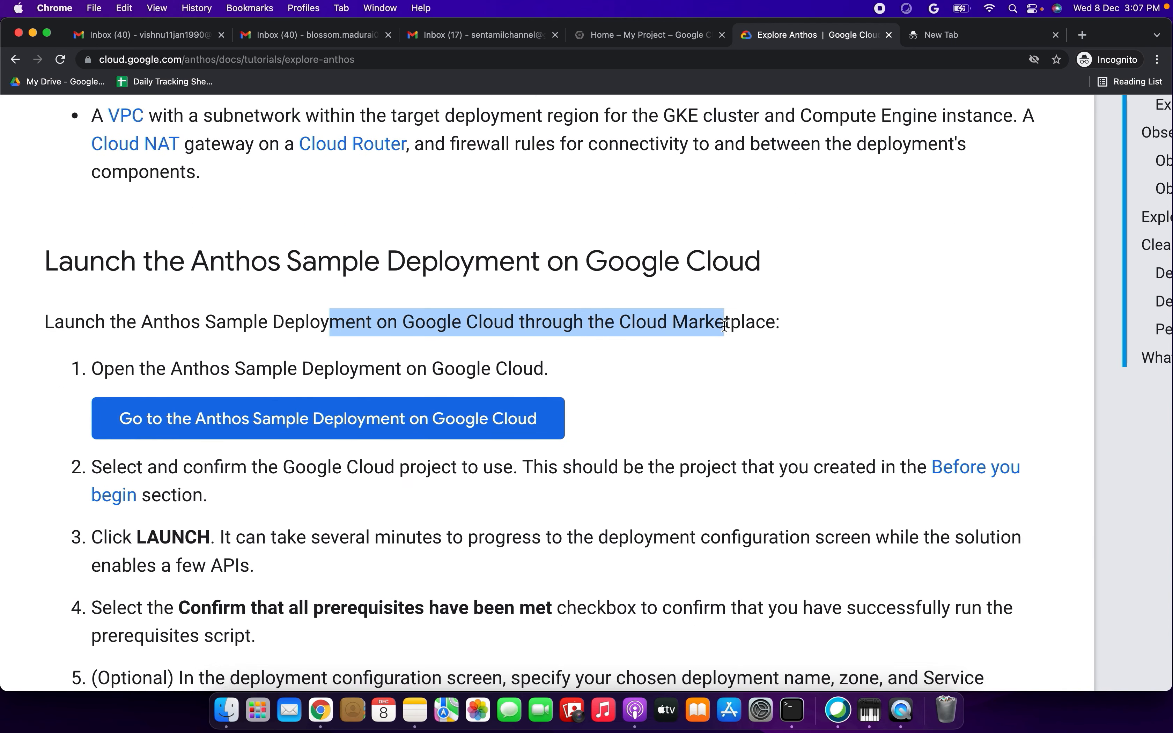
pyautogui.scroll(-1, 724, 325)
pyautogui.moveTo(244, 313); pyautogui.dragTo(548, 311)
pyautogui.scroll(-1, 549, 311)
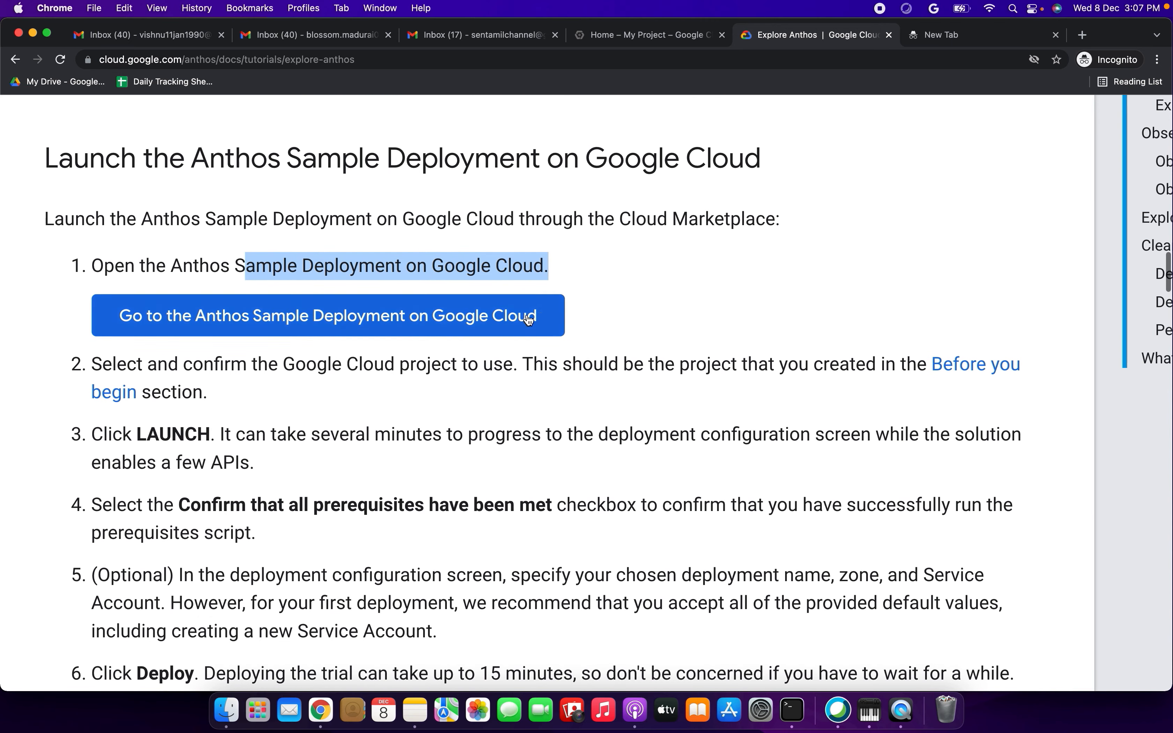
# - Open the Anthos Sample Deployment marketplace page in a new browser tab and switch to another signed-in Google account
pyautogui.rightClick(420, 321)
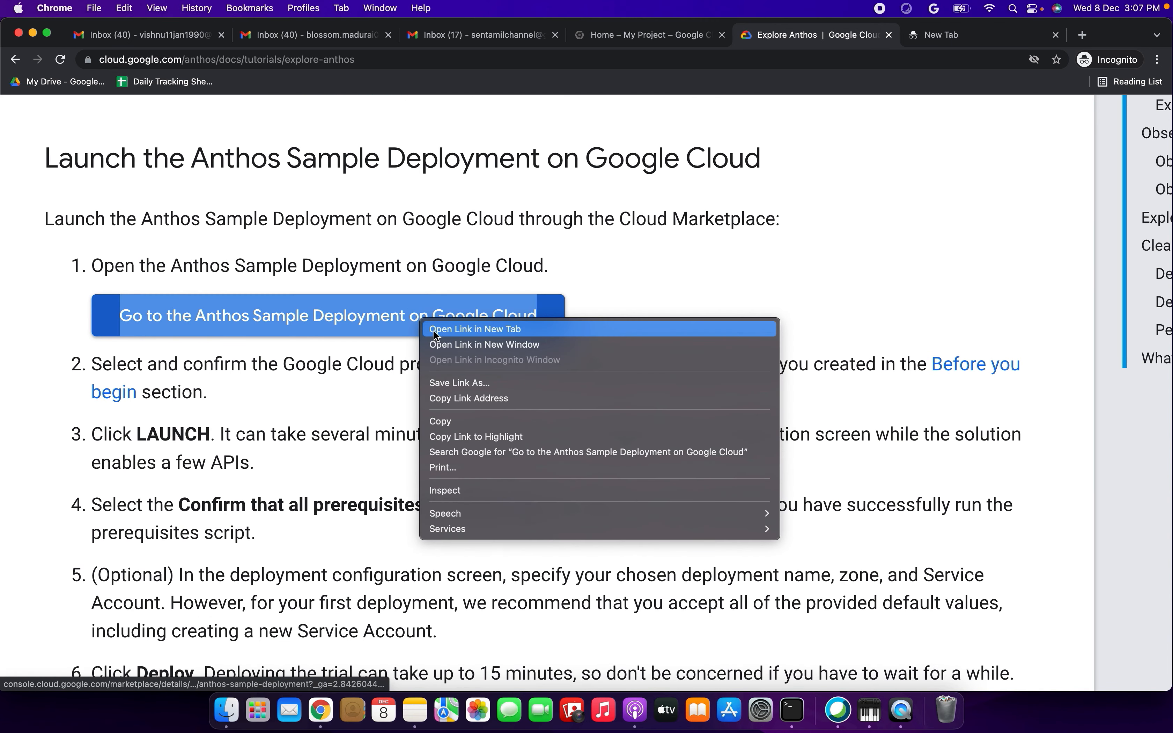
pyautogui.click(435, 331)
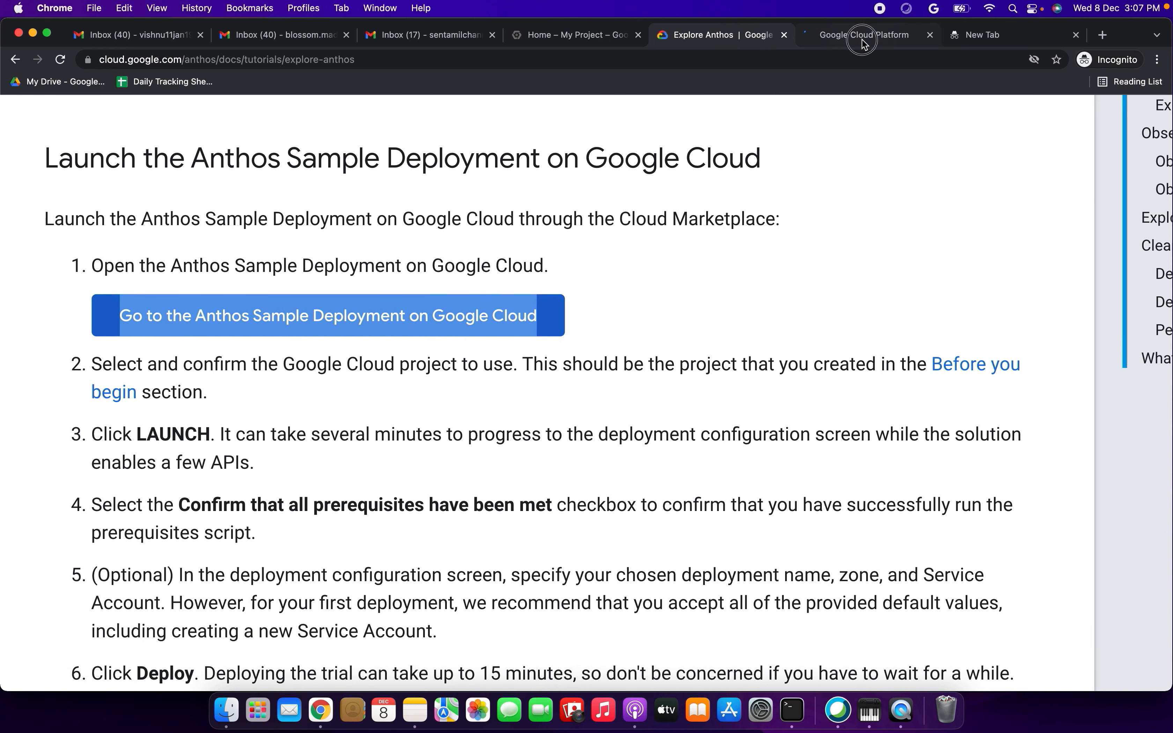
pyautogui.click(863, 35)
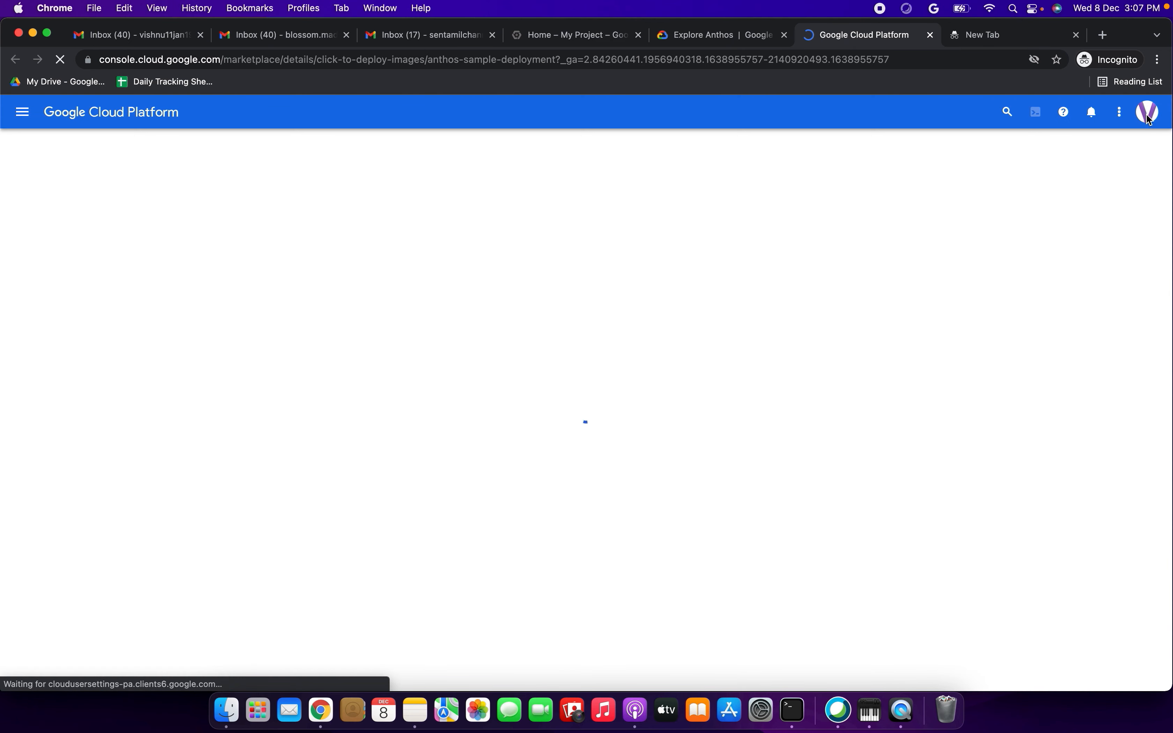
pyautogui.click(1147, 112)
pyautogui.click(1013, 247)
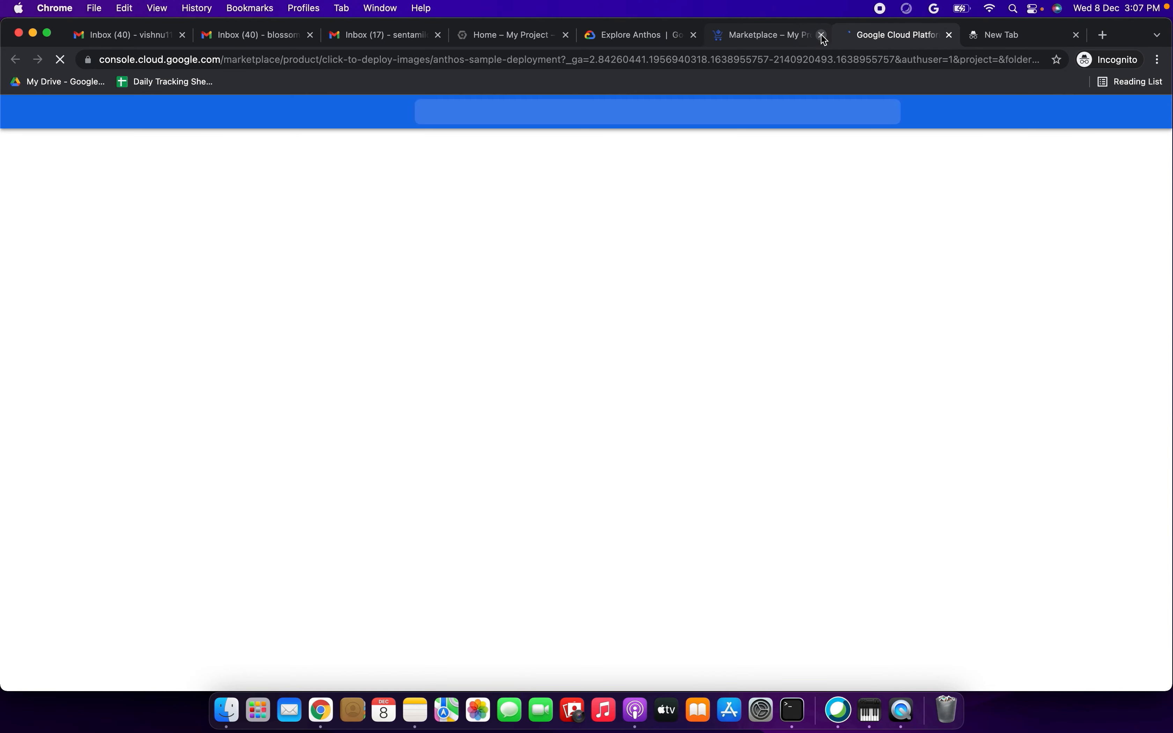
# - Close the leftover Google Cloud Platform tab and check which Google account the marketplace page is using
pyautogui.click(822, 35)
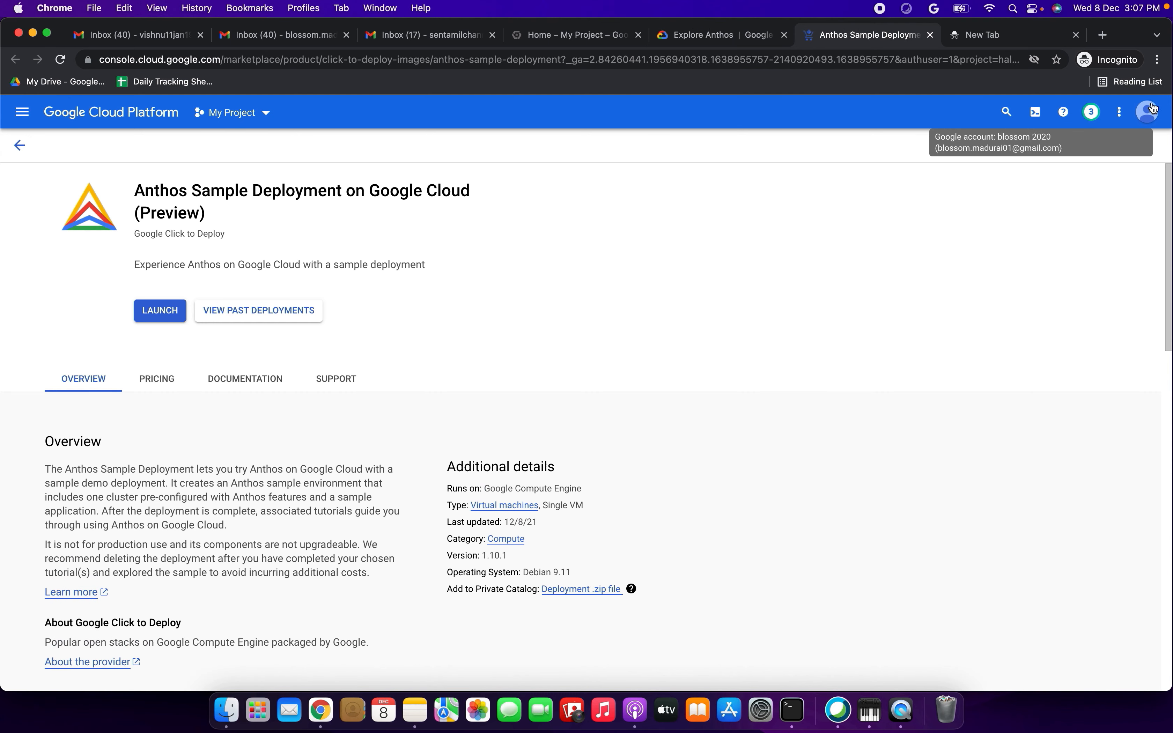
pyautogui.click(1148, 112)
pyautogui.click(774, 223)
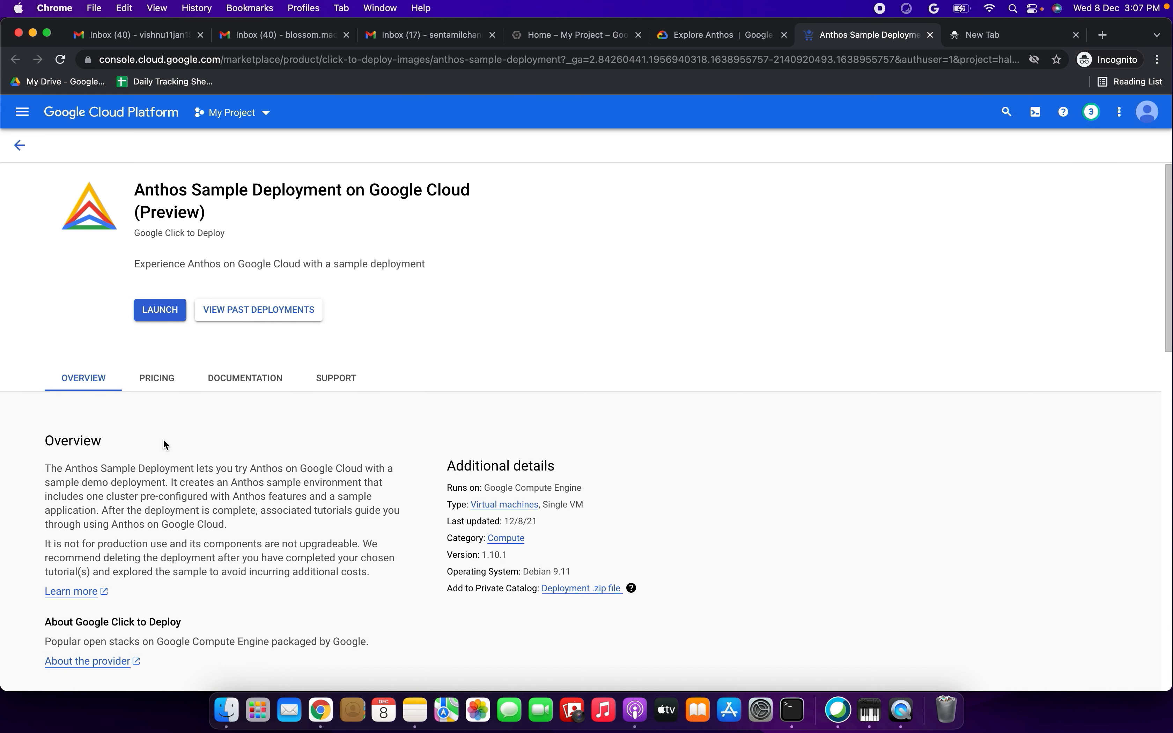
# - Read the overview description of the Anthos Sample Deployment on its marketplace page
pyautogui.scroll(-4, 163, 439)
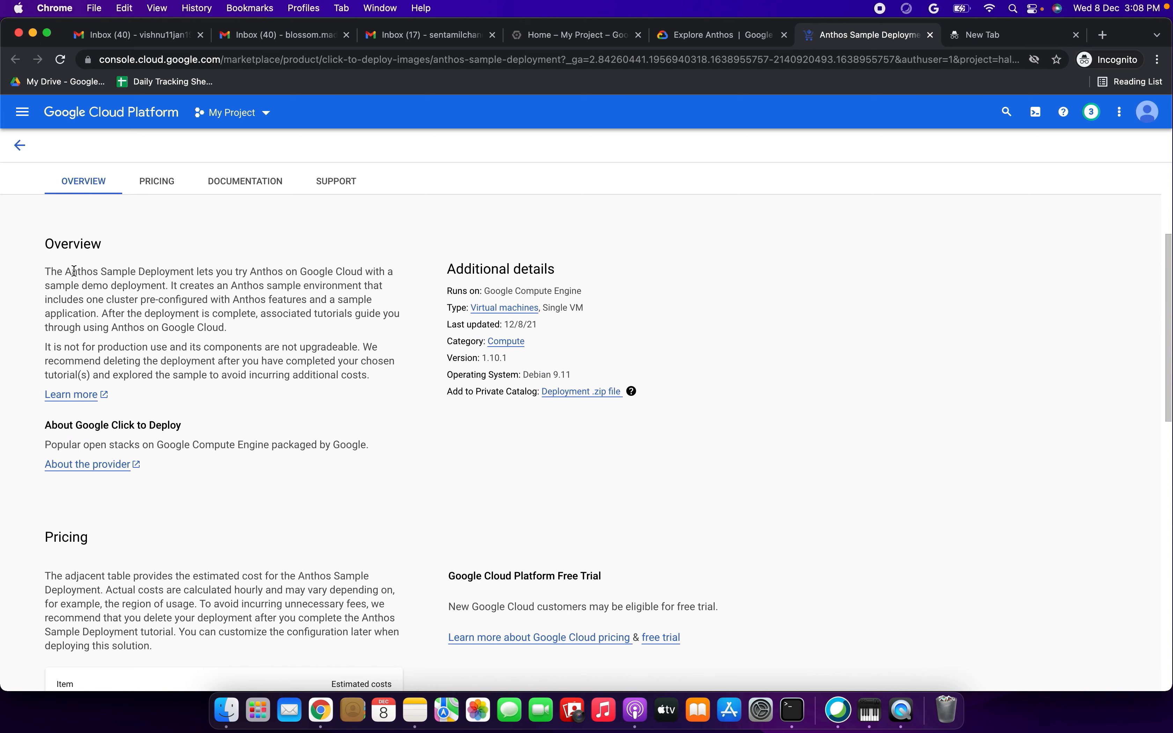
pyautogui.moveTo(51, 271); pyautogui.dragTo(379, 385)
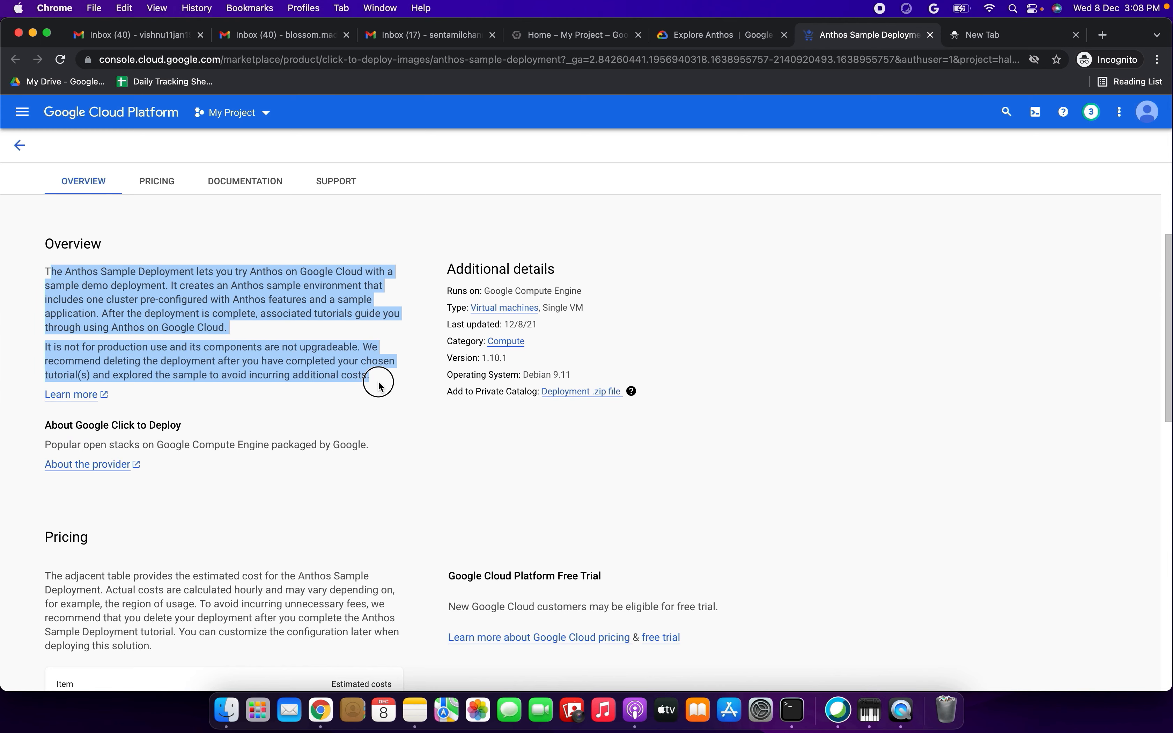
pyautogui.scroll(-4, 379, 386)
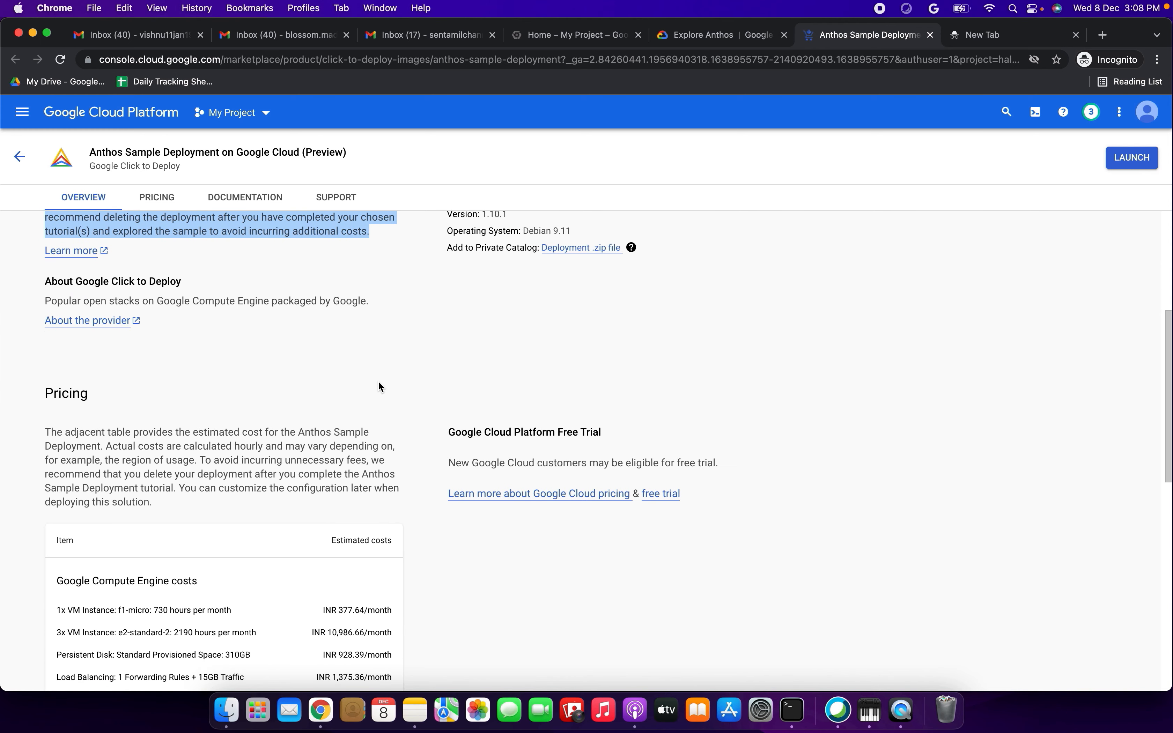
# - Examine the estimated monthly costs of the f1-micro and e2-standard-2 VM instances in the pricing table
pyautogui.scroll(-4, 379, 382)
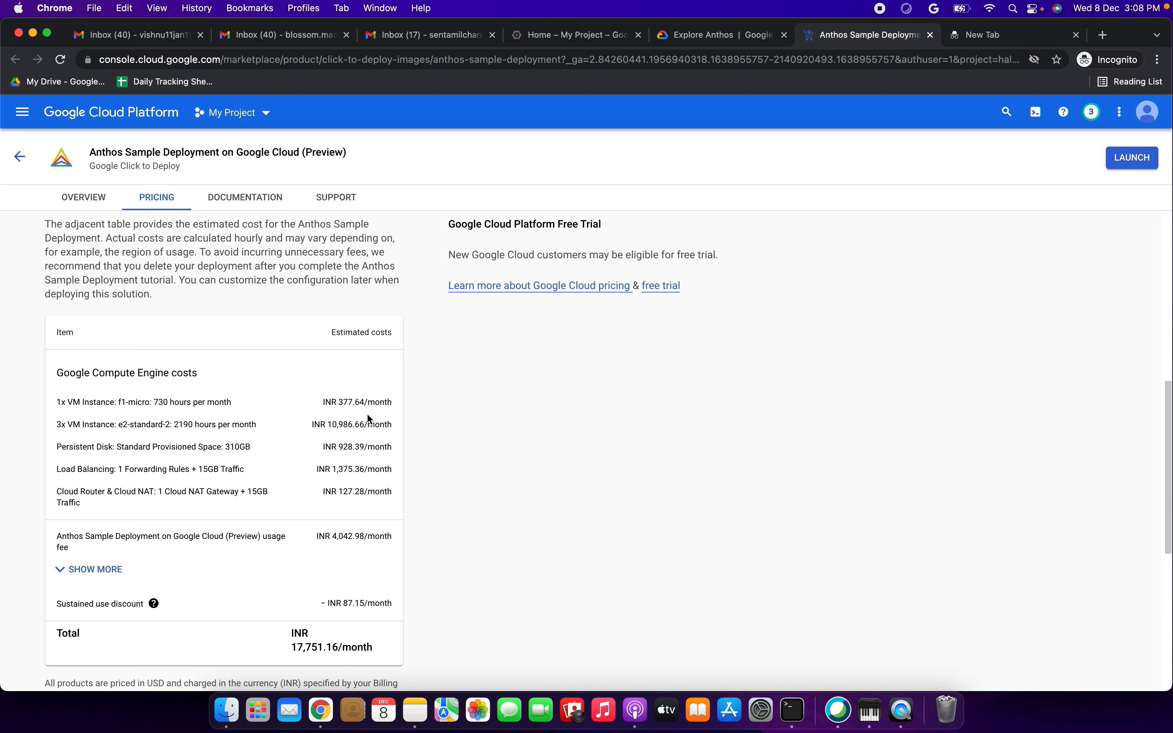
pyautogui.moveTo(331, 404); pyautogui.dragTo(406, 403)
pyautogui.moveTo(72, 402); pyautogui.dragTo(209, 402)
pyautogui.moveTo(127, 424); pyautogui.dragTo(210, 421)
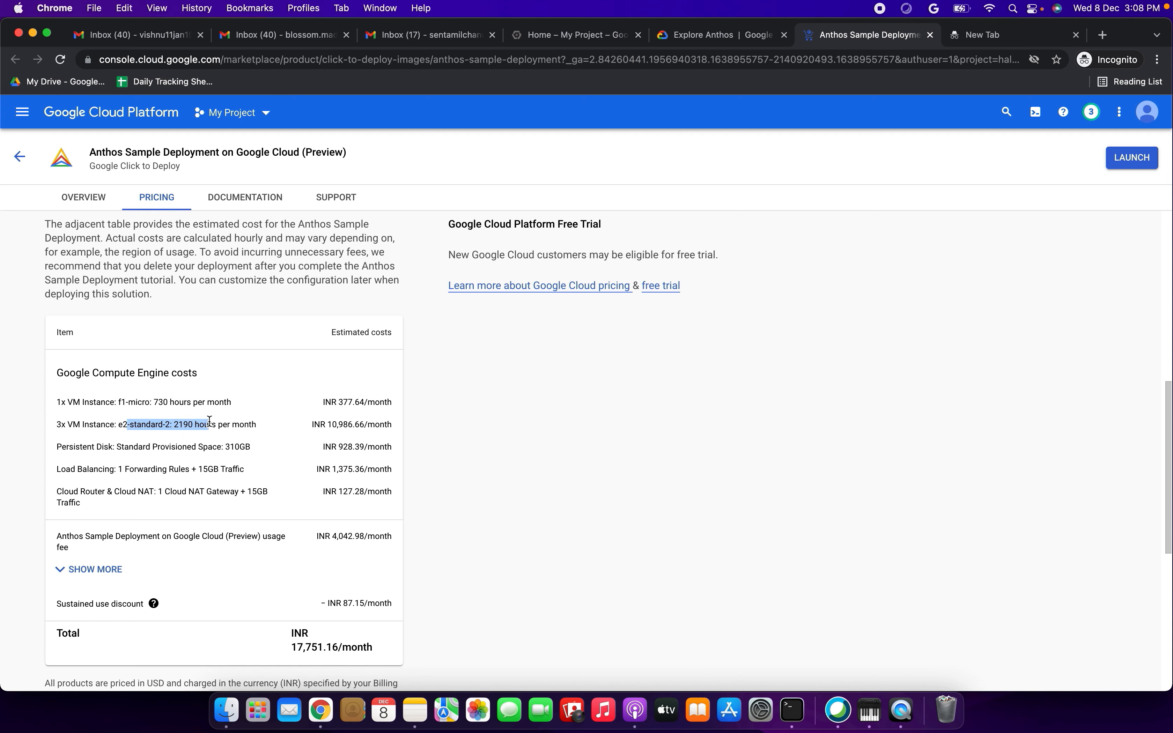
pyautogui.scroll(10, 210, 420)
pyautogui.click(170, 378)
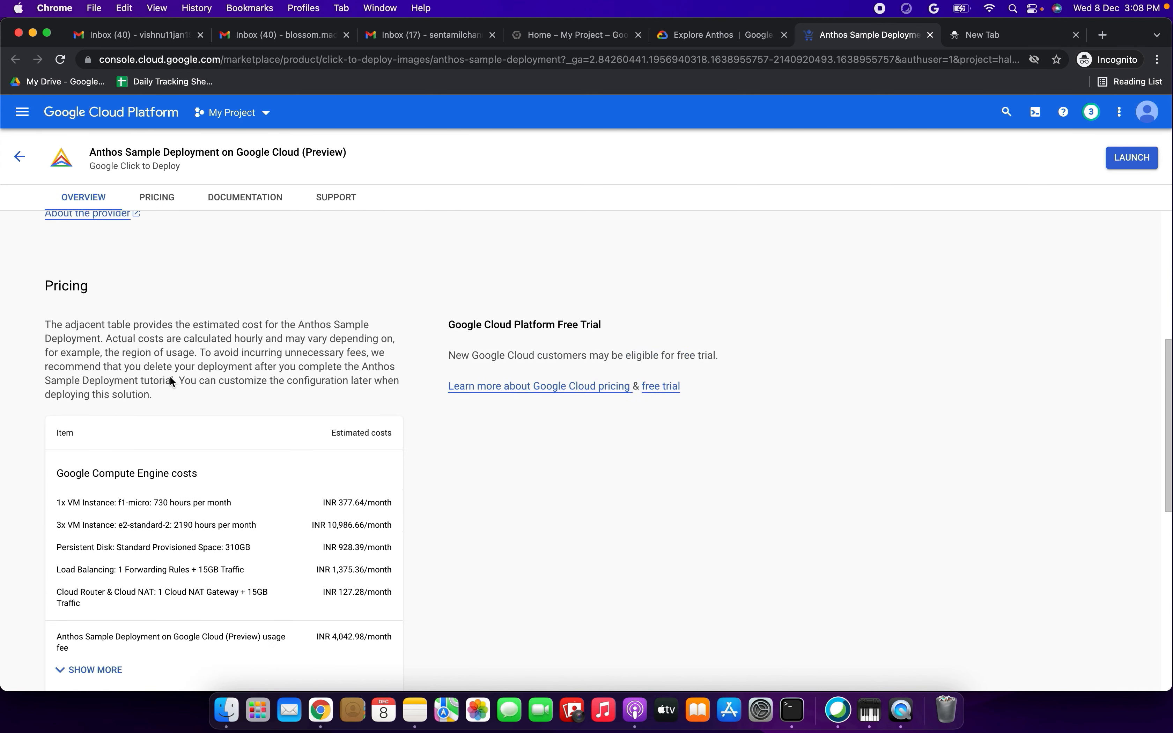
pyautogui.scroll(-2, 275, 455)
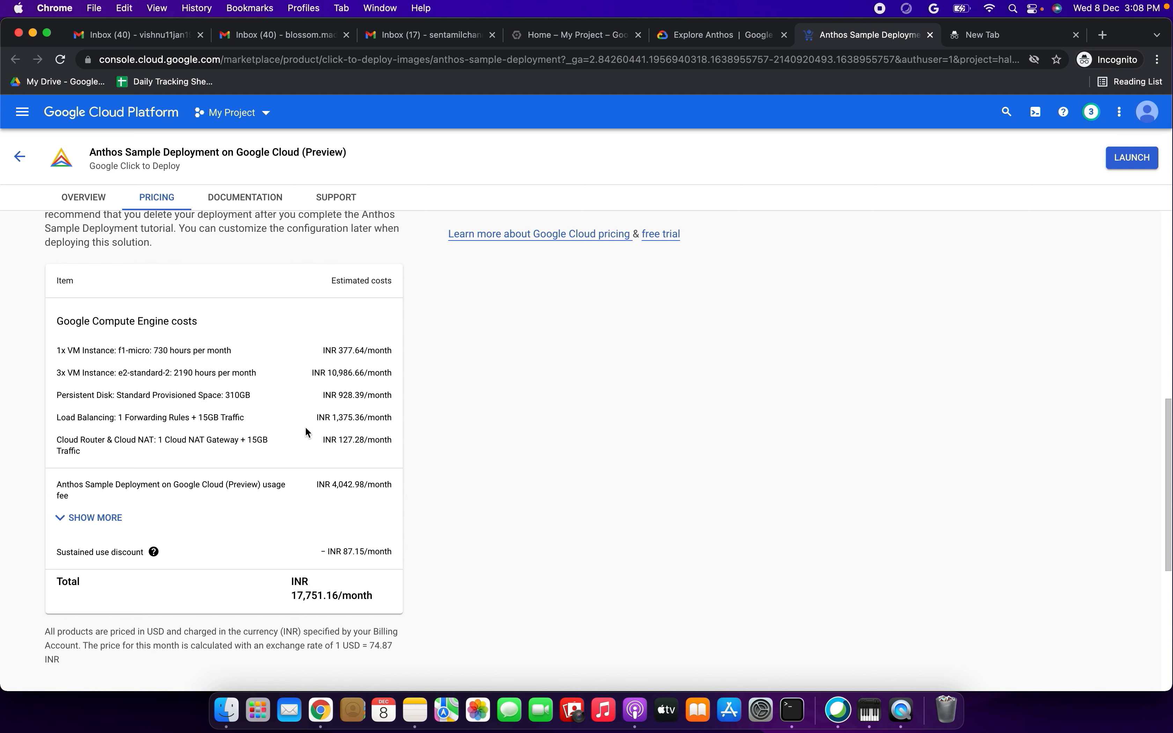
pyautogui.moveTo(80, 351); pyautogui.dragTo(237, 350)
pyautogui.moveTo(326, 350); pyautogui.dragTo(399, 357)
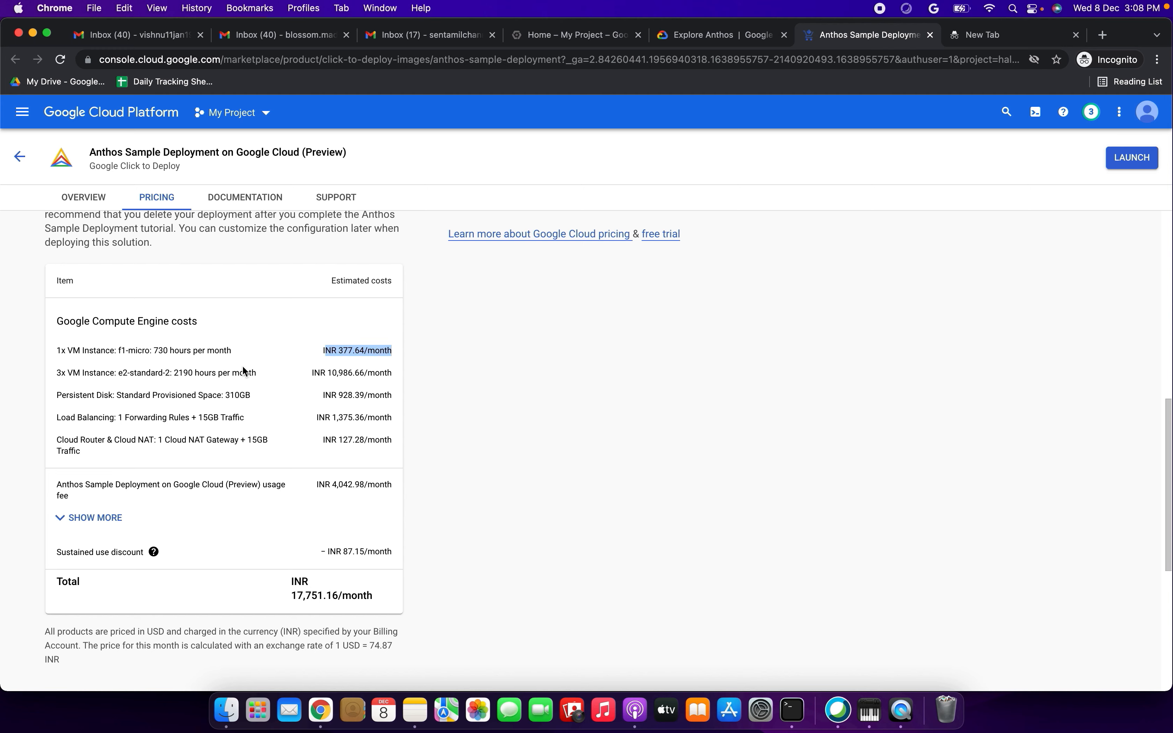
pyautogui.moveTo(55, 373); pyautogui.dragTo(242, 375)
pyautogui.click(391, 376)
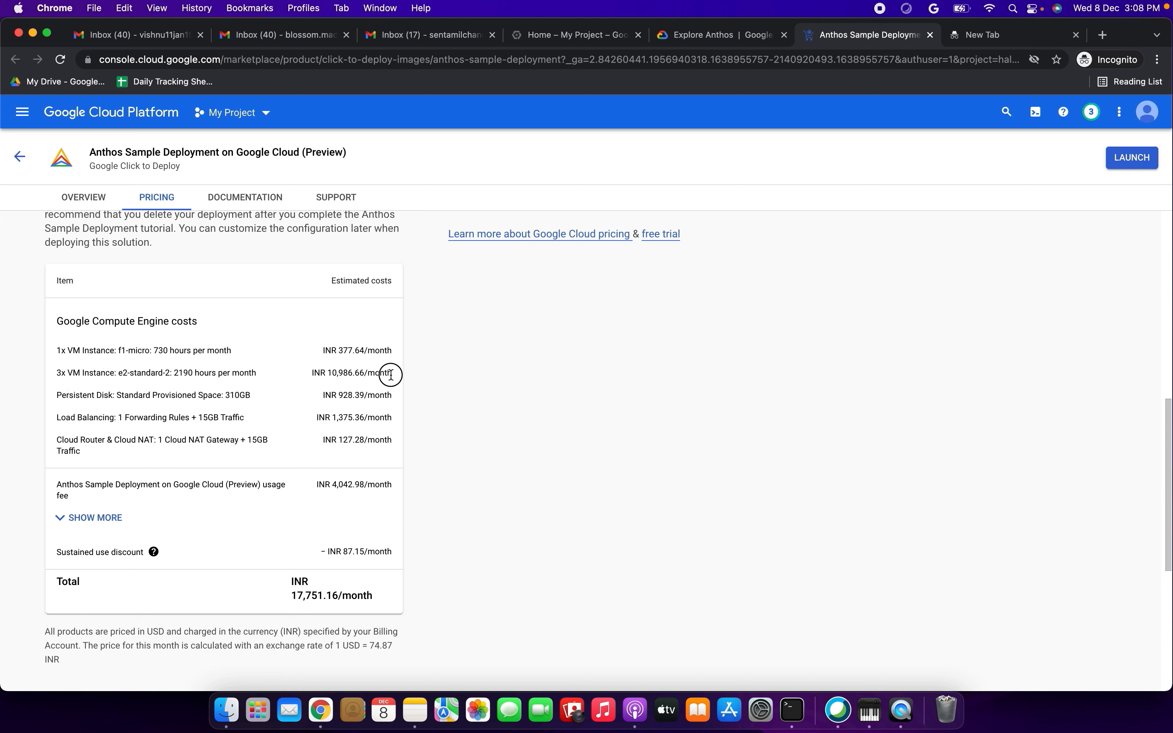
pyautogui.moveTo(336, 374); pyautogui.dragTo(392, 374)
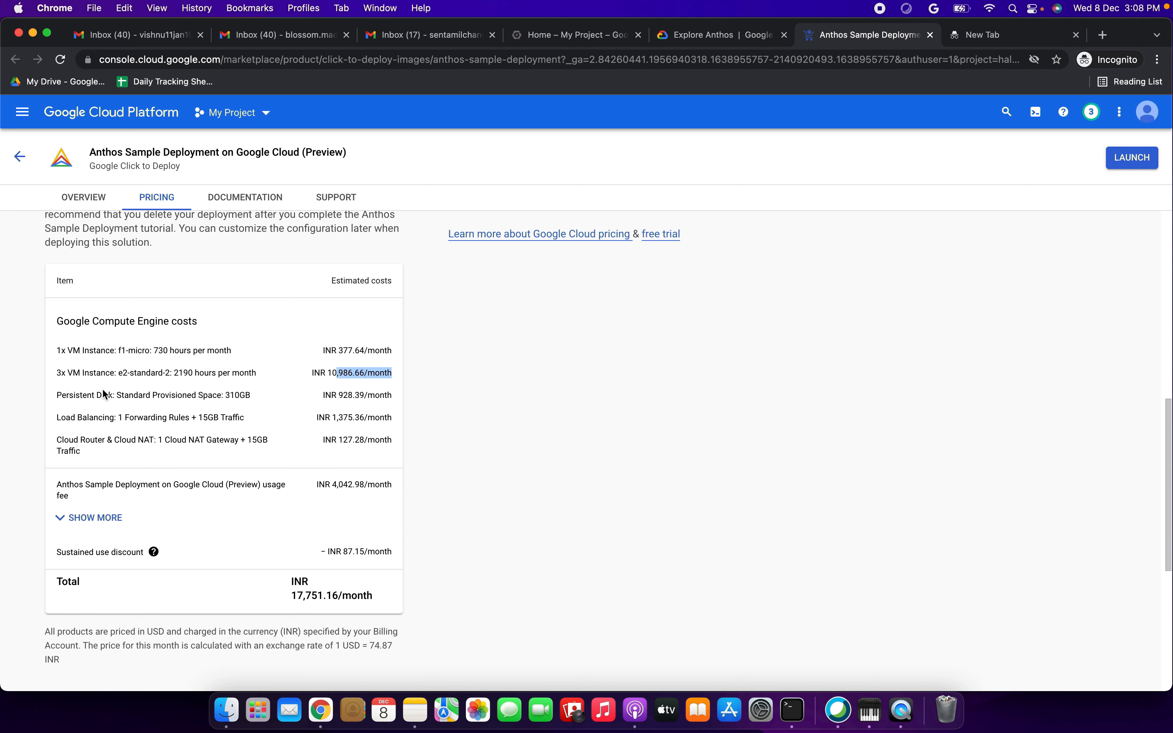
# - Examine the estimated costs for the persistent disk, load balancing, Cloud Router and NAT, and the Anthos usage fee
pyautogui.moveTo(93, 395); pyautogui.dragTo(253, 393)
pyautogui.click(329, 396)
pyautogui.moveTo(60, 418); pyautogui.dragTo(396, 438)
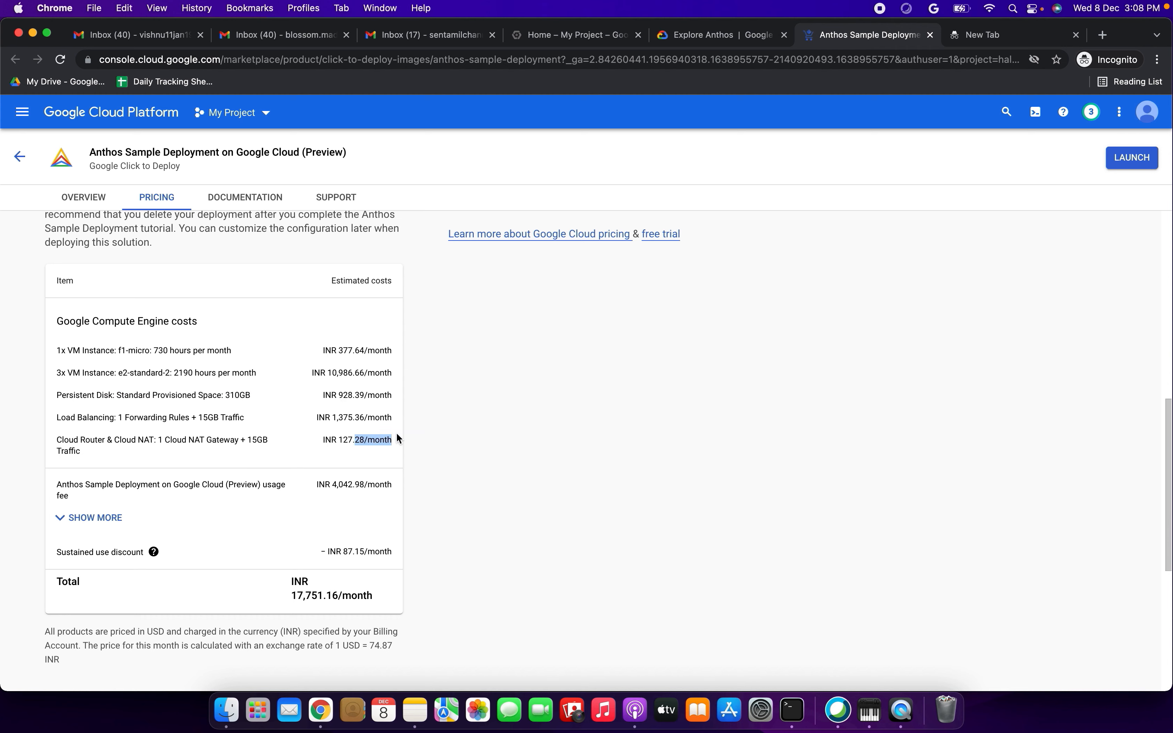
pyautogui.moveTo(120, 484); pyautogui.dragTo(176, 492)
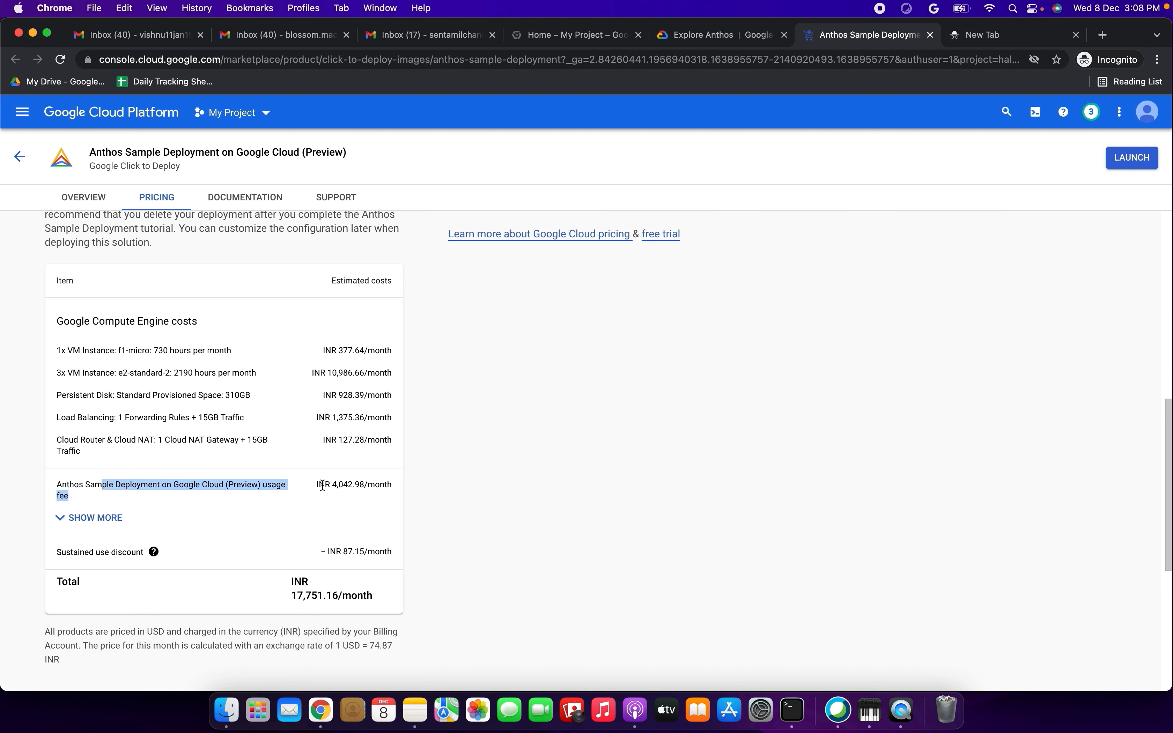
pyautogui.moveTo(328, 484); pyautogui.dragTo(378, 484)
pyautogui.doubleClick(387, 485)
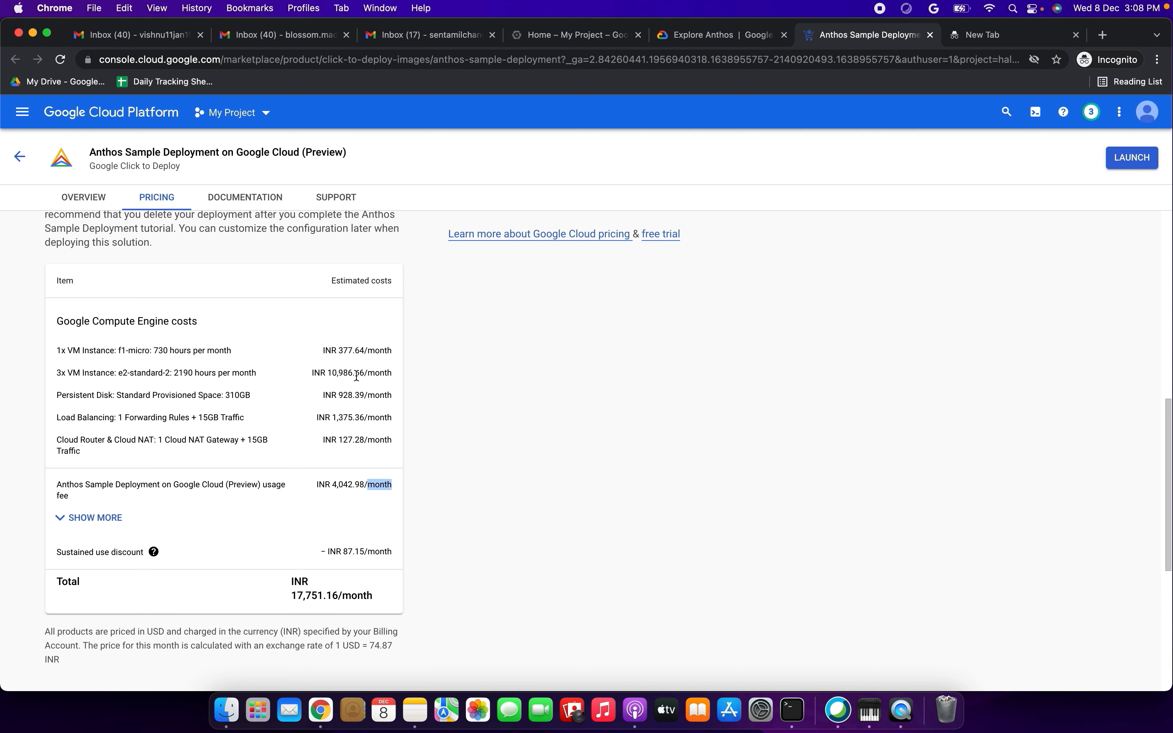
pyautogui.moveTo(325, 351); pyautogui.dragTo(404, 358)
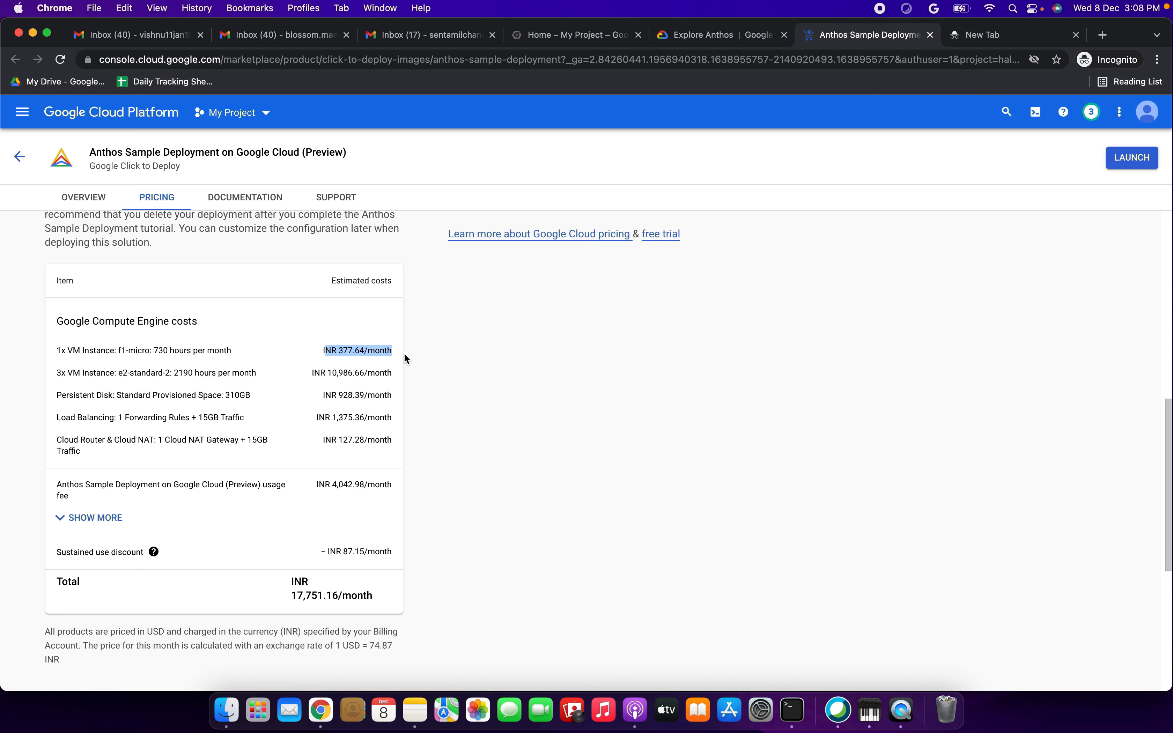
# - Review the estimated total cost, pricing notes, documentation, support and terms of service sections of the marketplace page
pyautogui.scroll(-4, 275, 513)
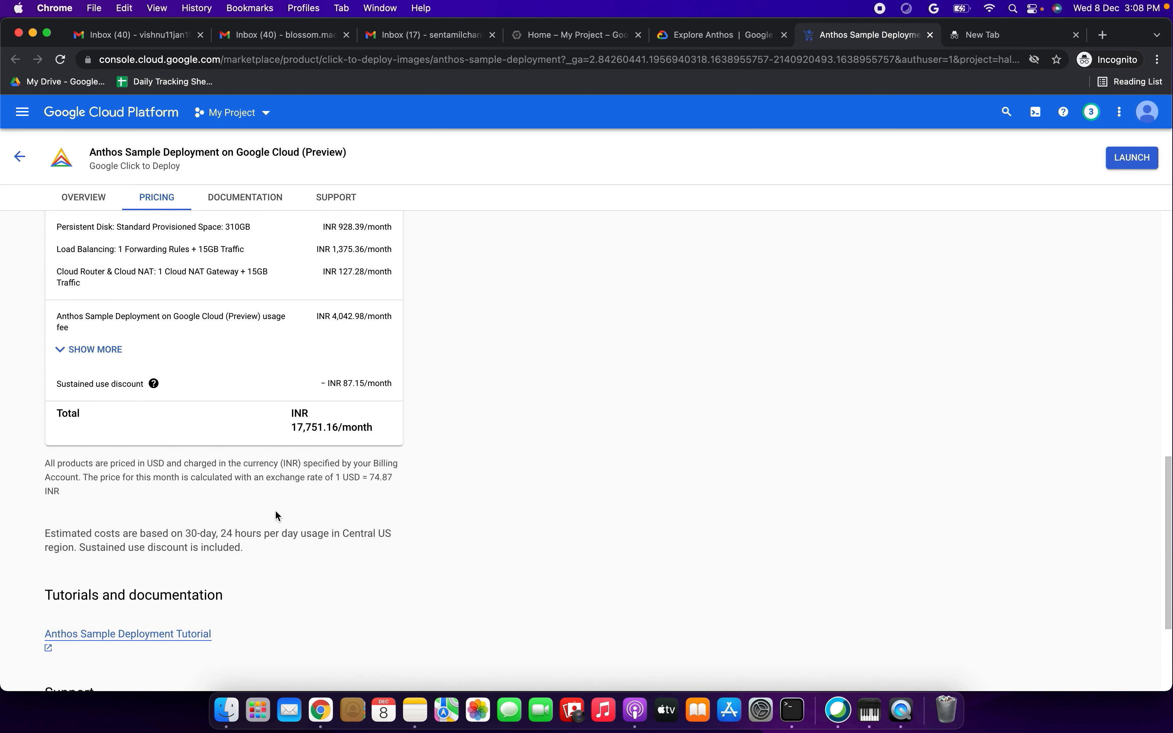
pyautogui.click(310, 433)
pyautogui.scroll(-4, 272, 519)
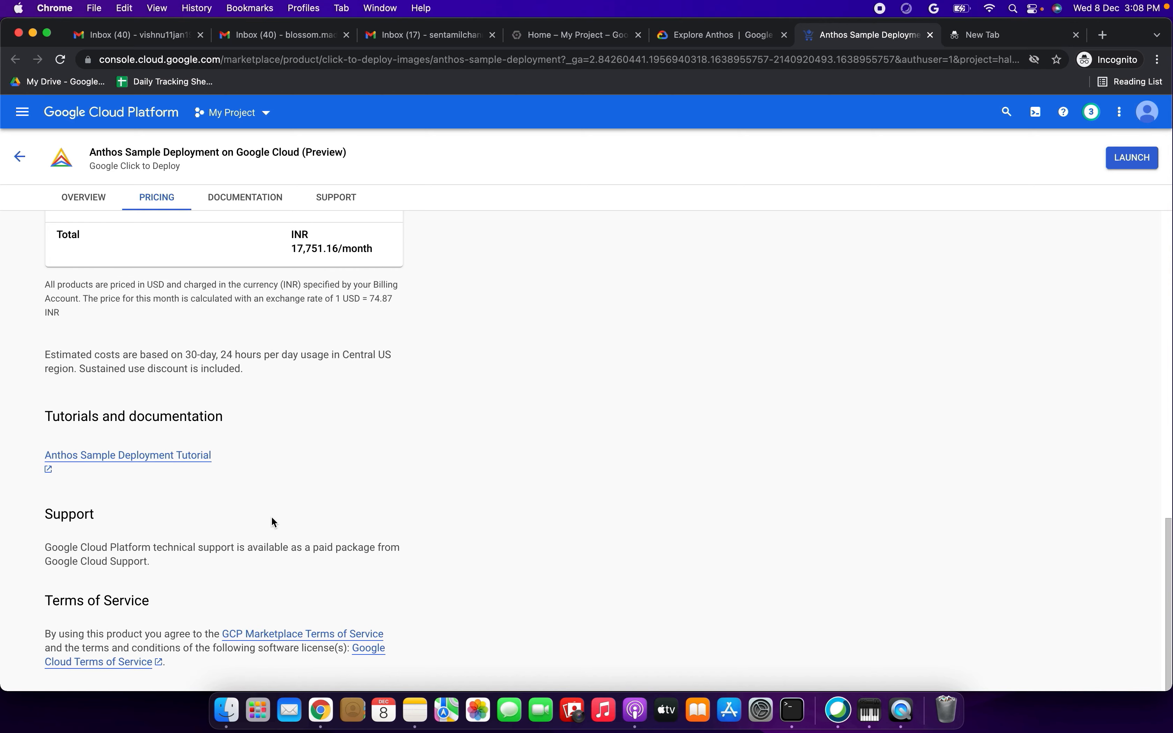
pyautogui.scroll(15, 272, 519)
pyautogui.scroll(-15, 272, 519)
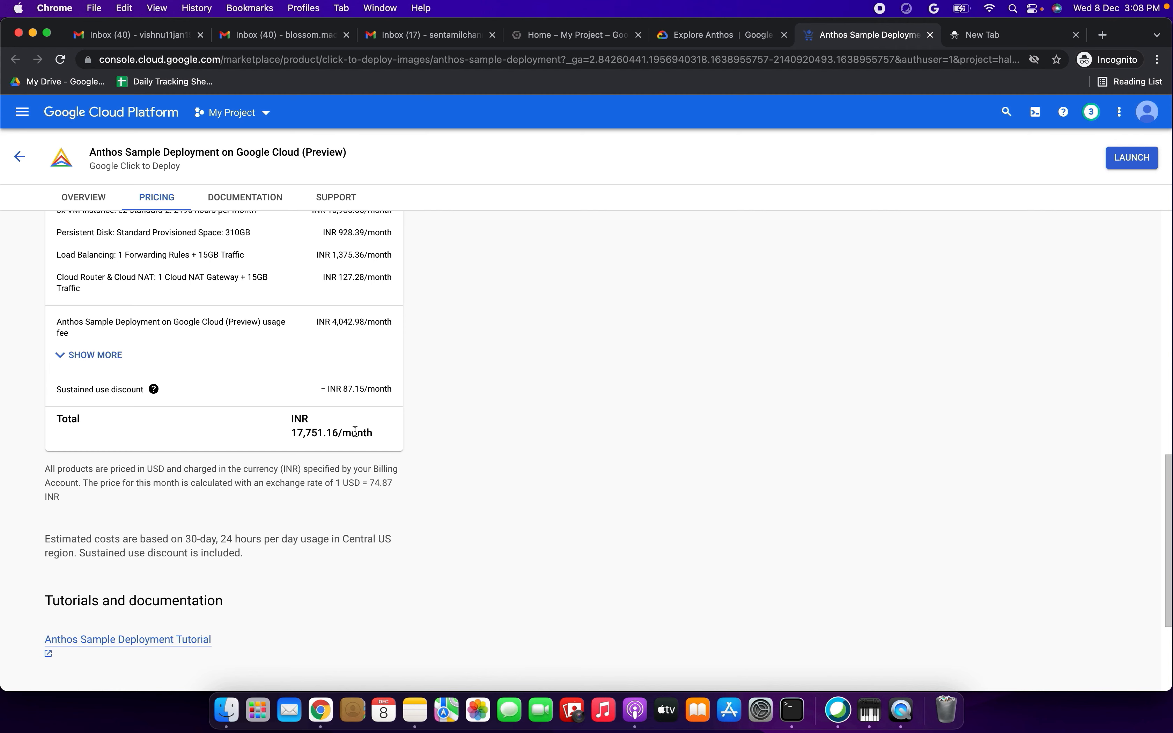
pyautogui.scroll(15, 405, 425)
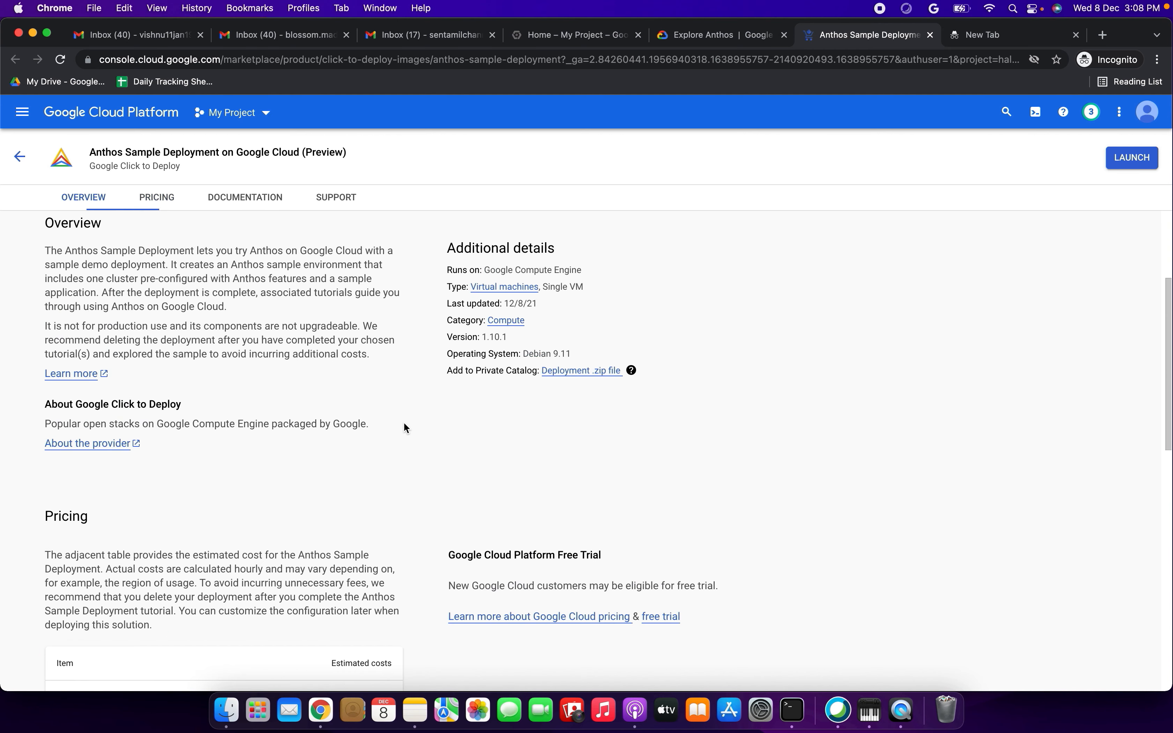
# - Launch the Anthos Sample Deployment and look through the new deployment's configuration form
pyautogui.click(144, 312)
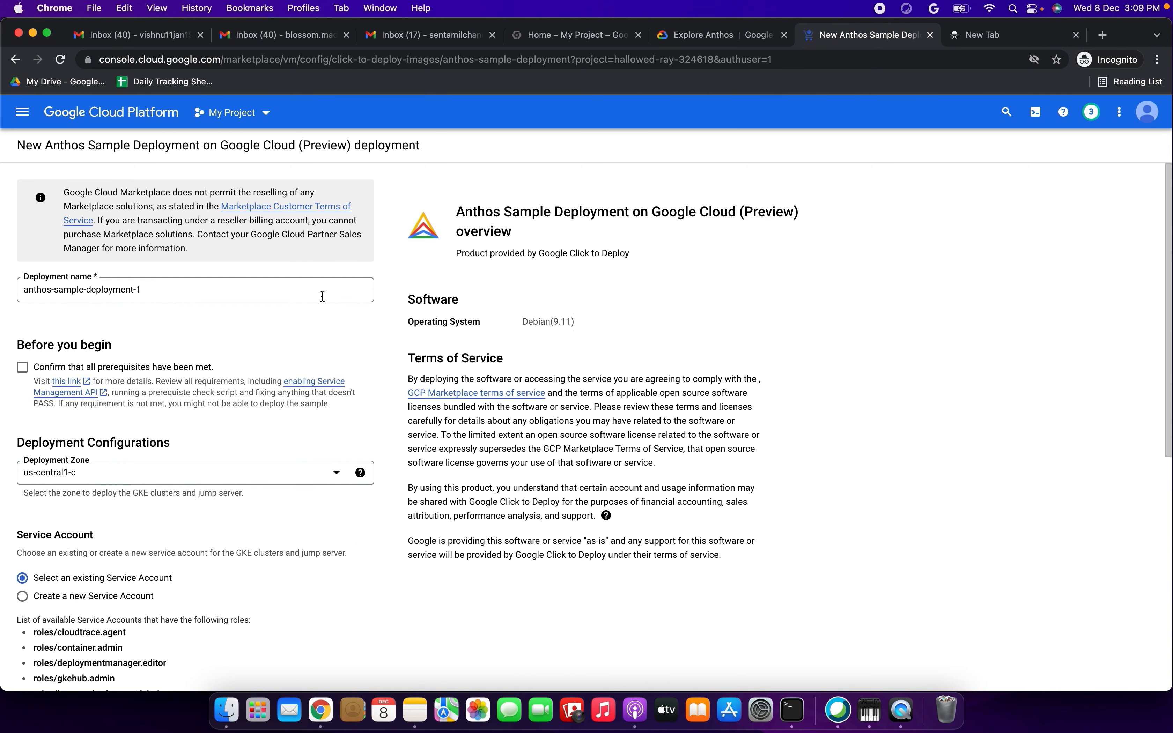
pyautogui.scroll(-5, 323, 296)
pyautogui.scroll(5, 322, 297)
pyautogui.scroll(-4, 170, 463)
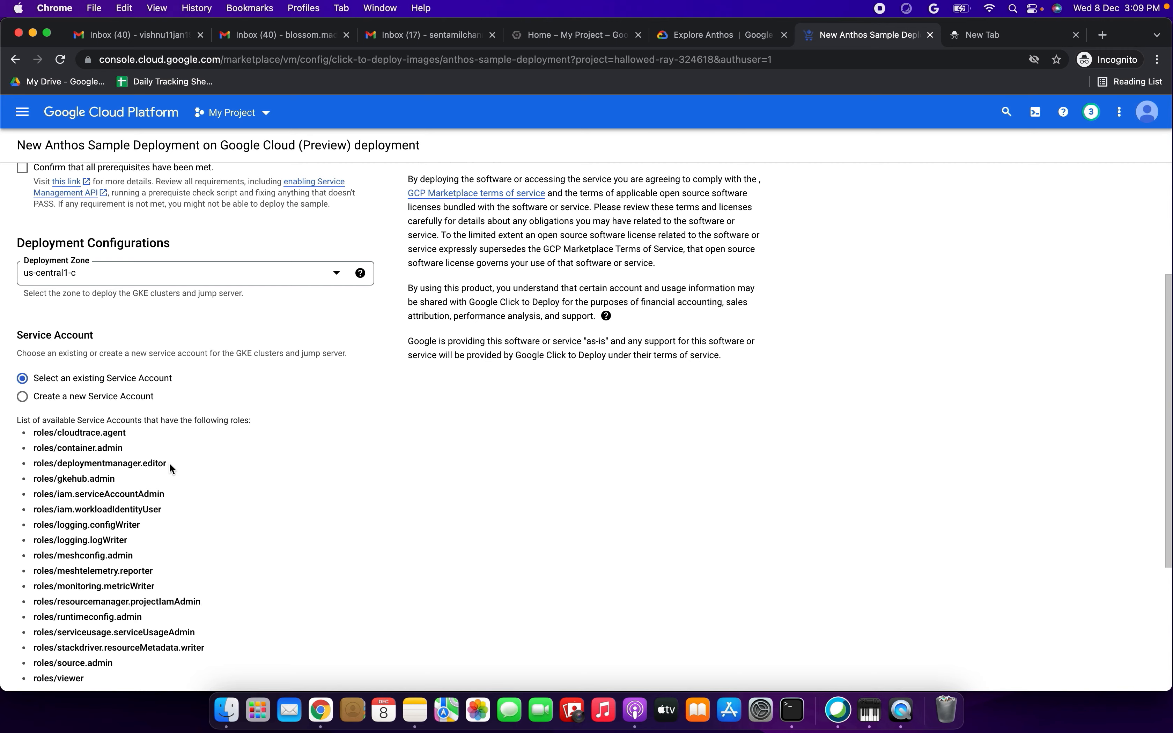
pyautogui.scroll(-5, 169, 463)
pyautogui.scroll(9, 170, 467)
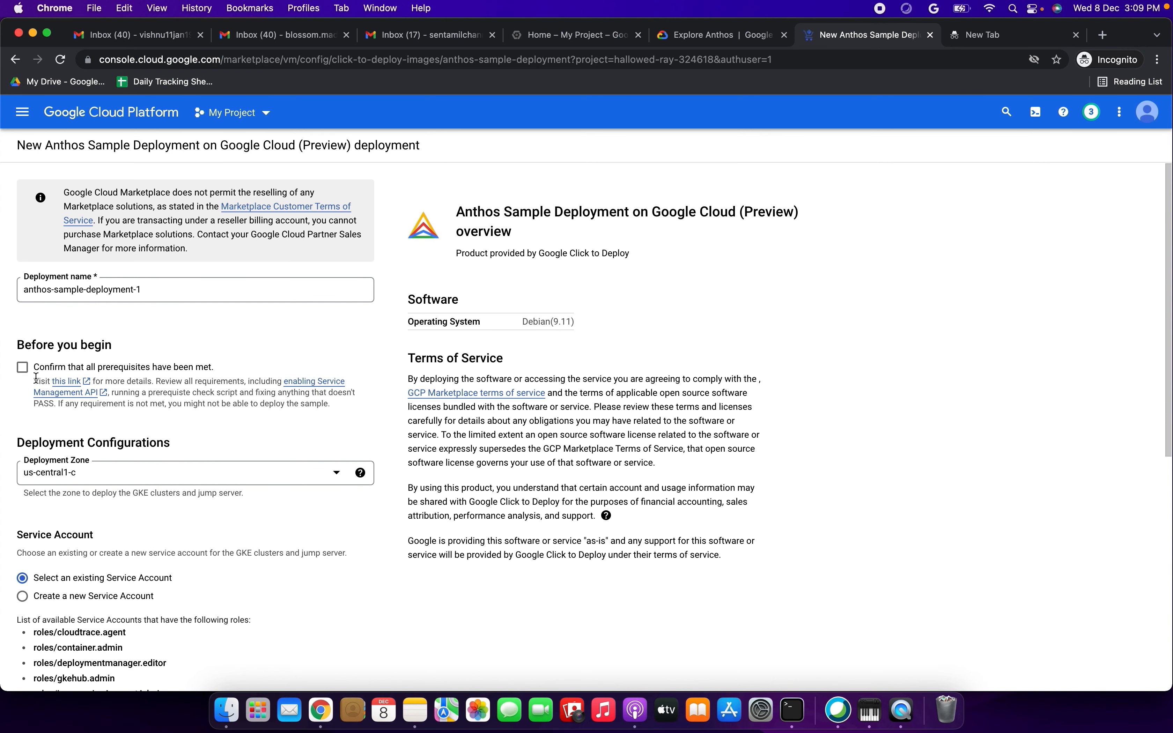
# - Confirm that all prerequisites have been met and choose us-central1-c as the deployment zone
pyautogui.click(22, 369)
pyautogui.click(339, 474)
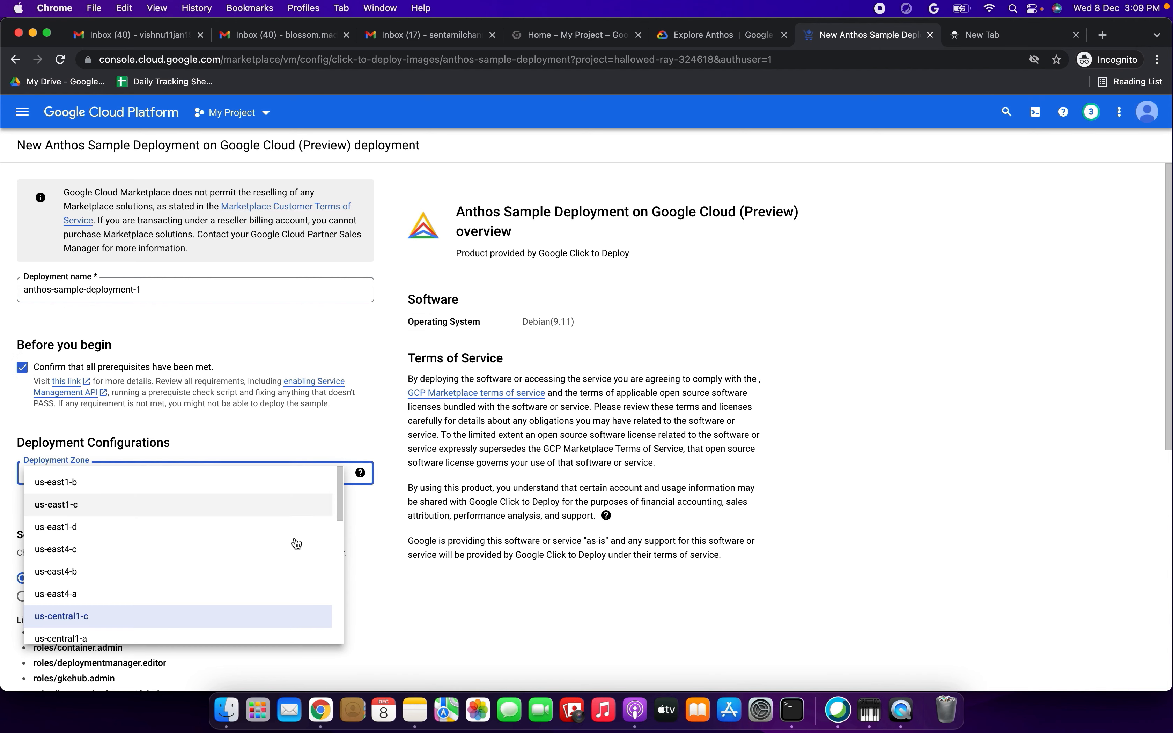
pyautogui.click(75, 619)
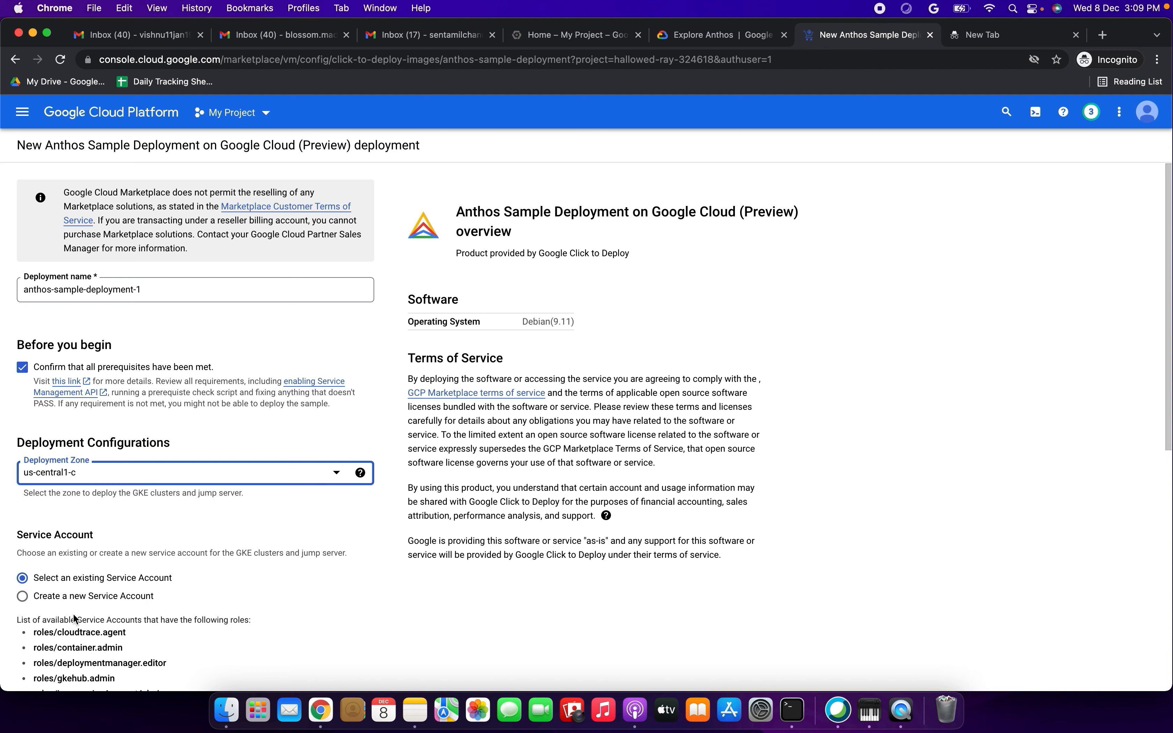
pyautogui.click(367, 517)
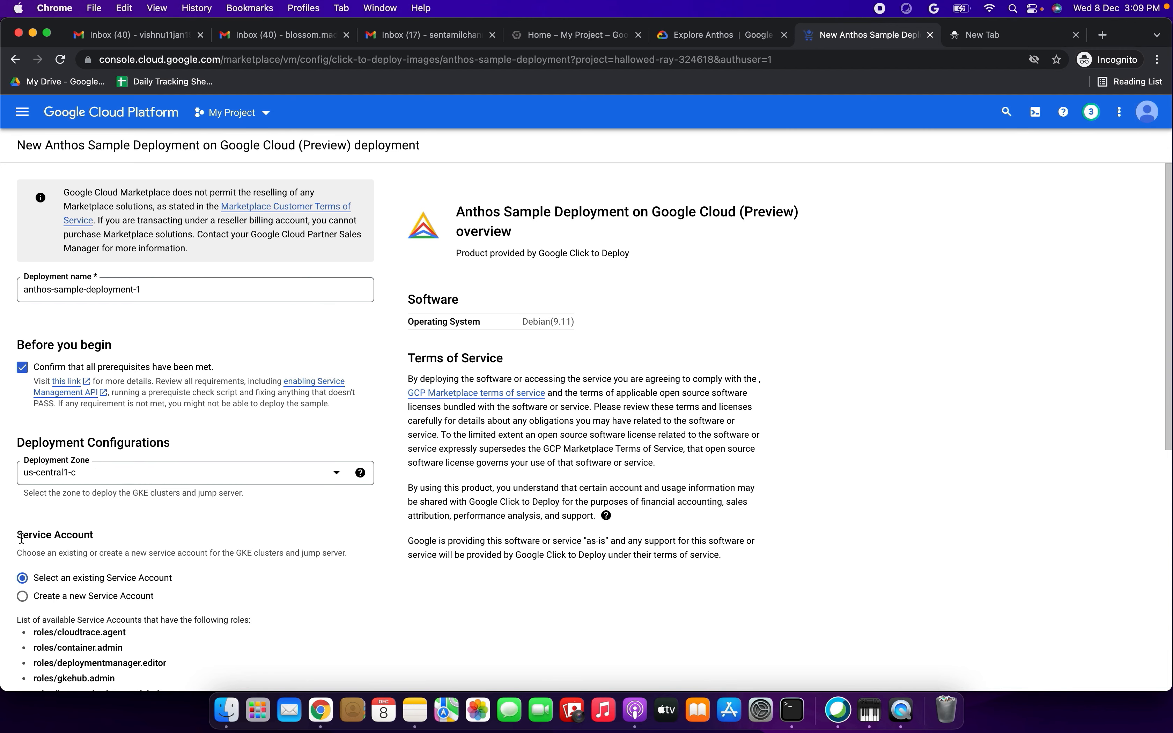
# - Choose to create a new service account for the GKE clusters and jump server
pyautogui.moveTo(18, 535); pyautogui.dragTo(107, 540)
pyautogui.scroll(-2, 198, 534)
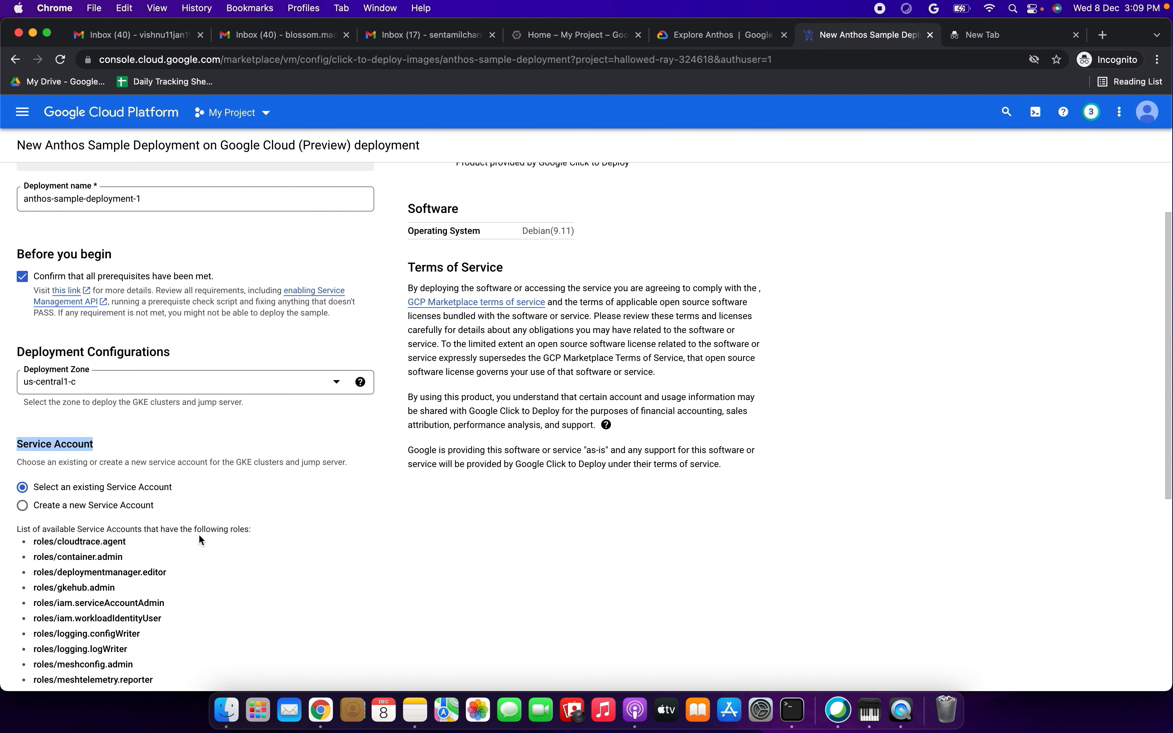
pyautogui.scroll(-3, 198, 536)
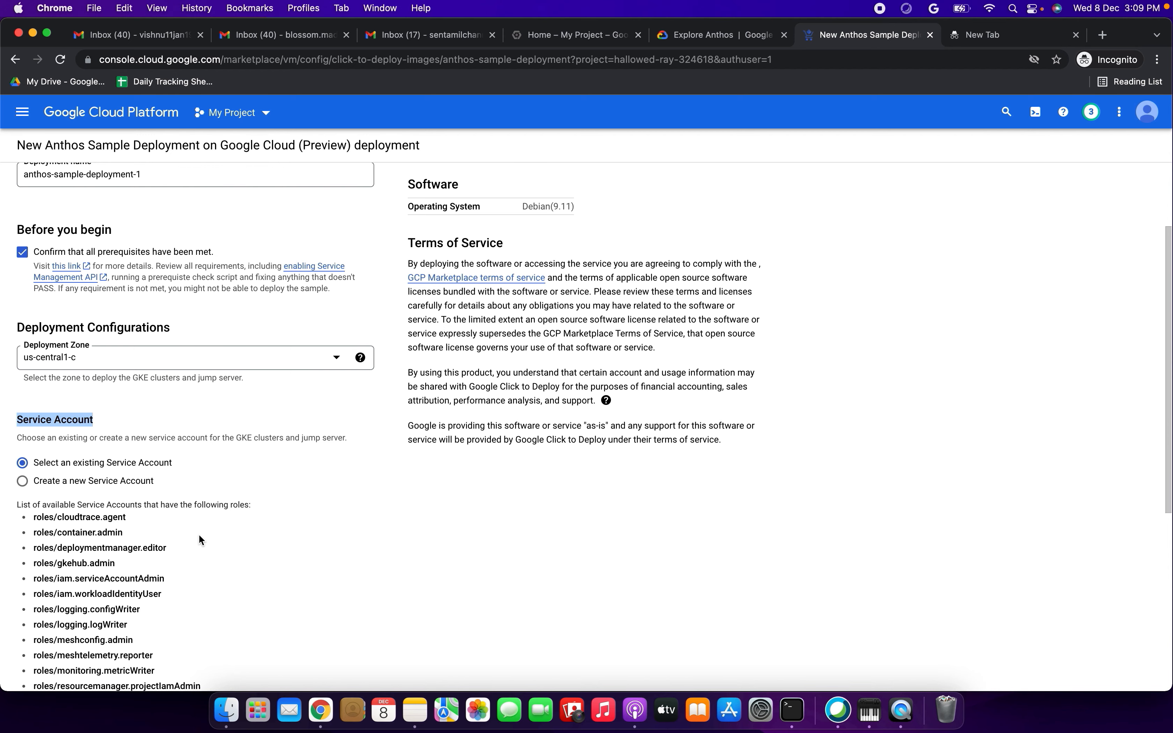
pyautogui.click(22, 355)
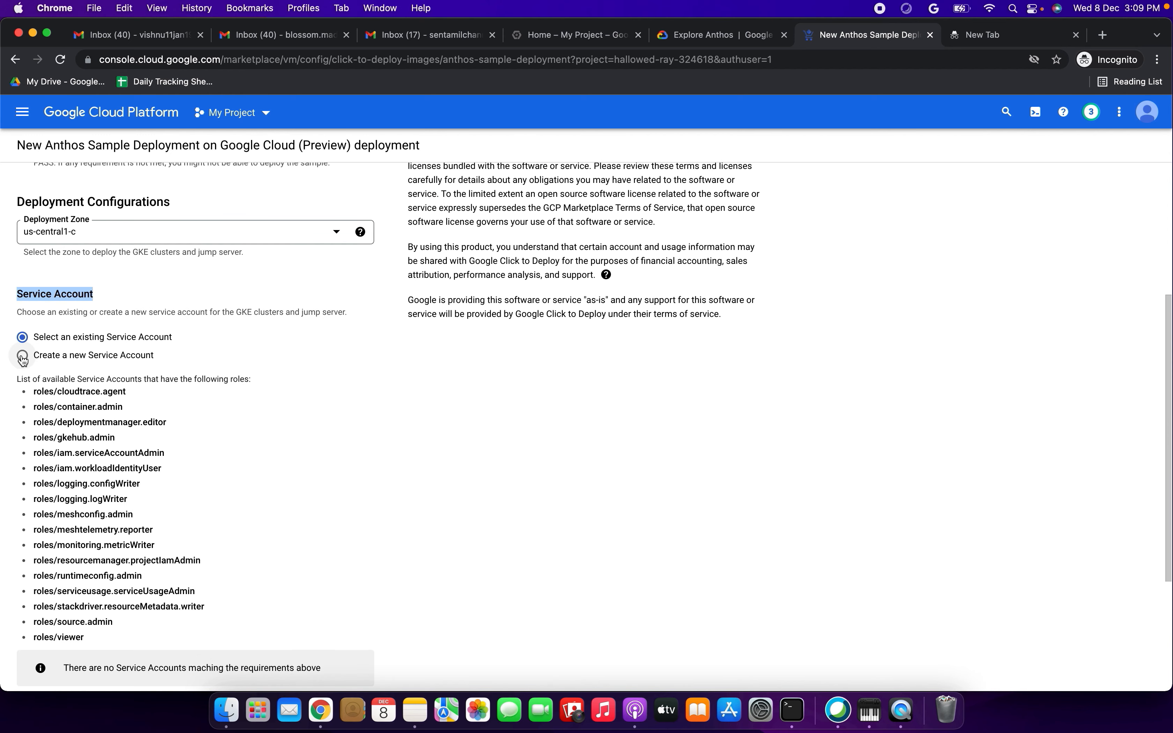
pyautogui.scroll(-5, 176, 389)
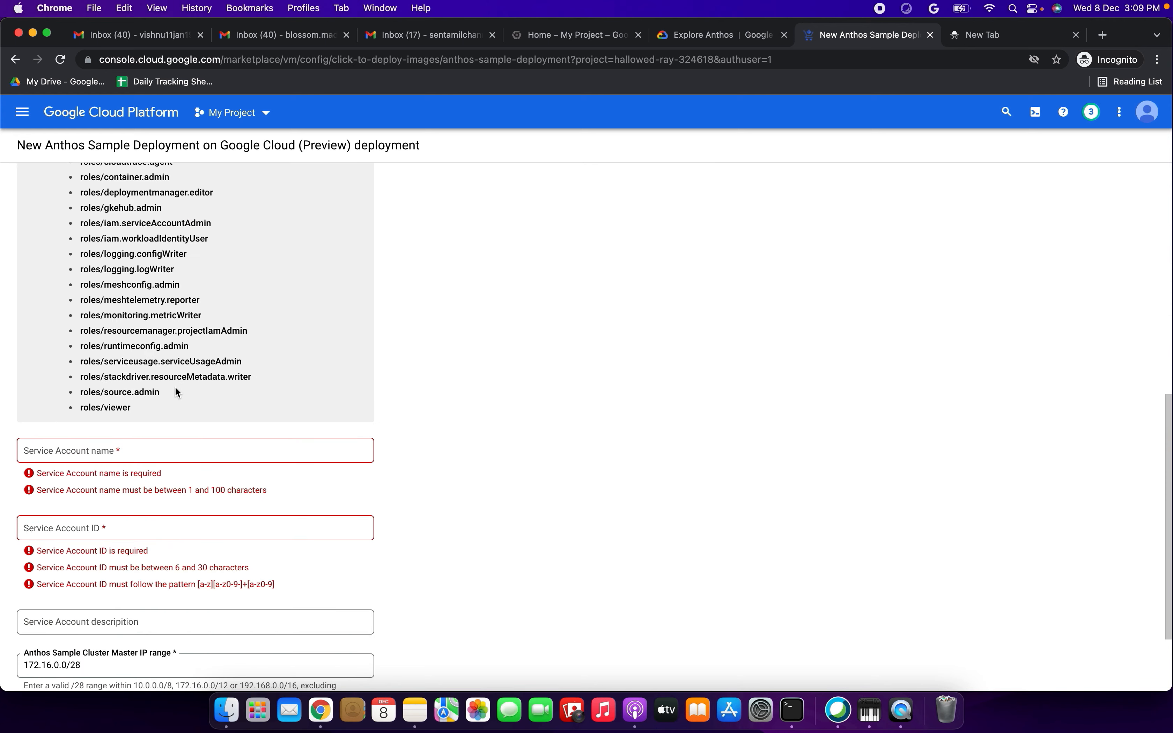
# - Name the new service account SA-DemoAnthos and set its service account ID to abc123
pyautogui.click(147, 455)
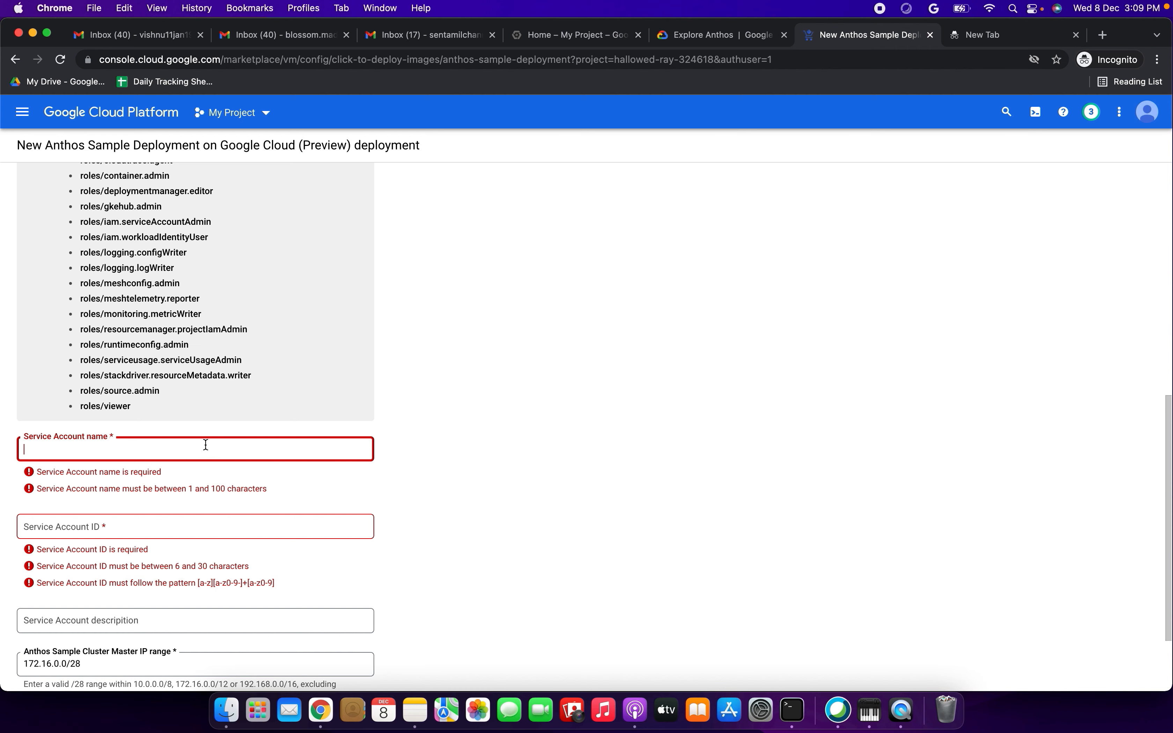
pyautogui.write('SA-DemoA')
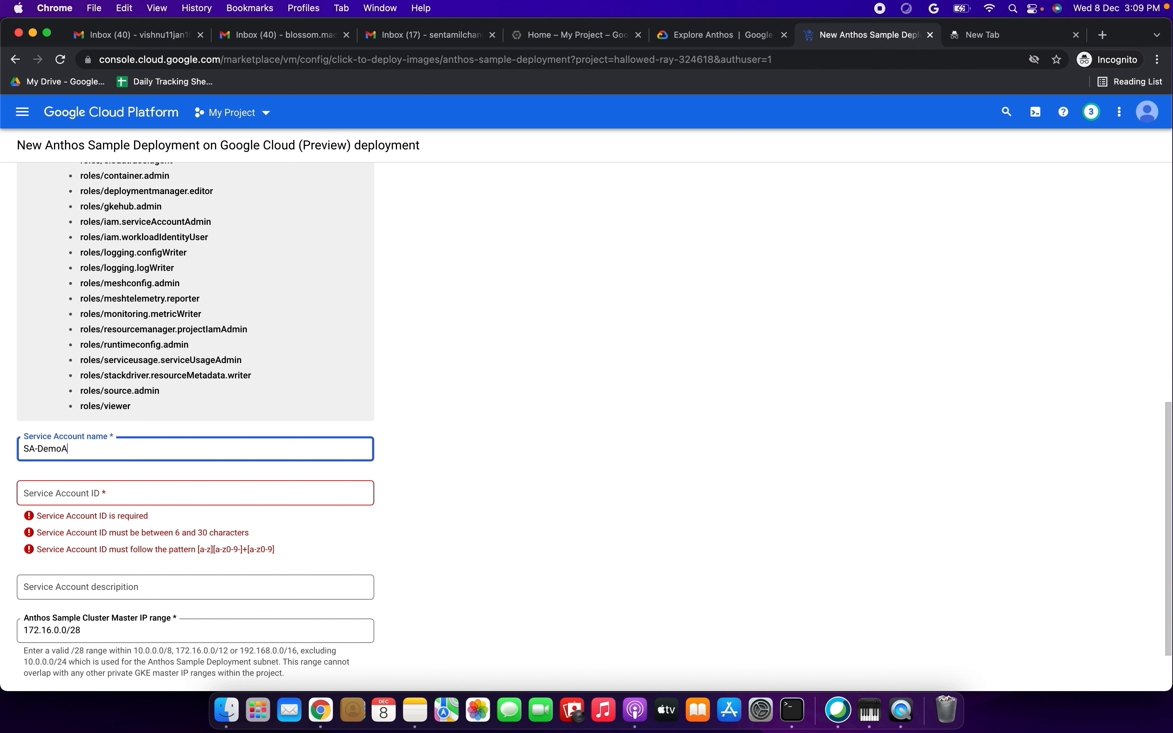
pyautogui.write('os')
pyautogui.click(176, 492)
pyautogui.write('abc')
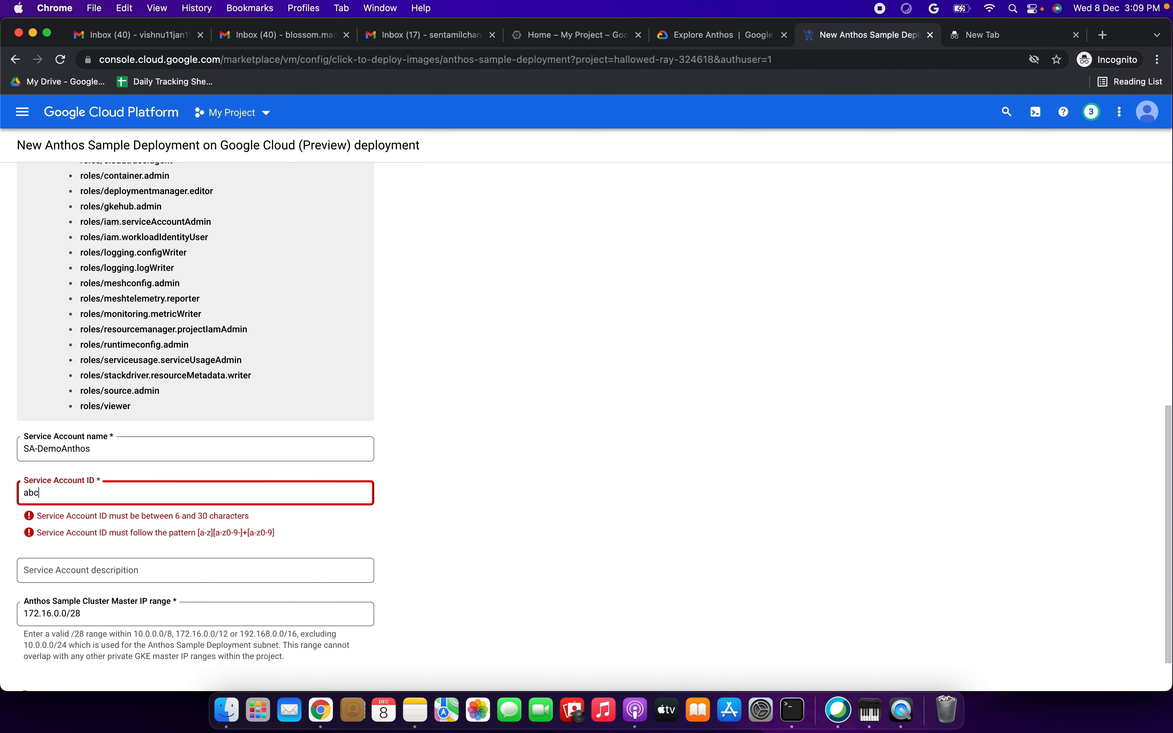
pyautogui.write('123')
pyautogui.click(480, 464)
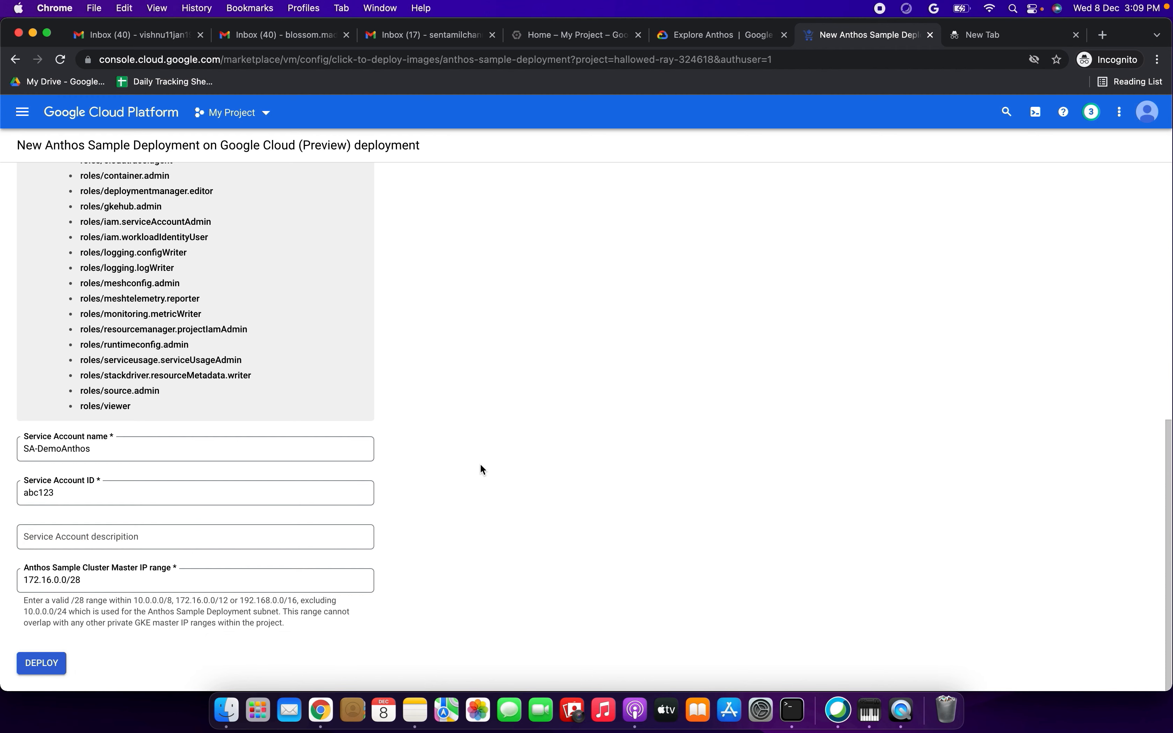
# - Set the service account description to "Demo Anthos"
pyautogui.click(283, 535)
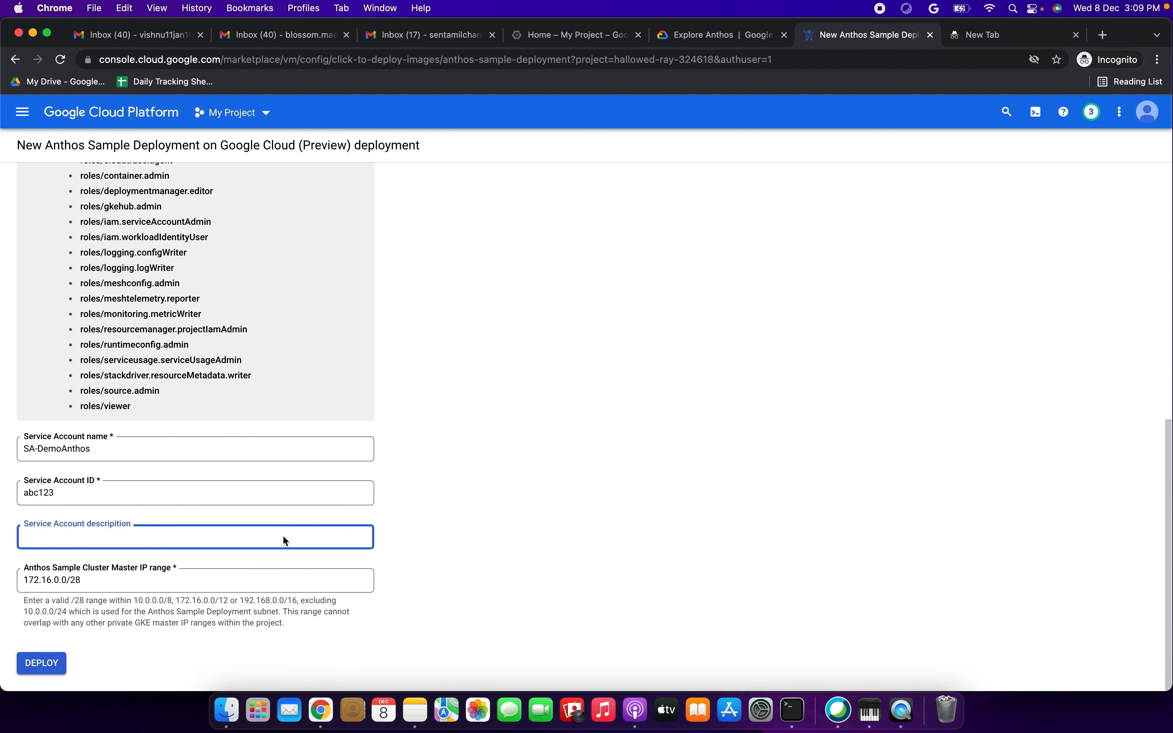
pyautogui.write('Demo Anthos')
pyautogui.click(548, 550)
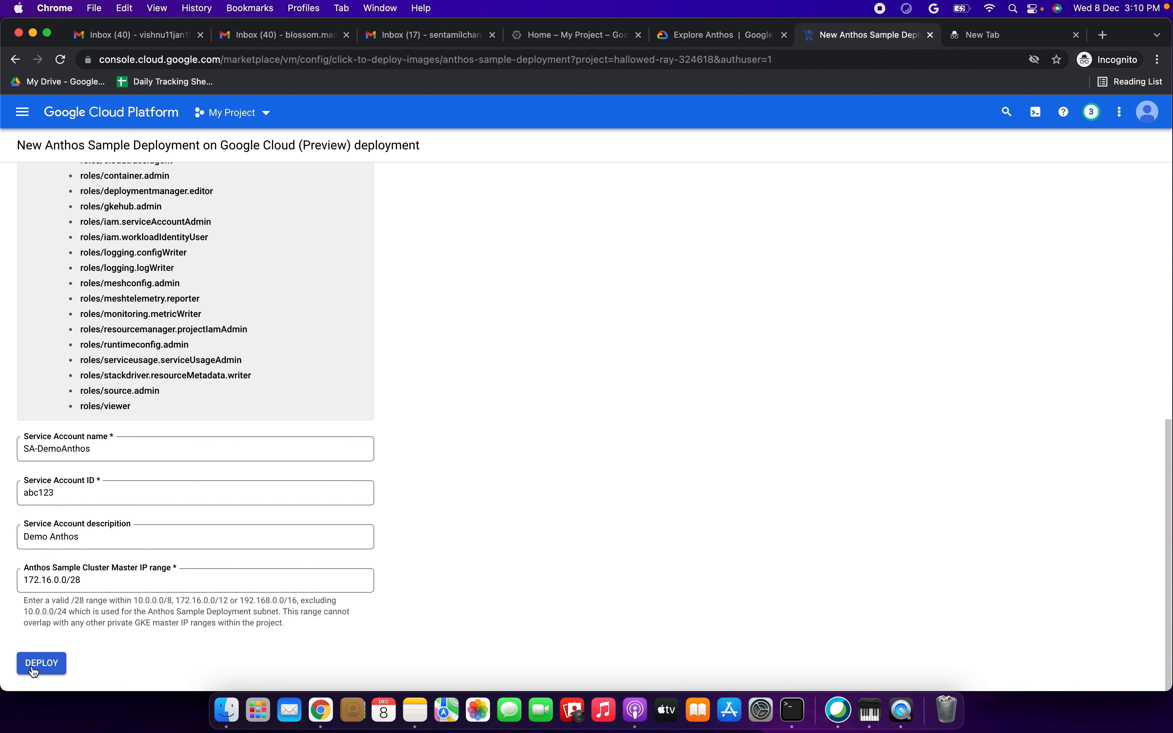
# - Review the completed configuration form and deploy anthos-sample-deployment-1
pyautogui.scroll(7, 507, 473)
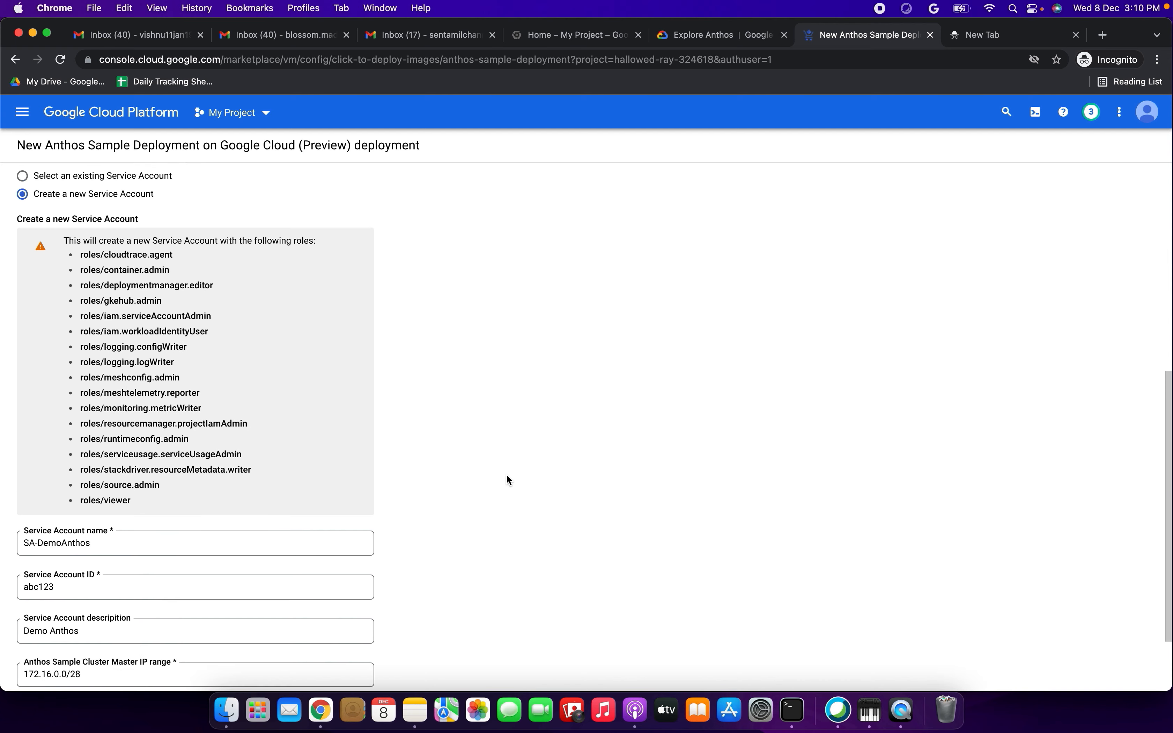
pyautogui.scroll(3, 506, 476)
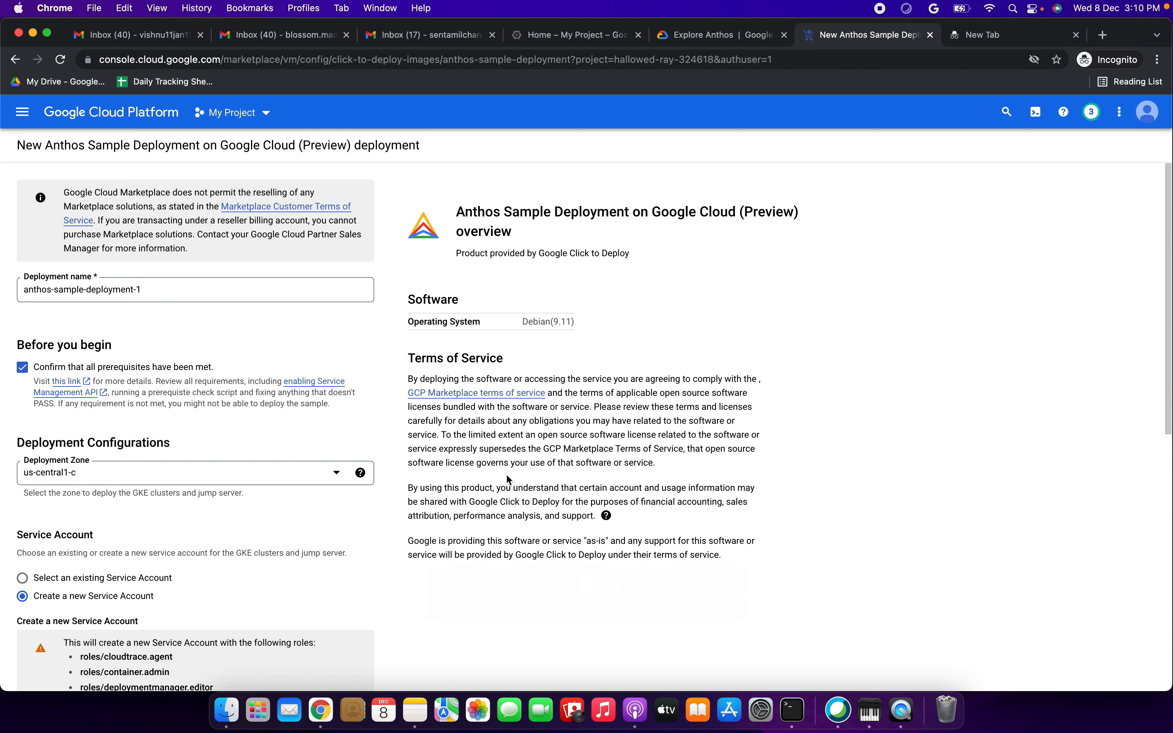
pyautogui.scroll(-10, 508, 478)
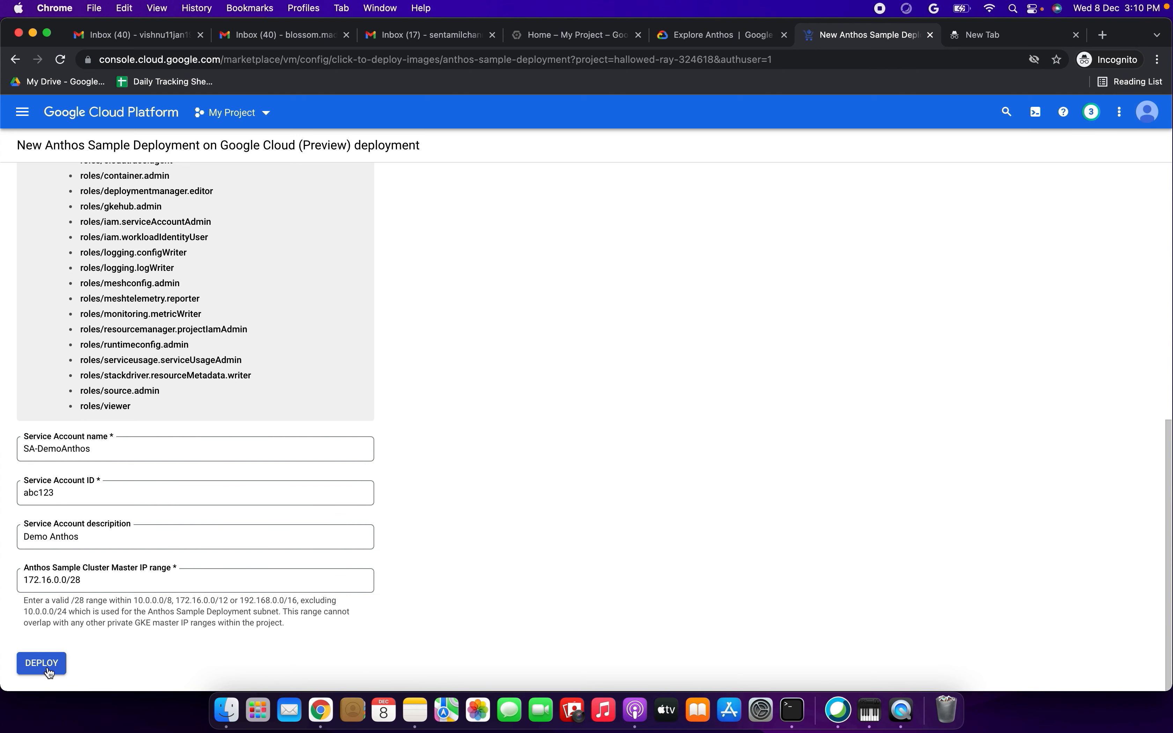
pyautogui.click(41, 664)
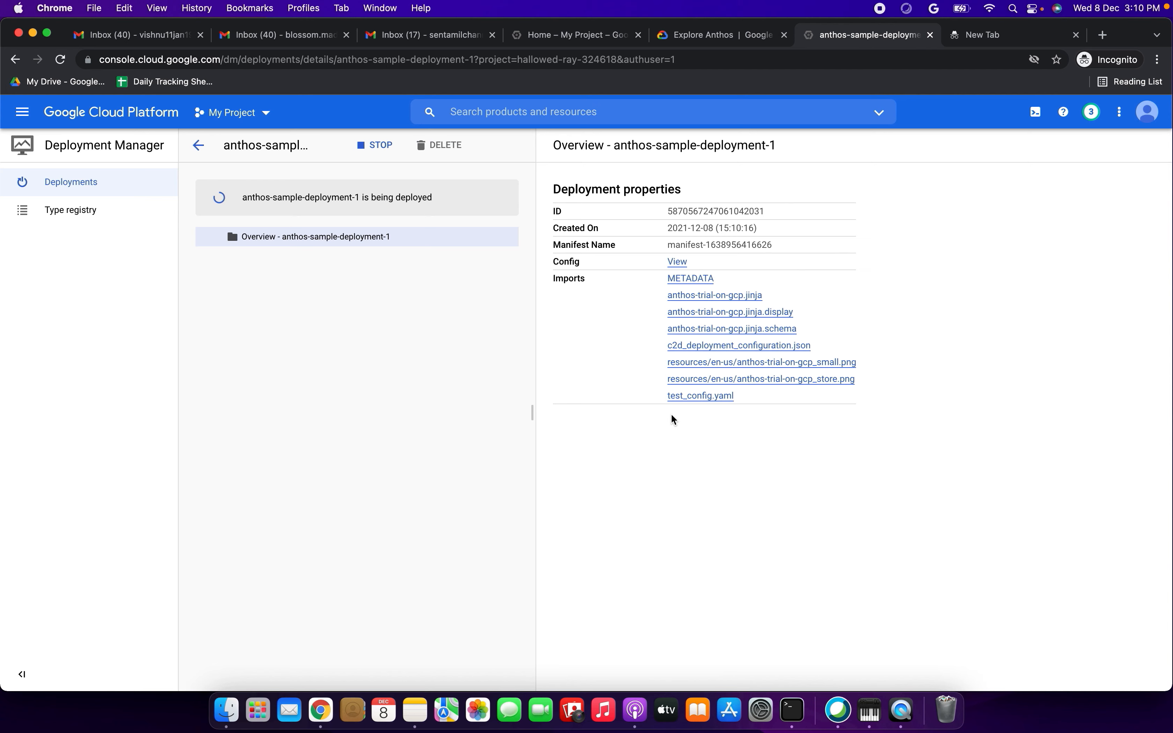
# - Examine the deployment status, the deployment properties and the resources listed under anthos-trial-on-gcp
pyautogui.moveTo(245, 197); pyautogui.dragTo(450, 197)
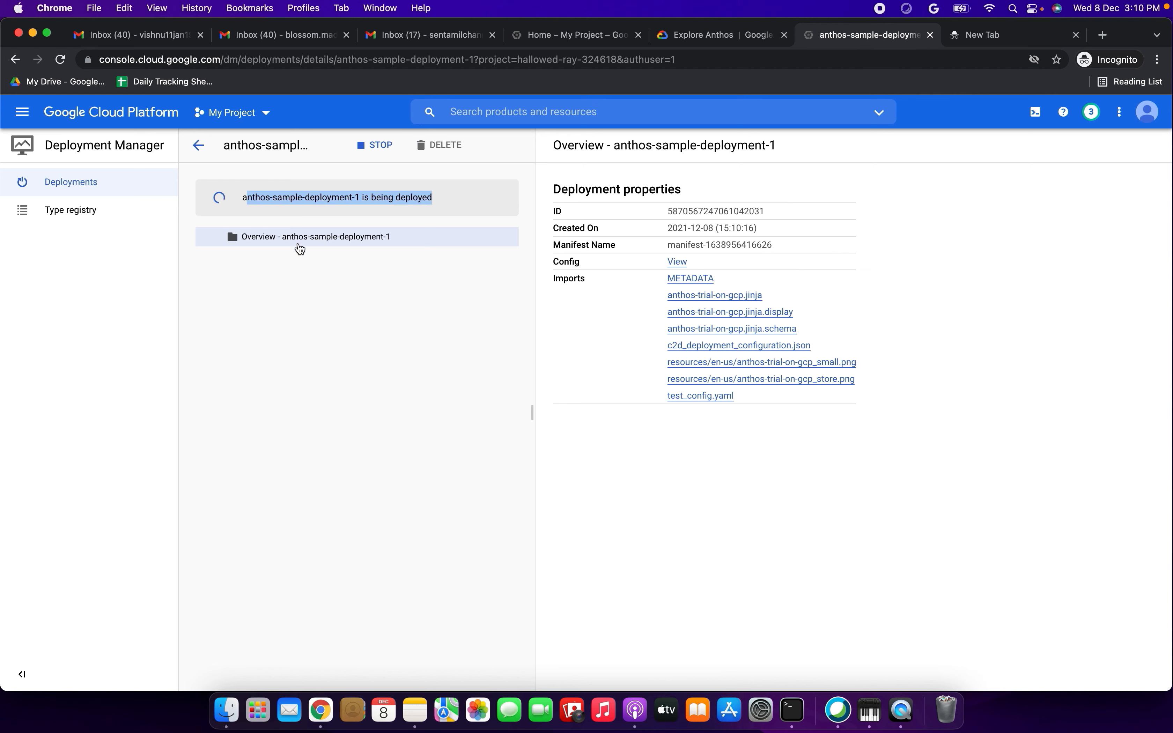
pyautogui.moveTo(576, 189); pyautogui.dragTo(683, 190)
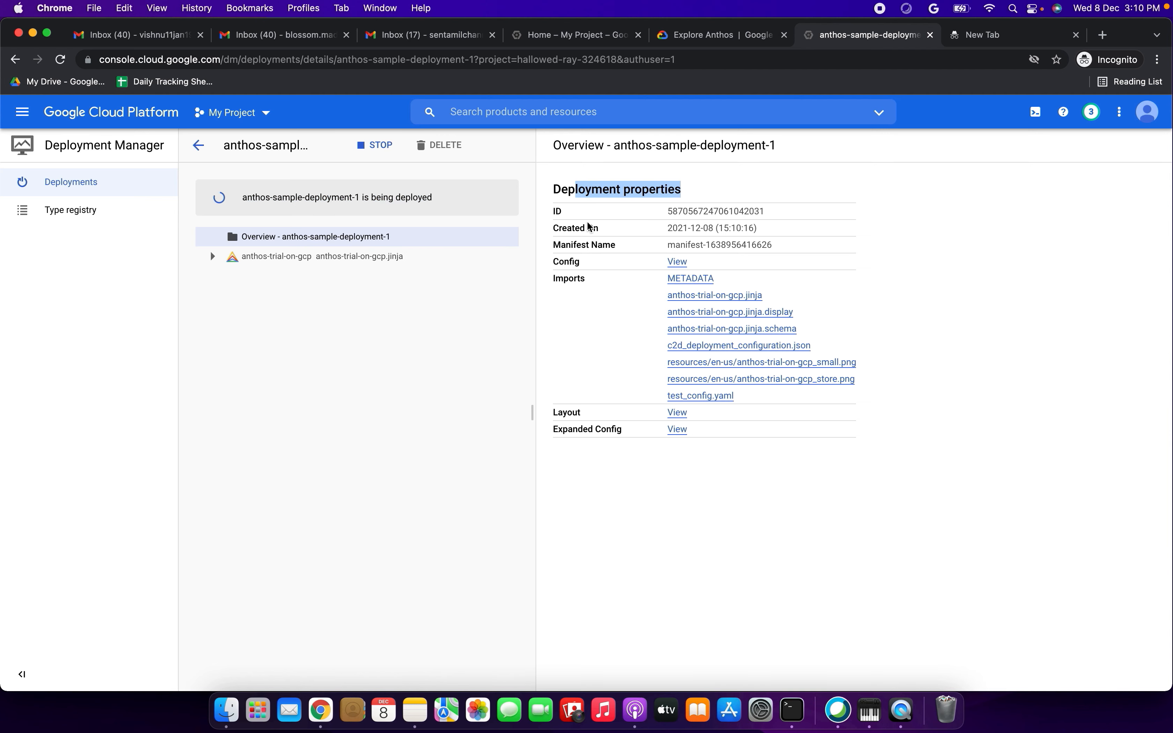
pyautogui.click(554, 212)
pyautogui.moveTo(559, 229); pyautogui.dragTo(619, 243)
pyautogui.click(573, 258)
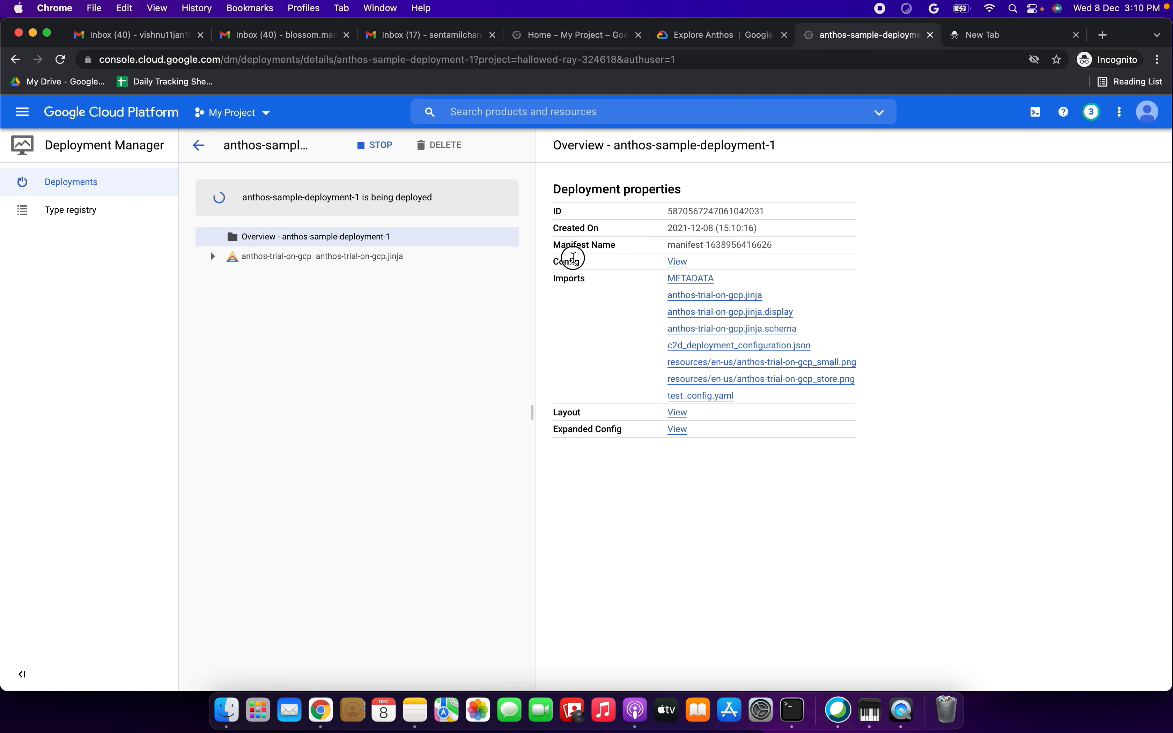
pyautogui.moveTo(568, 278); pyautogui.dragTo(606, 276)
pyautogui.moveTo(558, 413); pyautogui.dragTo(622, 439)
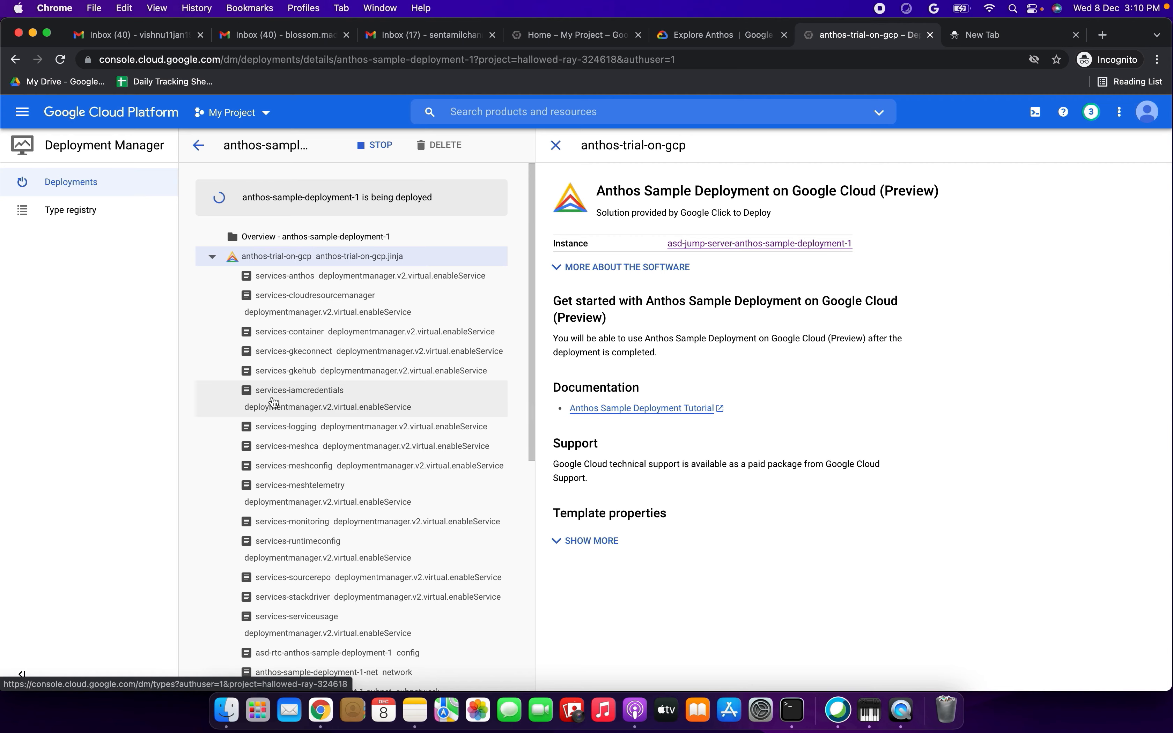
pyautogui.scroll(-8, 274, 402)
pyautogui.scroll(8, 274, 402)
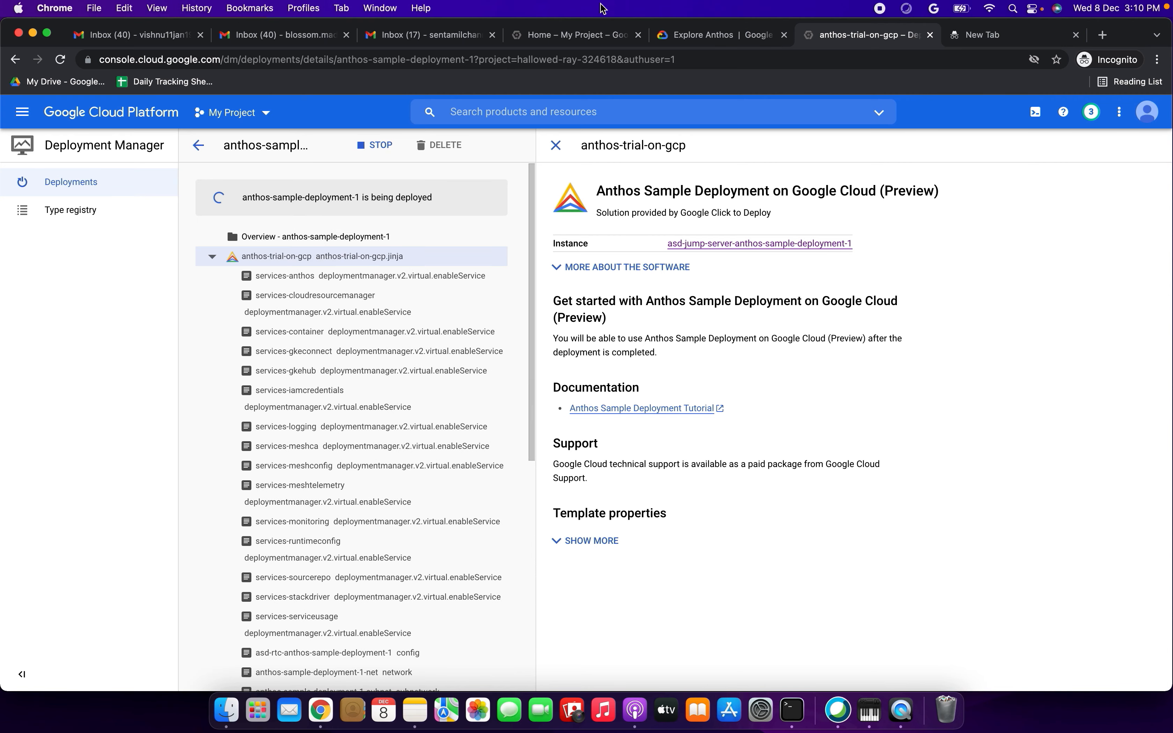
# - Read the Using the Anthos Dashboard section of the Explore Anthos tutorial, including what Service mesh and Cluster status should show
pyautogui.click(723, 36)
pyautogui.scroll(-6, 437, 495)
pyautogui.scroll(-13, 436, 491)
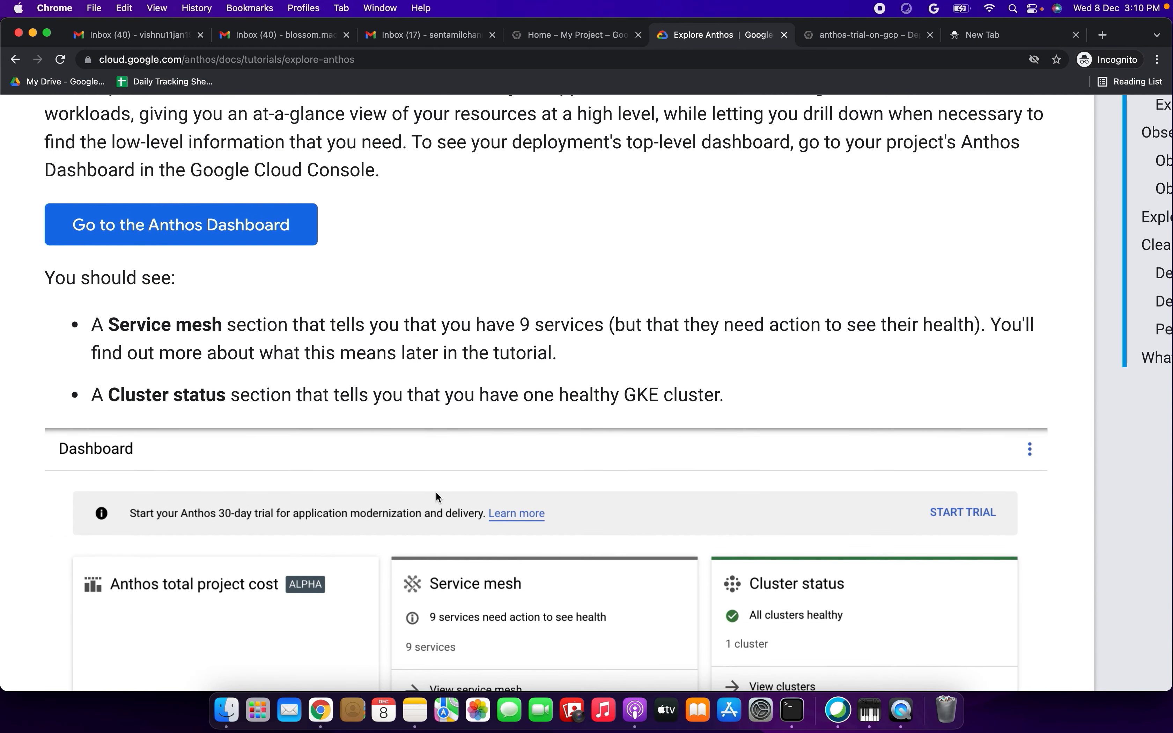
pyautogui.scroll(3, 437, 495)
pyautogui.moveTo(82, 165); pyautogui.dragTo(406, 167)
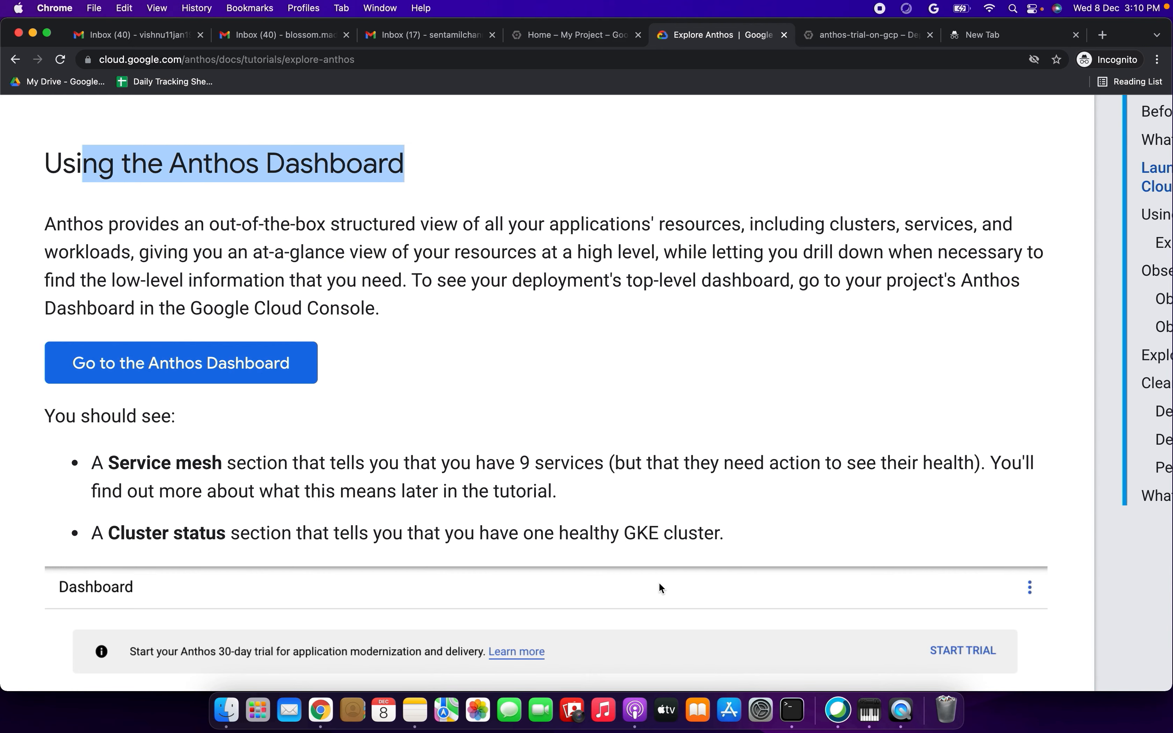
pyautogui.scroll(-4, 659, 584)
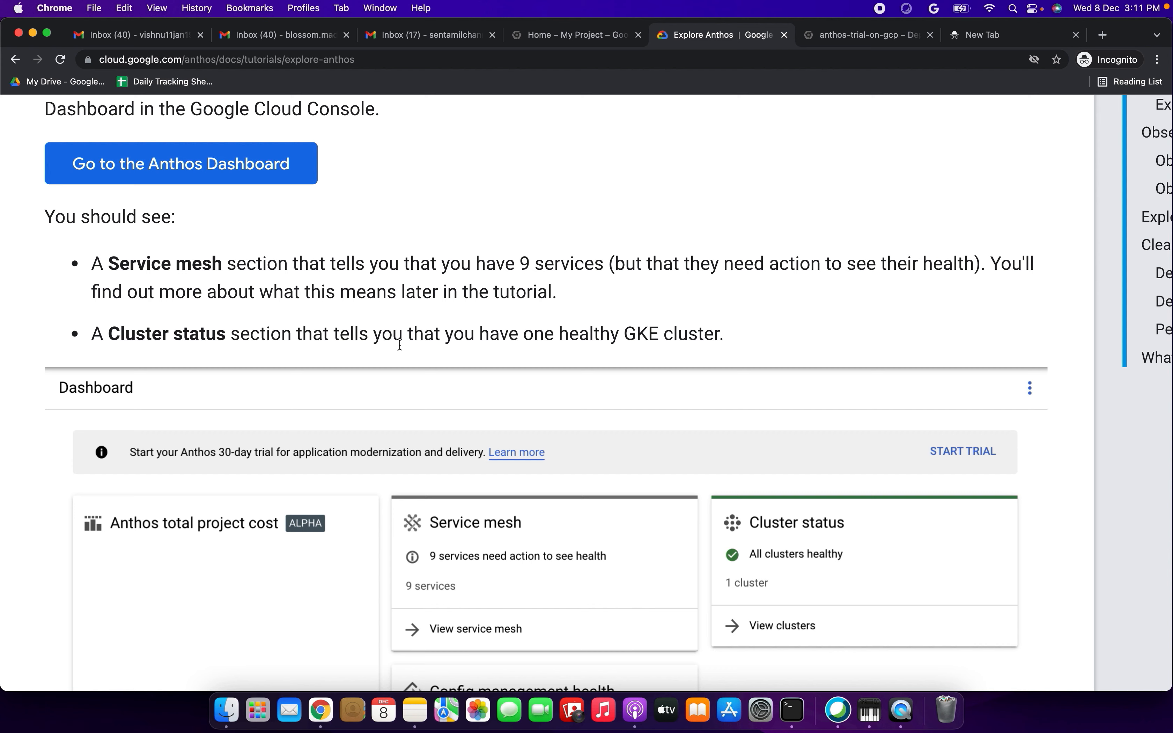
pyautogui.moveTo(112, 262); pyautogui.dragTo(557, 291)
pyautogui.moveTo(143, 334); pyautogui.dragTo(763, 338)
pyautogui.click(629, 334)
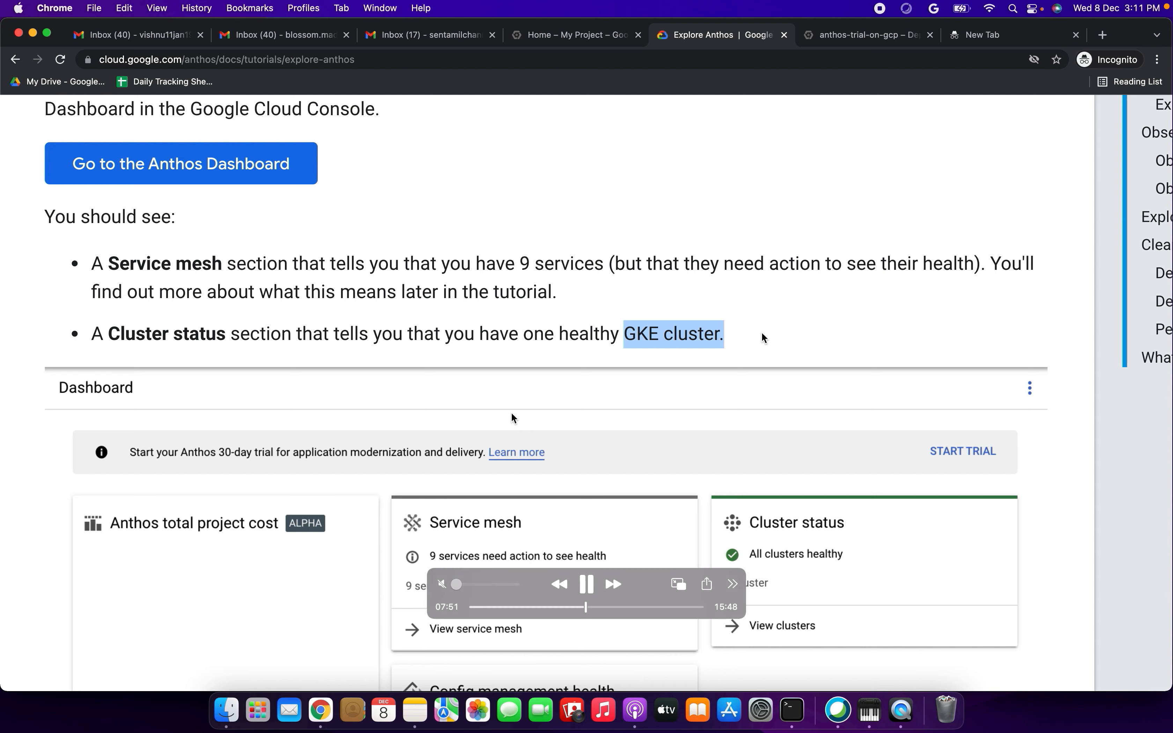
# - Shrink the Cloud Shell terminal on the project home page and open the Anthos Dashboard
pyautogui.click(854, 34)
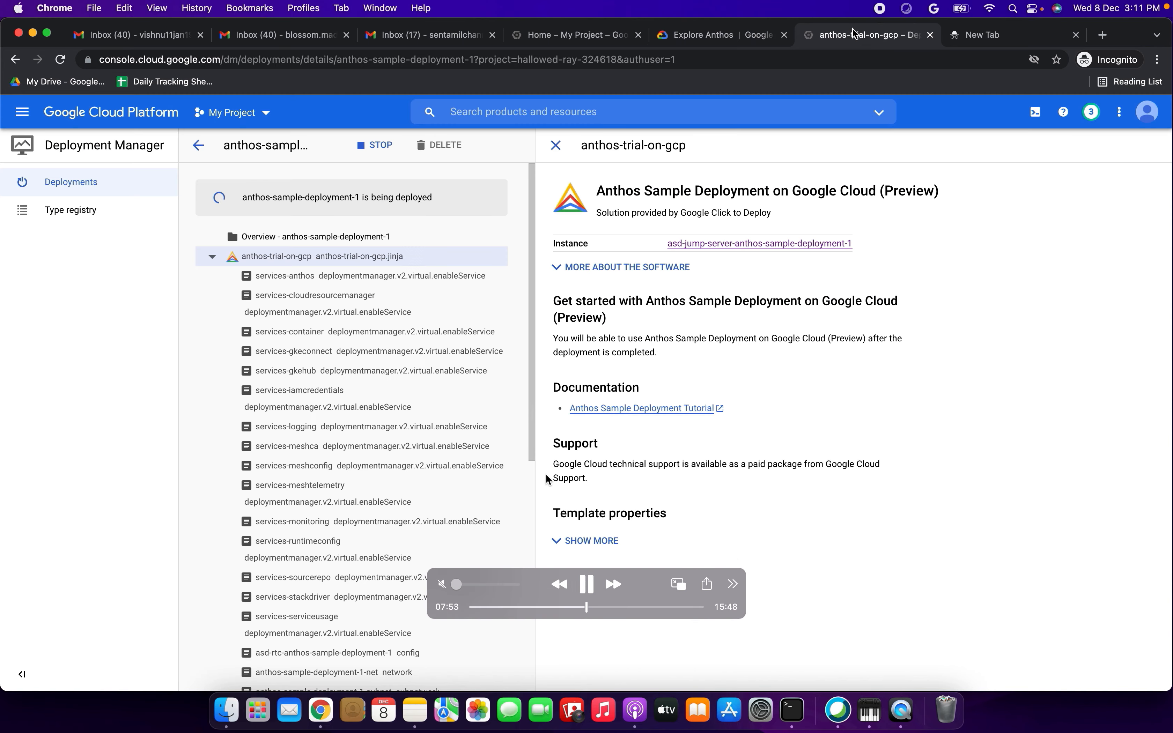
pyautogui.click(545, 36)
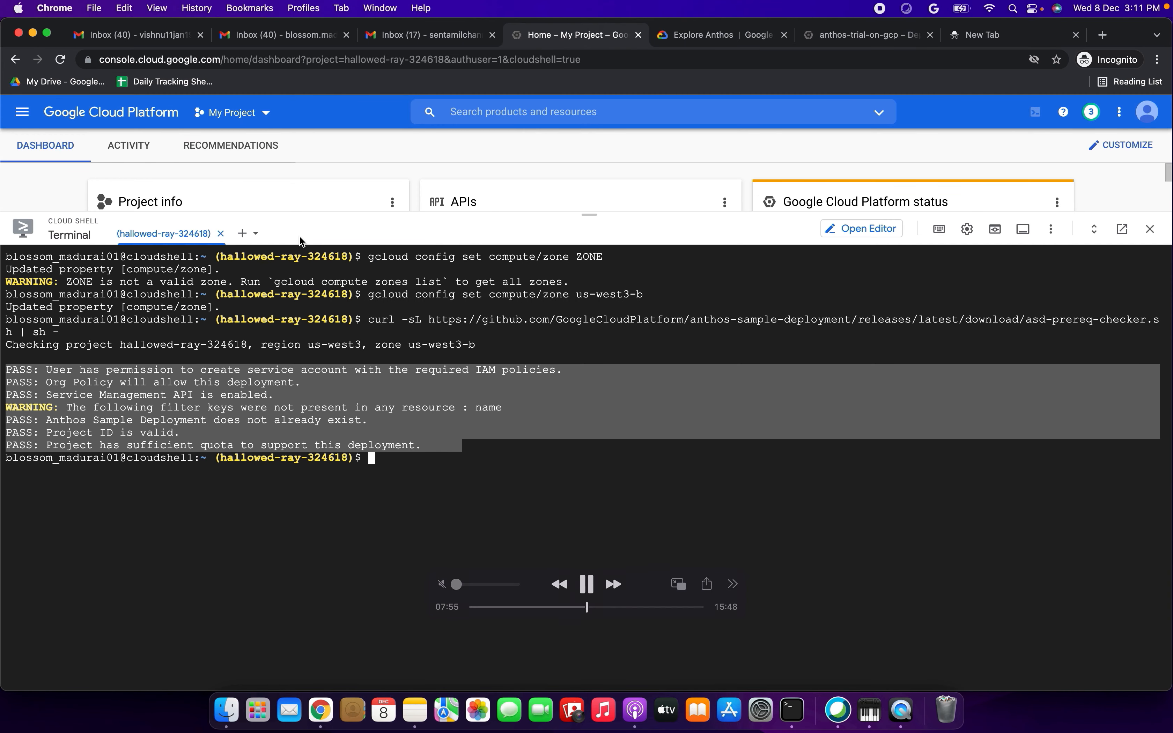
pyautogui.moveTo(592, 219); pyautogui.dragTo(589, 540)
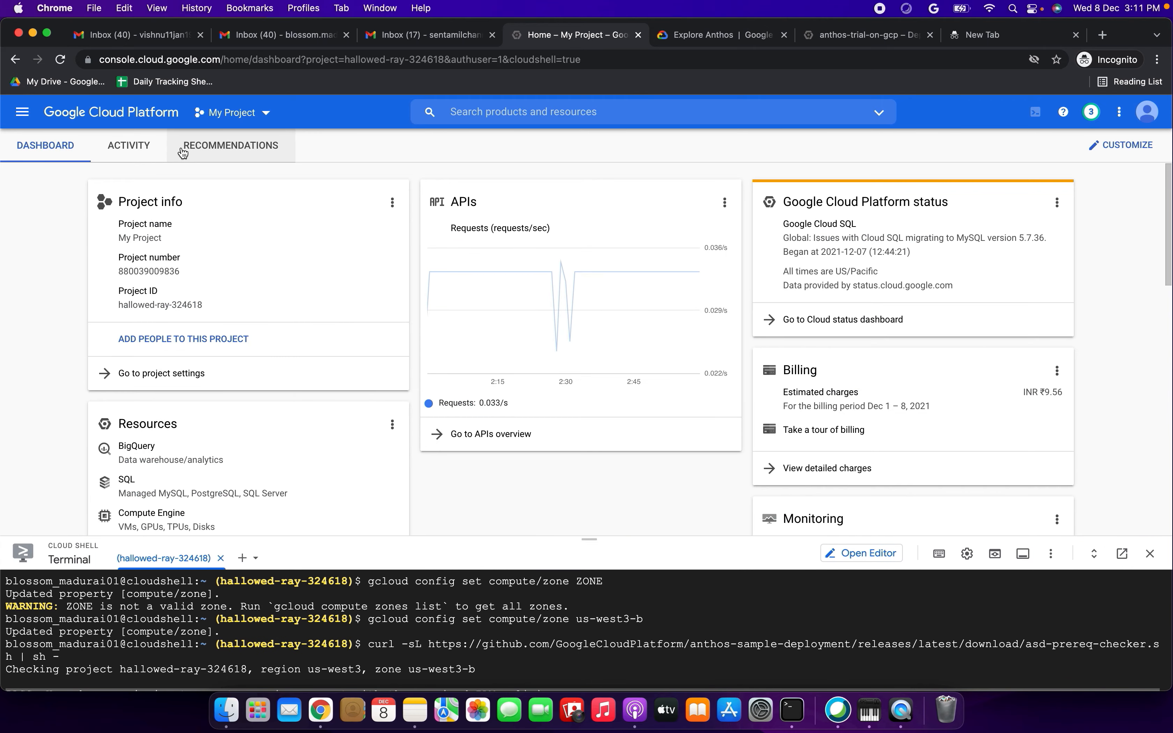
pyautogui.click(23, 113)
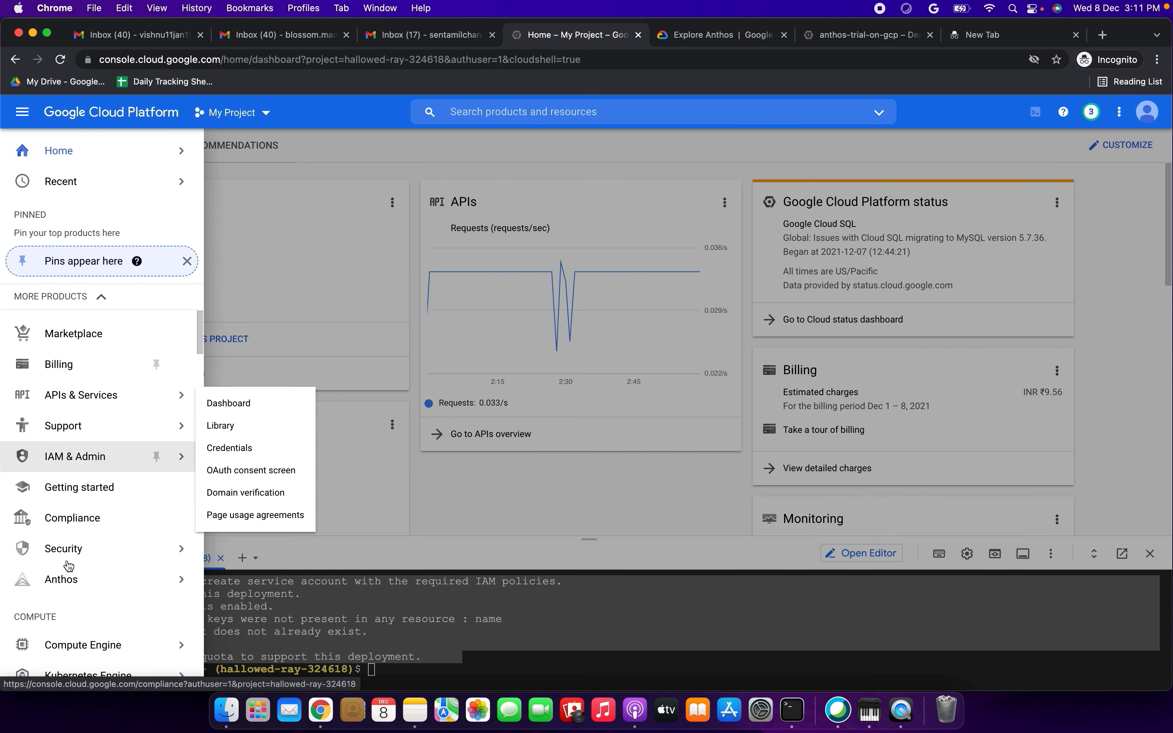
pyautogui.click(65, 580)
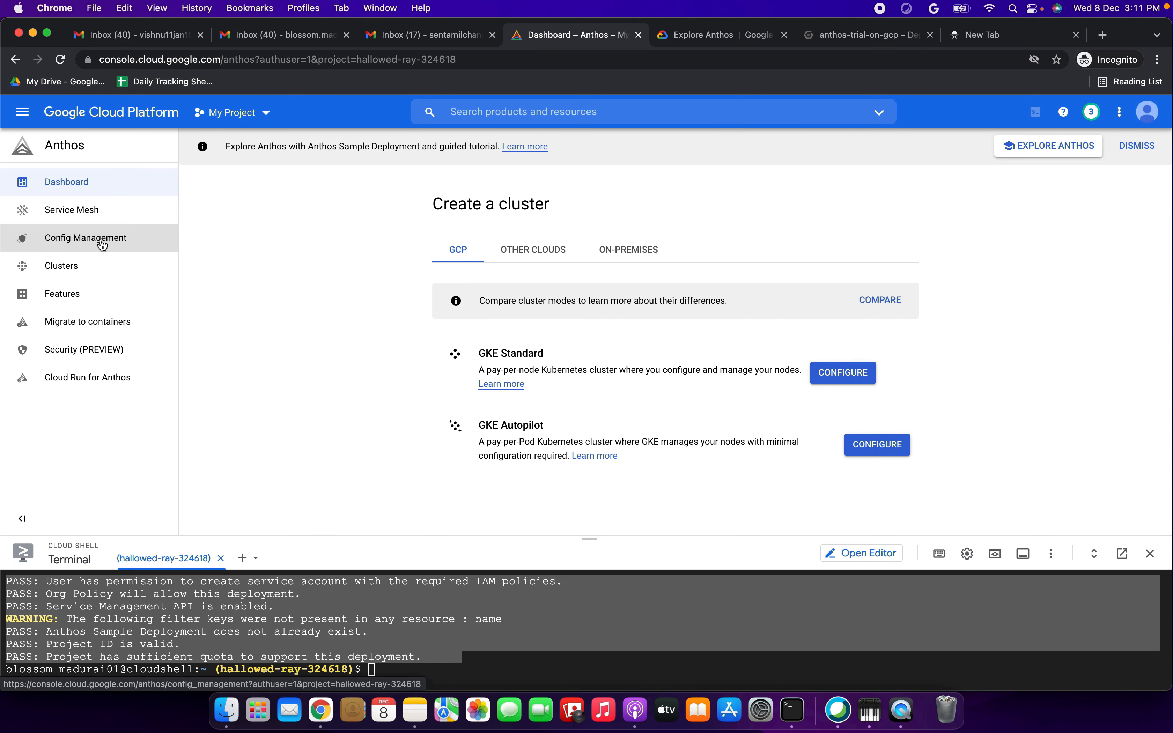
# - Check the Anthos Service Mesh page, return to the Anthos Dashboard and reload it
pyautogui.click(72, 184)
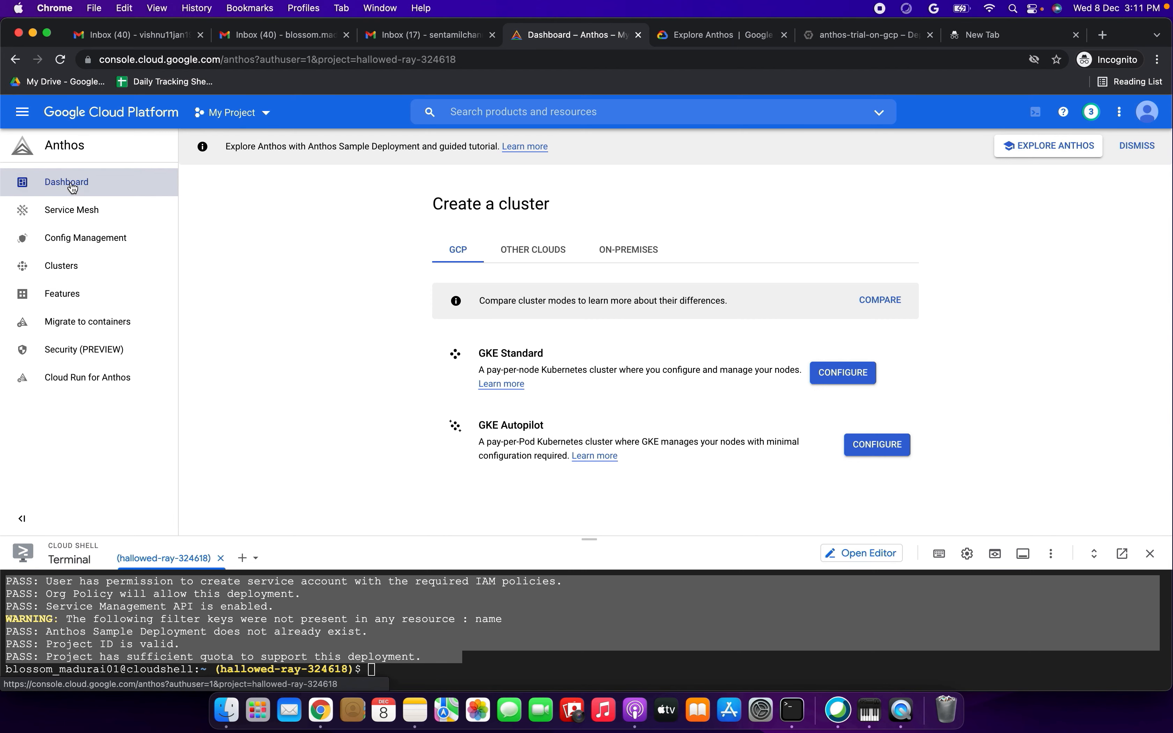
pyautogui.click(72, 216)
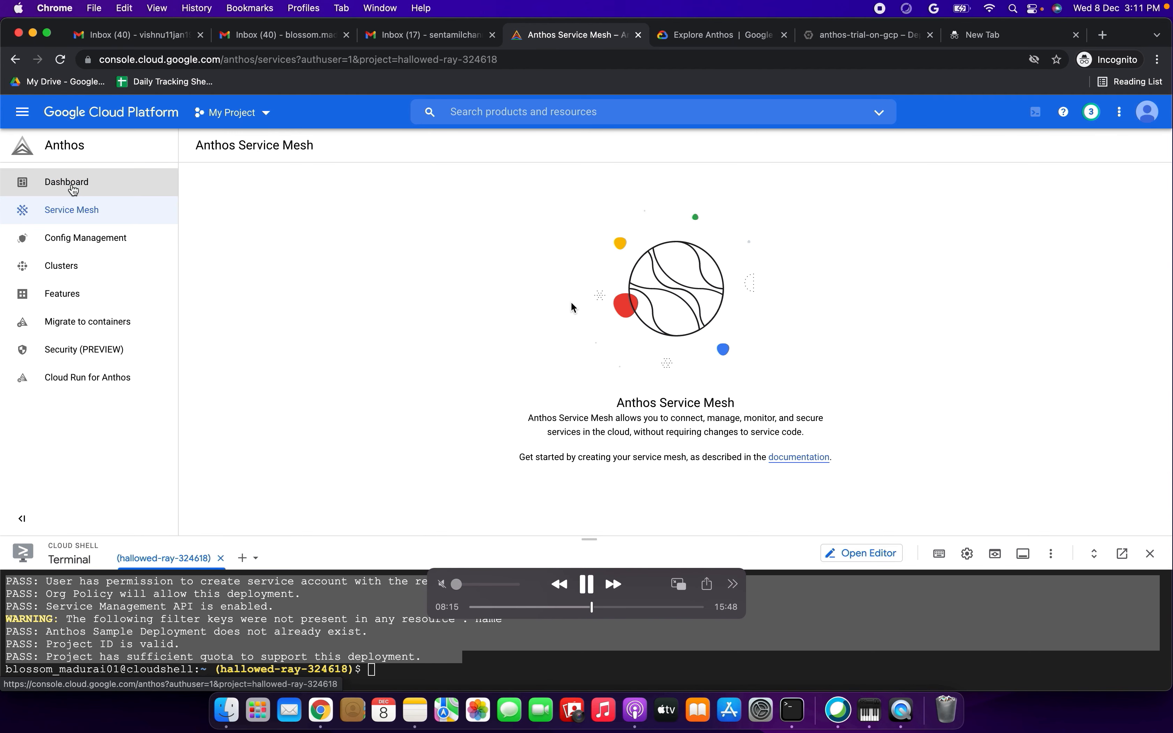
pyautogui.click(72, 187)
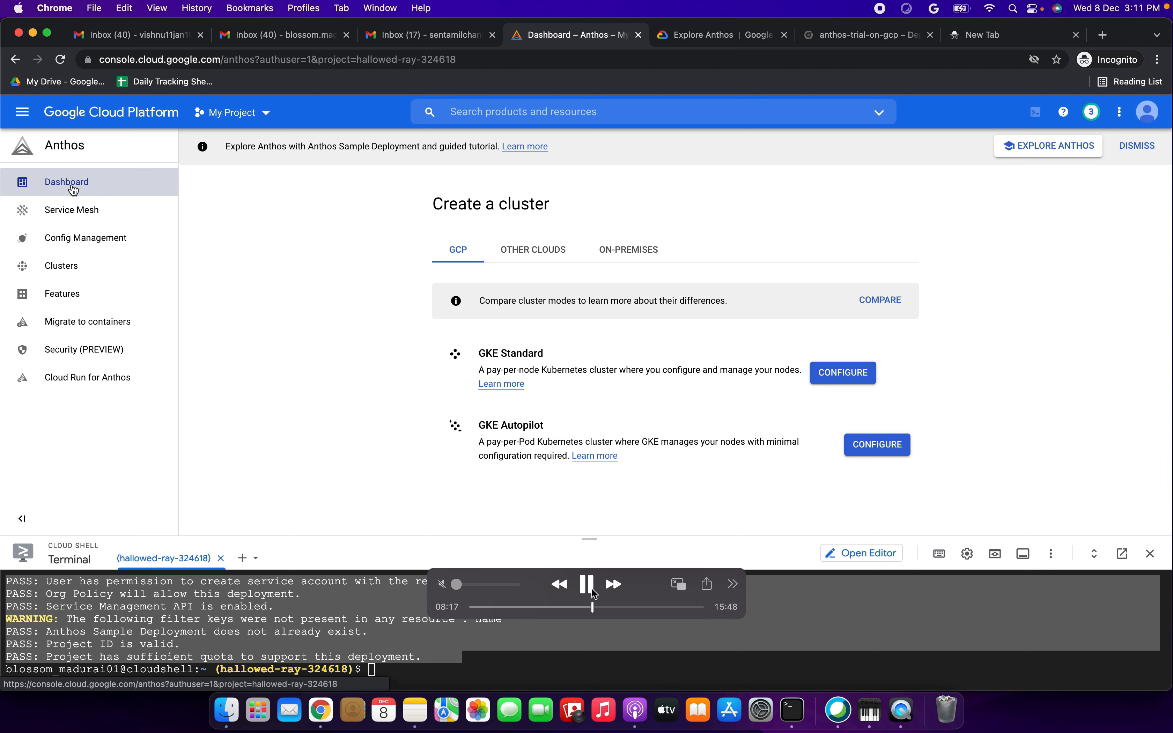
pyautogui.click(60, 59)
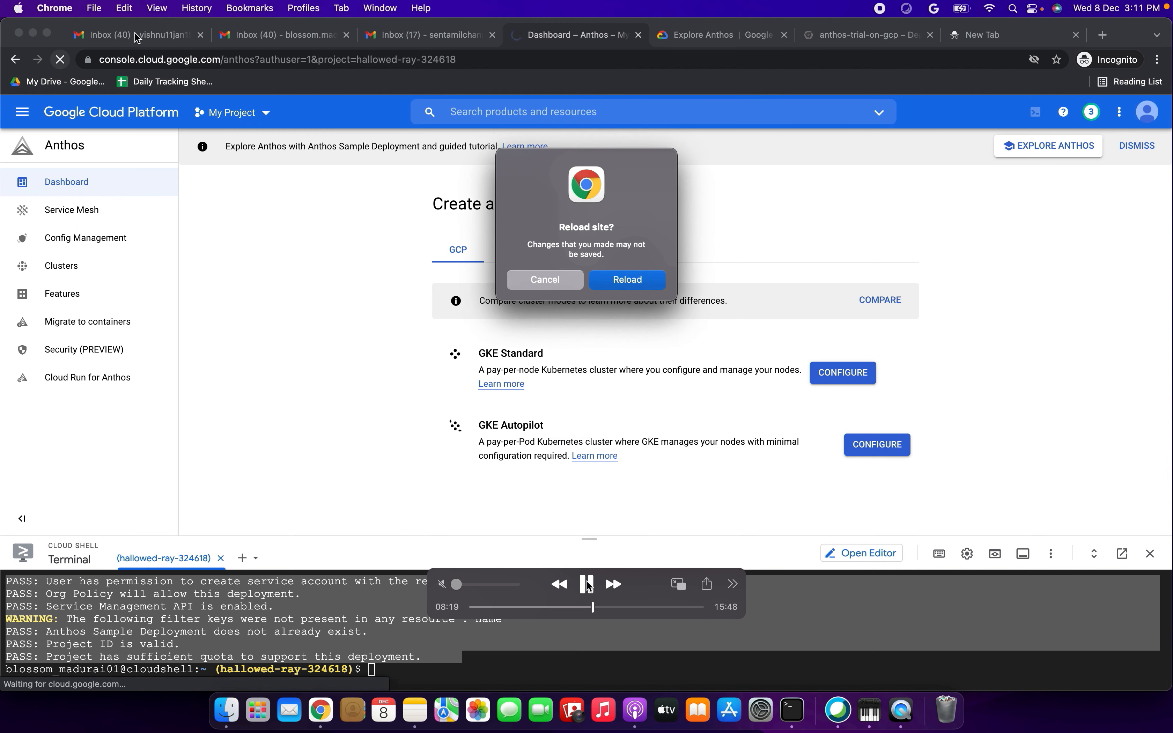
pyautogui.click(638, 281)
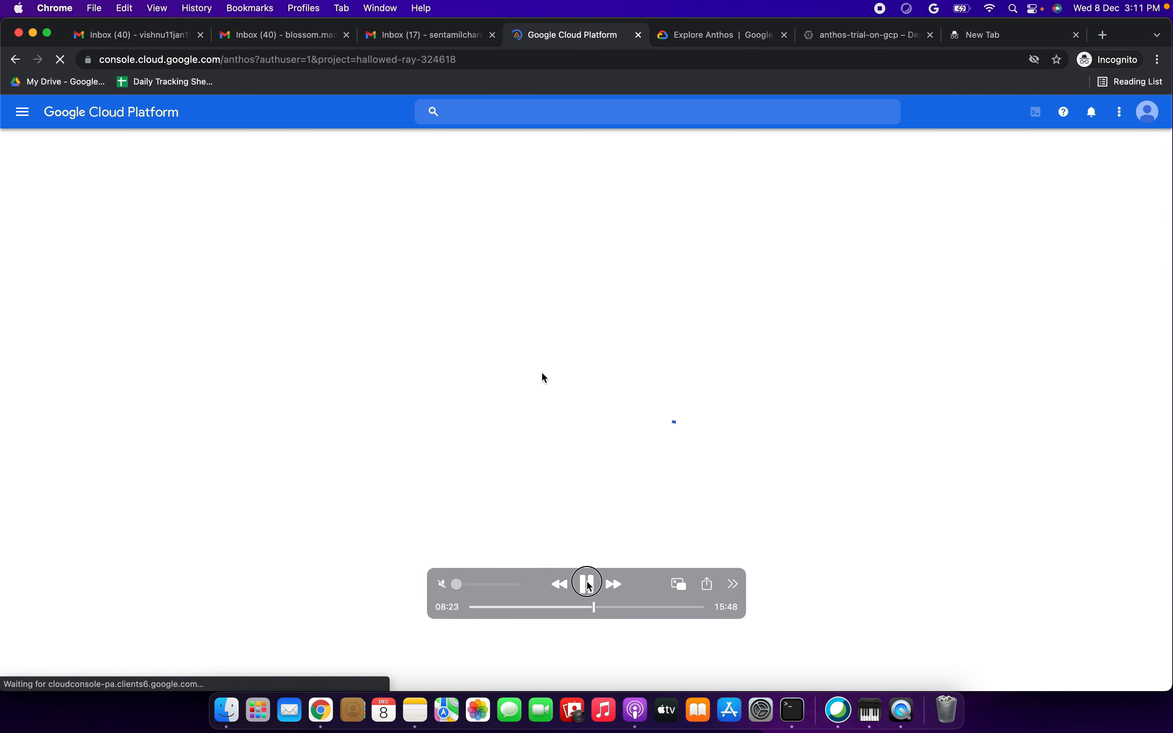
pyautogui.click(587, 585)
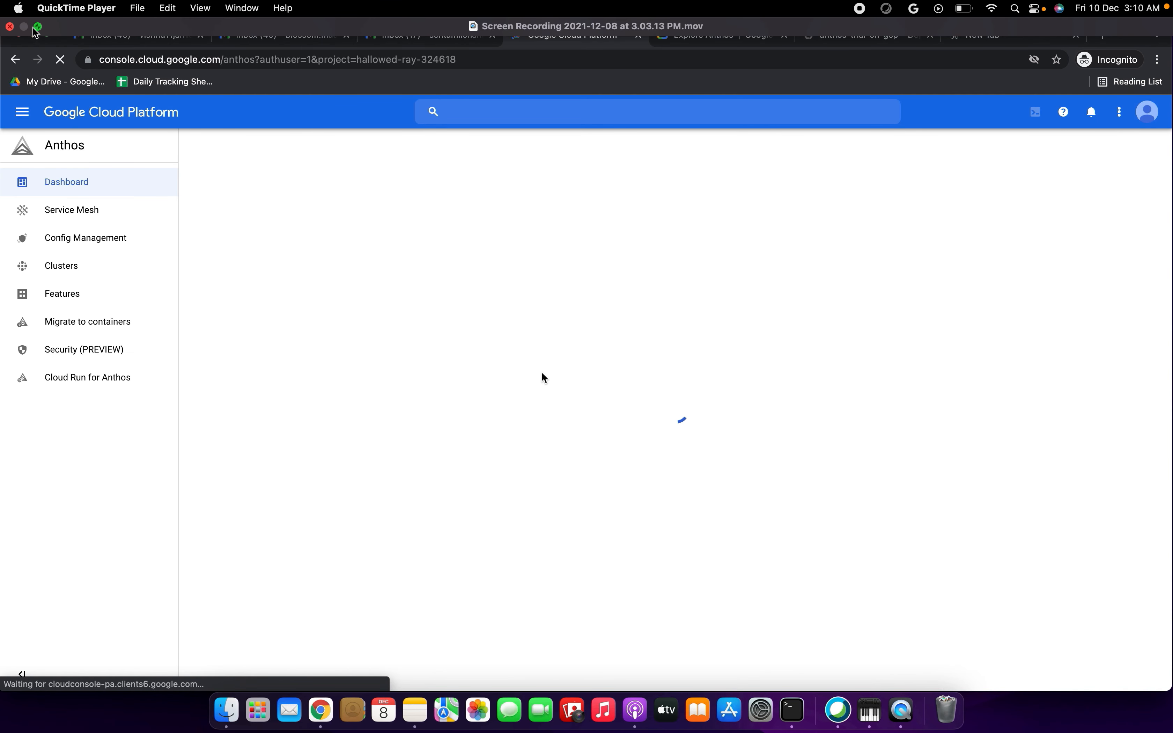
pyautogui.click(38, 28)
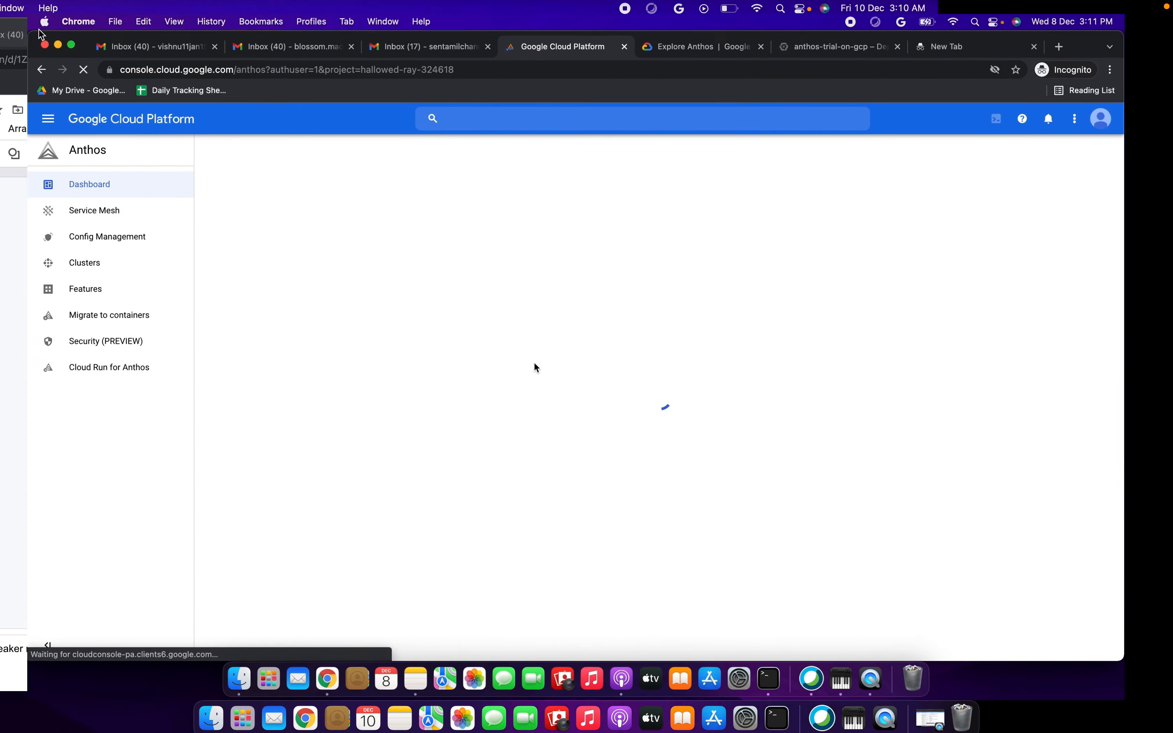
pyautogui.press('super+m')
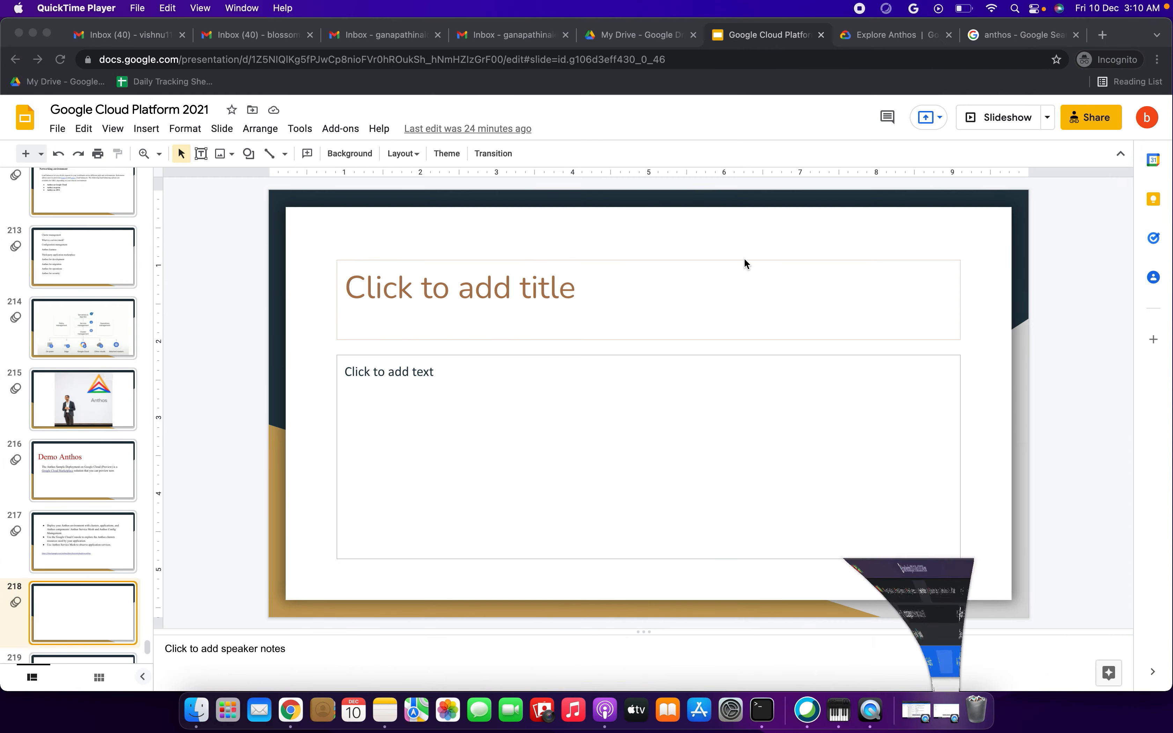
pyautogui.click(912, 708)
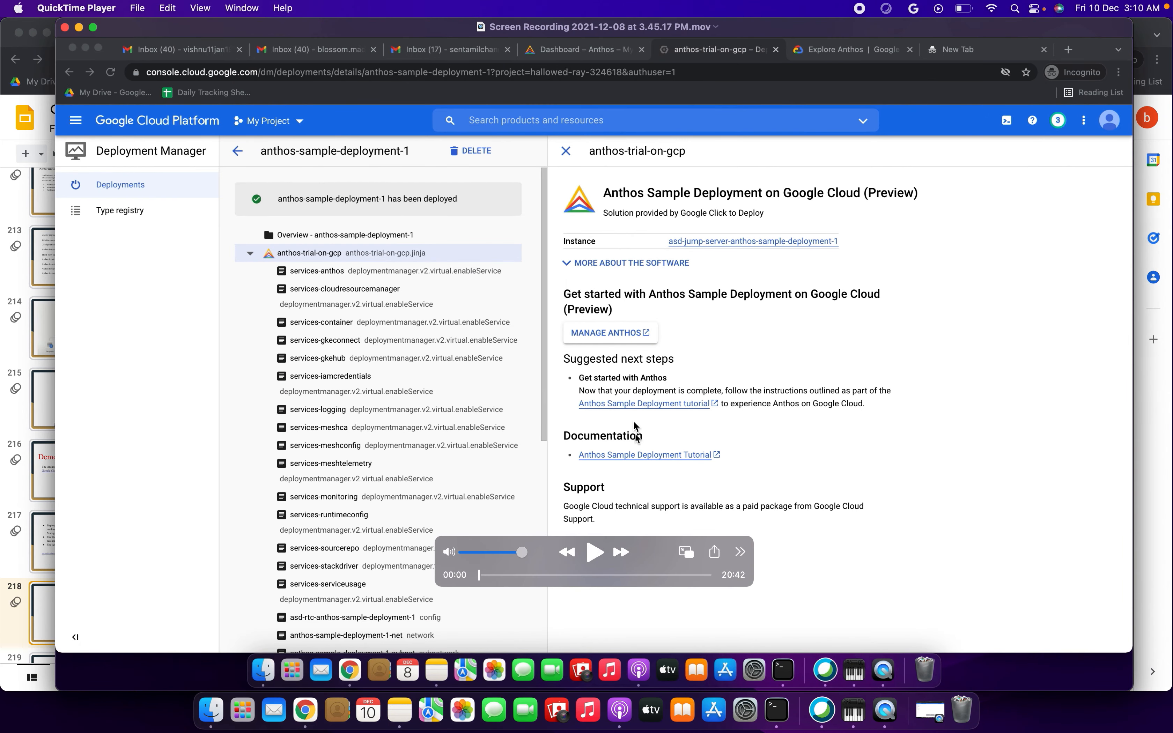
pyautogui.moveTo(521, 553); pyautogui.dragTo(463, 553)
pyautogui.click(93, 27)
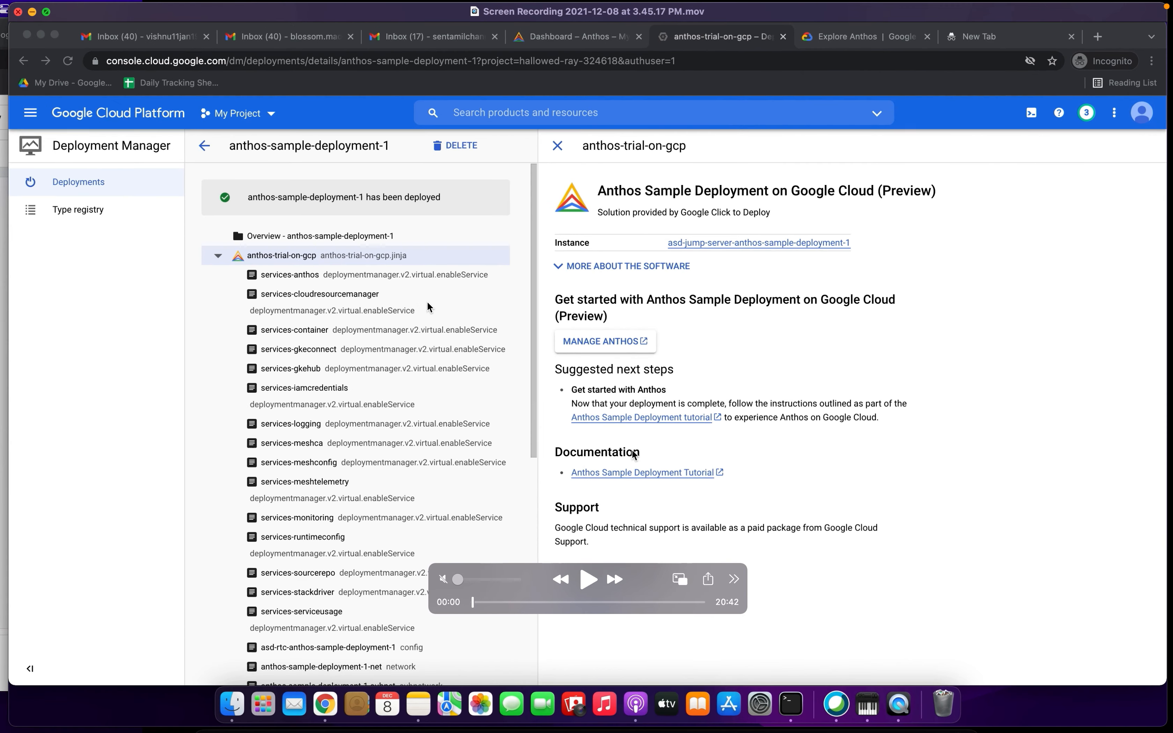
pyautogui.click(586, 584)
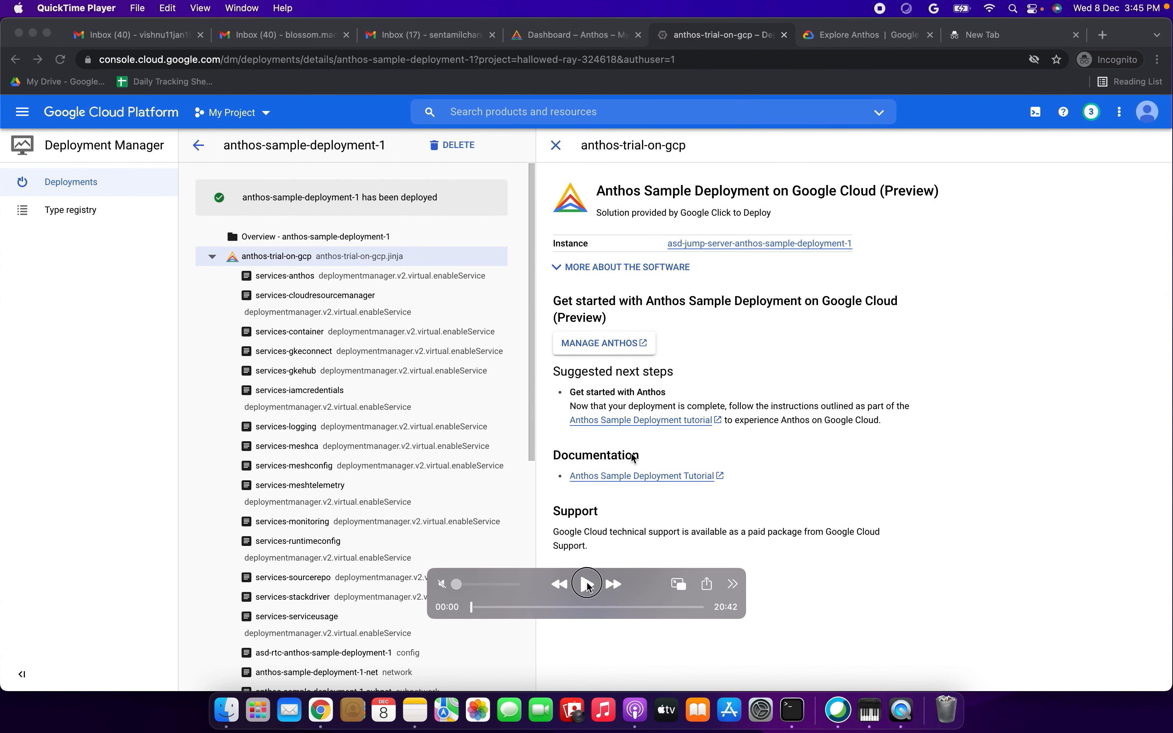
# - Switch from the anthos-trial-on-gcp deployment details back to the Anthos Dashboard
pyautogui.moveTo(612, 575); pyautogui.dragTo(875, 647)
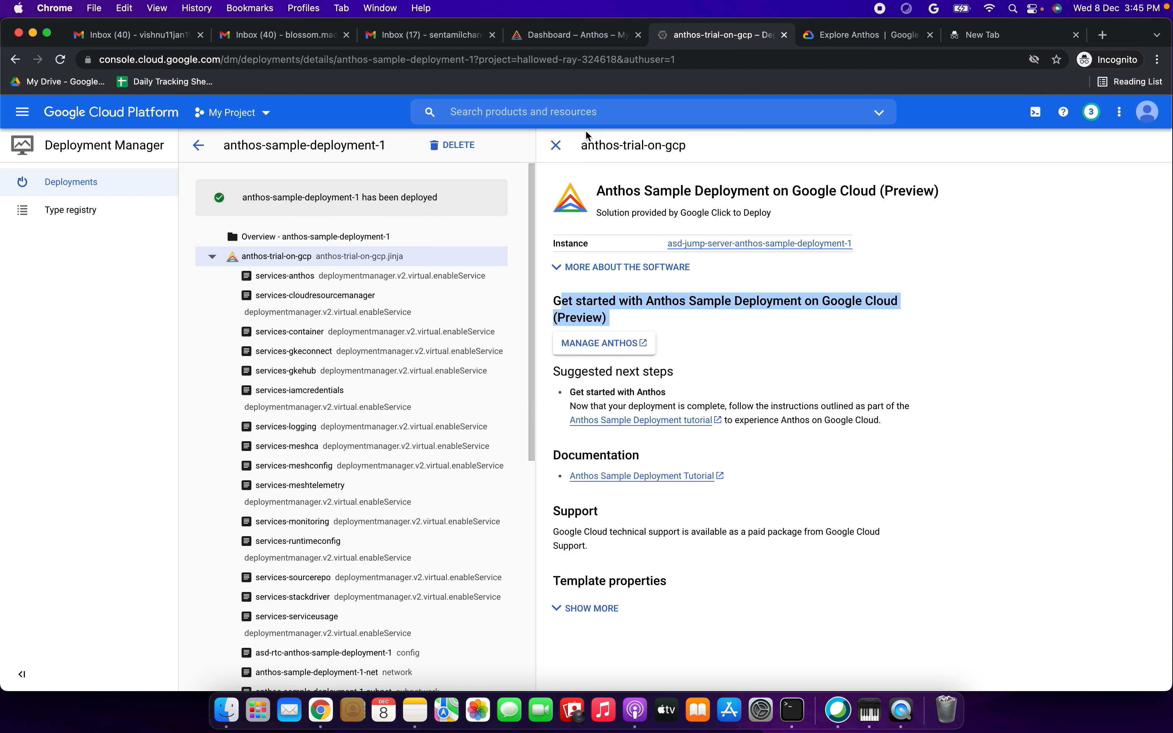
pyautogui.click(572, 38)
pyautogui.click(129, 179)
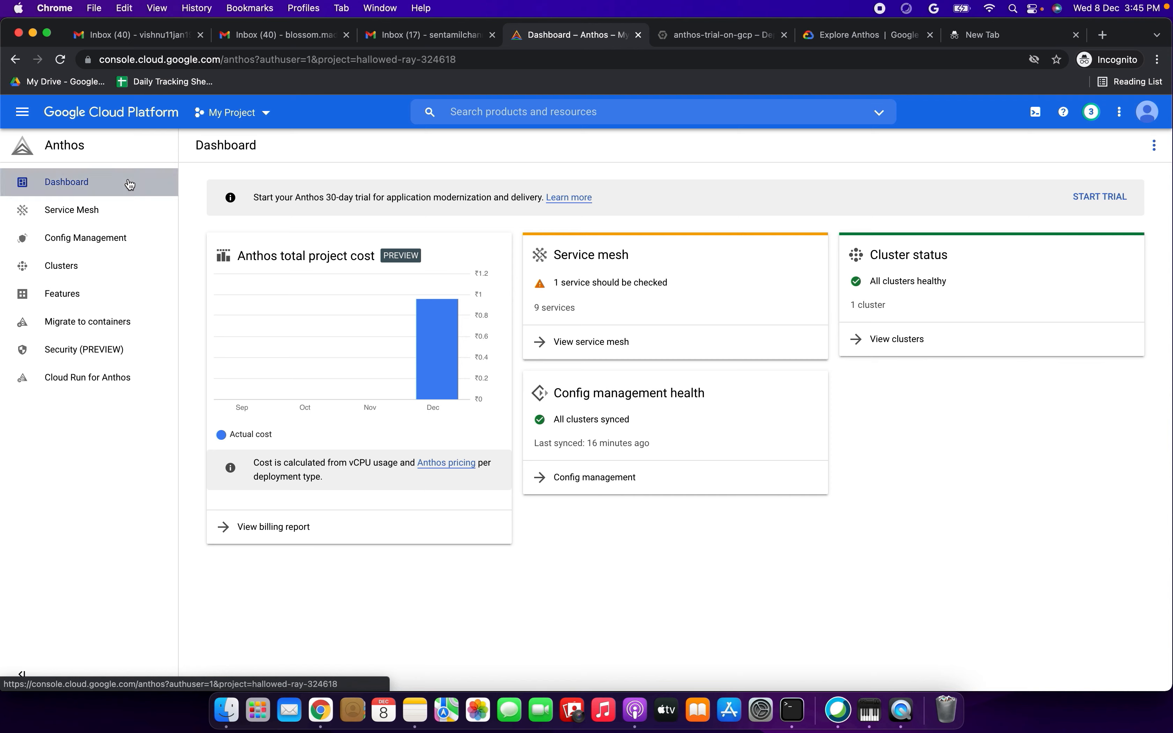
pyautogui.click(23, 119)
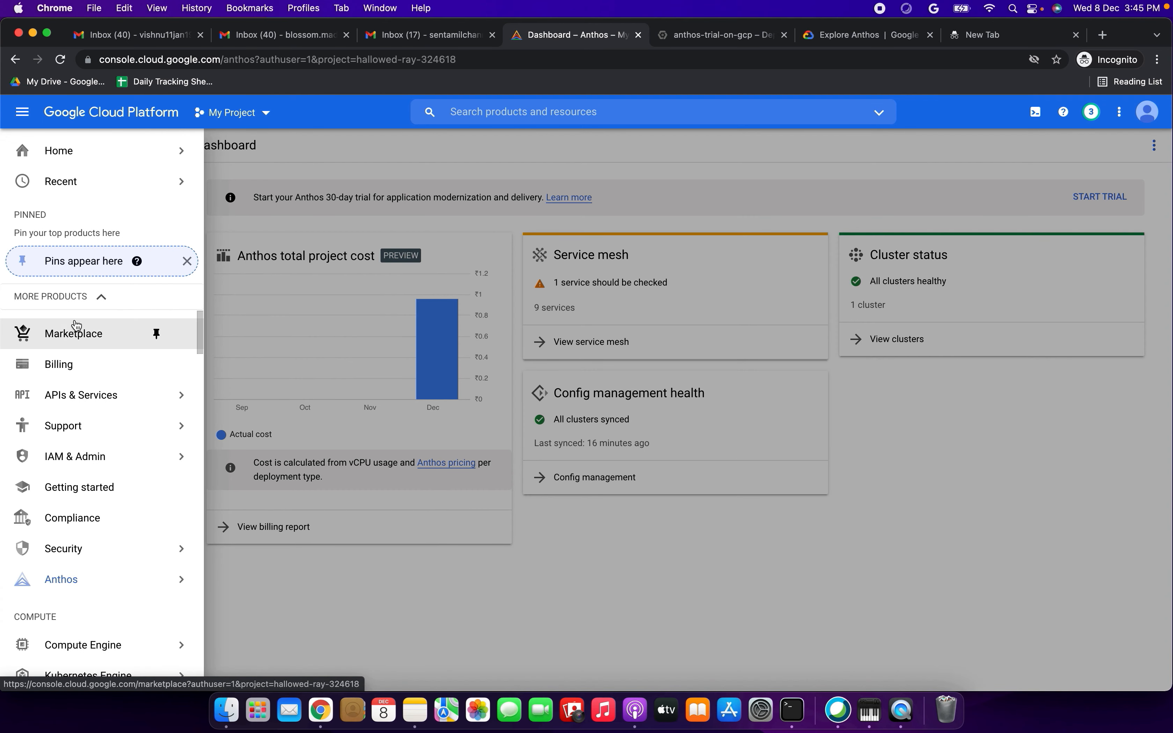
pyautogui.moveTo(92, 187)
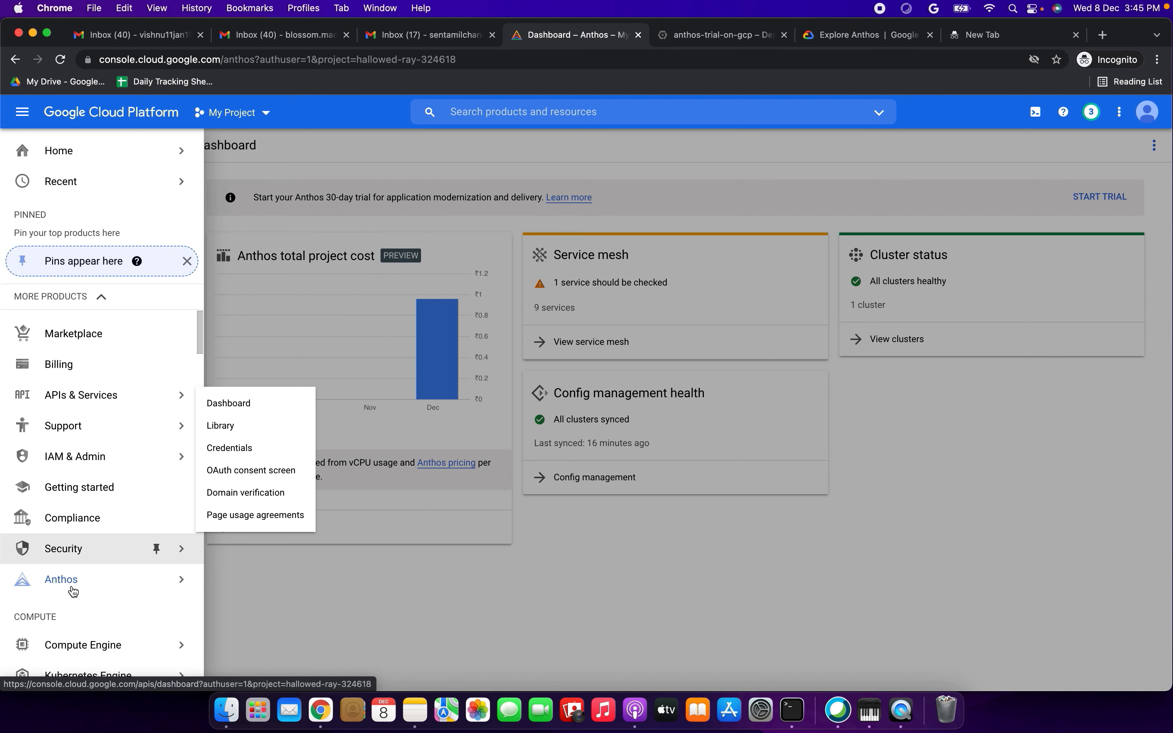
pyautogui.click(71, 585)
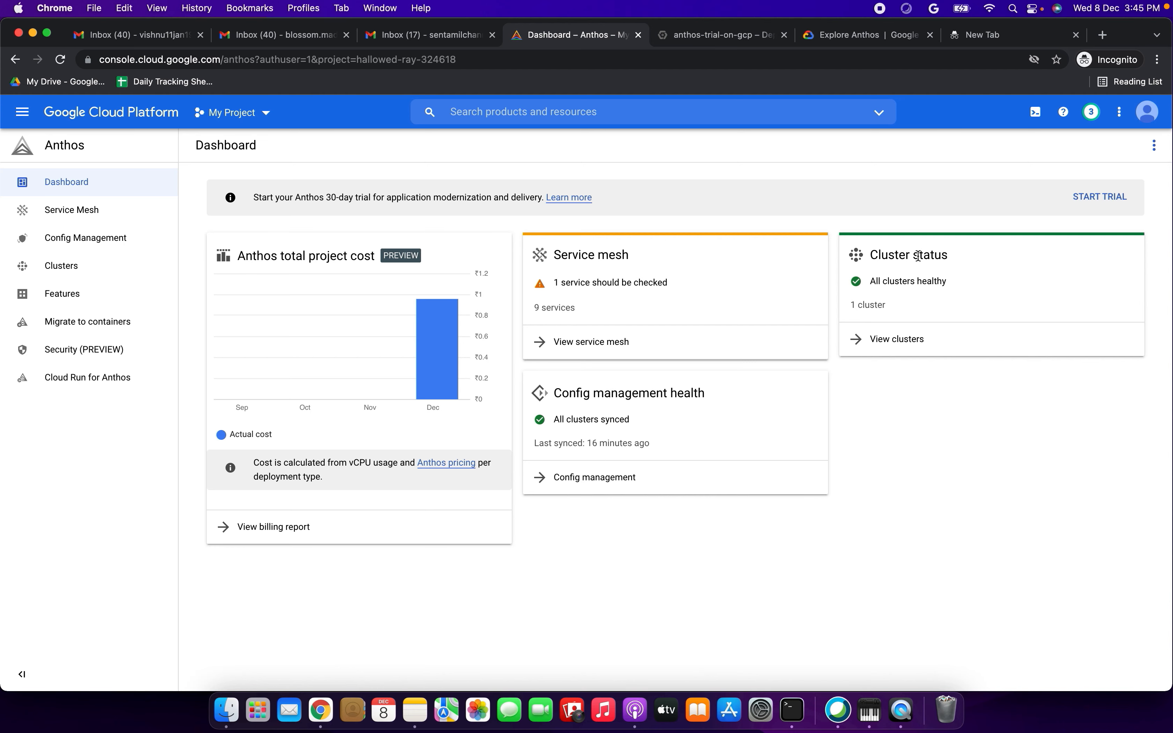
# - Check the Cluster status card on the Anthos Dashboard and open the list of Anthos managed clusters
pyautogui.moveTo(891, 266); pyautogui.dragTo(960, 257)
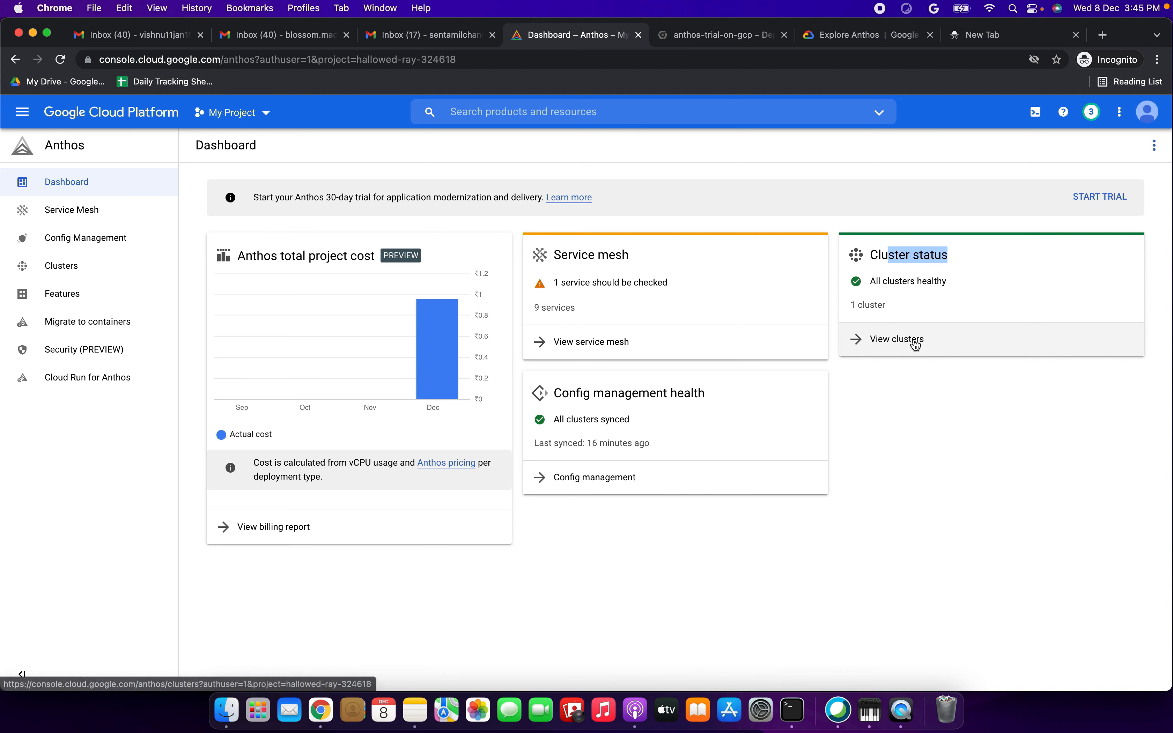
pyautogui.moveTo(878, 282); pyautogui.dragTo(939, 282)
pyautogui.moveTo(857, 305); pyautogui.dragTo(902, 307)
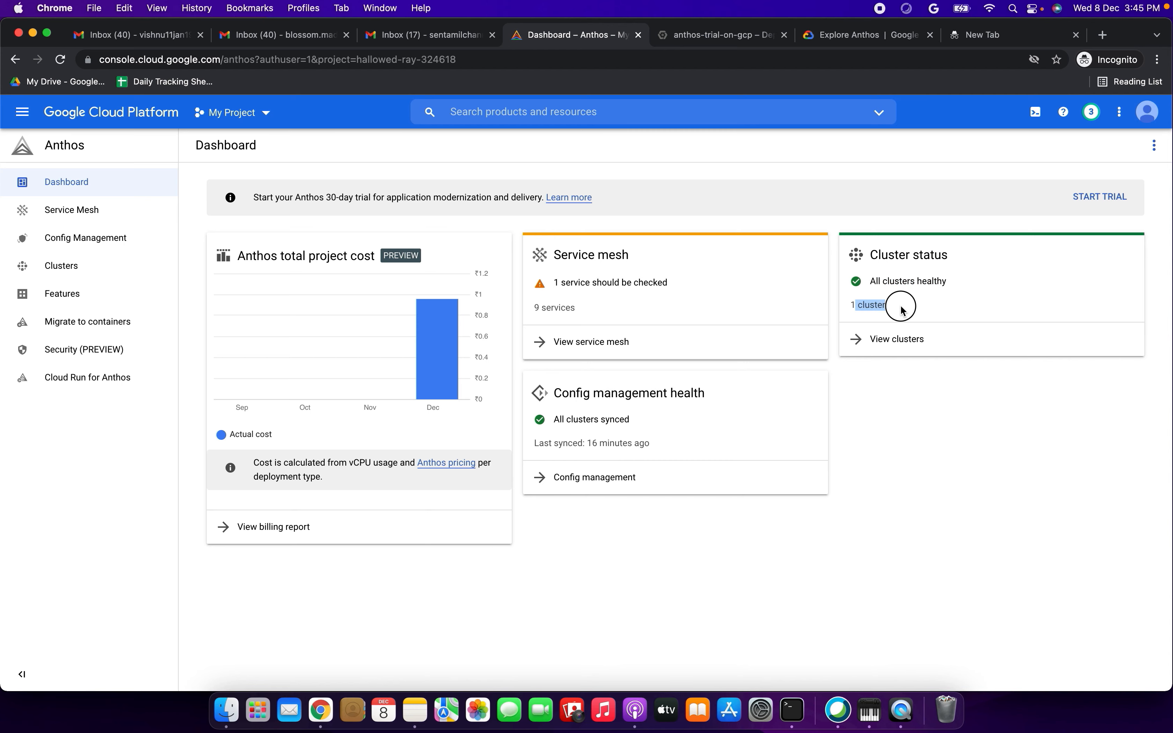
pyautogui.click(901, 346)
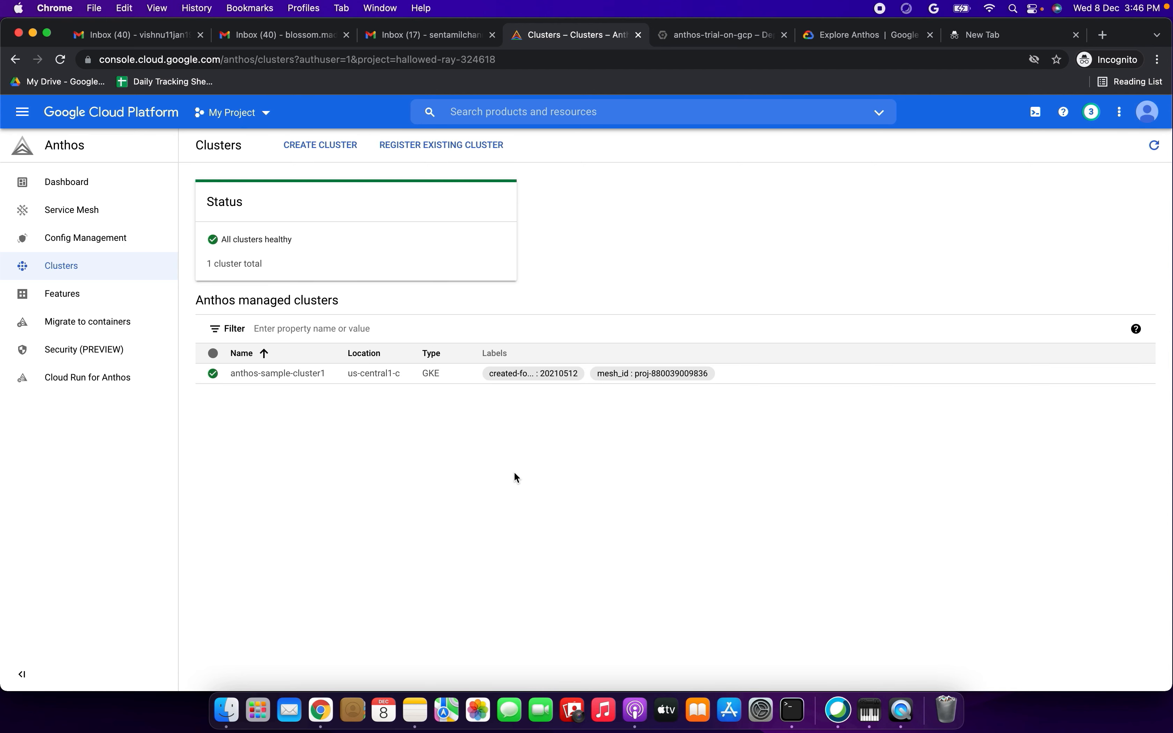
# - Review the details of anthos-sample-cluster1 and open its full details in GKE
pyautogui.click(251, 380)
pyautogui.moveTo(1012, 301); pyautogui.dragTo(1077, 250)
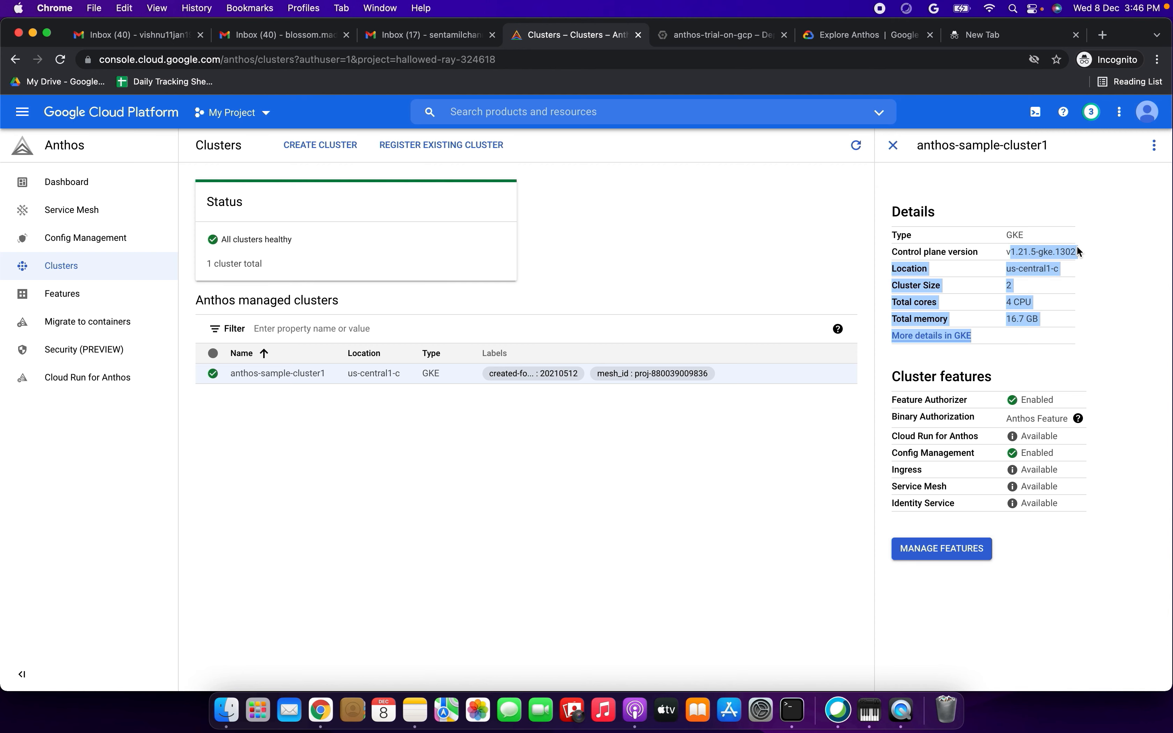
pyautogui.click(1063, 355)
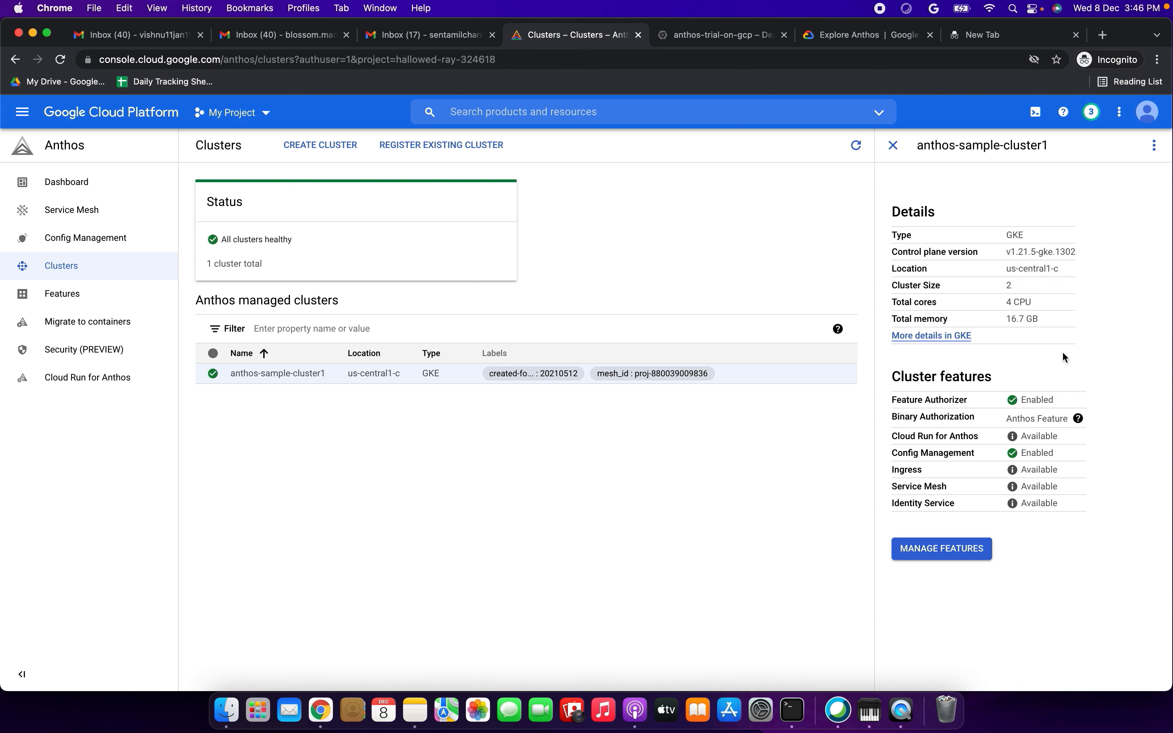
pyautogui.click(943, 337)
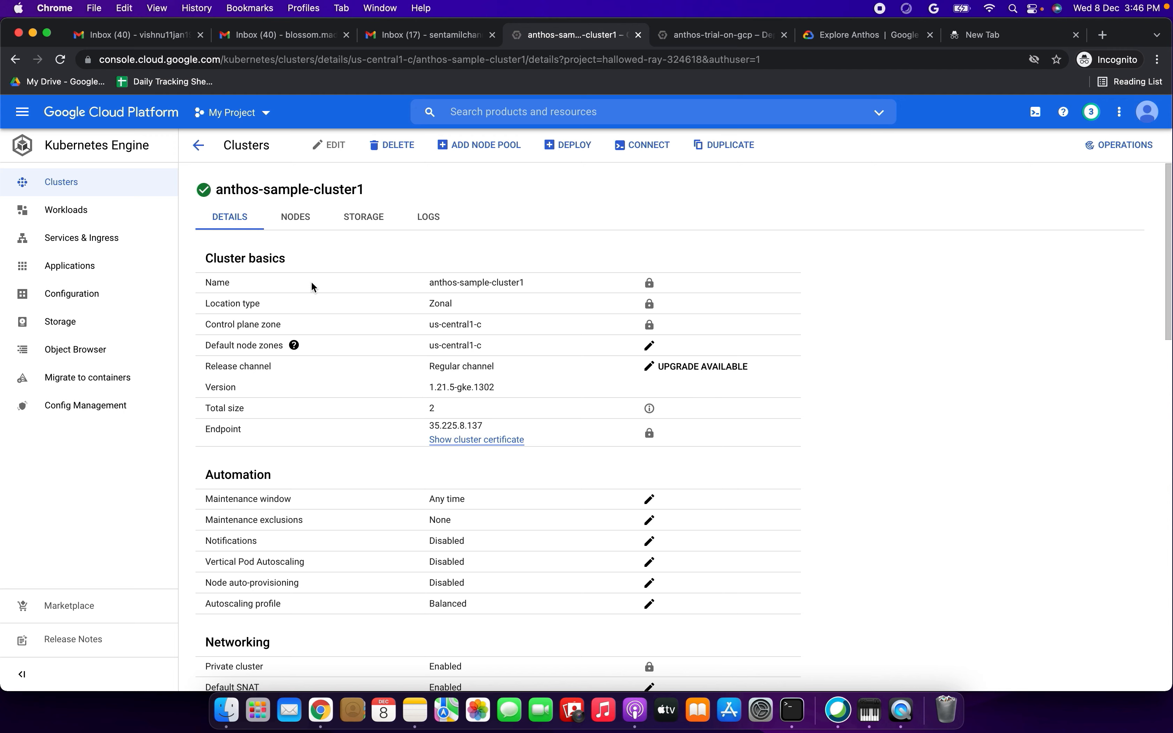
# - Examine the cluster basics, nodes, storage and logs of anthos-sample-cluster1
pyautogui.moveTo(210, 262); pyautogui.dragTo(429, 465)
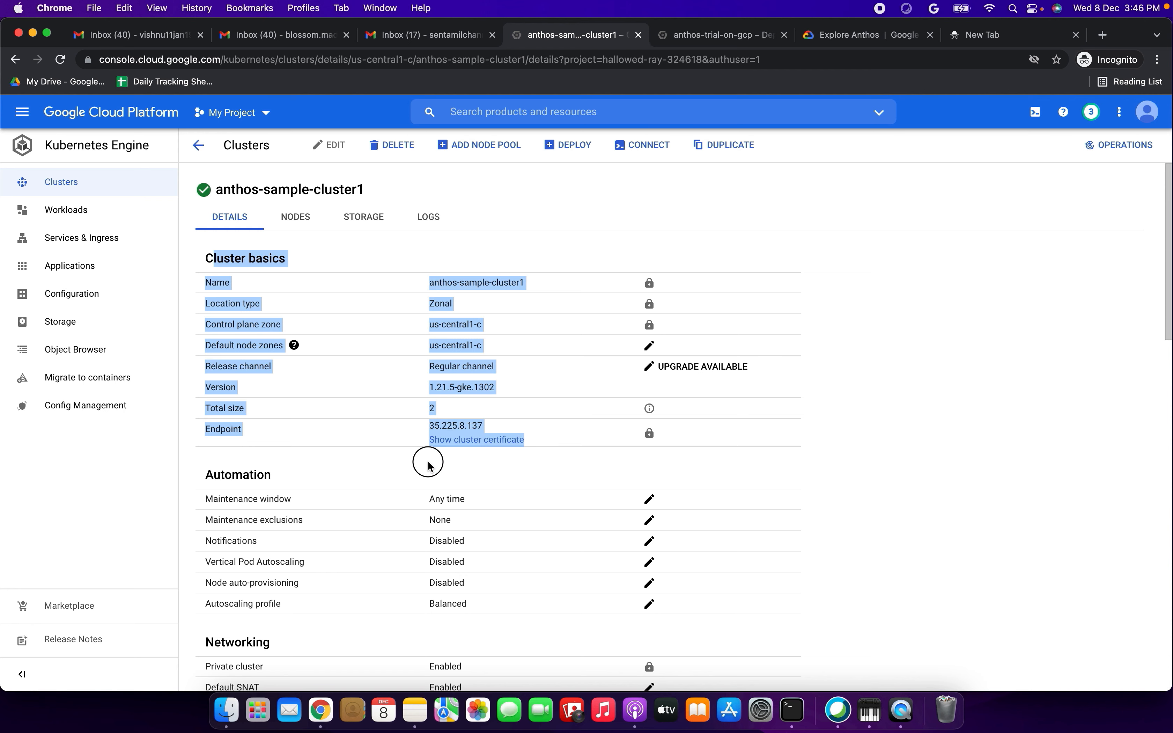
pyautogui.click(453, 487)
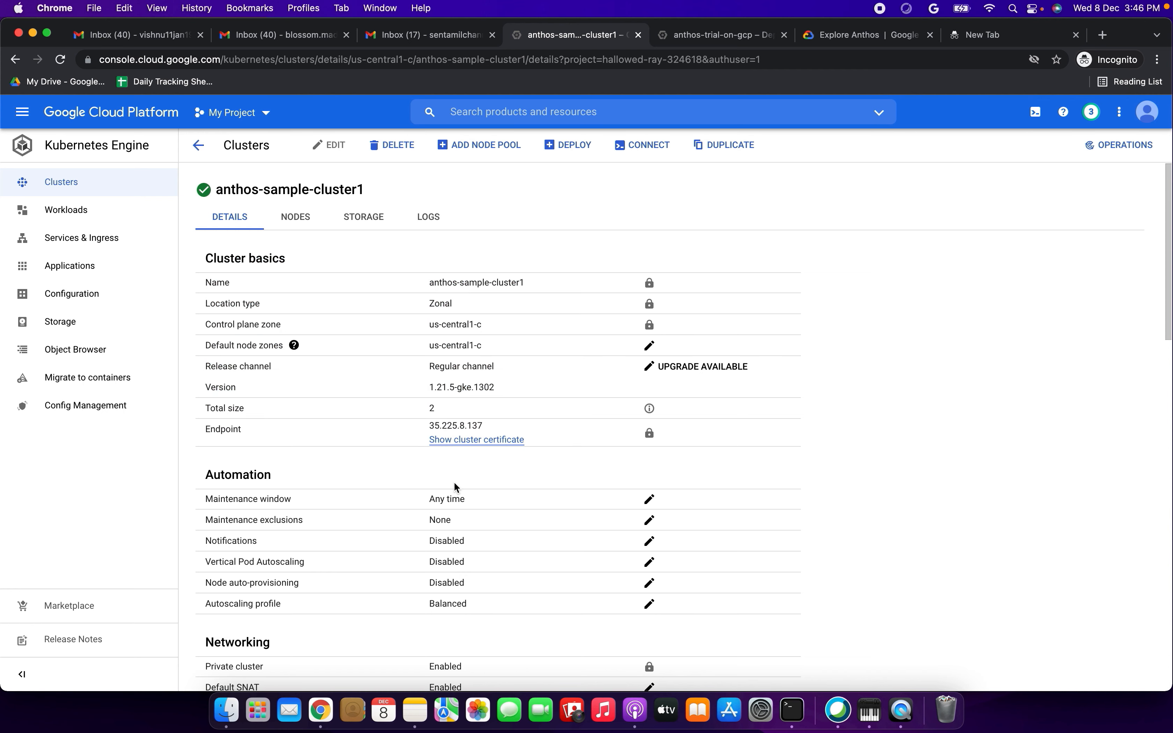
pyautogui.click(294, 224)
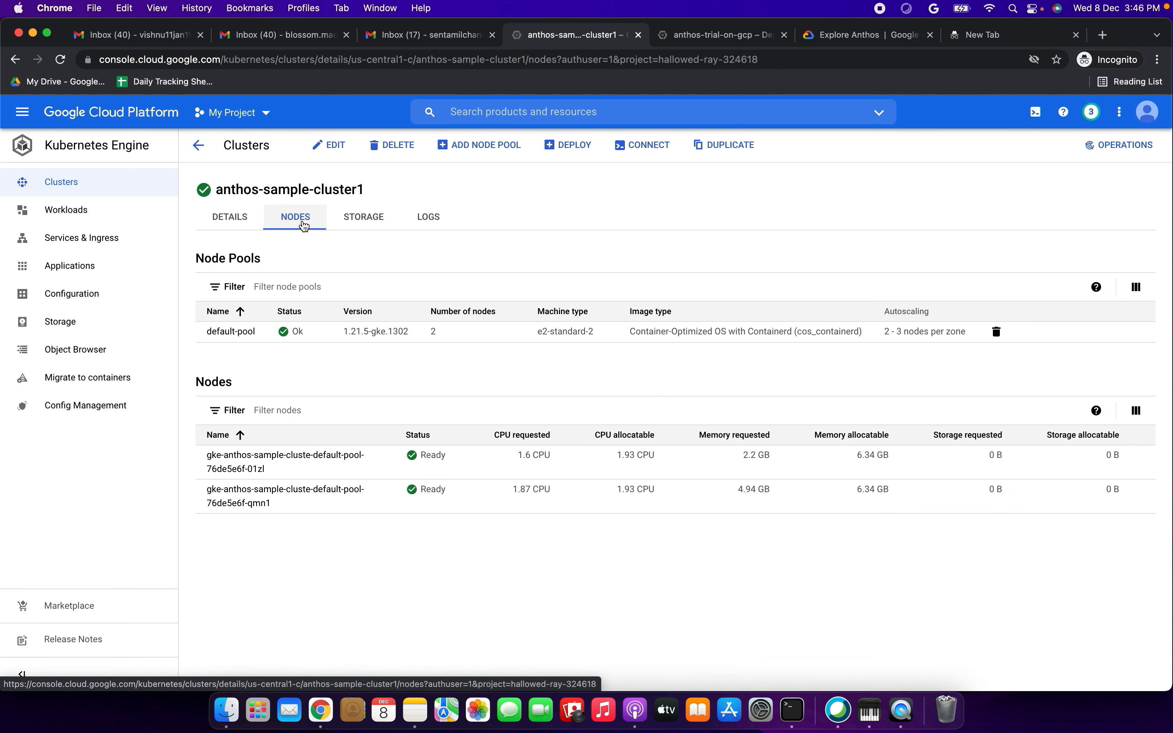
pyautogui.click(361, 217)
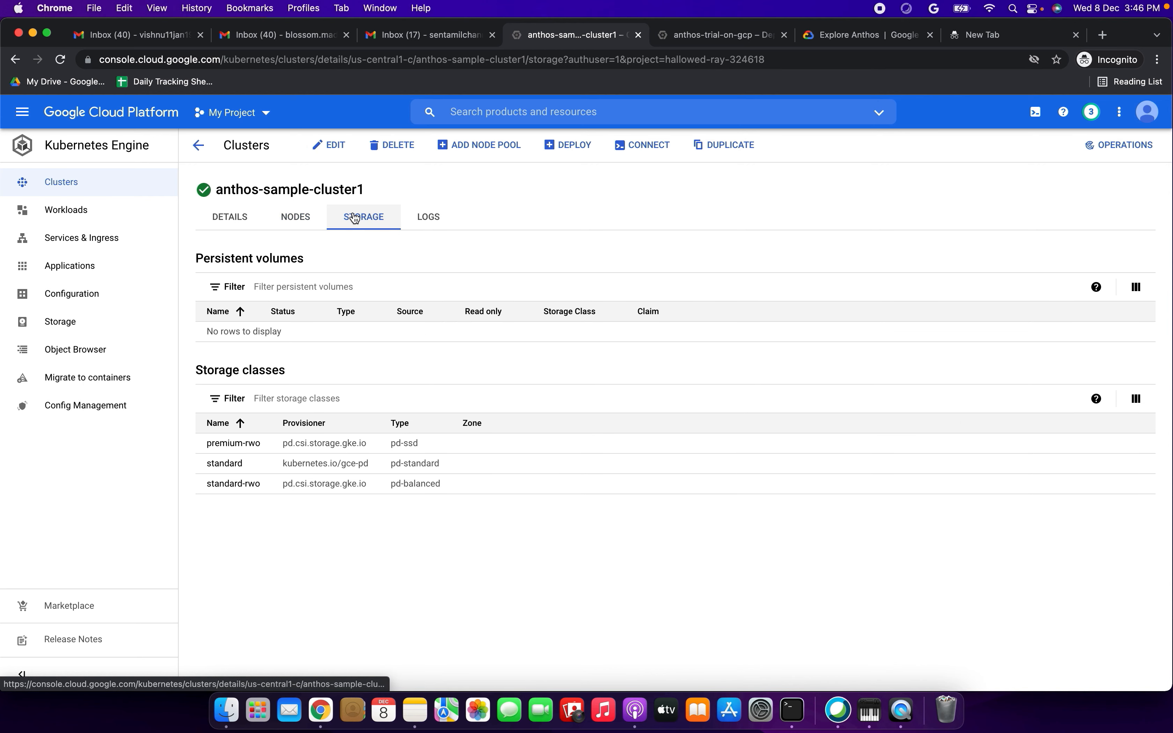
pyautogui.click(427, 217)
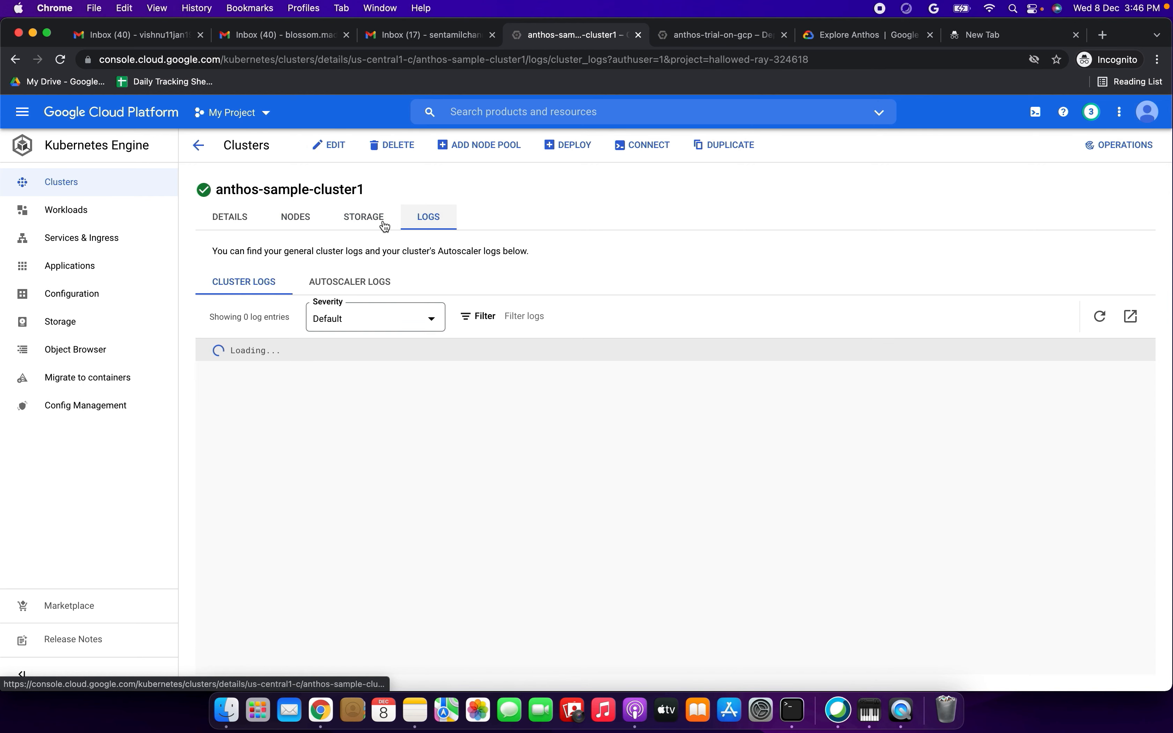
pyautogui.click(217, 229)
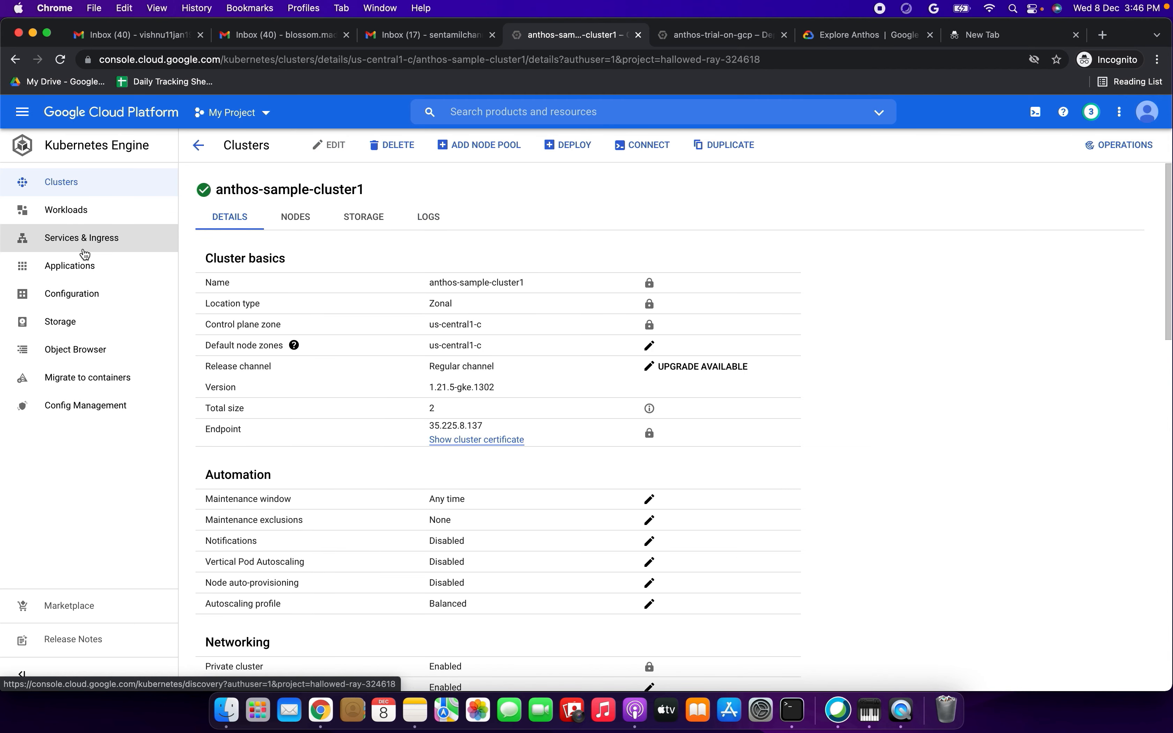
# - Look through the cluster's Workloads and its Services & Ingress in Kubernetes Engine
pyautogui.click(74, 226)
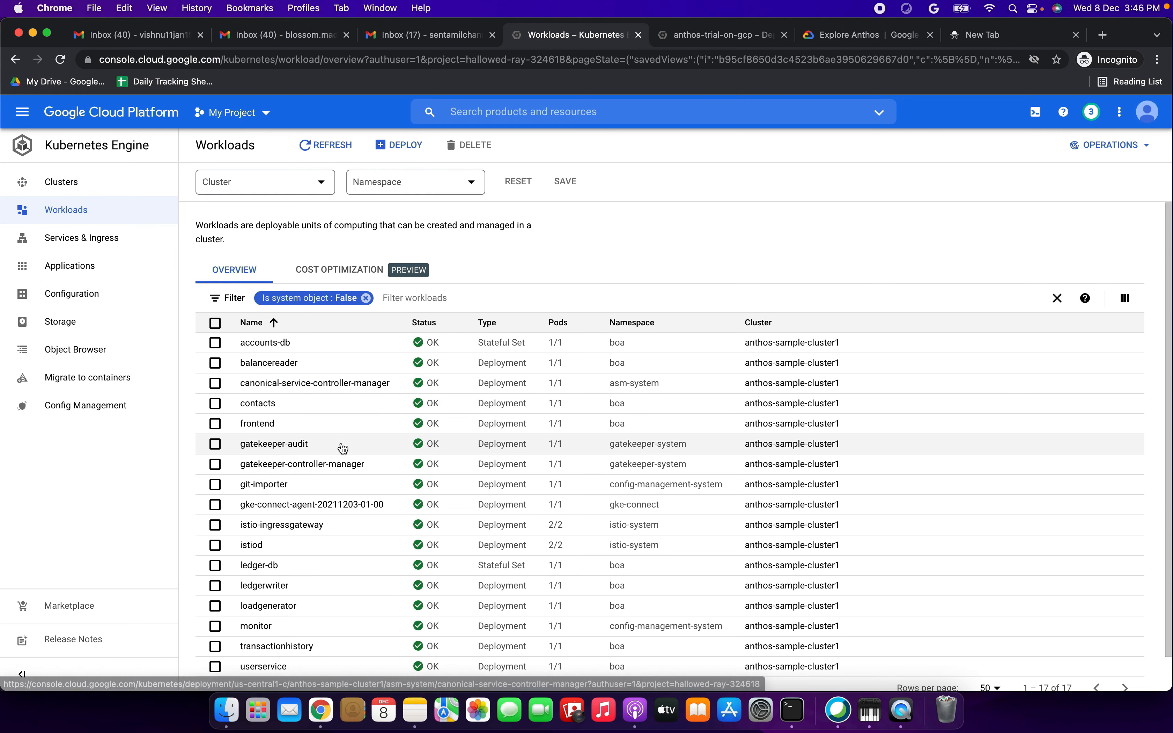
pyautogui.scroll(-1, 605, 495)
pyautogui.scroll(1, 605, 494)
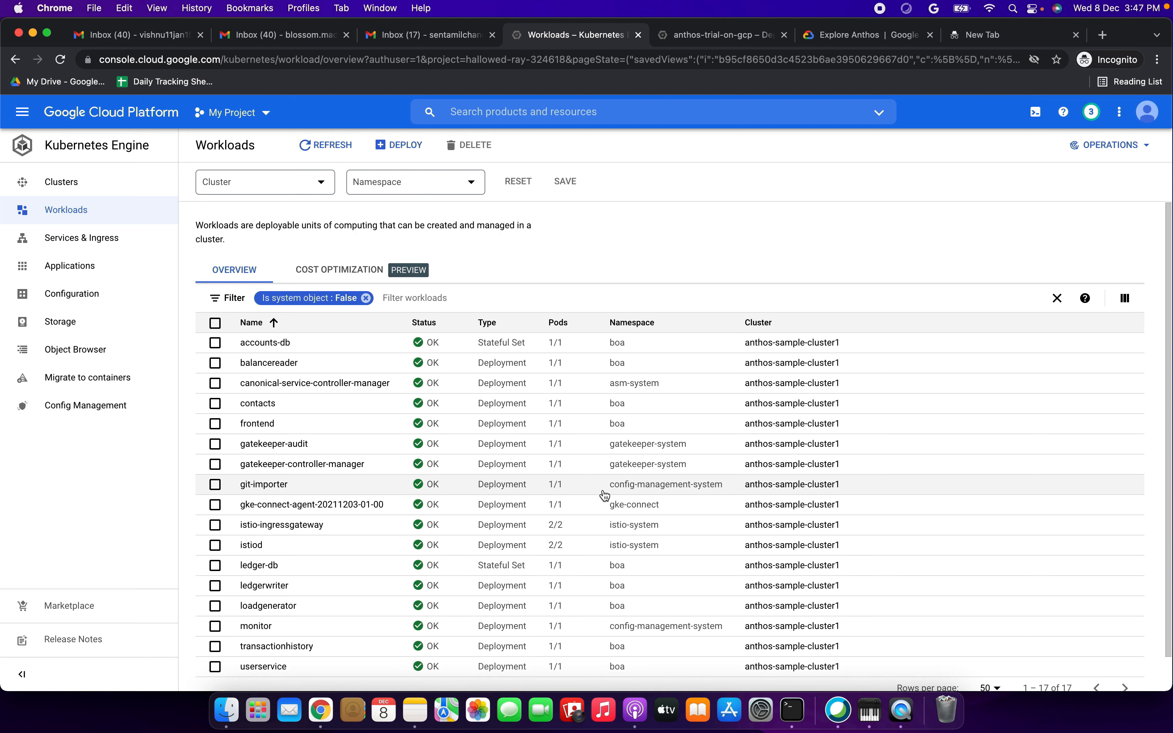
pyautogui.click(112, 241)
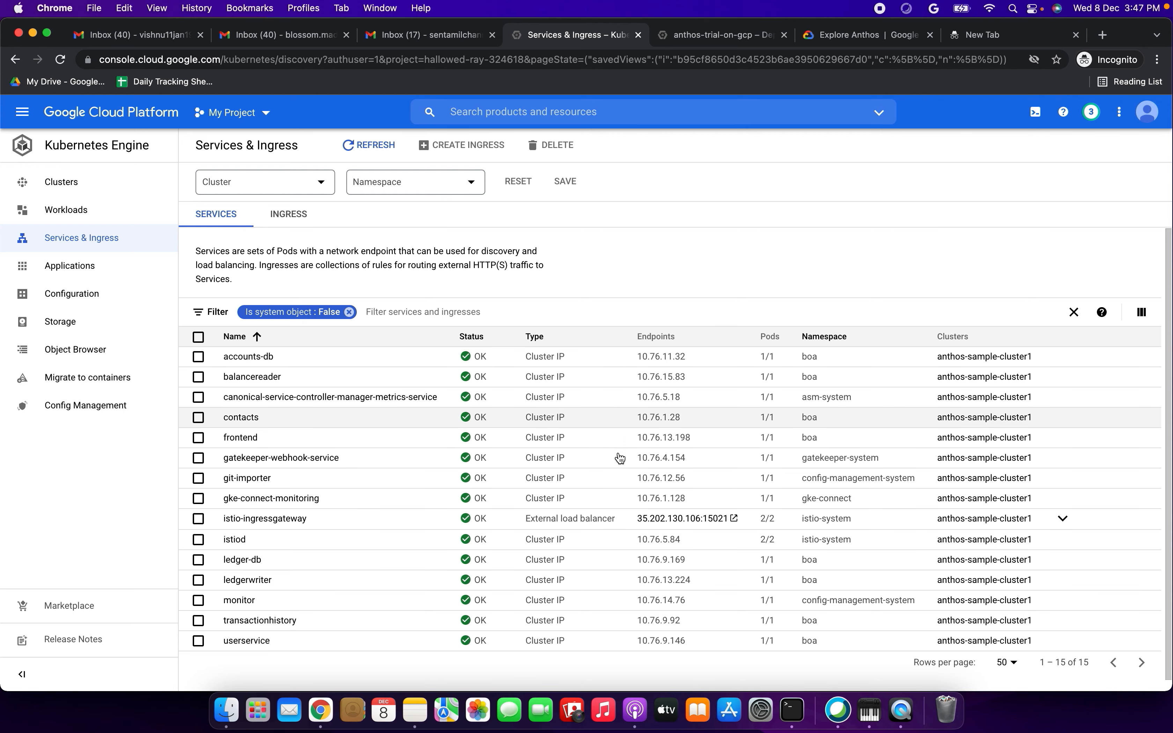
pyautogui.scroll(-1, 699, 564)
pyautogui.scroll(1, 699, 566)
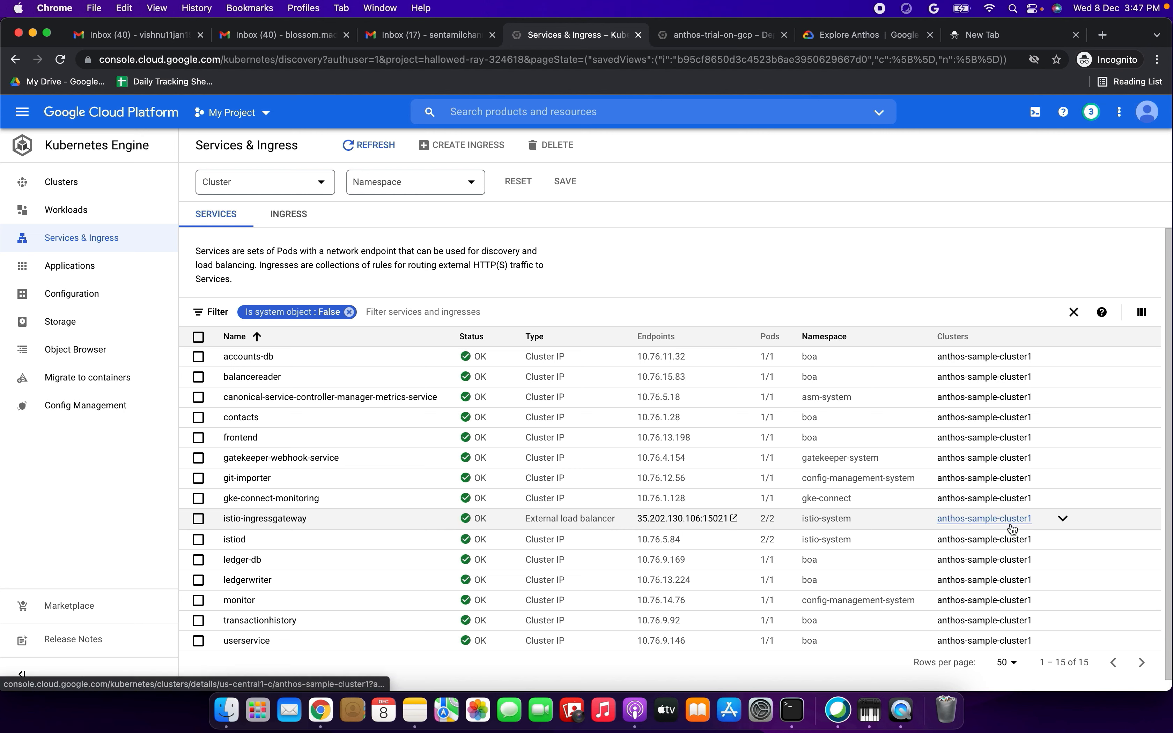
# - Open the port 80 endpoint of the istio-ingressgateway service and sign in to Bank of Anthos with the prefilled credentials
pyautogui.click(1063, 520)
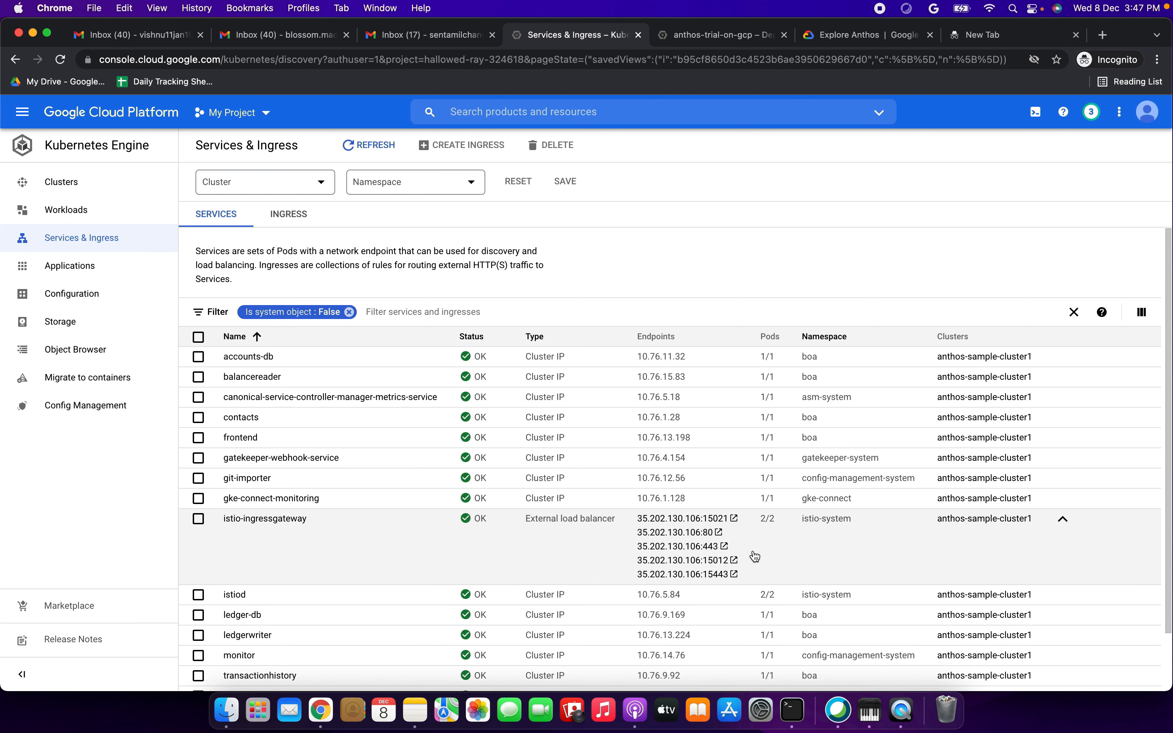
pyautogui.click(717, 533)
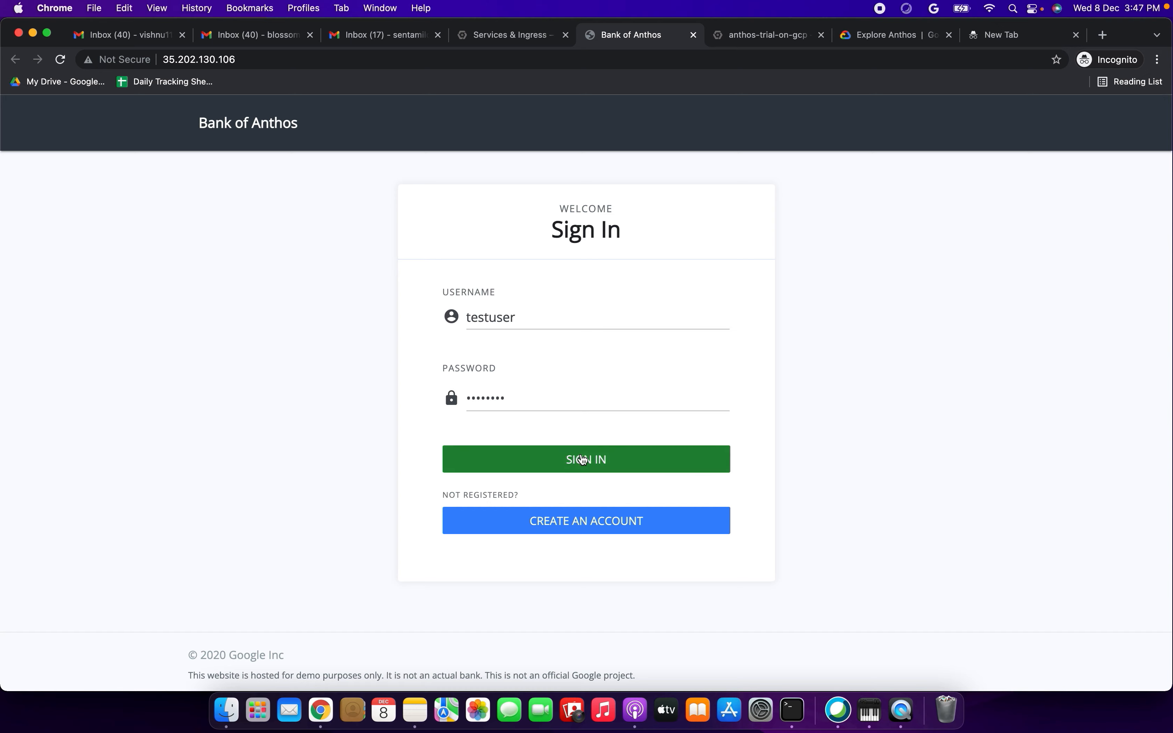
pyautogui.click(584, 460)
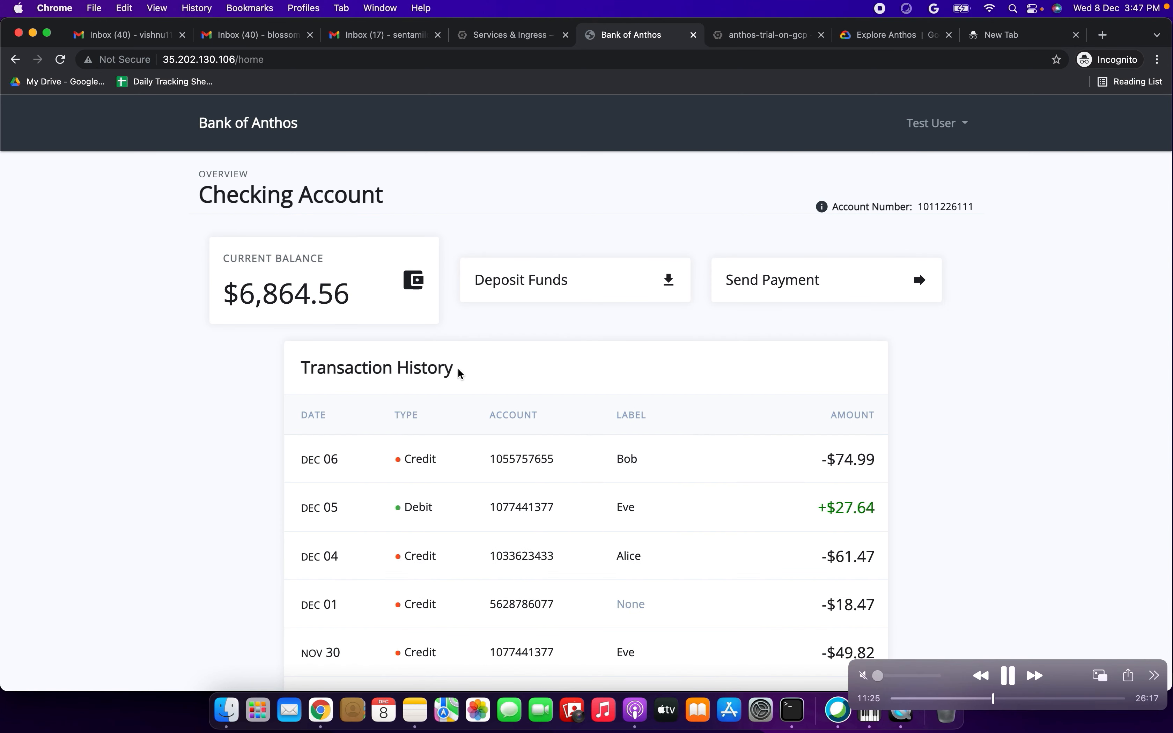
pyautogui.click(1012, 674)
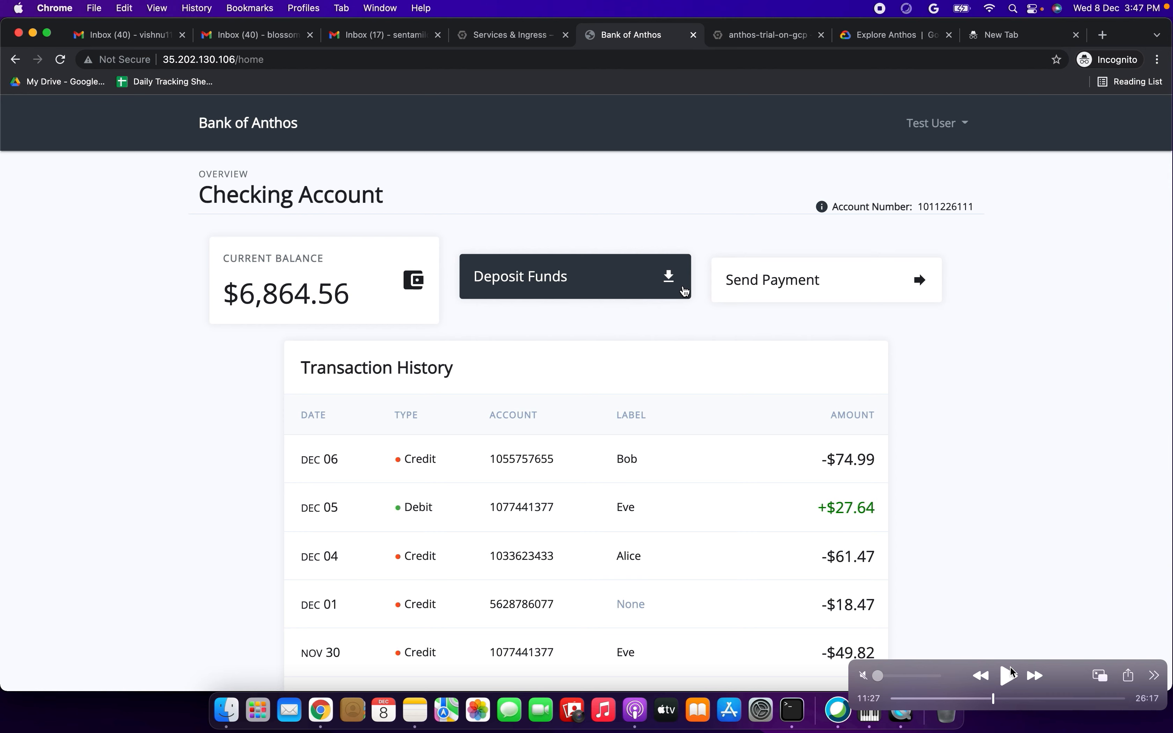
pyautogui.click(1010, 675)
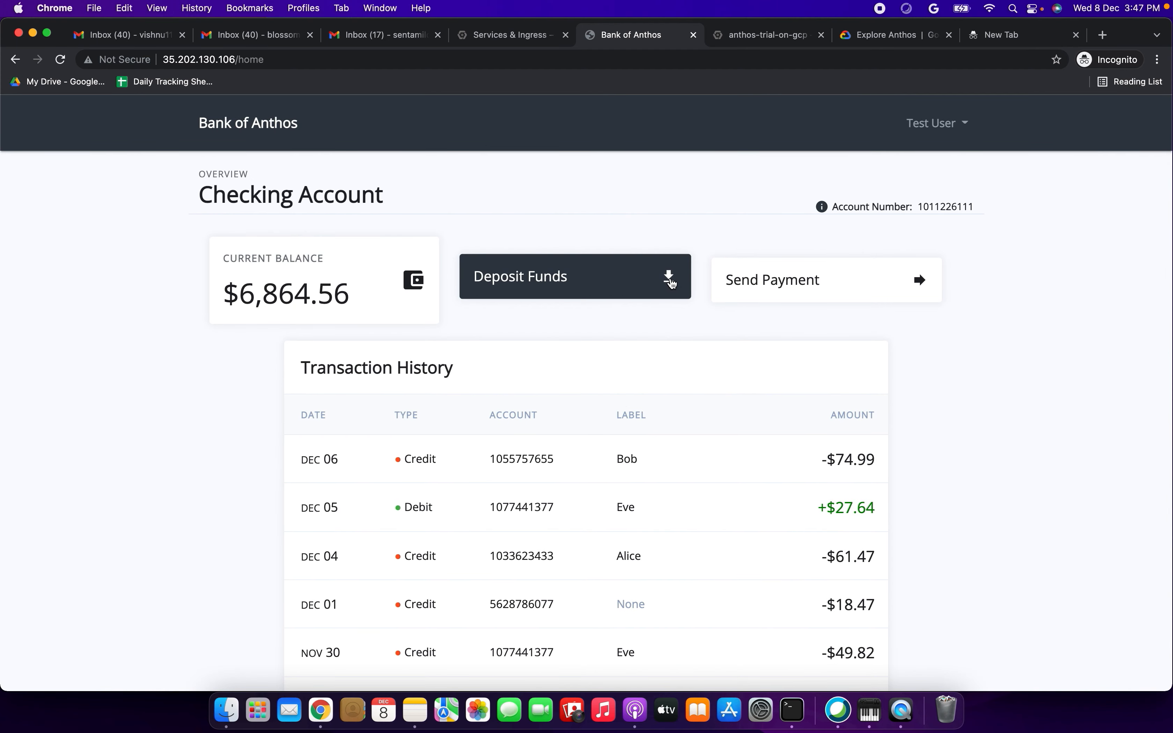
pyautogui.click(670, 283)
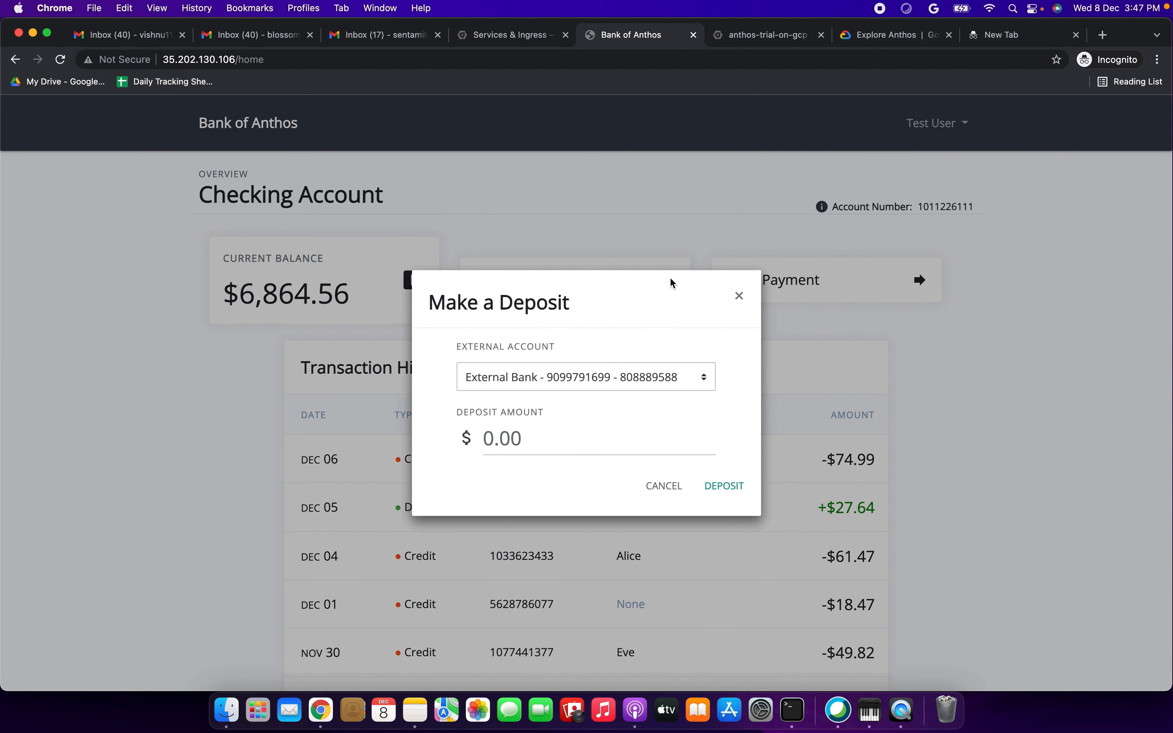
pyautogui.click(593, 378)
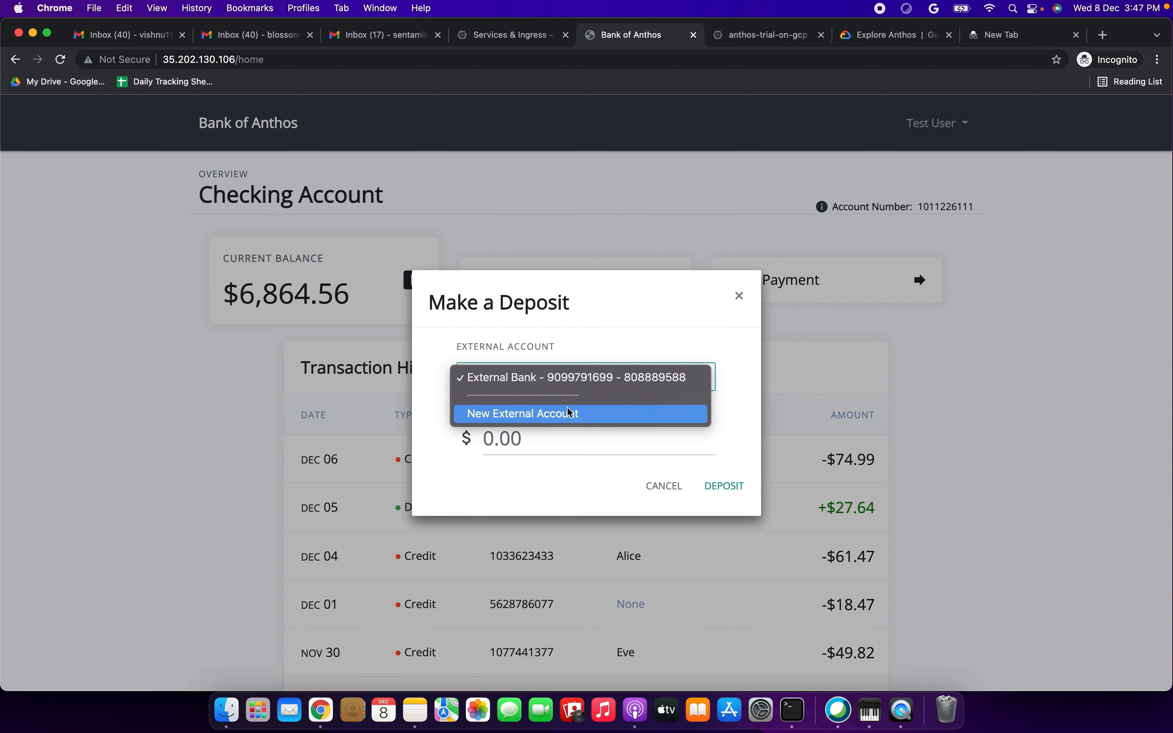
pyautogui.click(754, 437)
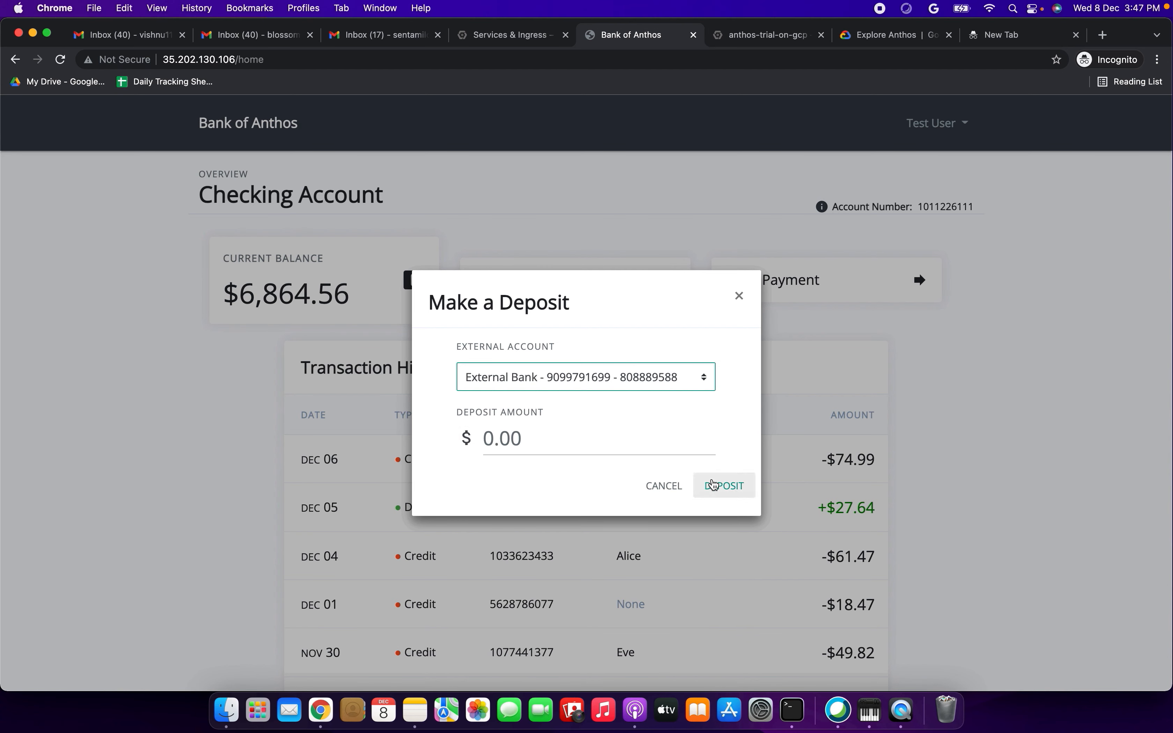
pyautogui.click(589, 434)
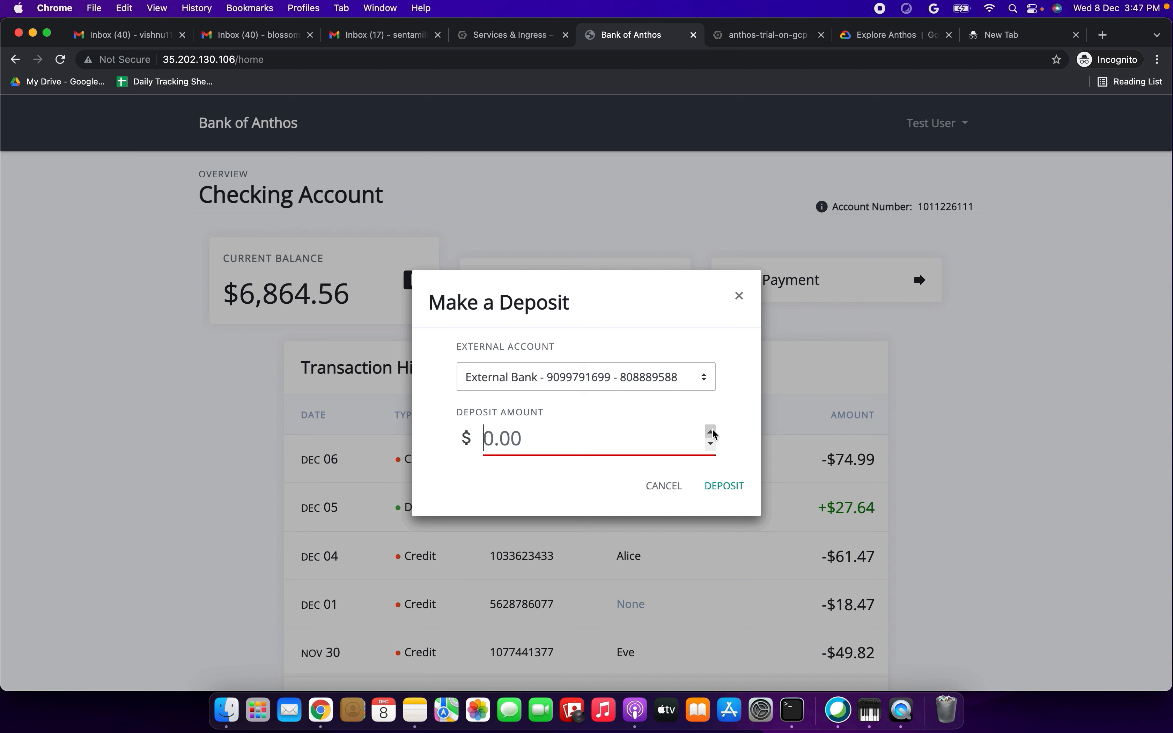
pyautogui.moveTo(710, 432); pyautogui.dragTo(712, 433)
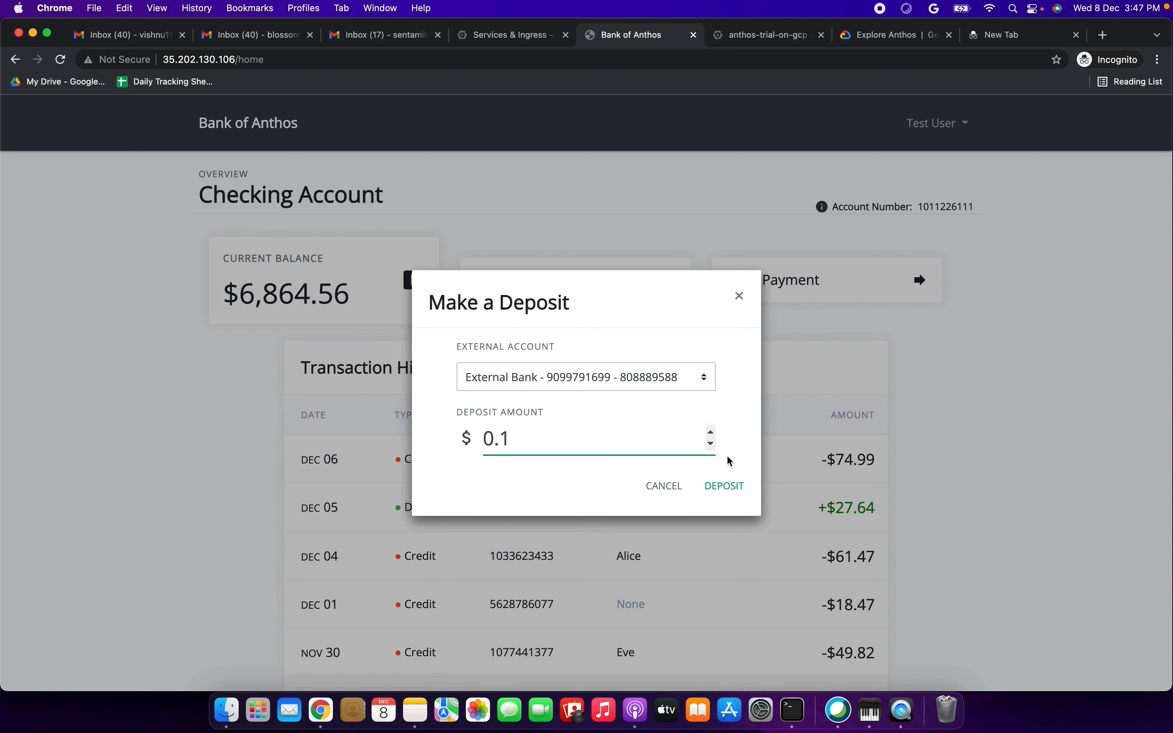
pyautogui.click(678, 487)
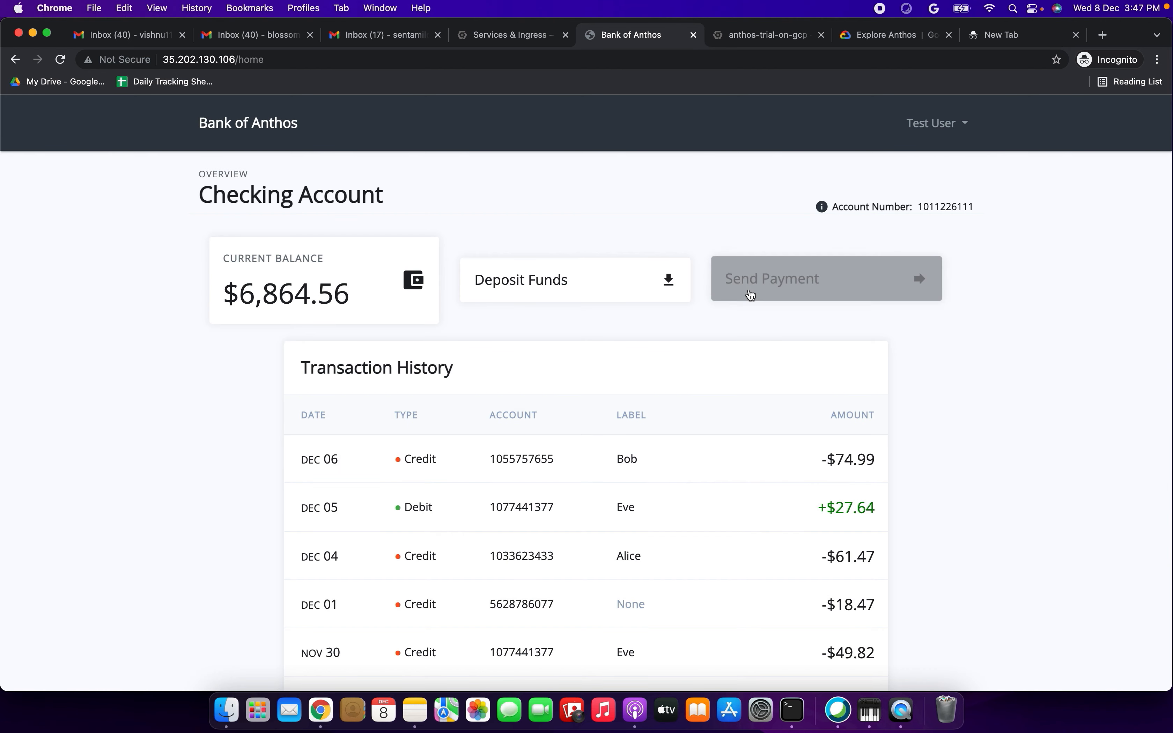
pyautogui.click(798, 287)
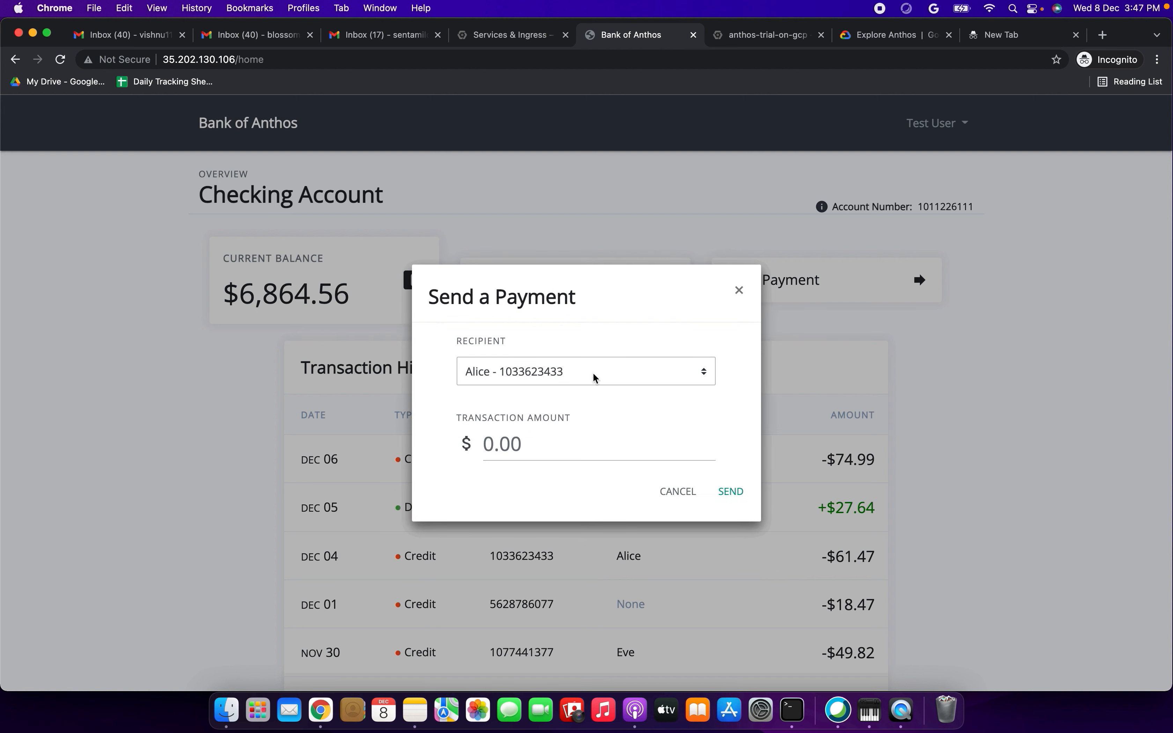
pyautogui.click(593, 376)
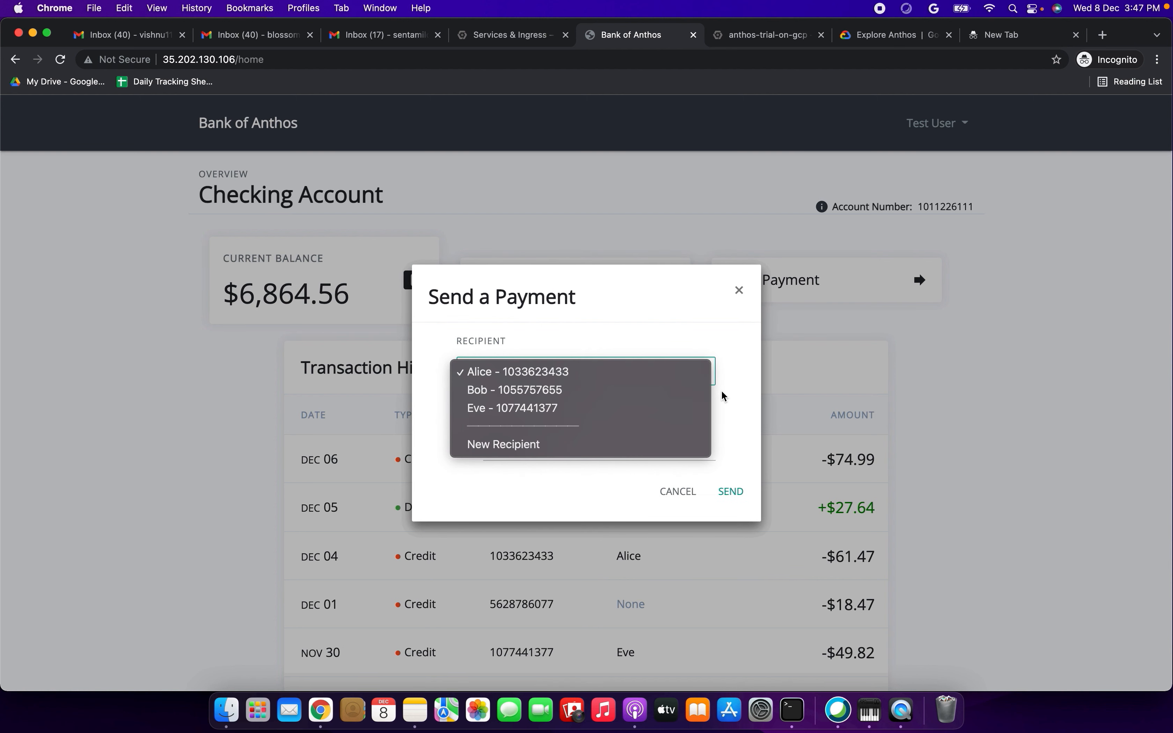
pyautogui.click(666, 376)
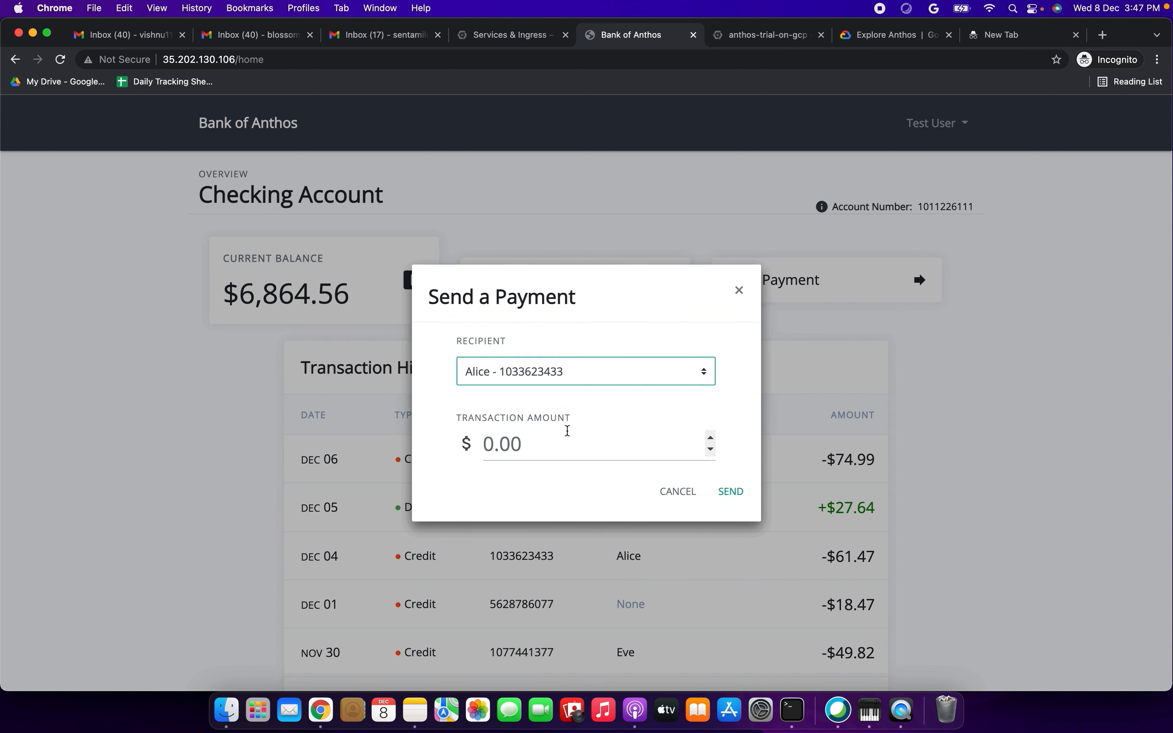
pyautogui.click(711, 438)
pyautogui.click(710, 438)
pyautogui.click(711, 438)
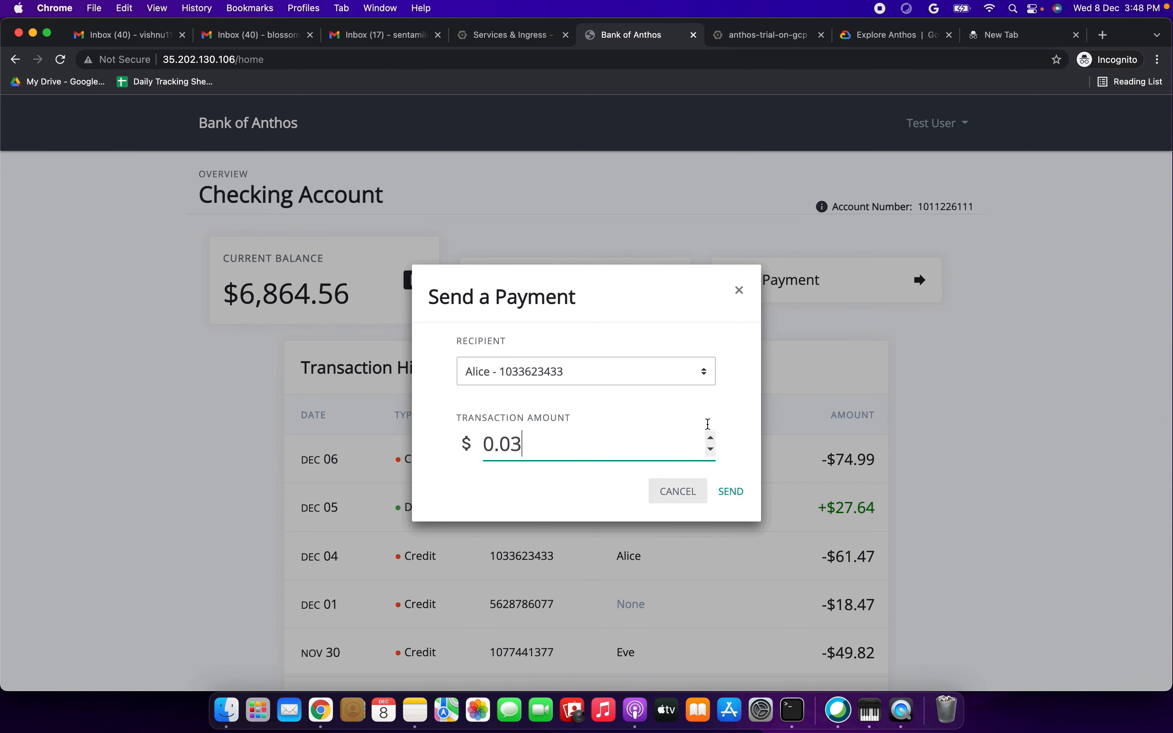
pyautogui.click(737, 293)
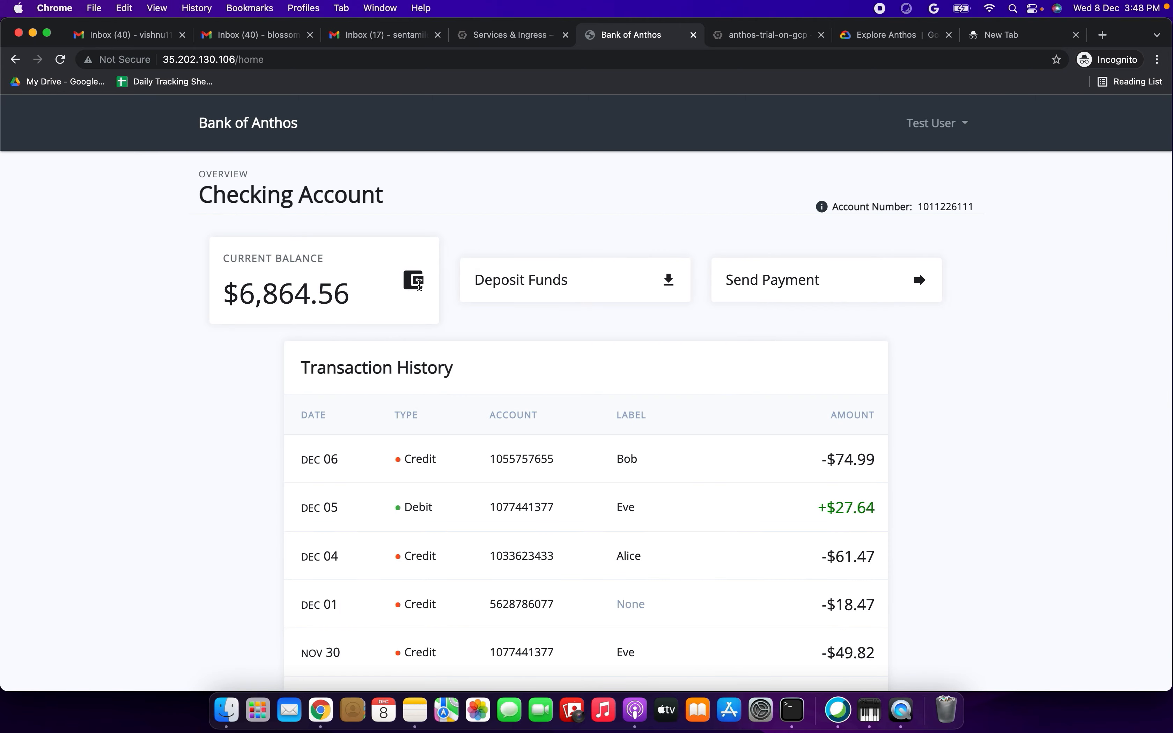
# - Look through the transaction history and account overview of the Bank of Anthos checking account
pyautogui.scroll(-2, 373, 504)
pyautogui.moveTo(335, 311); pyautogui.dragTo(497, 301)
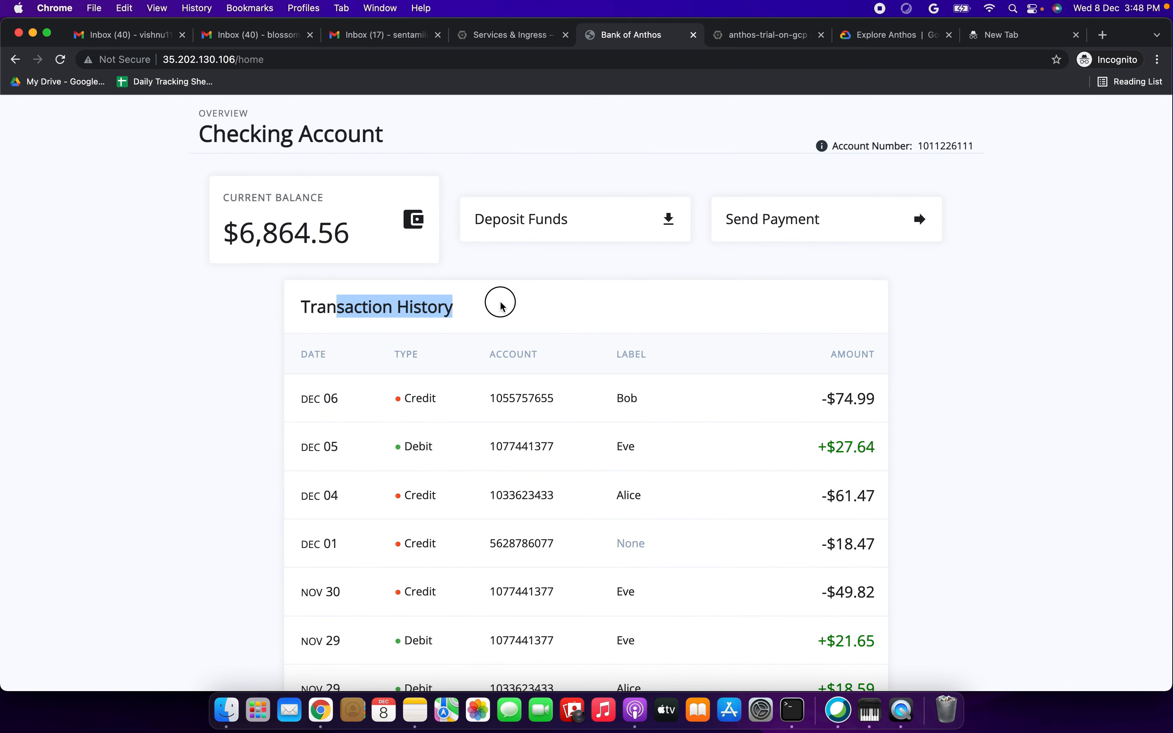
pyautogui.scroll(-10, 511, 300)
pyautogui.scroll(-8, 512, 301)
pyautogui.scroll(20, 511, 300)
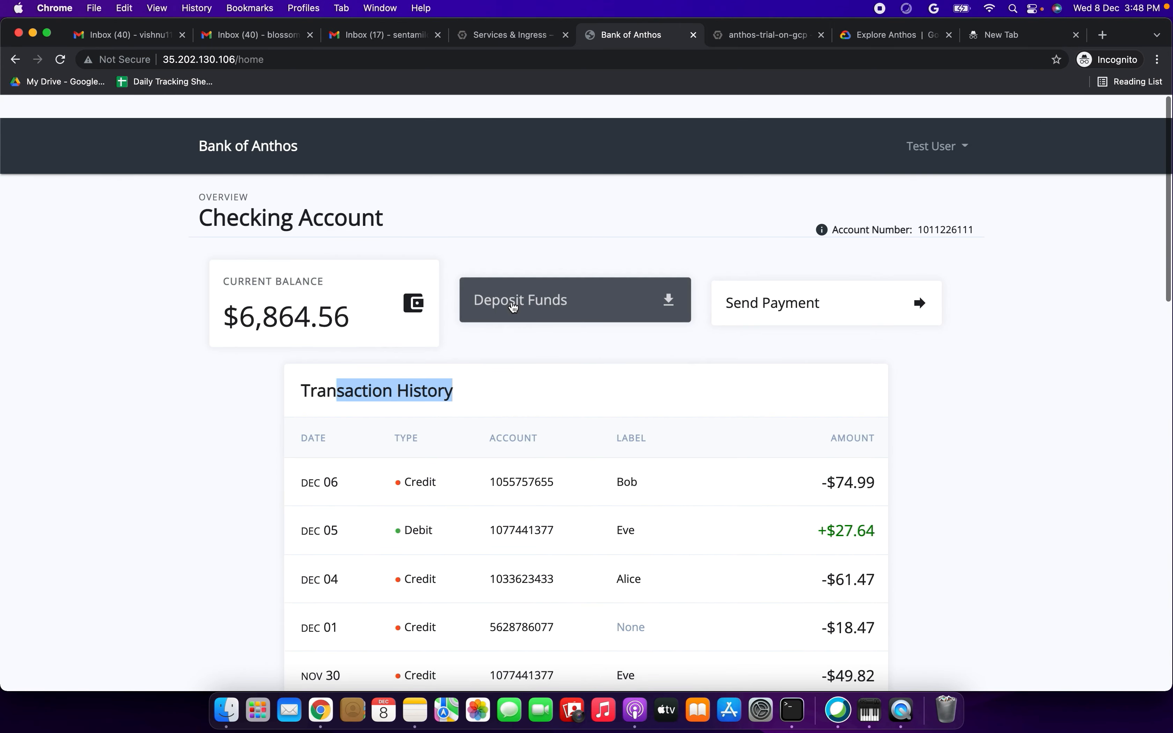
pyautogui.moveTo(217, 125); pyautogui.dragTo(351, 129)
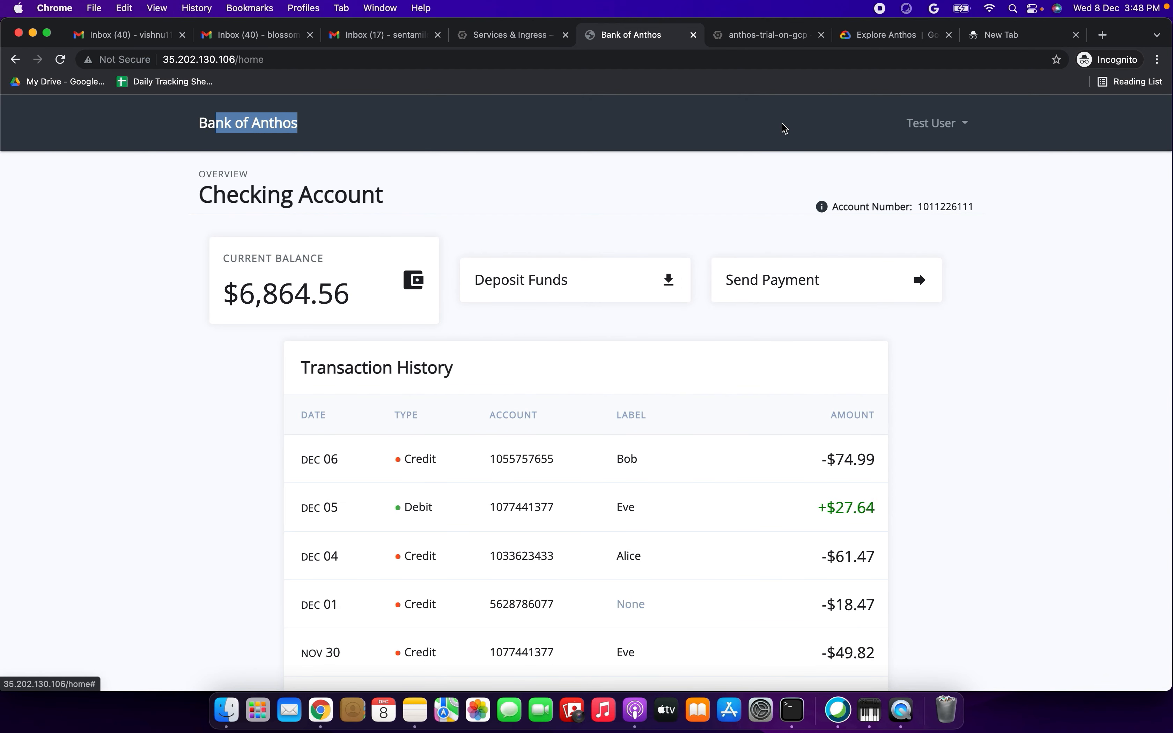
# - Return to the Google Cloud console and show the Anthos Service Mesh as a topology graph
pyautogui.click(487, 39)
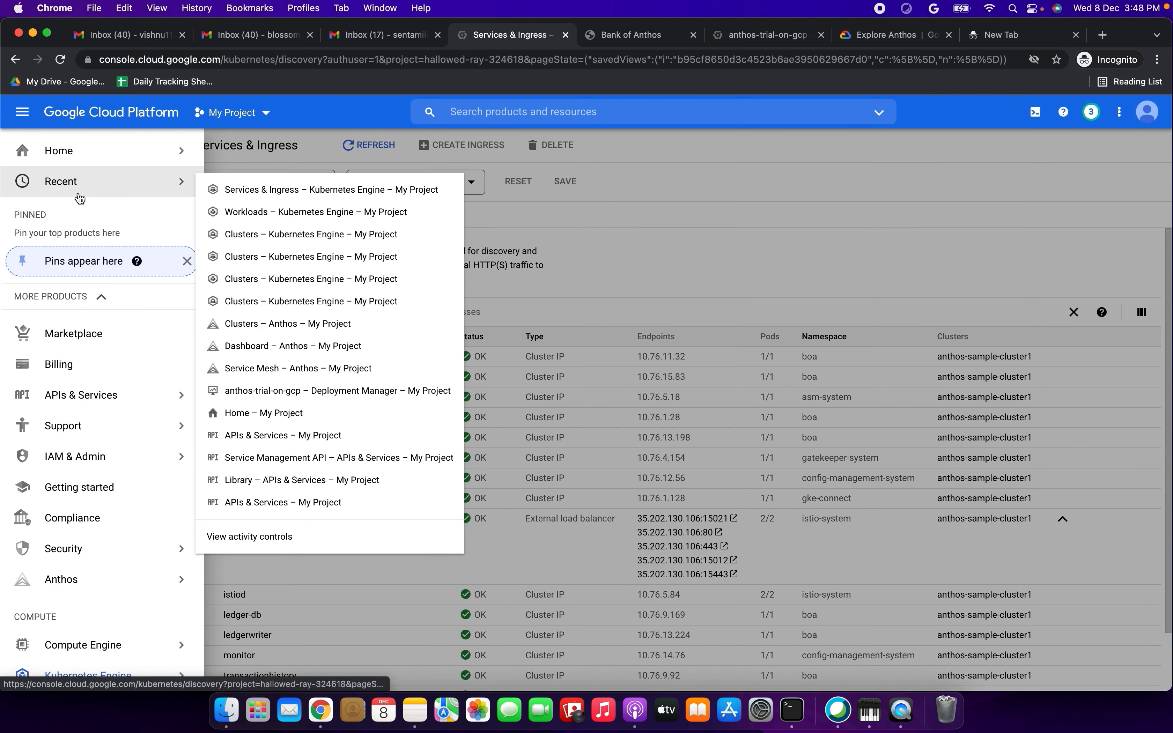
pyautogui.click(71, 584)
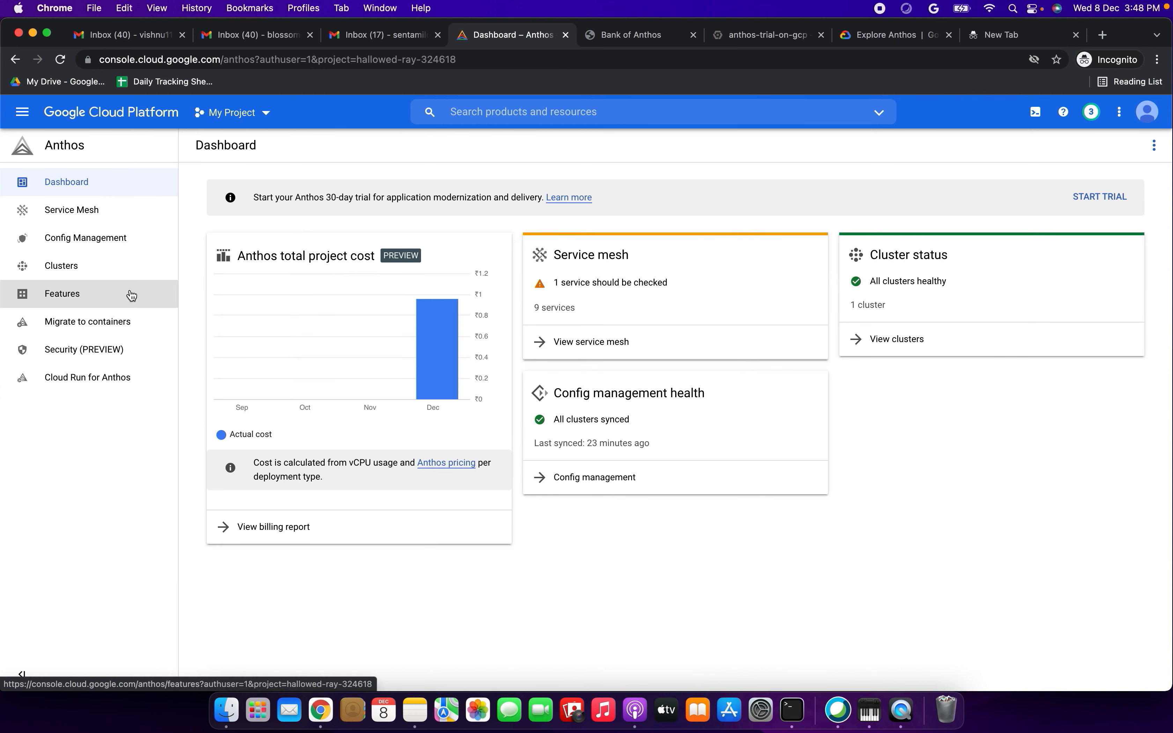
pyautogui.click(91, 212)
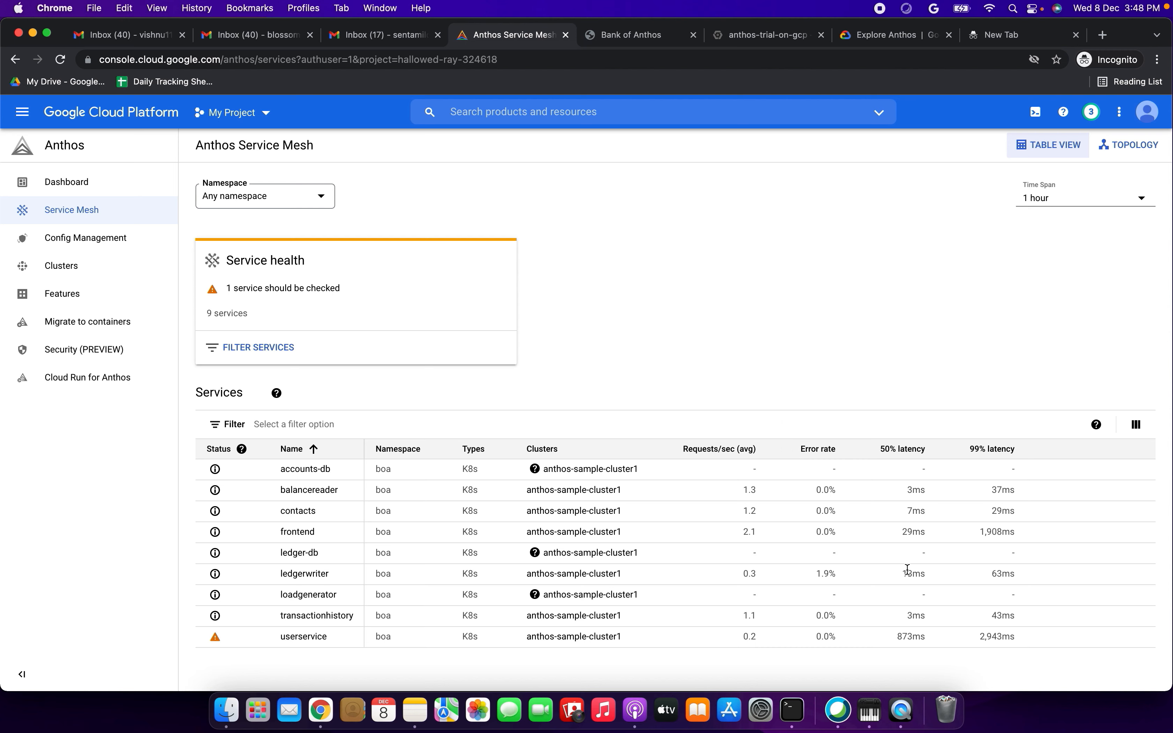
pyautogui.click(1143, 208)
pyautogui.click(952, 266)
pyautogui.click(1114, 145)
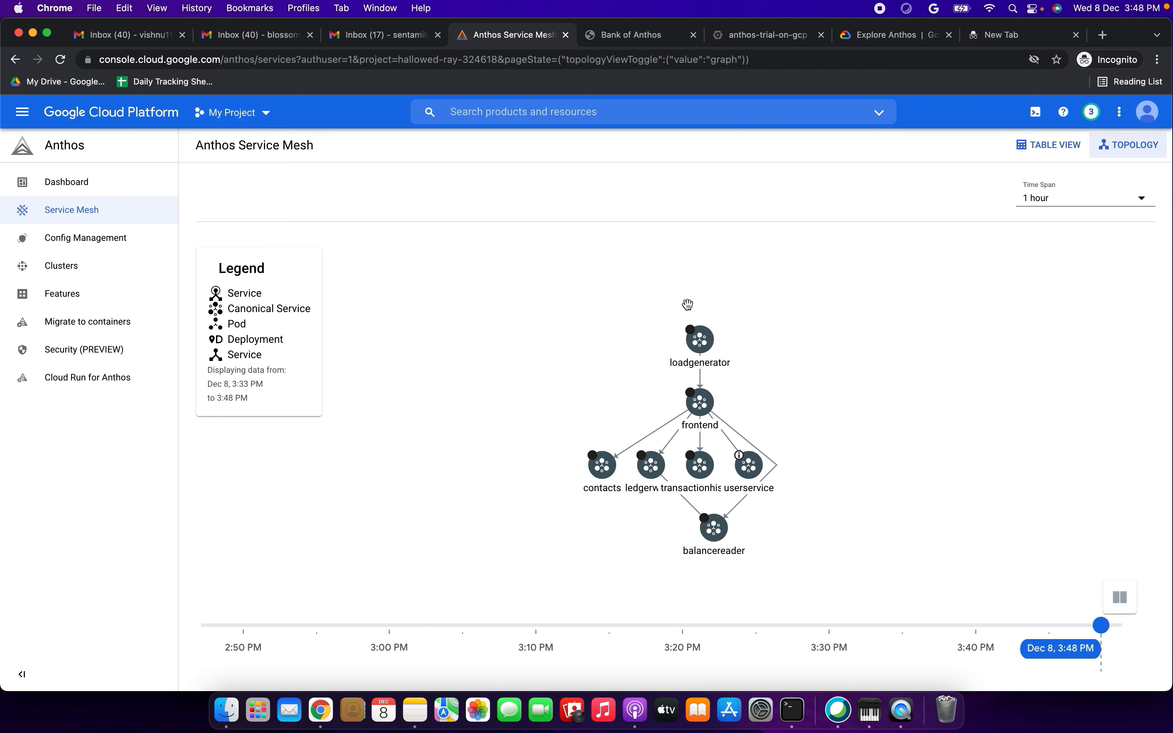
# - Inspect the service mesh graph and the details of userservice, and open the userservice dashboard
pyautogui.moveTo(235, 263); pyautogui.dragTo(275, 267)
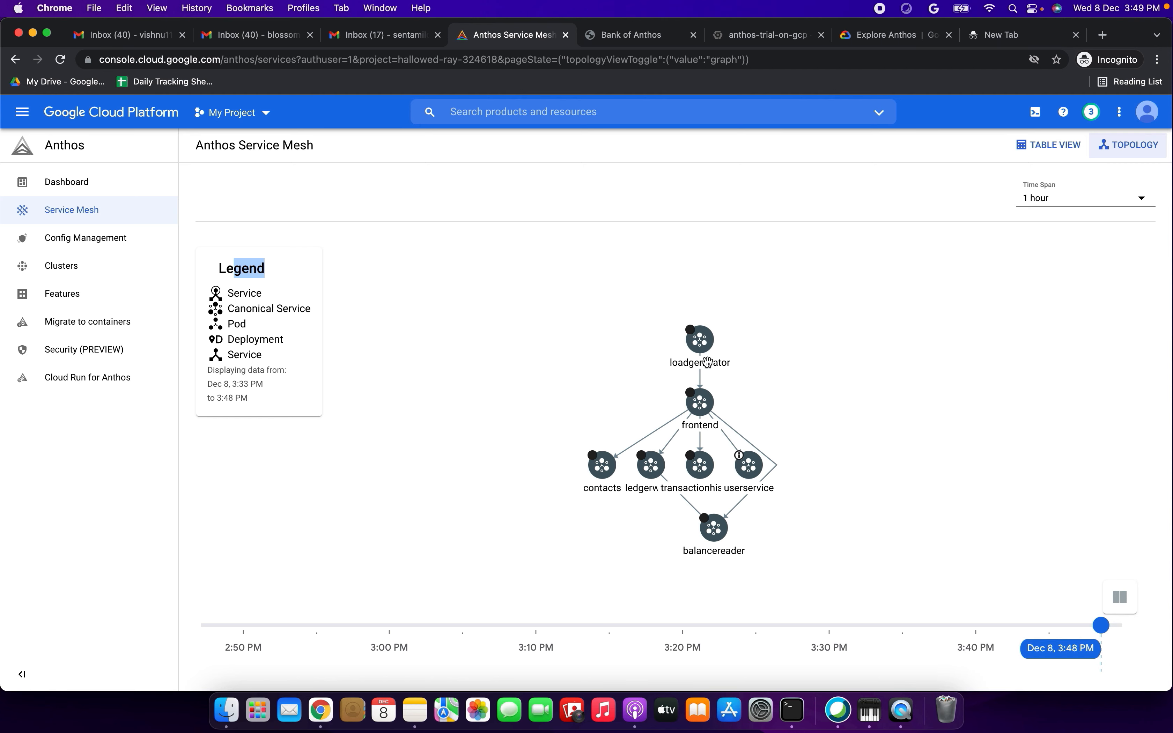
pyautogui.moveTo(706, 342)
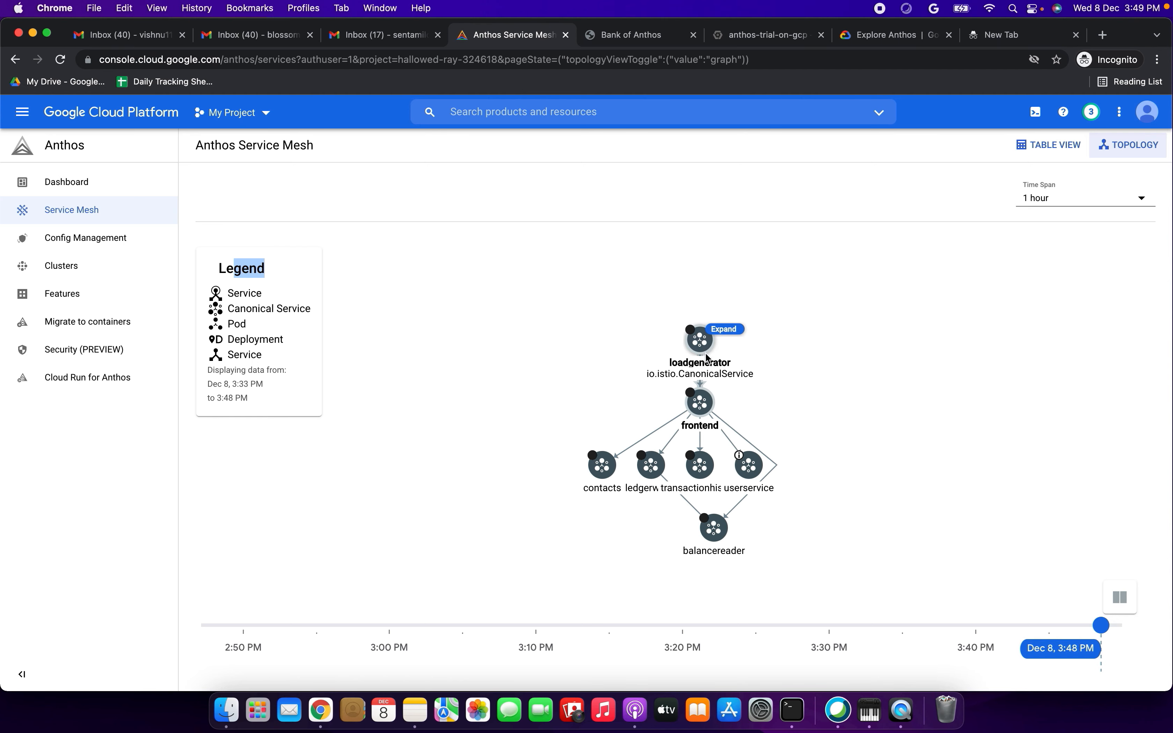
pyautogui.moveTo(749, 466)
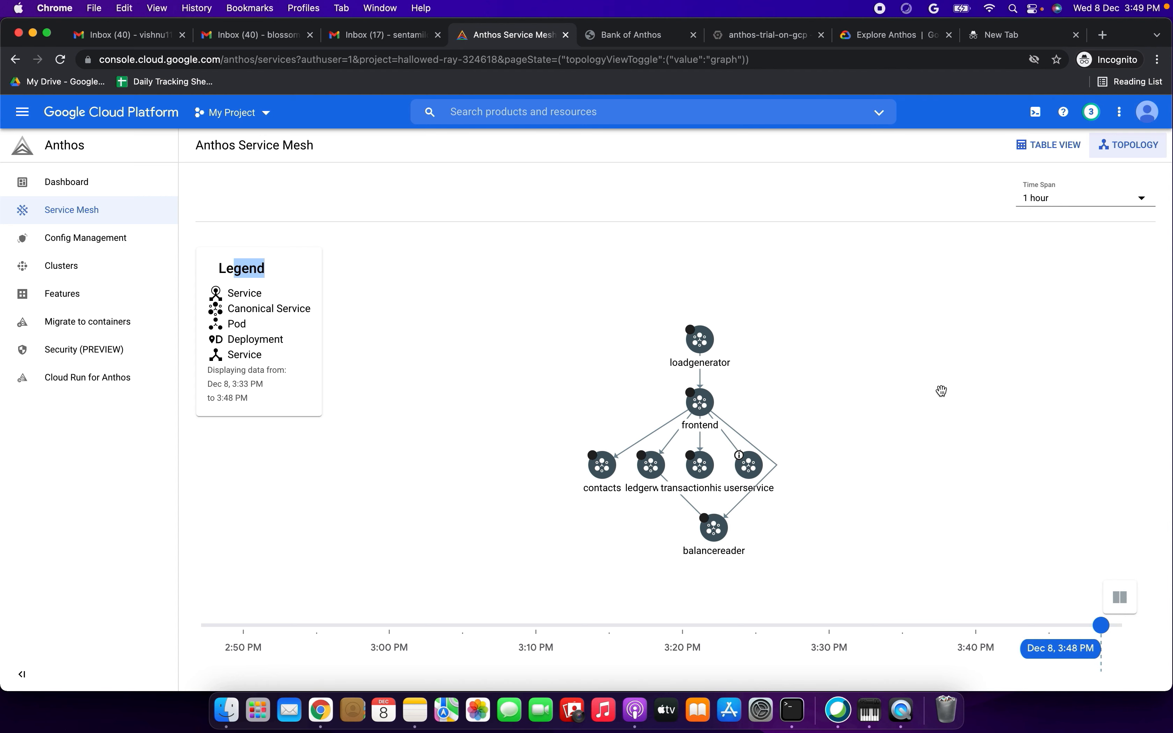
pyautogui.click(751, 467)
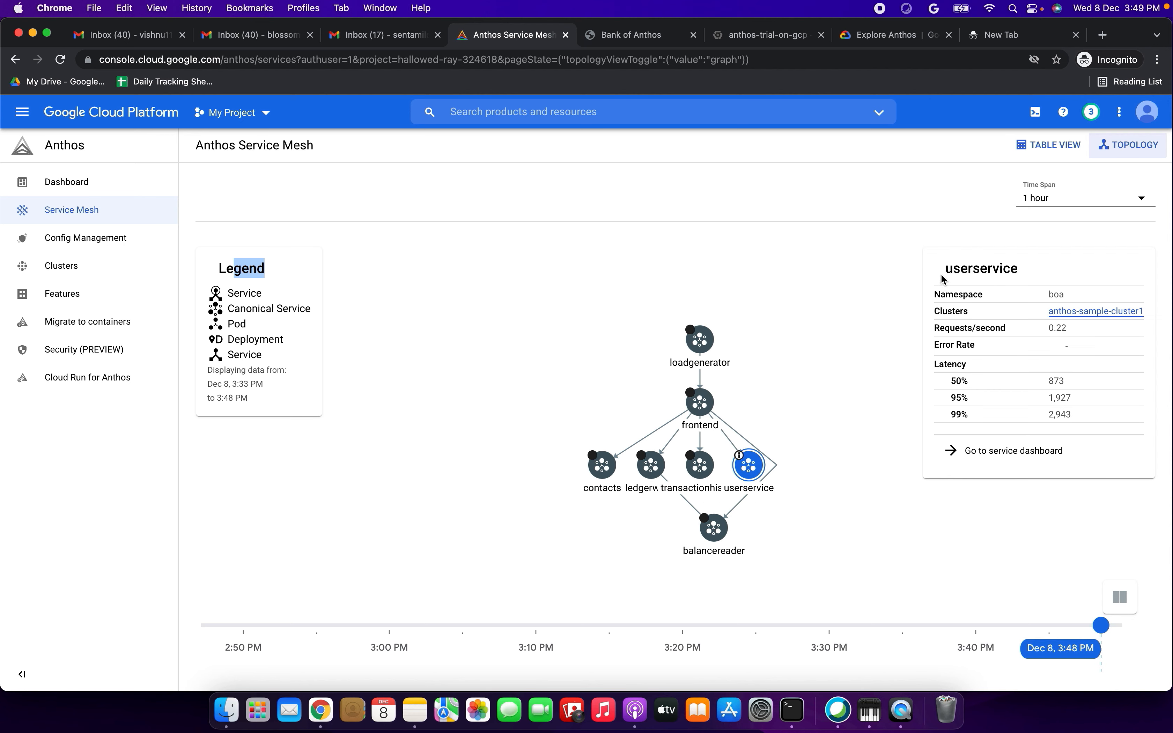
pyautogui.moveTo(946, 268); pyautogui.dragTo(1009, 270)
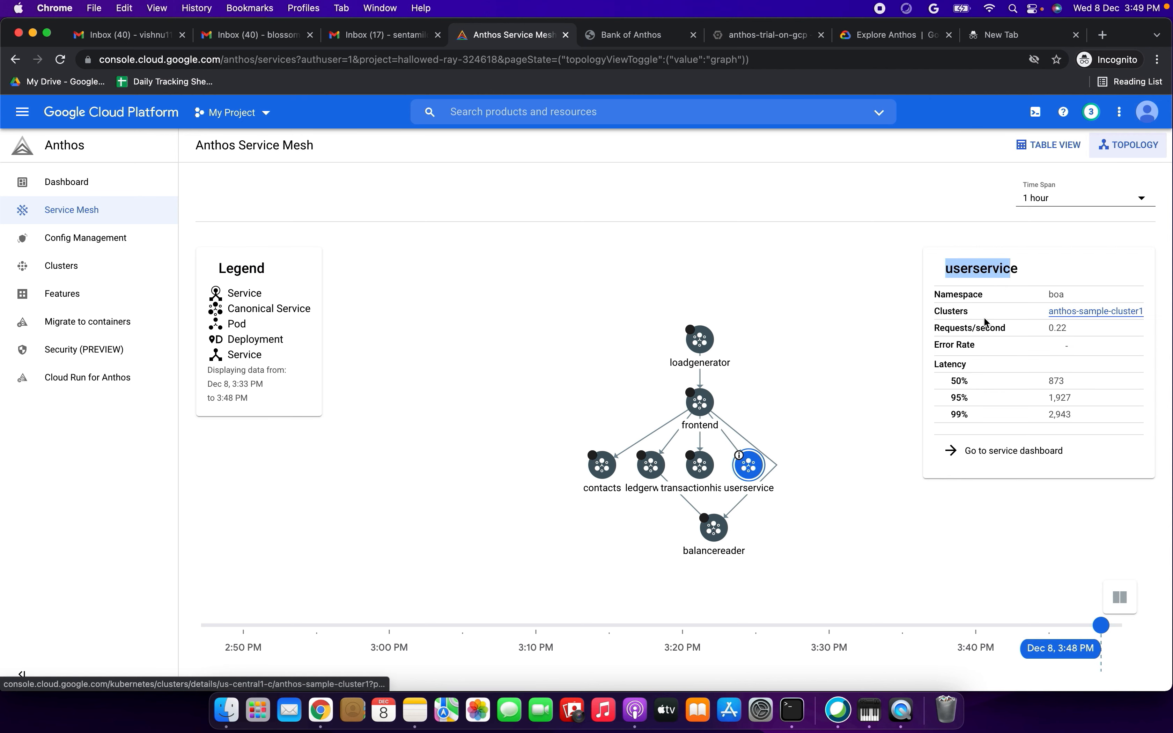
pyautogui.click(940, 307)
pyautogui.moveTo(950, 328); pyautogui.dragTo(1011, 329)
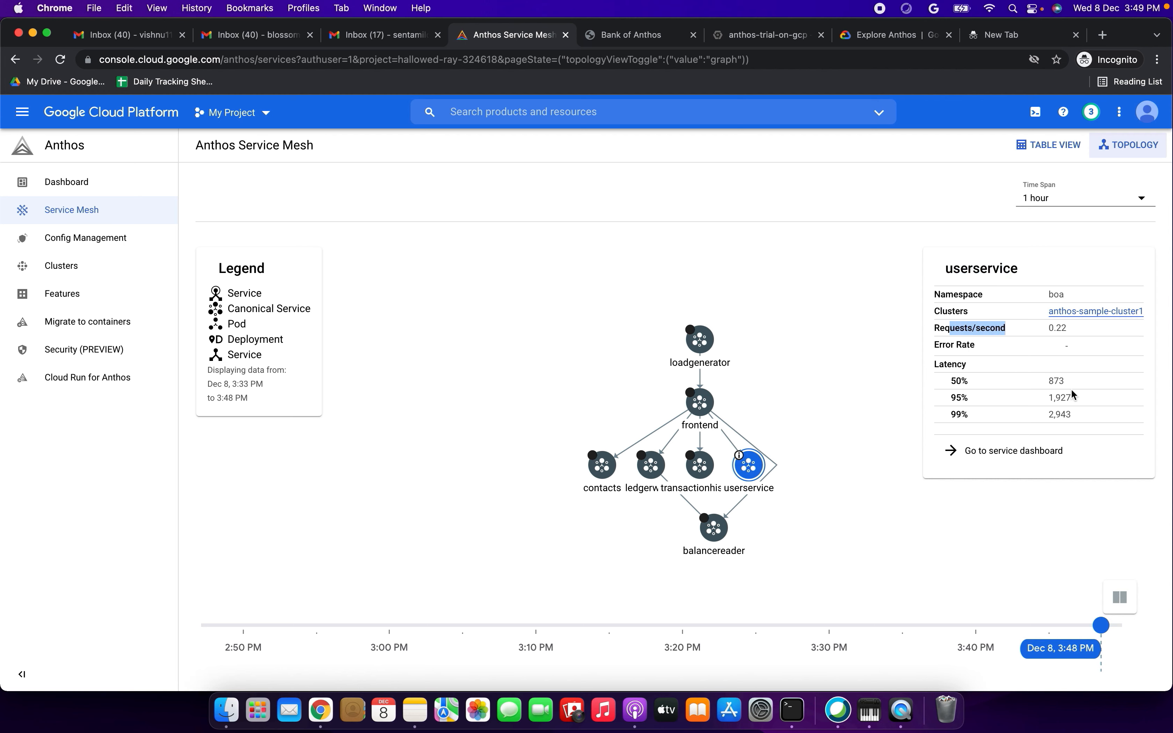
pyautogui.click(1001, 455)
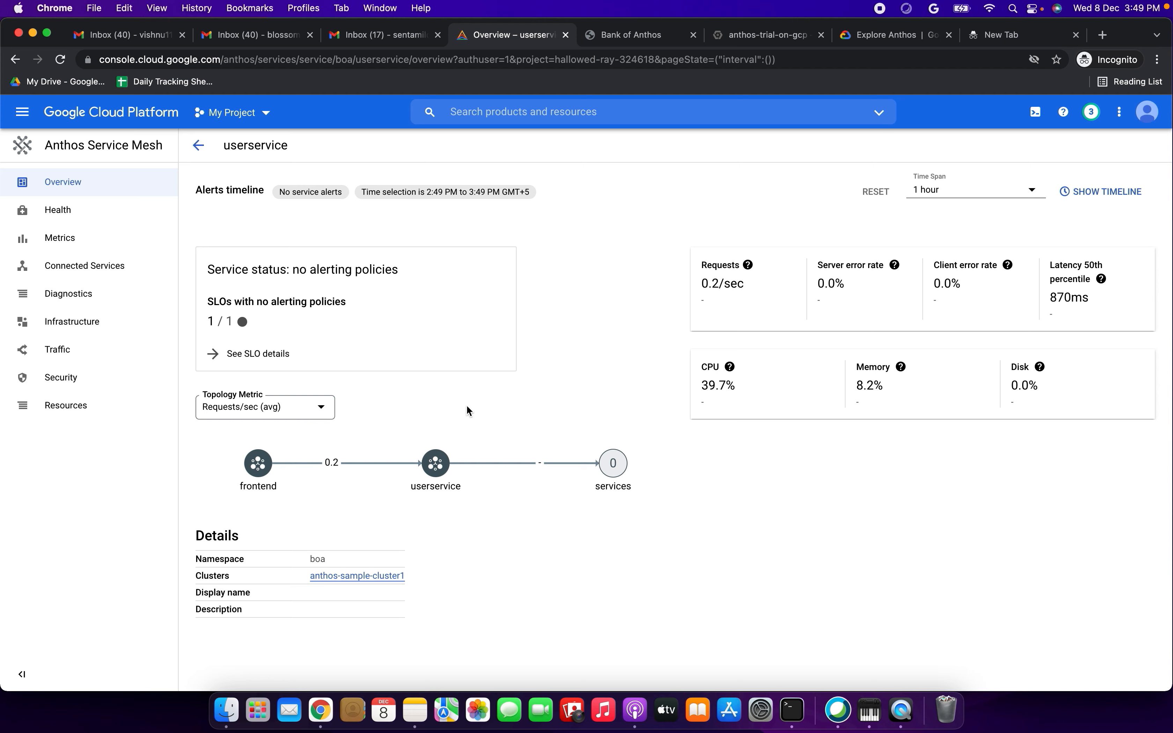
# - Examine the service status, SLO summary, request metrics and resource usage on the userservice overview
pyautogui.moveTo(222, 270); pyautogui.dragTo(380, 270)
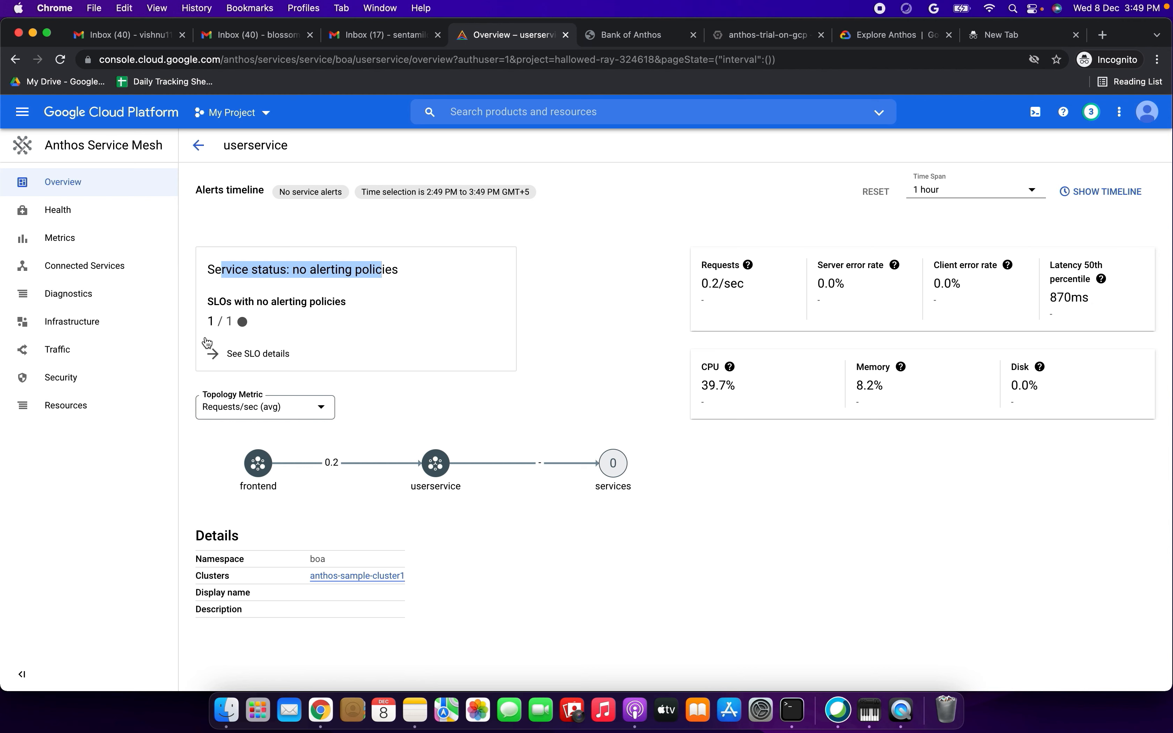
pyautogui.moveTo(221, 302); pyautogui.dragTo(369, 302)
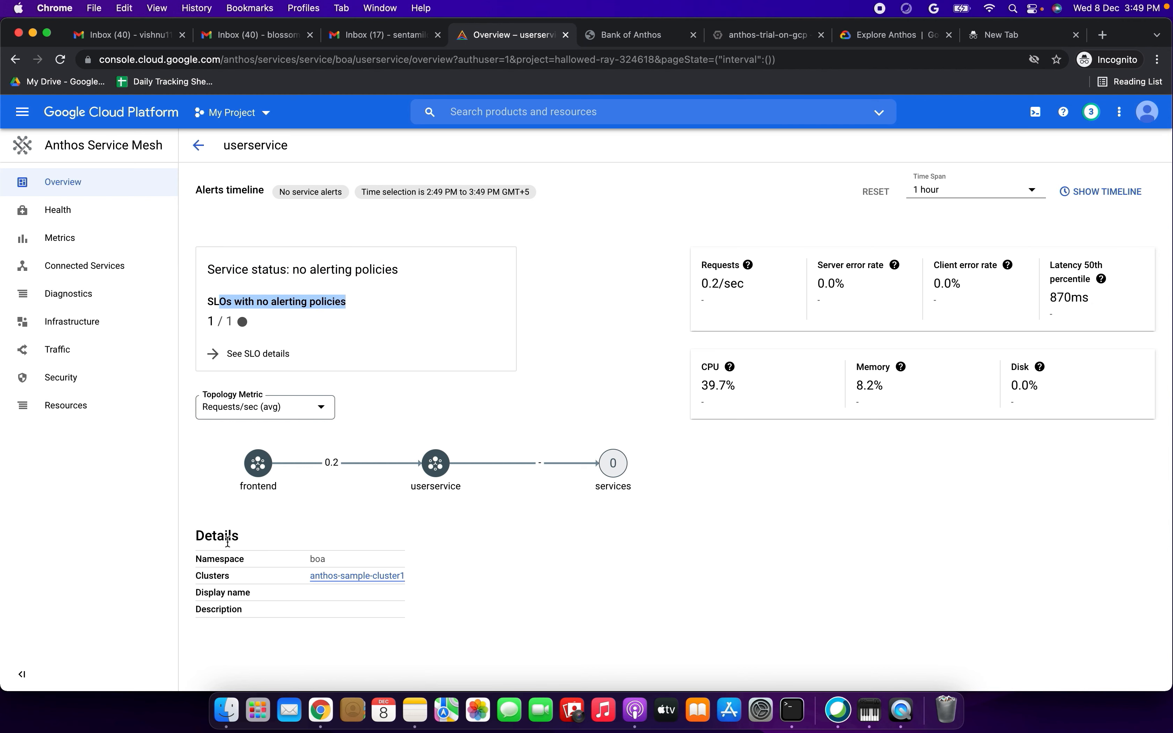
pyautogui.click(209, 538)
pyautogui.moveTo(704, 264); pyautogui.dragTo(1115, 263)
pyautogui.click(695, 366)
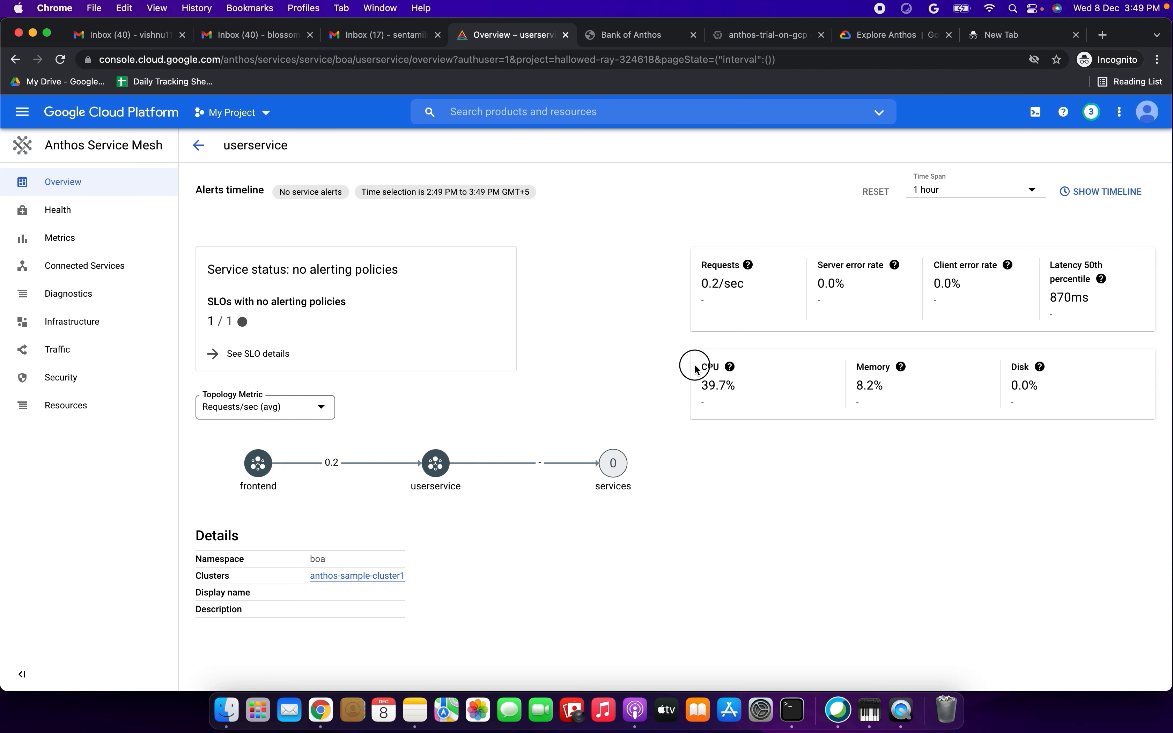
pyautogui.moveTo(870, 367); pyautogui.dragTo(886, 367)
pyautogui.moveTo(1021, 364); pyautogui.dragTo(1026, 371)
# - Open the SLO details of userservice and delete the "90% - Availability - Calendar day" SLO
pyautogui.click(244, 355)
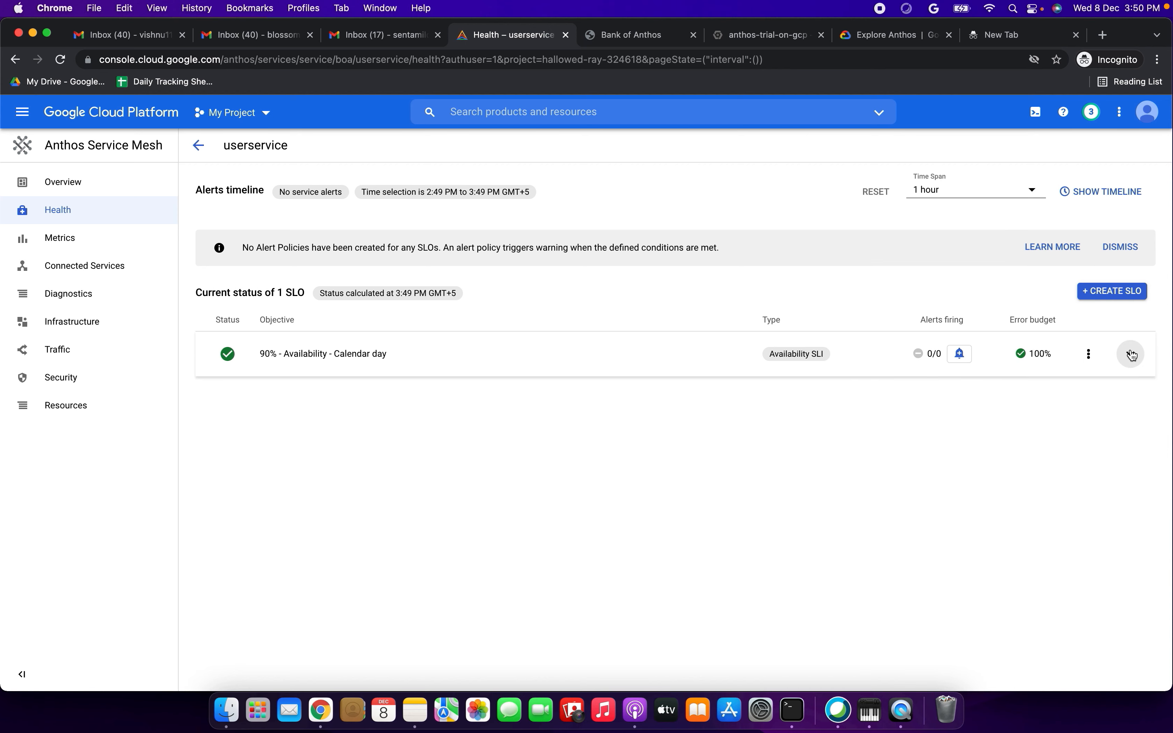
pyautogui.click(1088, 358)
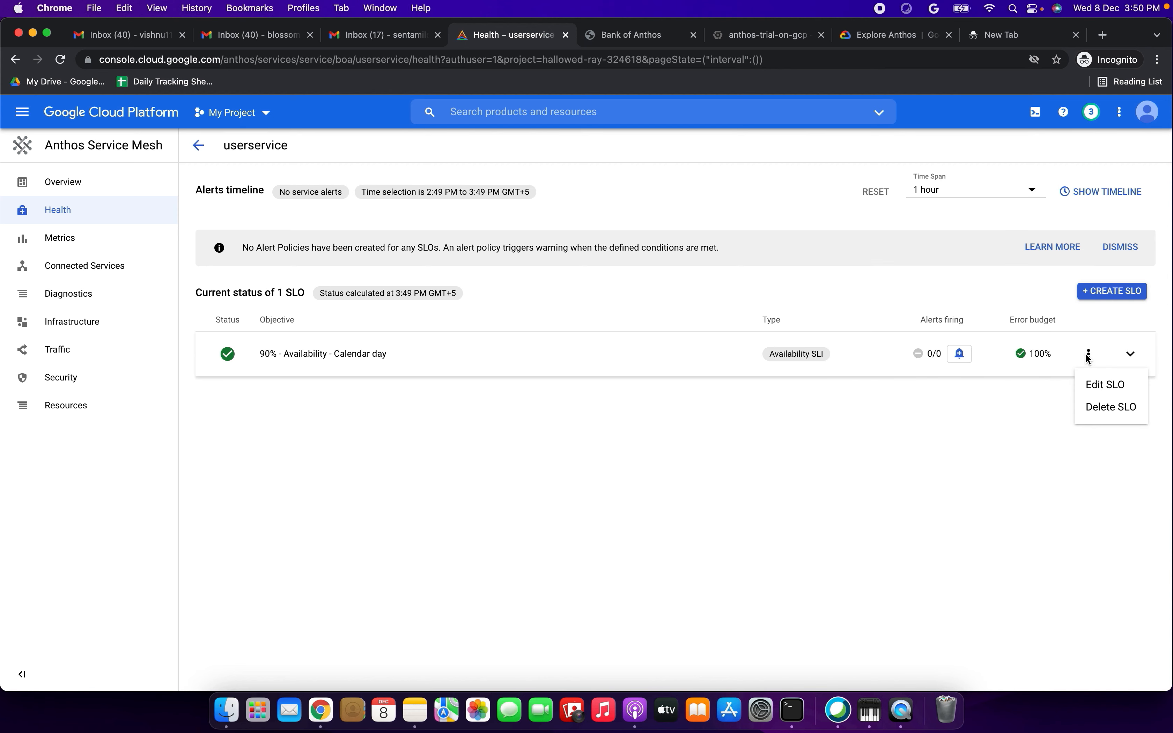
pyautogui.click(1102, 410)
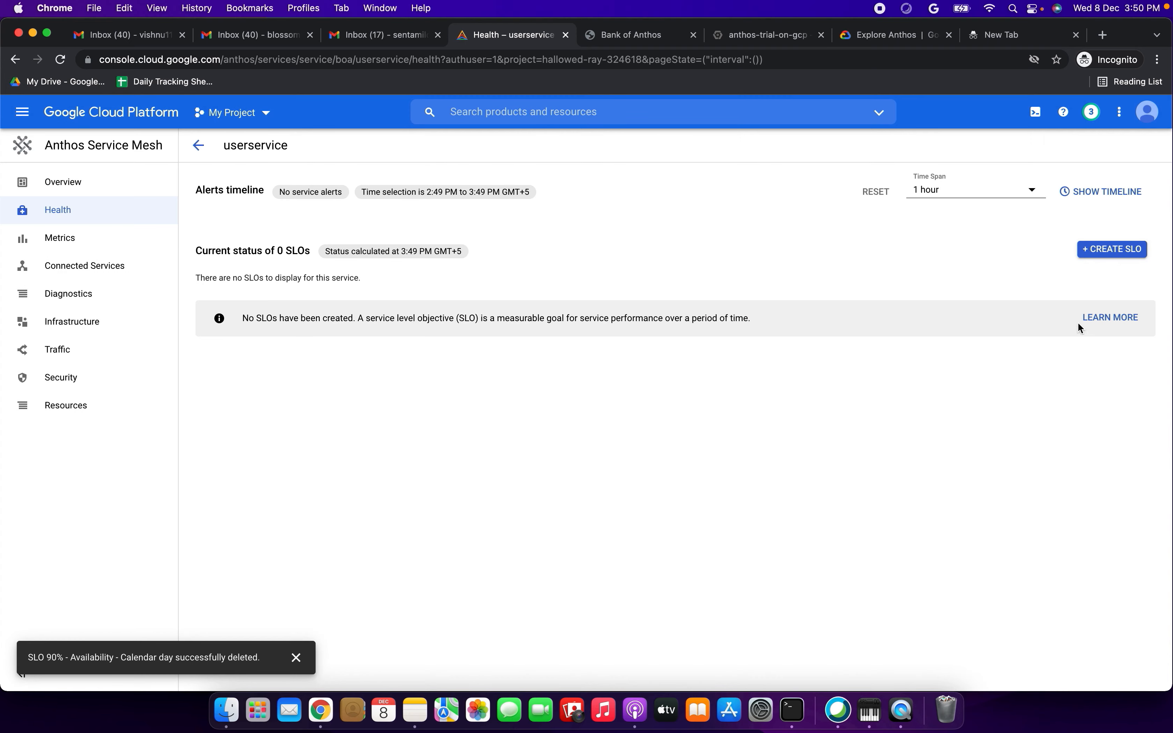
# - Start a new SLO for userservice with the Availability metric and request-based evaluation, and accept the SLI details
pyautogui.click(1110, 249)
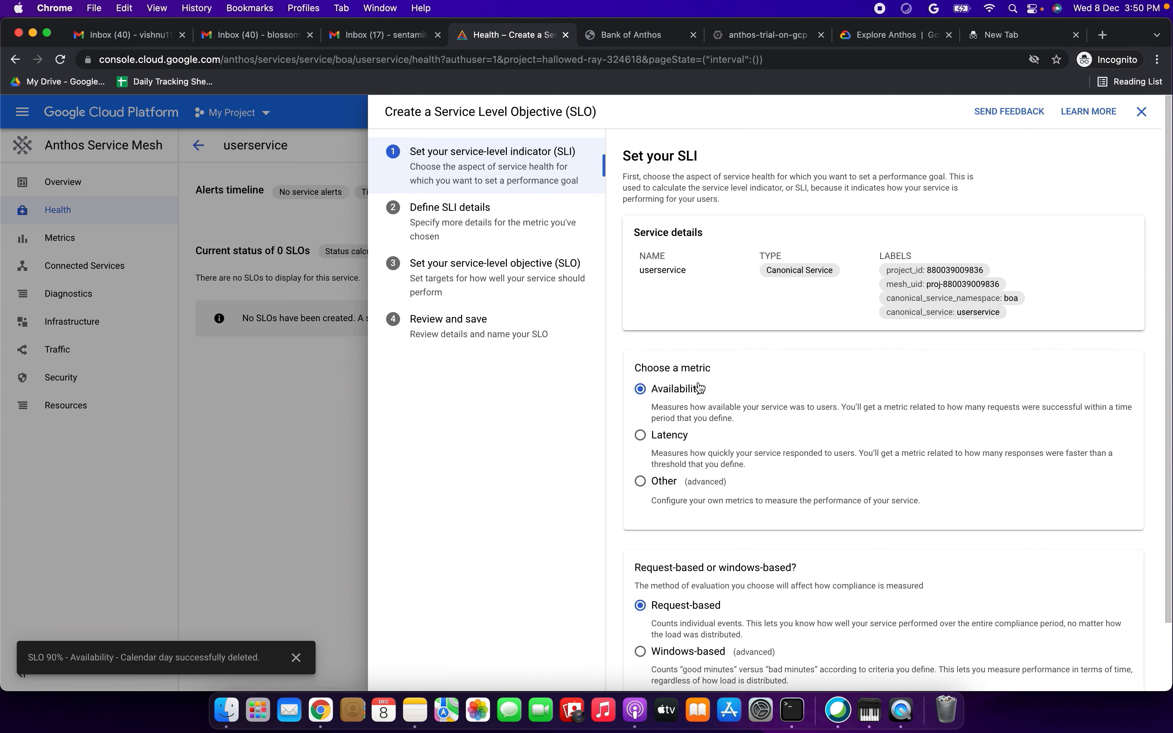
pyautogui.scroll(-1, 699, 387)
pyautogui.scroll(-2, 699, 387)
pyautogui.click(641, 359)
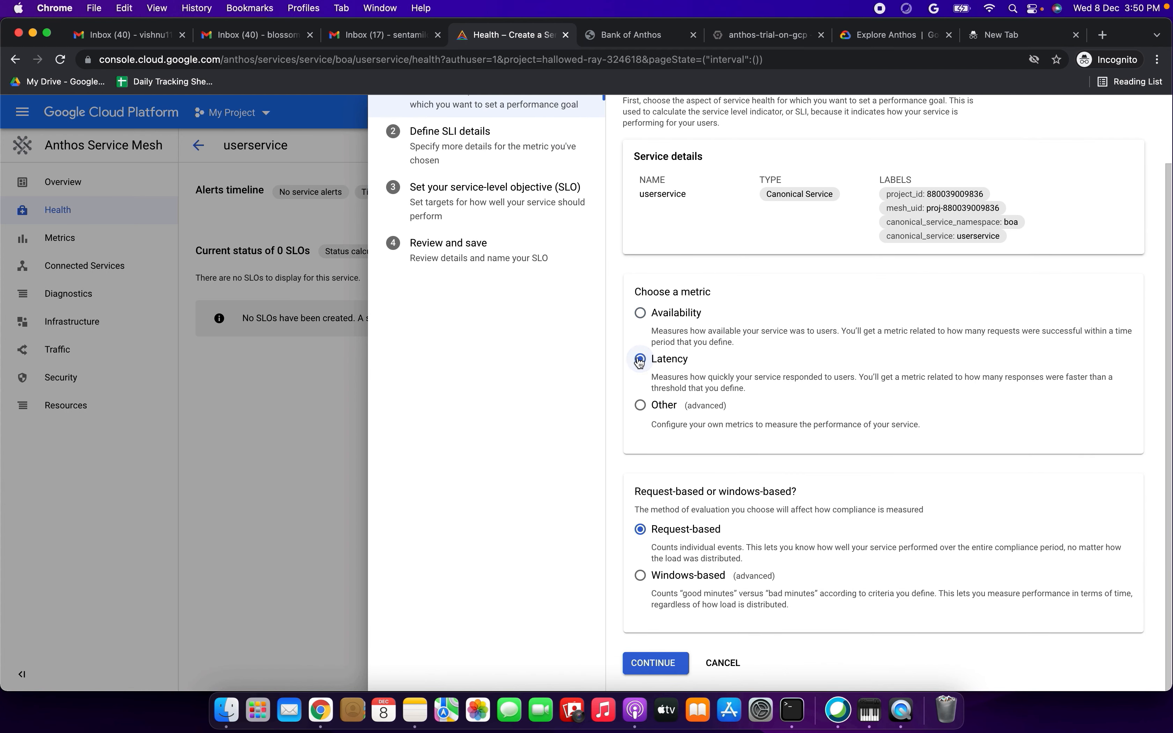
pyautogui.click(640, 406)
pyautogui.click(640, 313)
pyautogui.click(640, 576)
pyautogui.click(643, 530)
pyautogui.scroll(2, 732, 513)
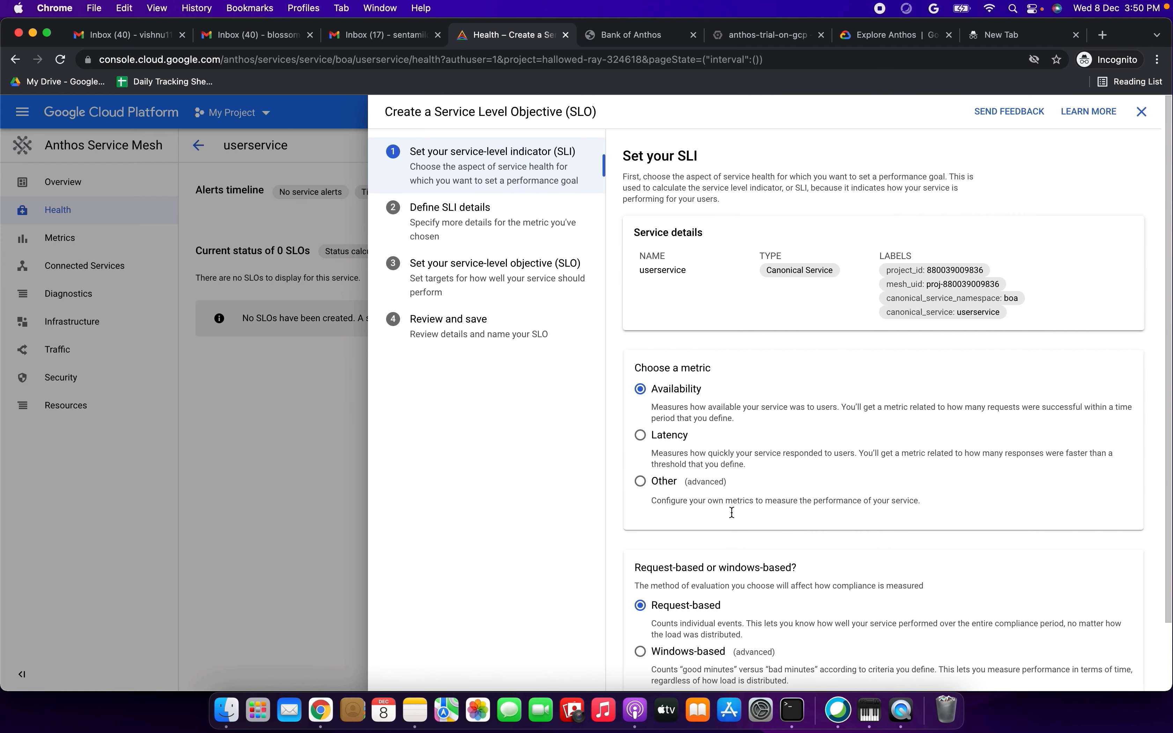
pyautogui.scroll(-2, 732, 513)
pyautogui.click(665, 667)
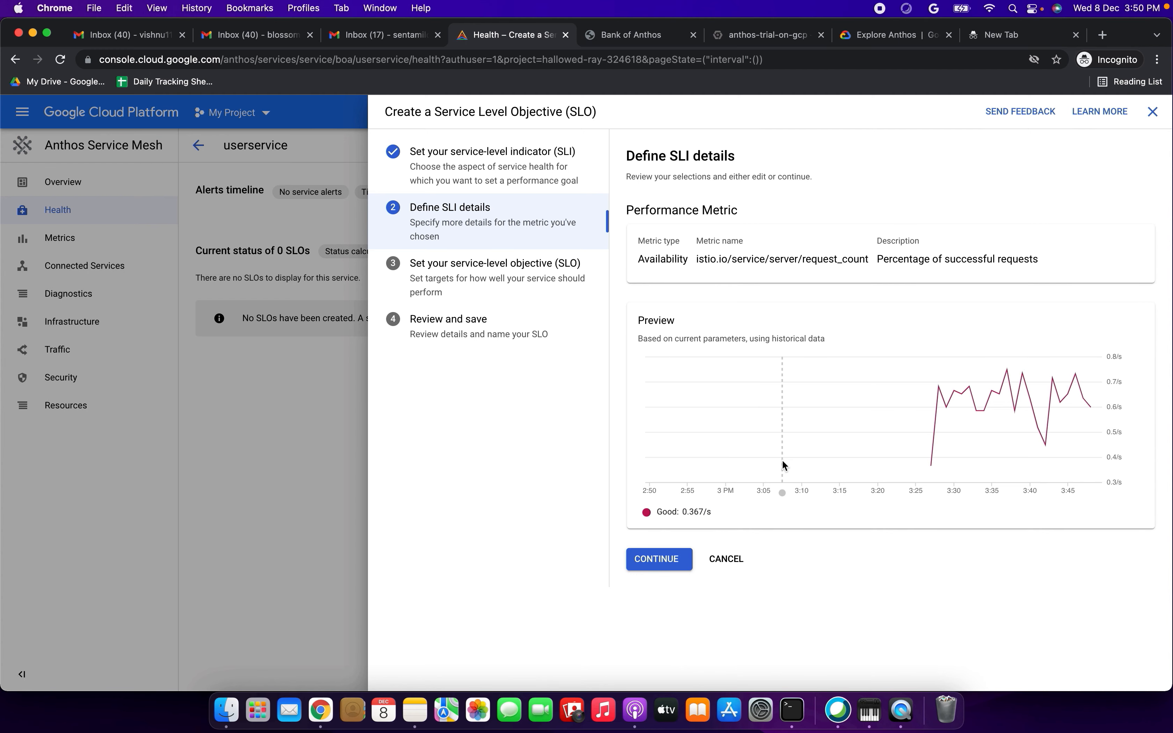
pyautogui.click(674, 565)
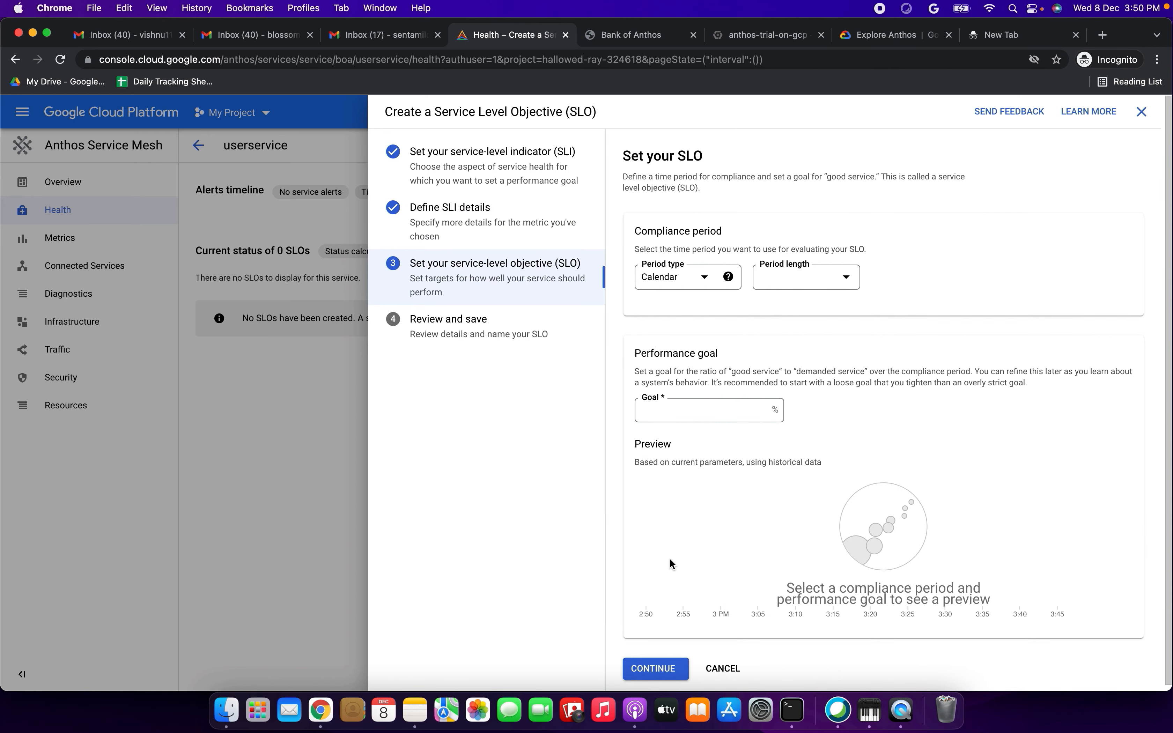
# - Set the SLO's period length to Calendar day and its performance goal to 90%, and proceed to the review
pyautogui.click(826, 287)
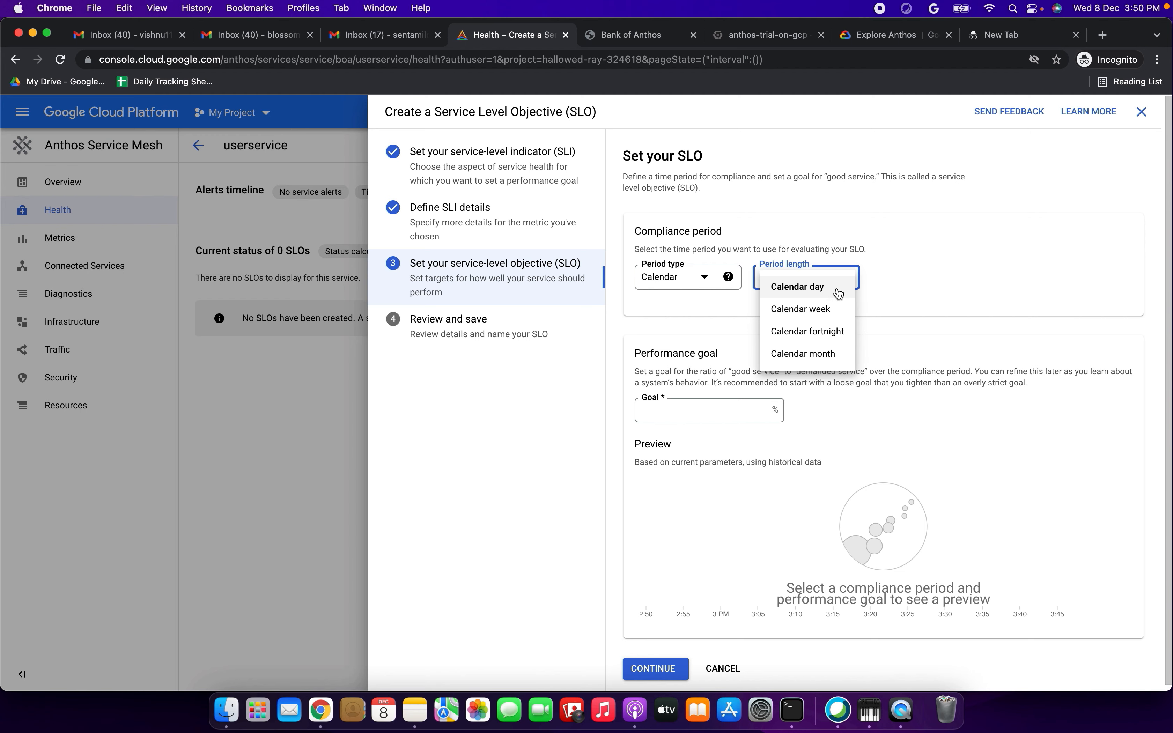
pyautogui.click(824, 287)
pyautogui.click(742, 417)
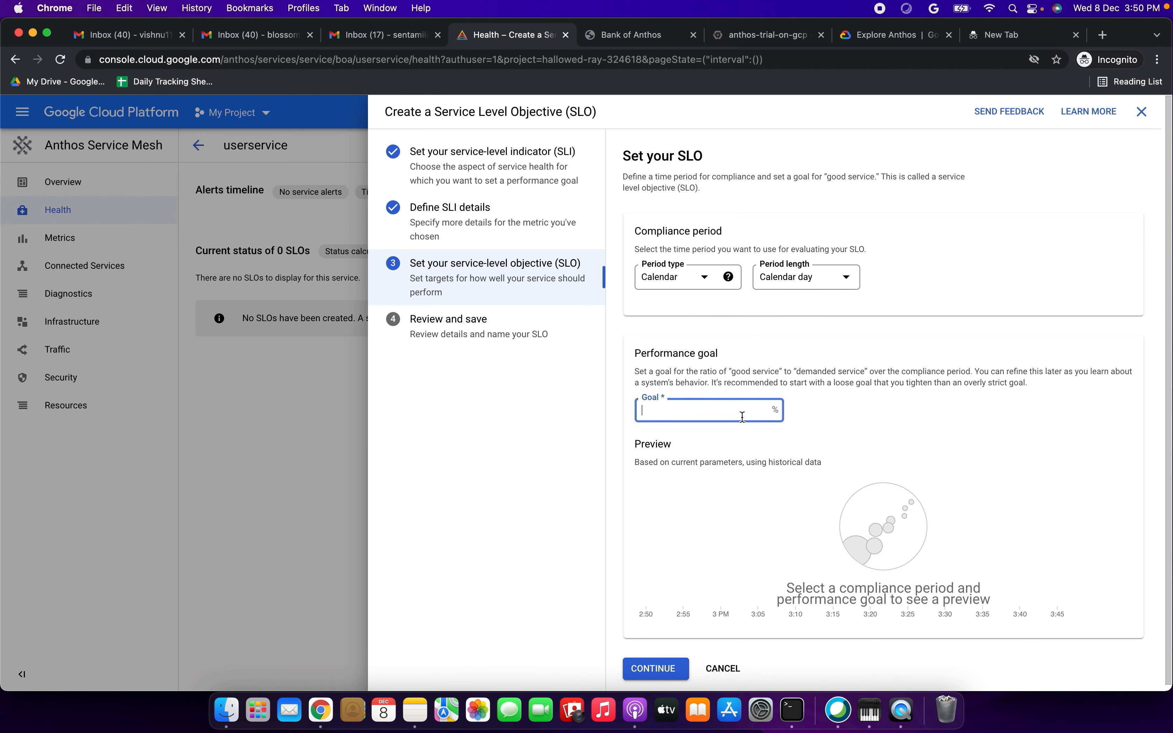
pyautogui.write('90')
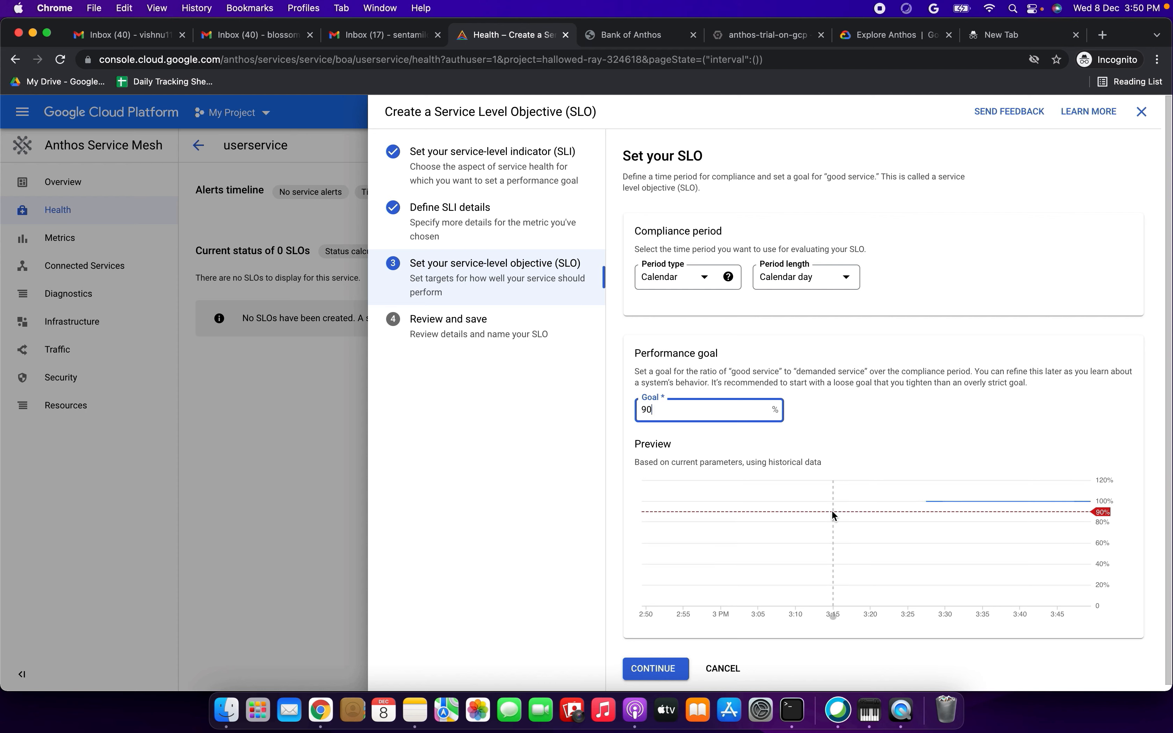
pyautogui.scroll(-1, 862, 393)
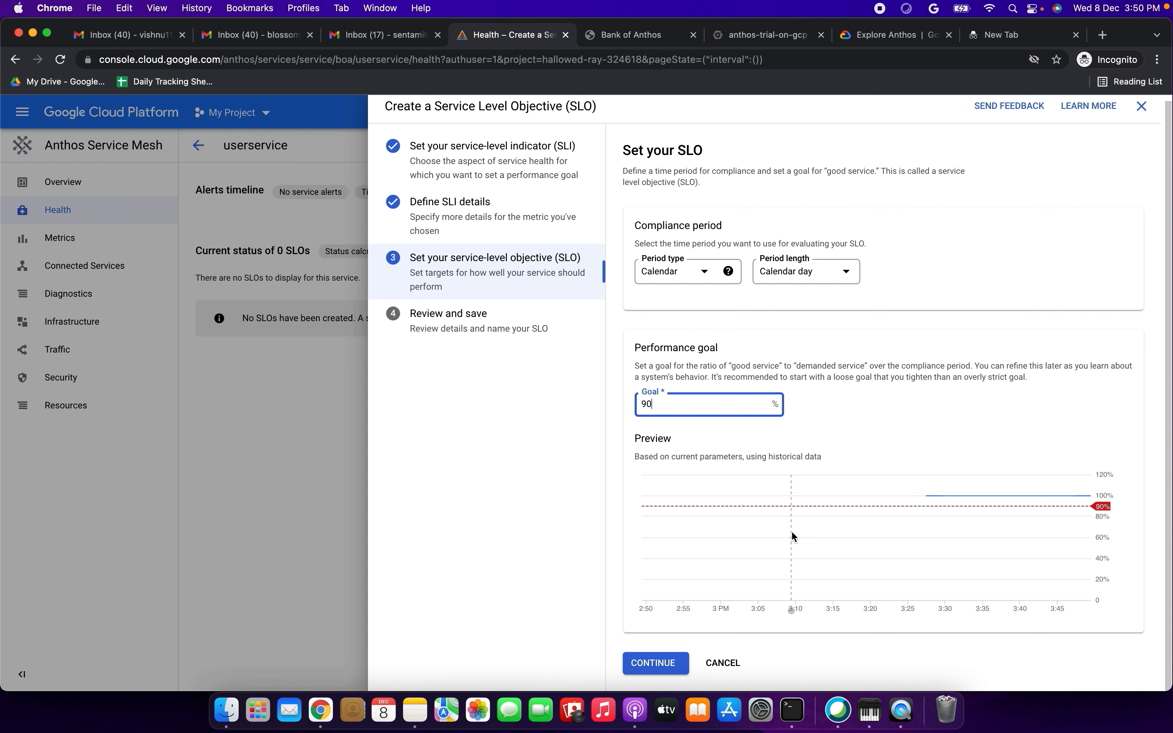
pyautogui.click(655, 660)
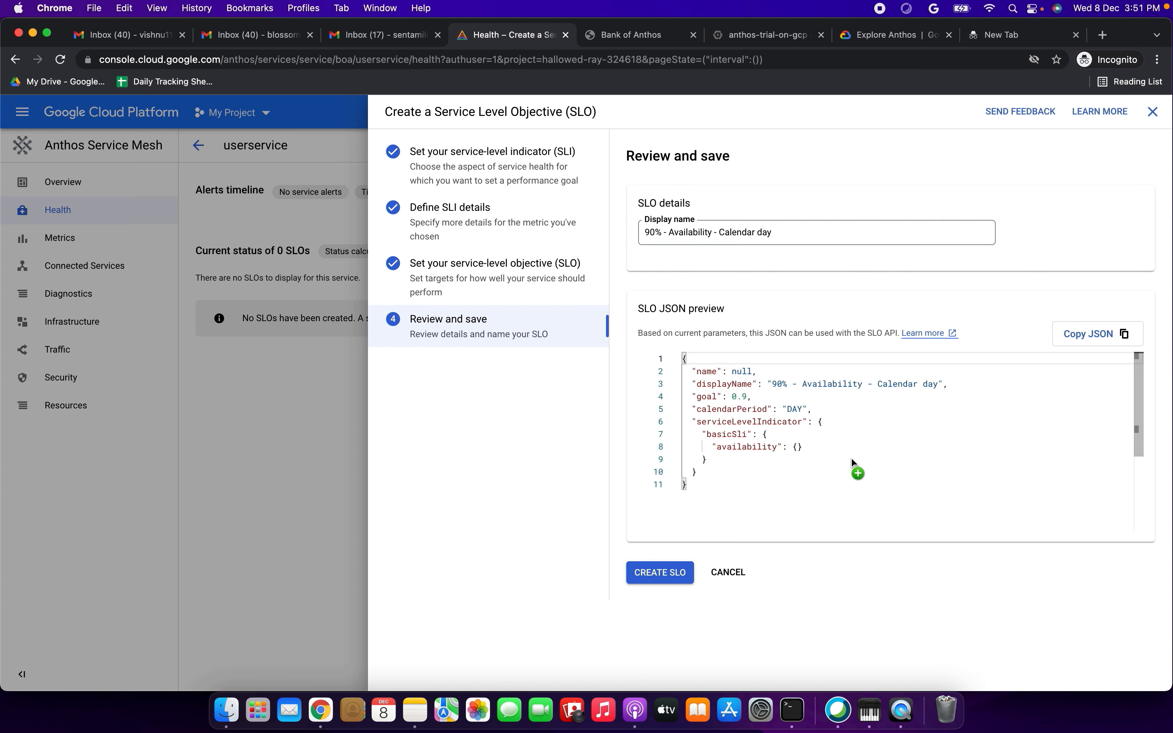
# - Create the "90% - Availability - Calendar day" SLO for userservice and expand its details
pyautogui.click(666, 571)
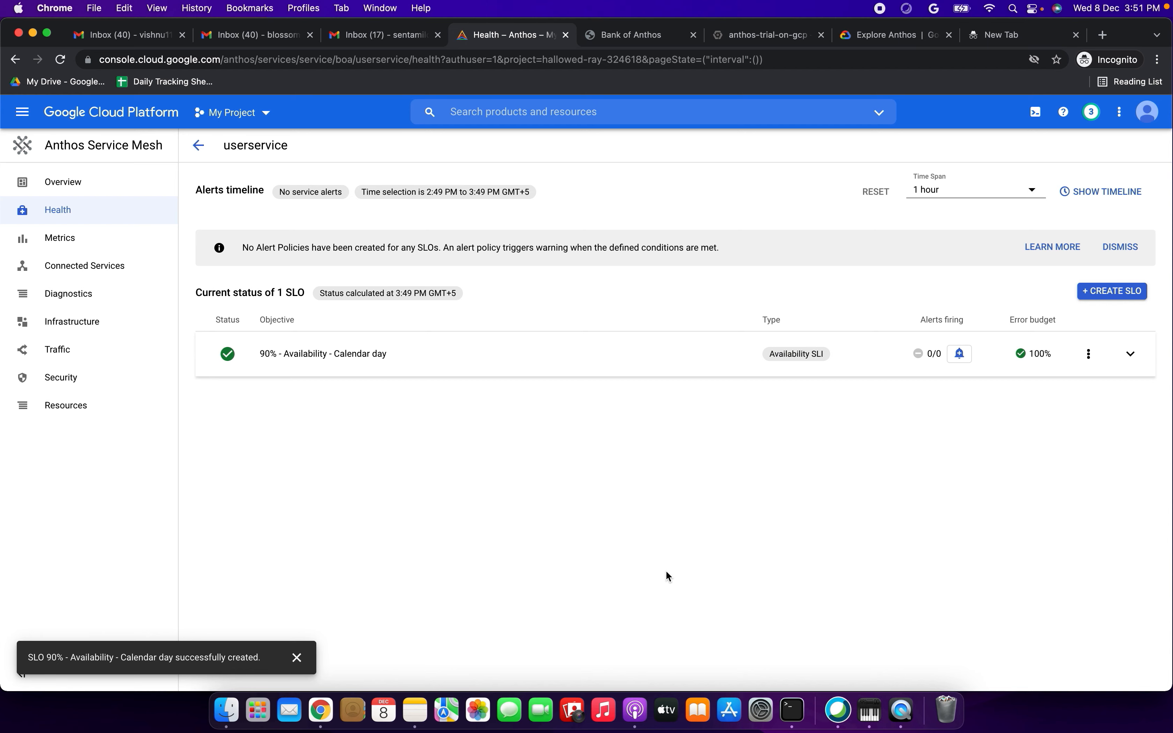
pyautogui.click(284, 355)
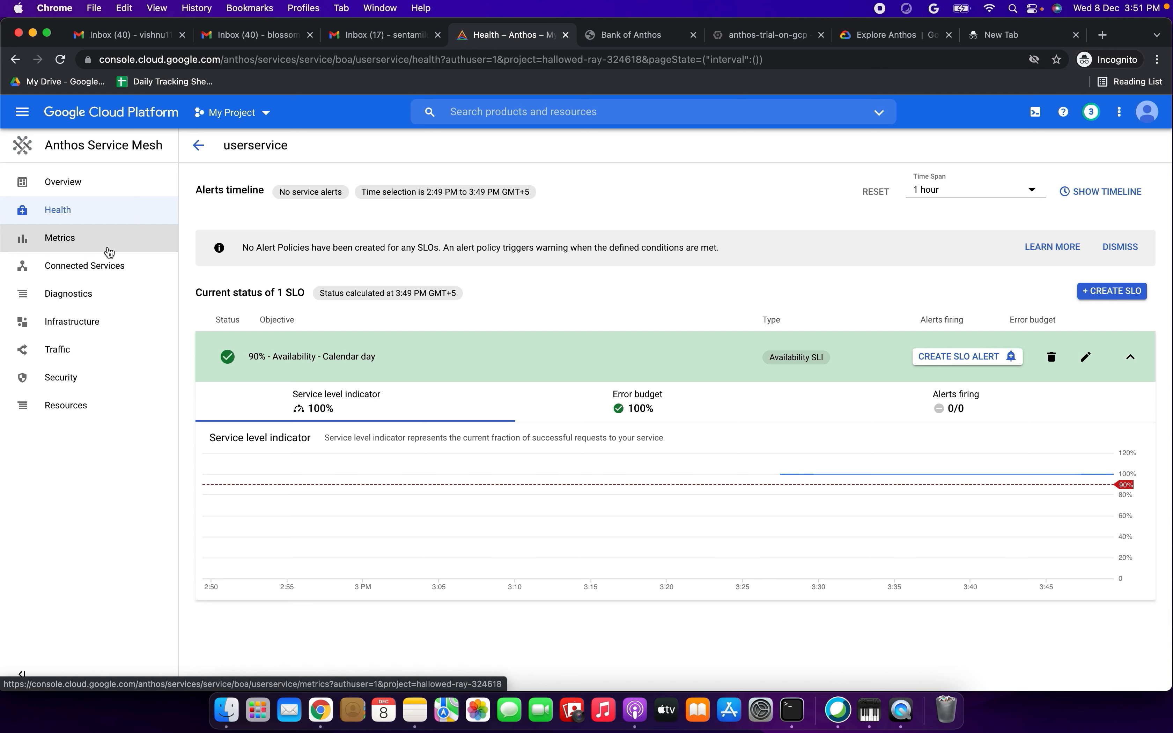
# - Examine userservice's metrics charts, from requests per second, latency and request size through CPU, memory and disk usage
pyautogui.click(83, 251)
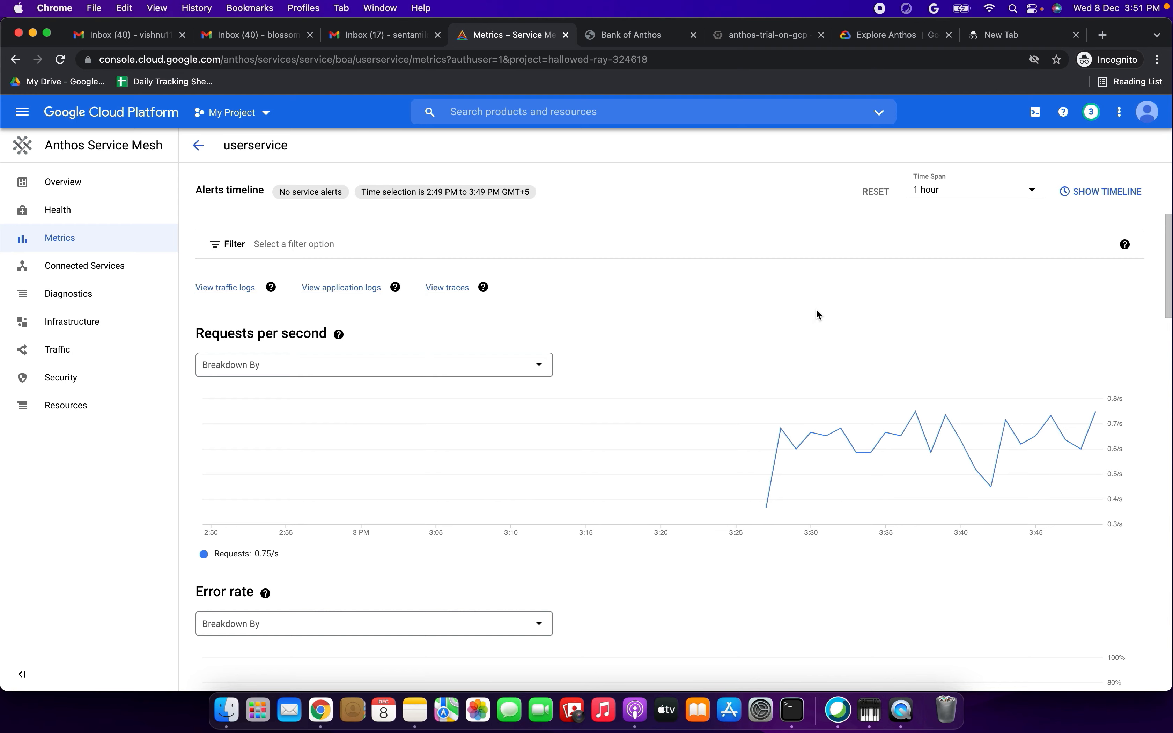
pyautogui.scroll(-20, 677, 388)
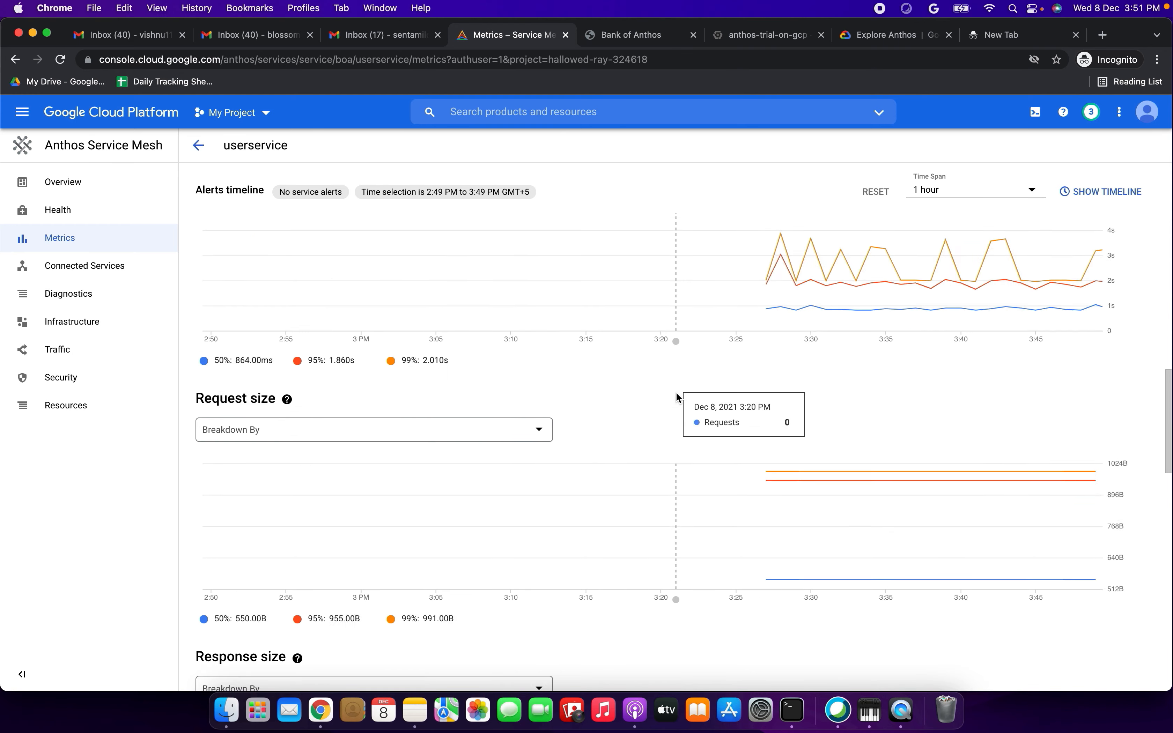
pyautogui.scroll(15, 677, 394)
pyautogui.scroll(-5, 677, 394)
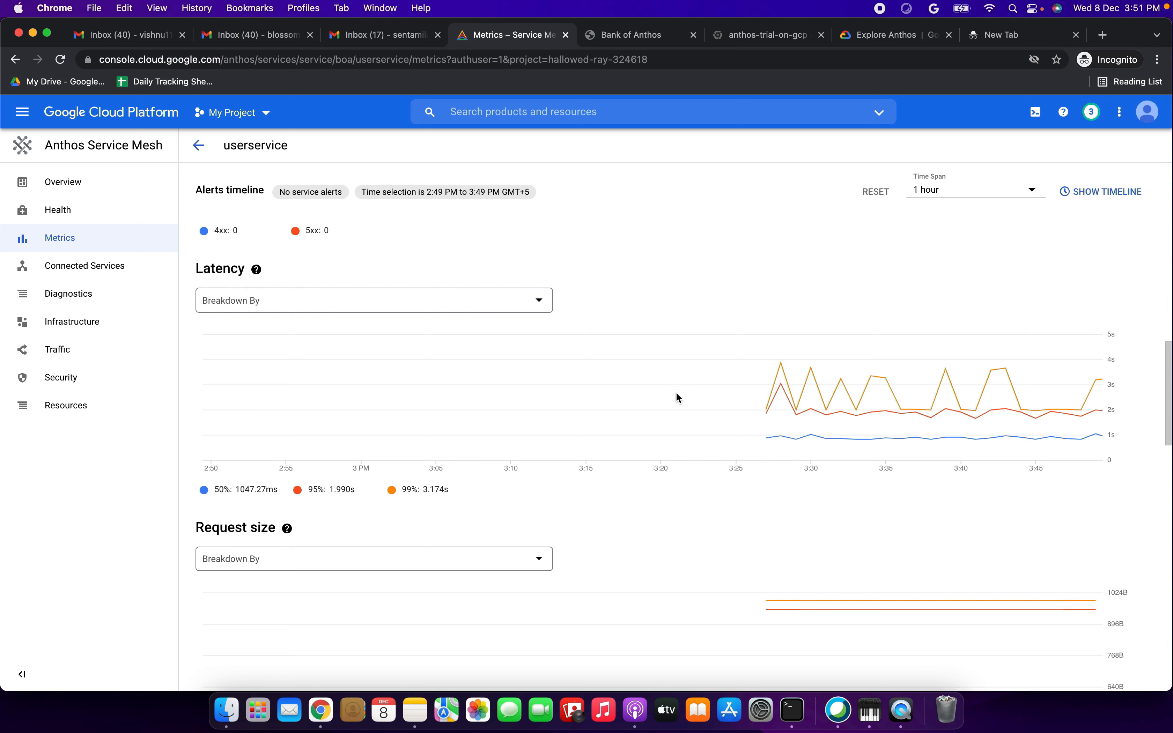
pyautogui.scroll(-15, 677, 394)
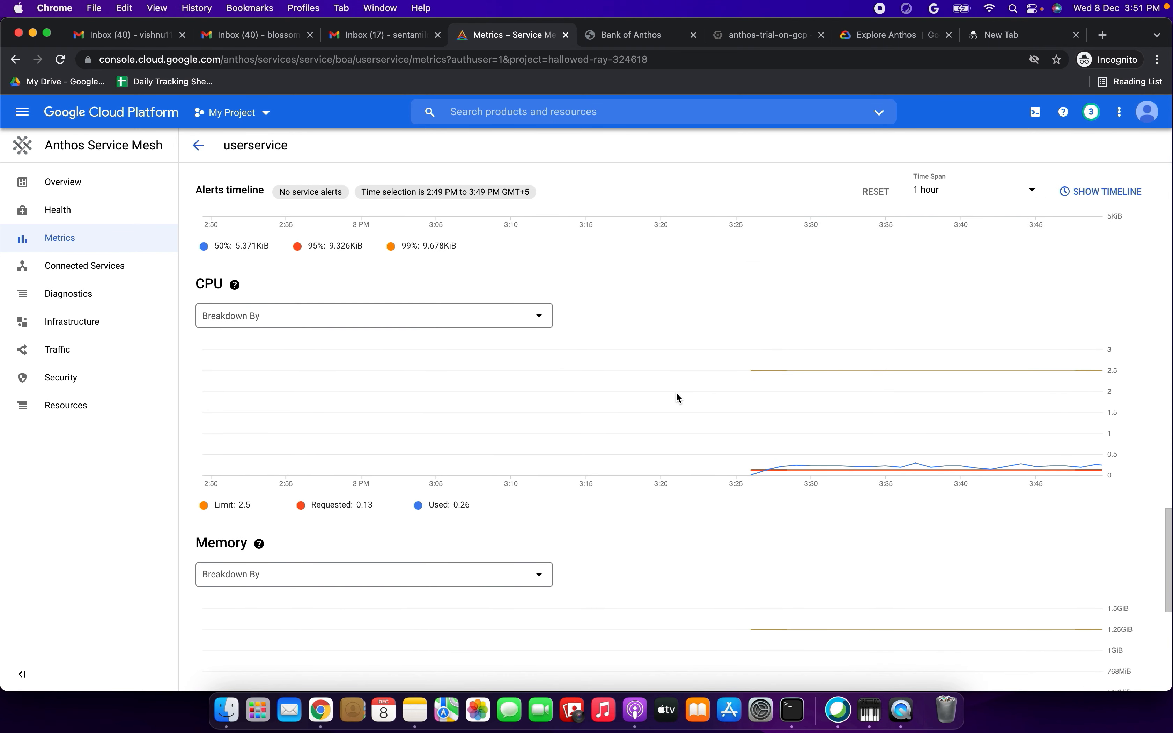
pyautogui.scroll(-4, 677, 396)
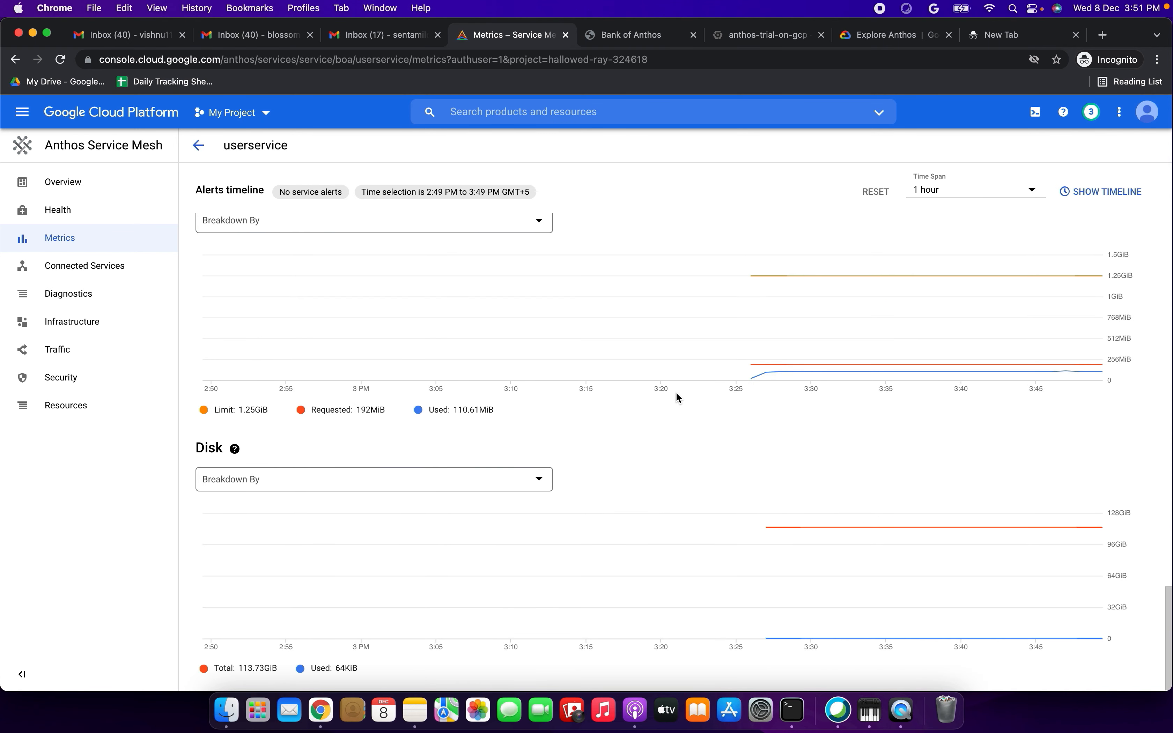
pyautogui.scroll(20, 676, 392)
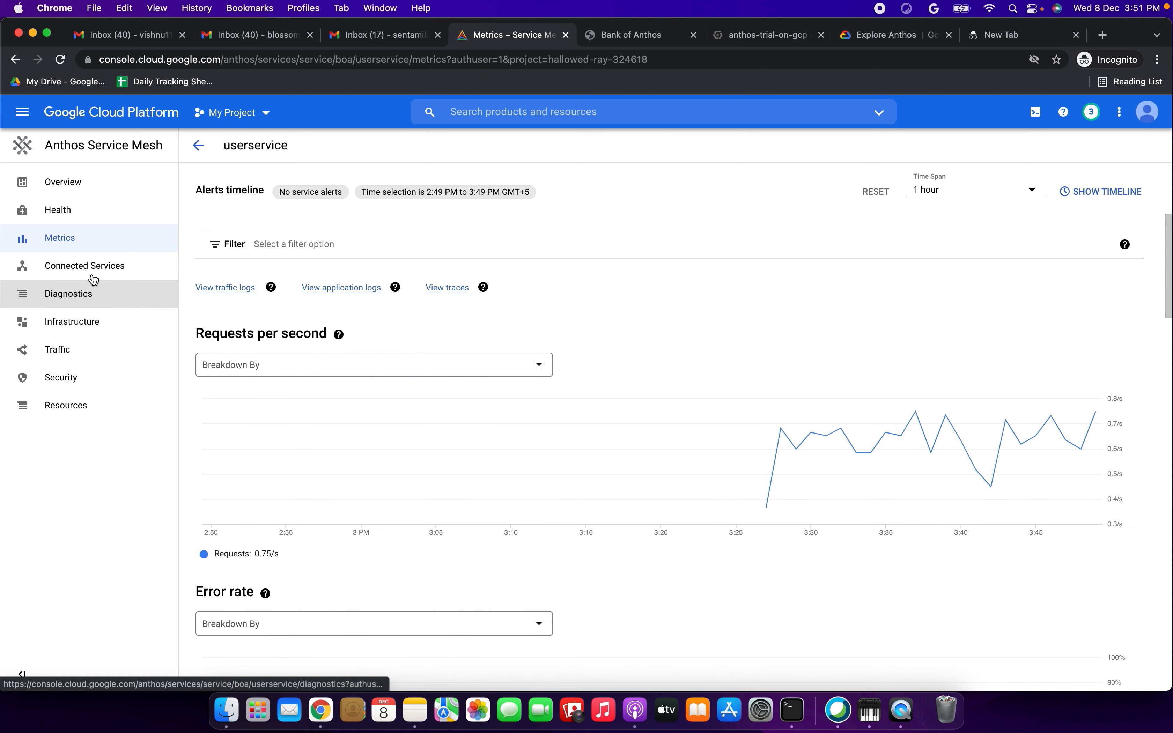
# - Review userservice's connected services, infrastructure, diagnostics and traffic views, including the canonical service details
pyautogui.click(111, 267)
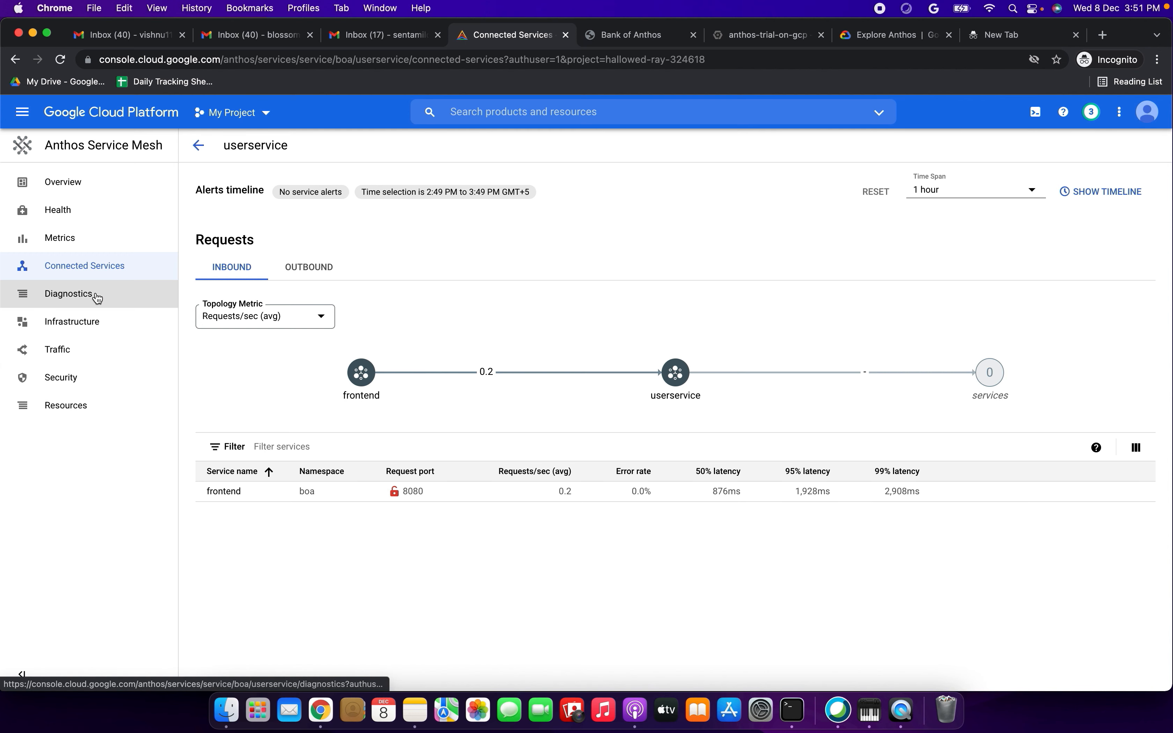
pyautogui.click(87, 323)
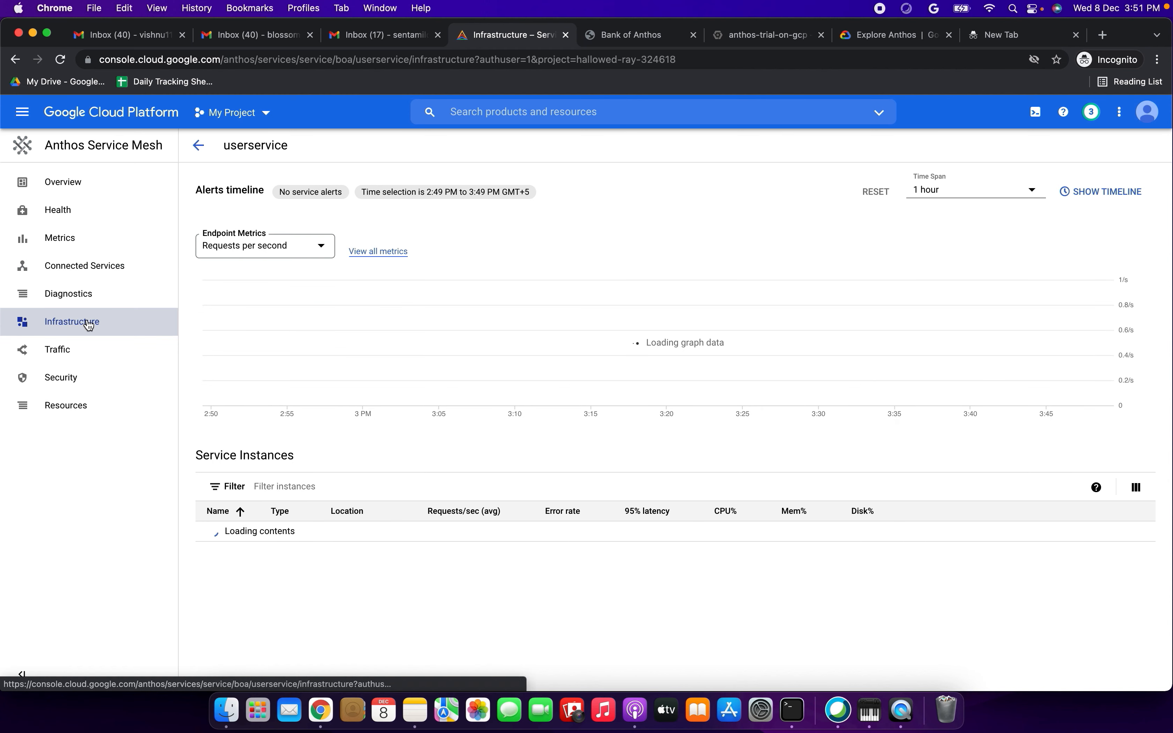
pyautogui.click(97, 297)
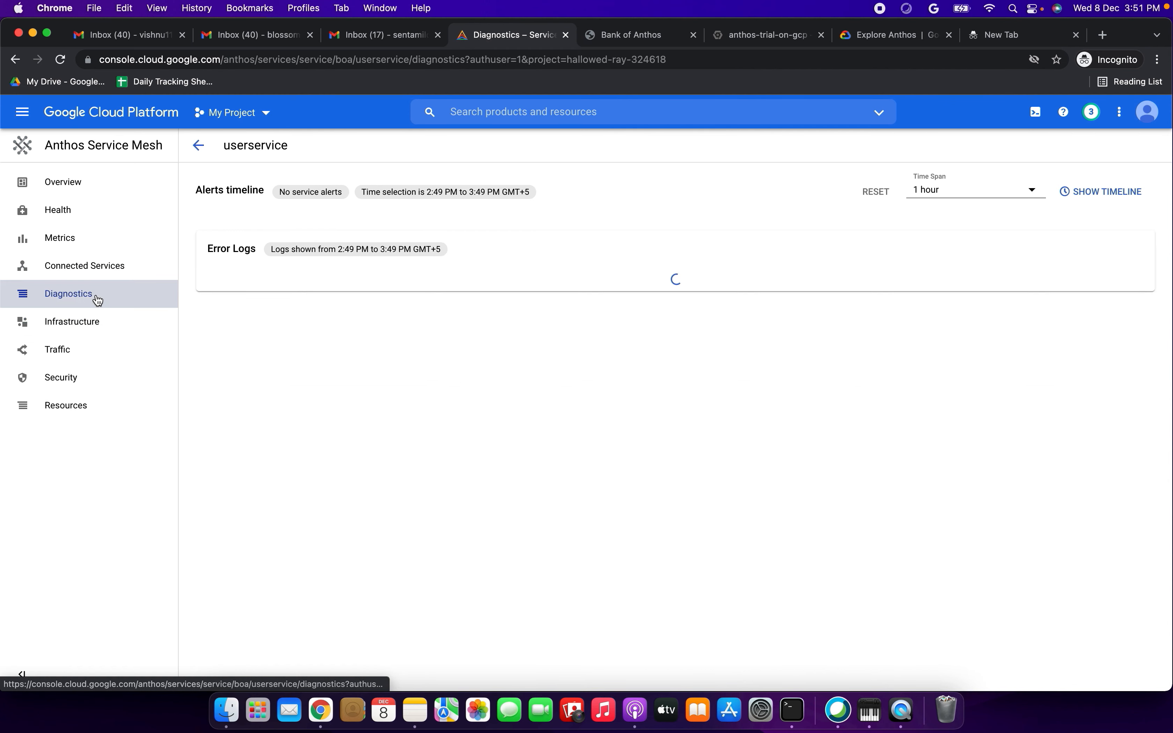
pyautogui.click(90, 348)
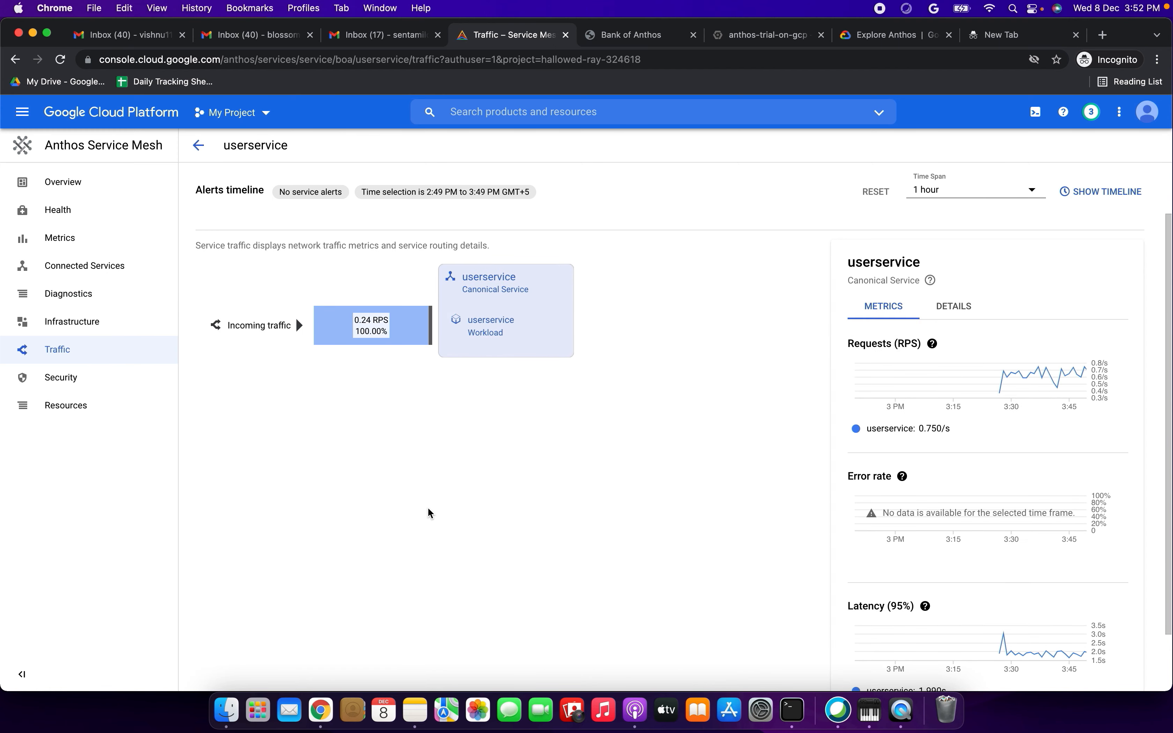
pyautogui.click(954, 312)
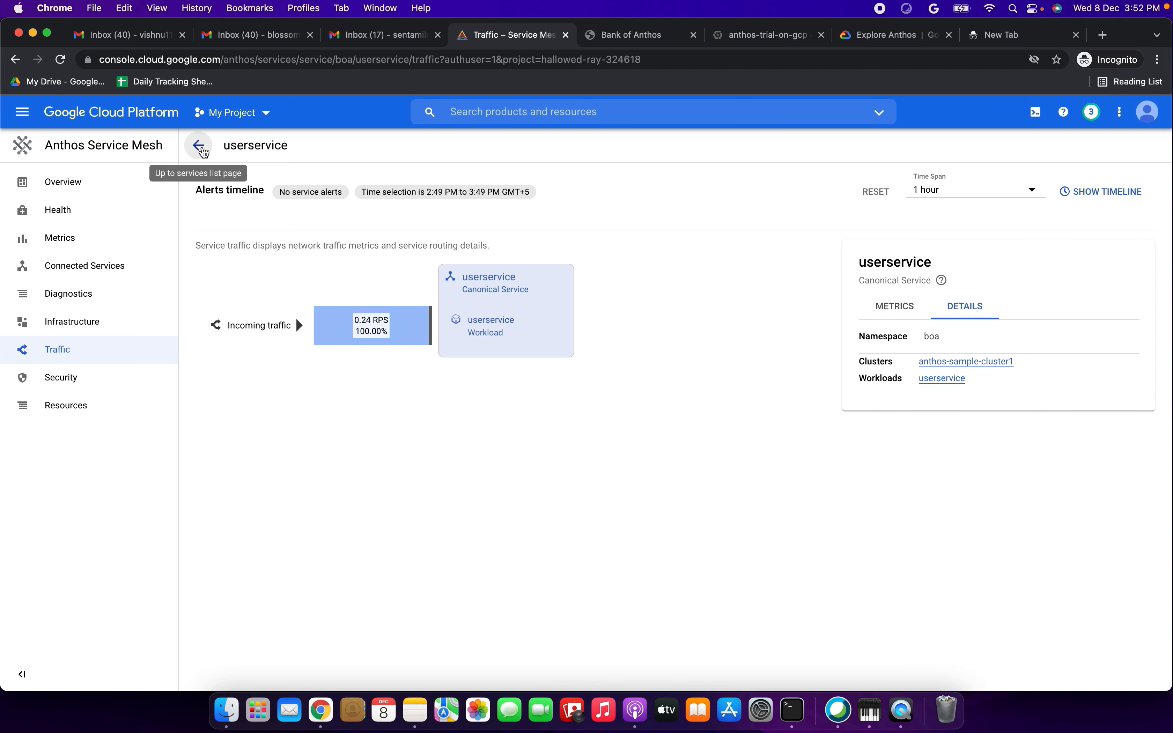
pyautogui.click(630, 35)
pyautogui.click(786, 35)
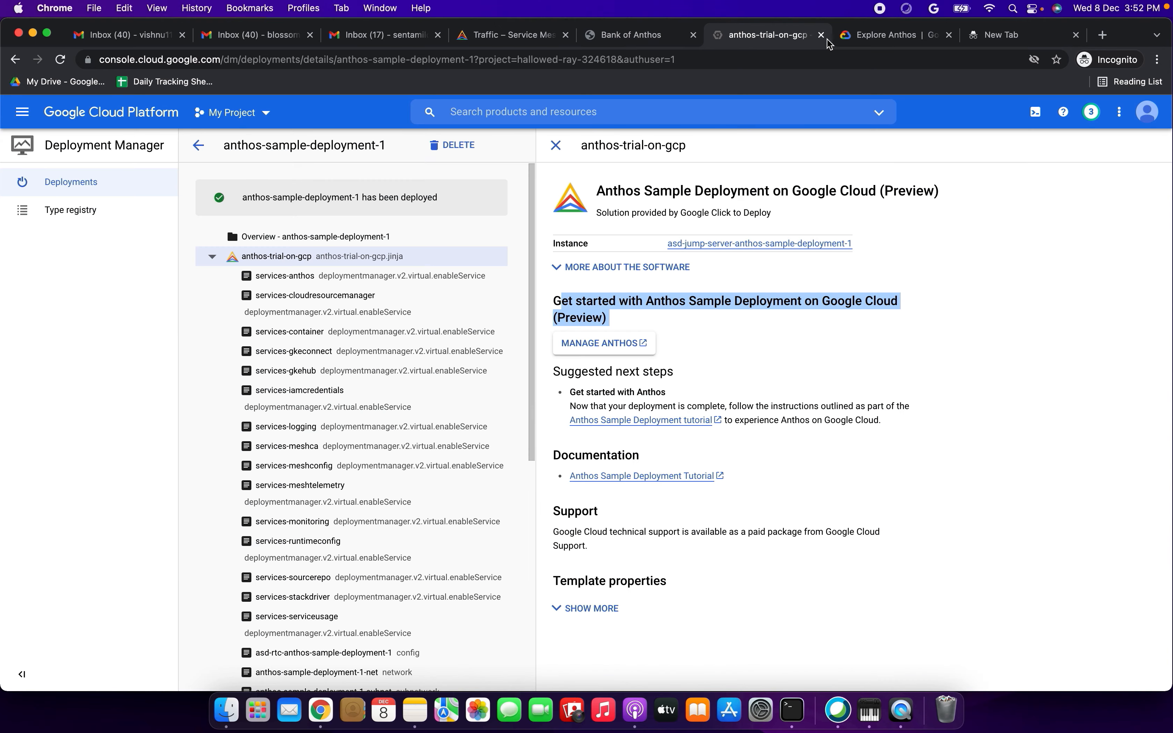
pyautogui.click(887, 38)
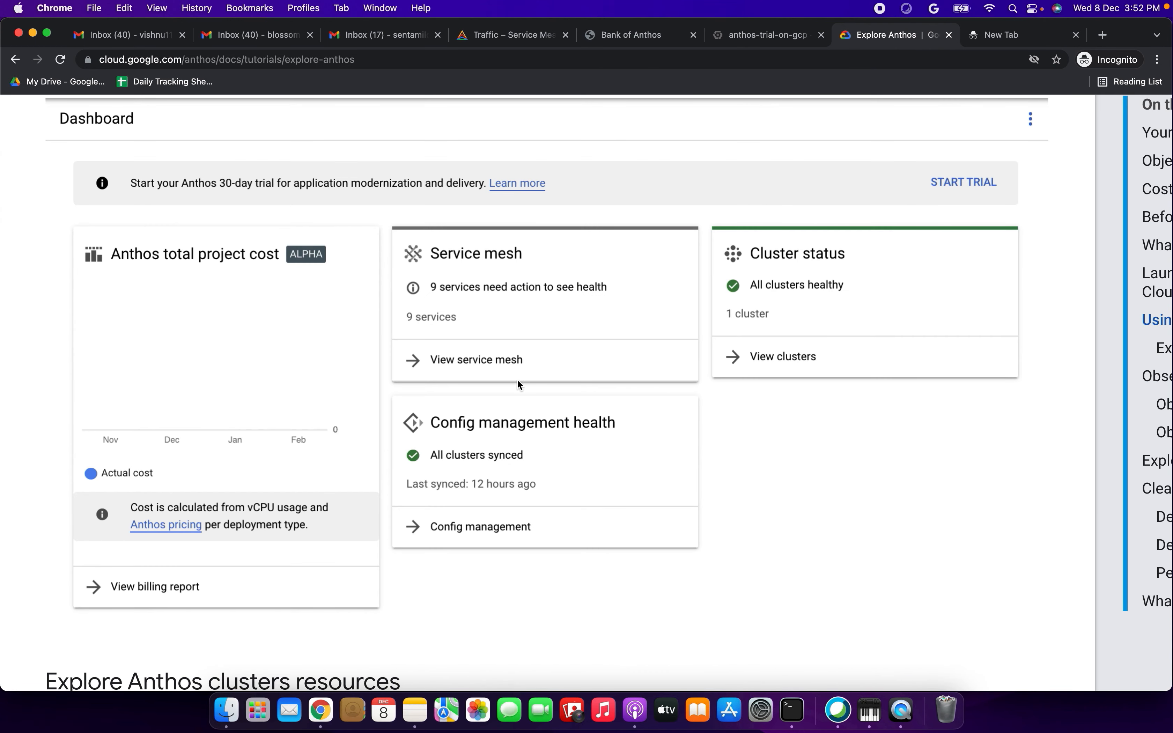
pyautogui.scroll(-4, 521, 355)
pyautogui.scroll(3, 520, 355)
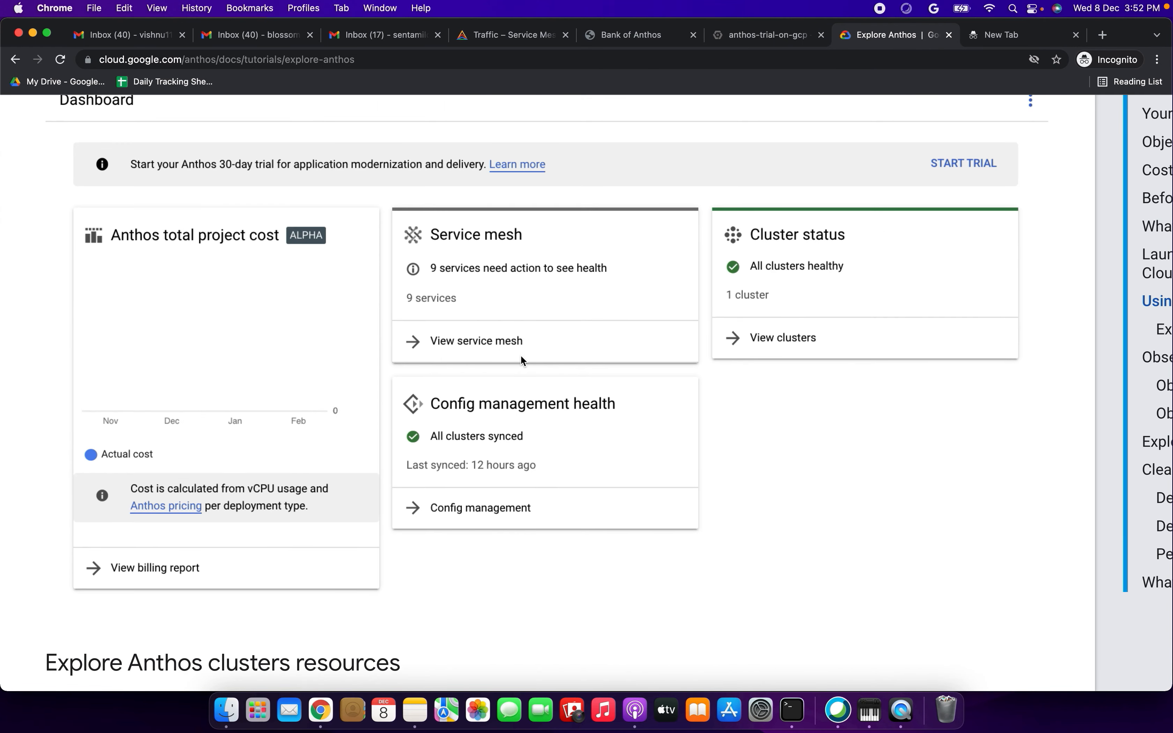
pyautogui.scroll(-1, 521, 358)
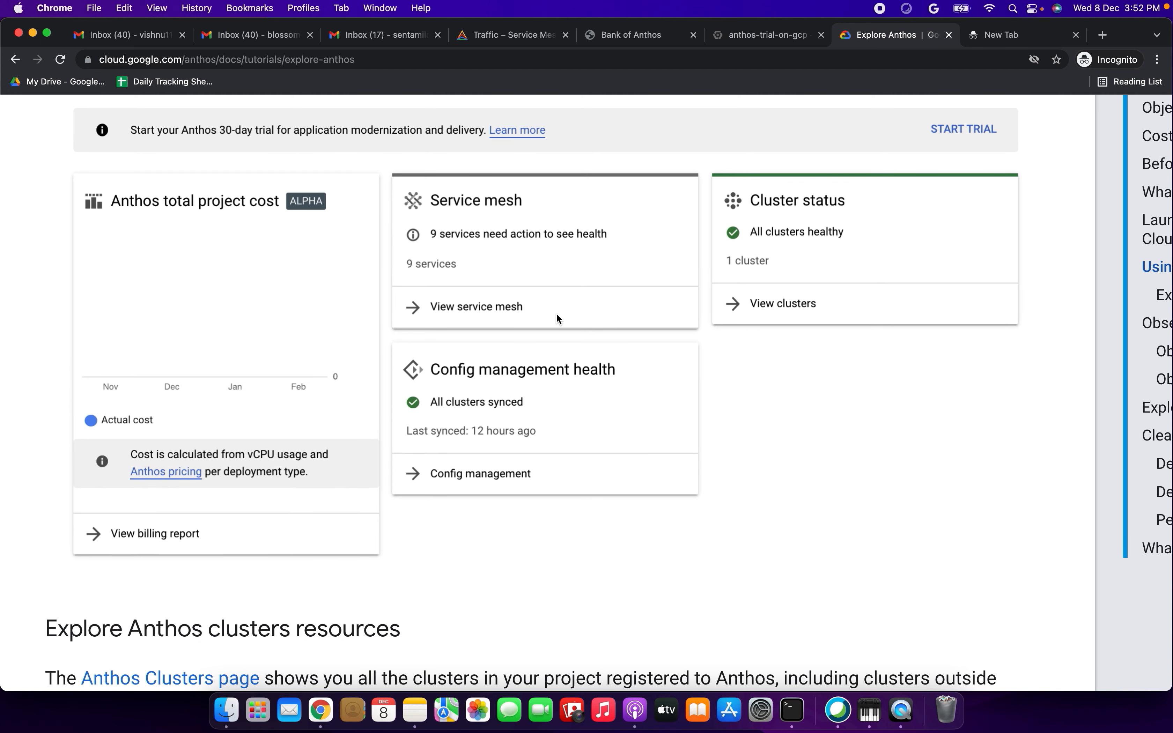
pyautogui.click(771, 37)
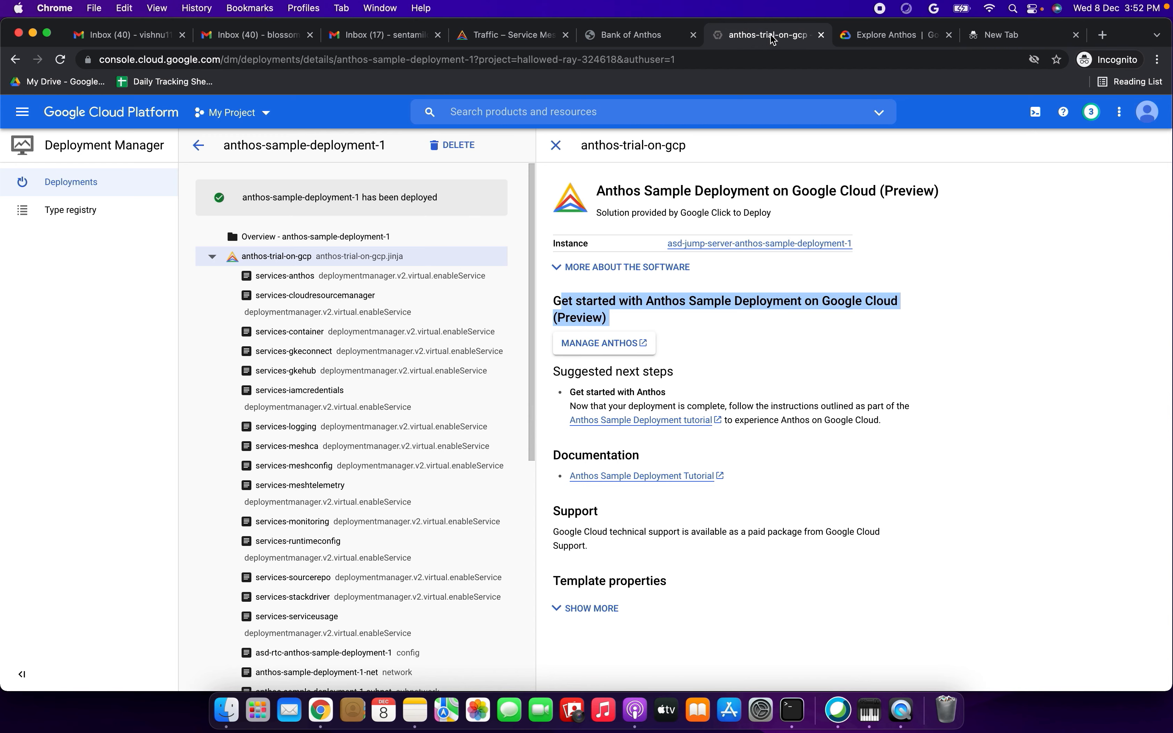
pyautogui.click(668, 37)
pyautogui.click(512, 39)
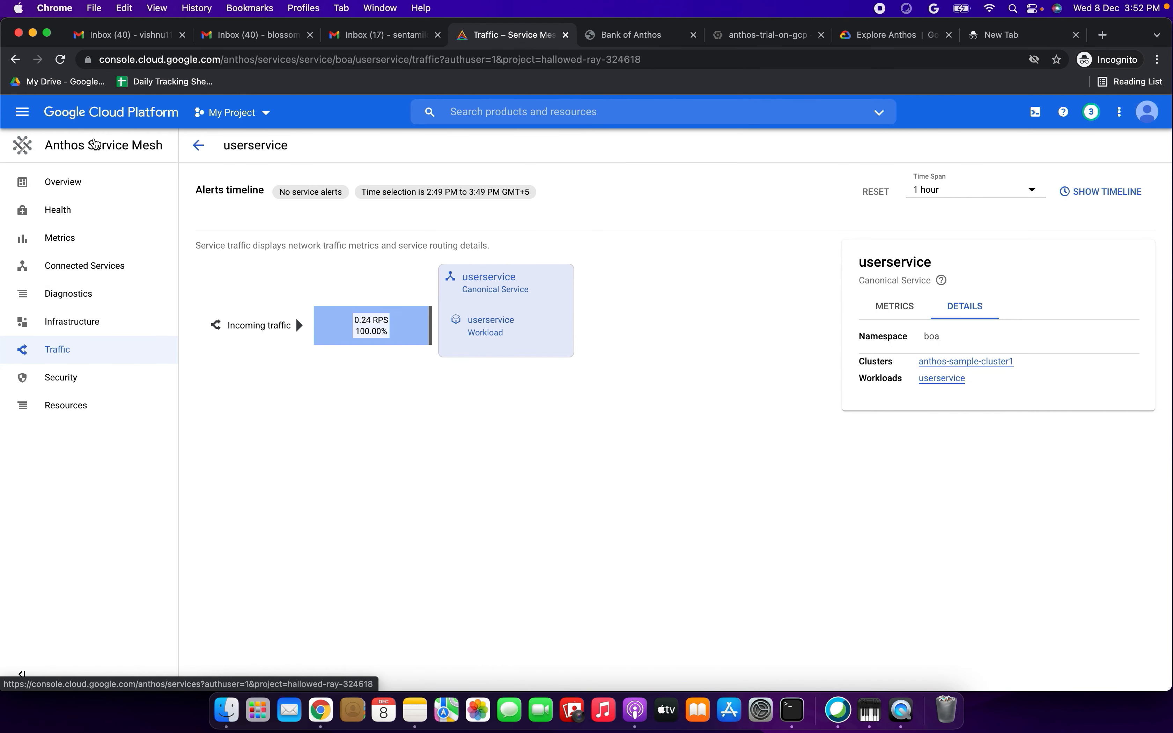
# - Inspect the config sync and policy controller details of anthos-sample-cluster1 in Anthos Config Management, then close them
pyautogui.click(96, 145)
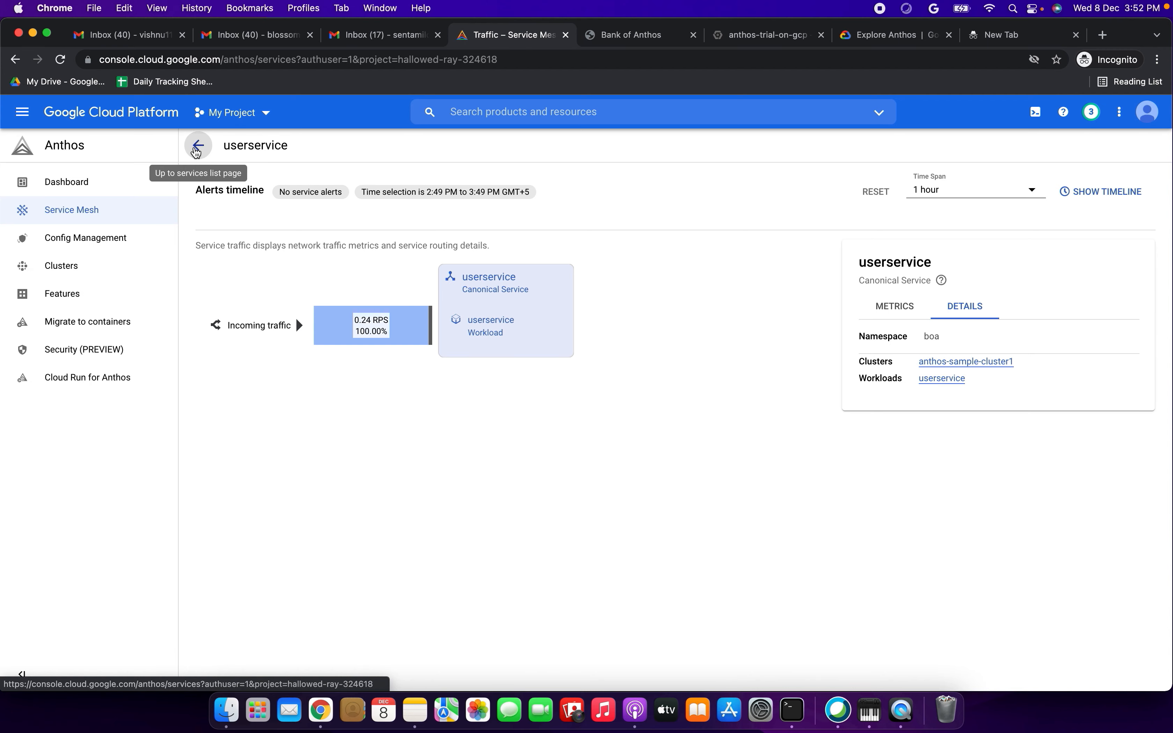
pyautogui.click(79, 237)
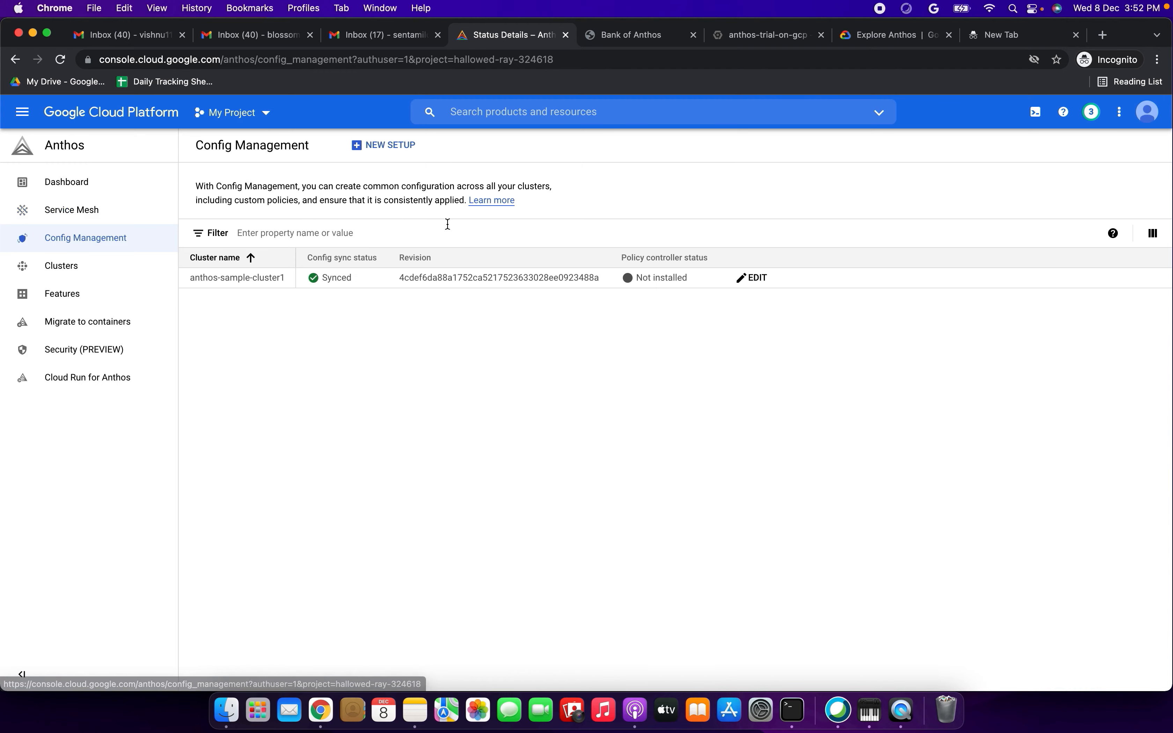
pyautogui.click(222, 286)
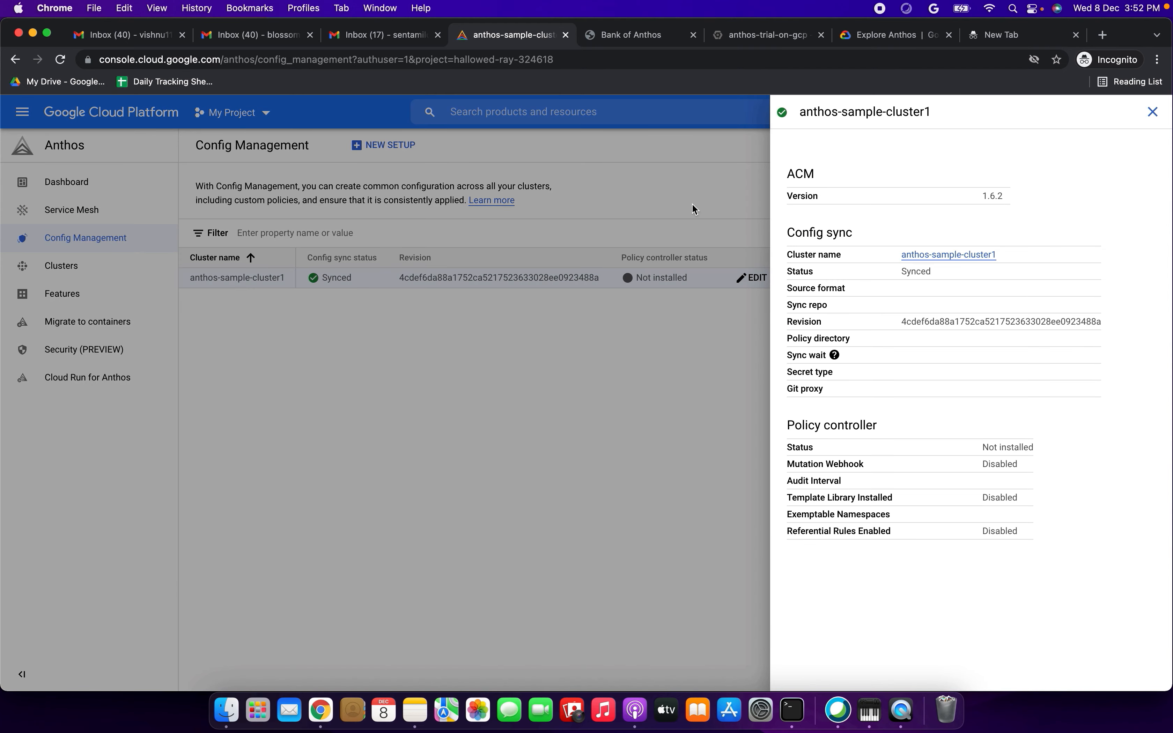
pyautogui.moveTo(802, 233); pyautogui.dragTo(867, 233)
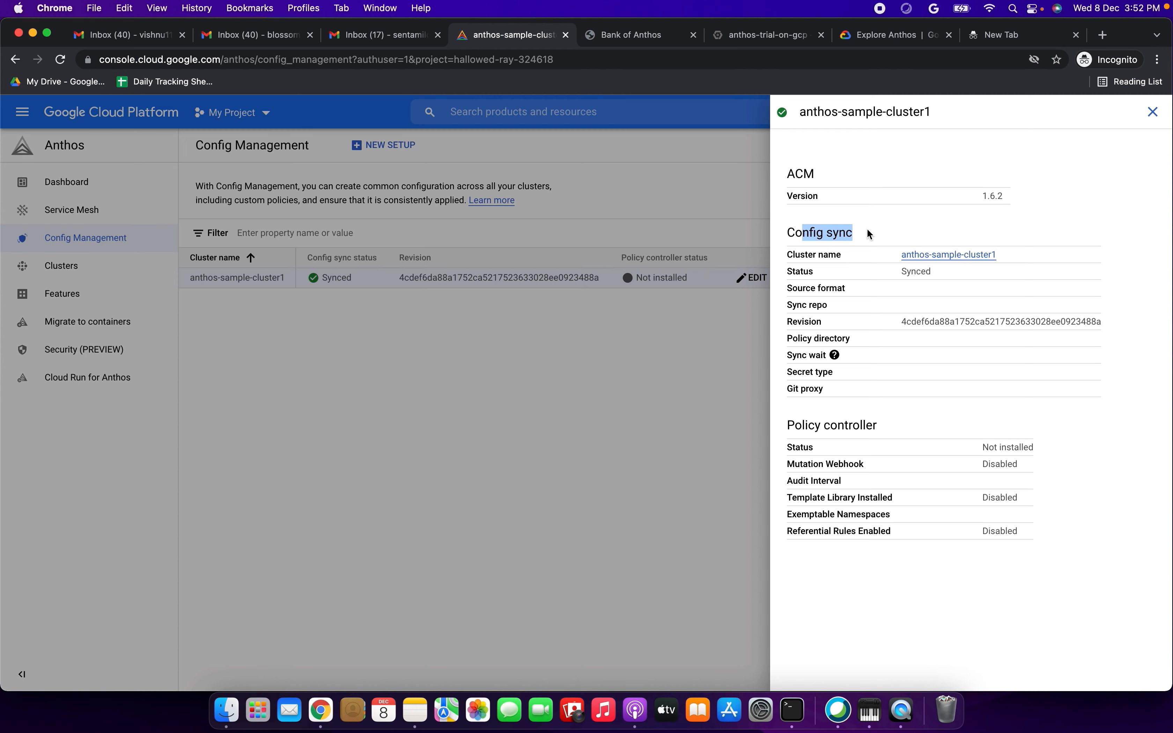
pyautogui.moveTo(815, 430); pyautogui.dragTo(877, 427)
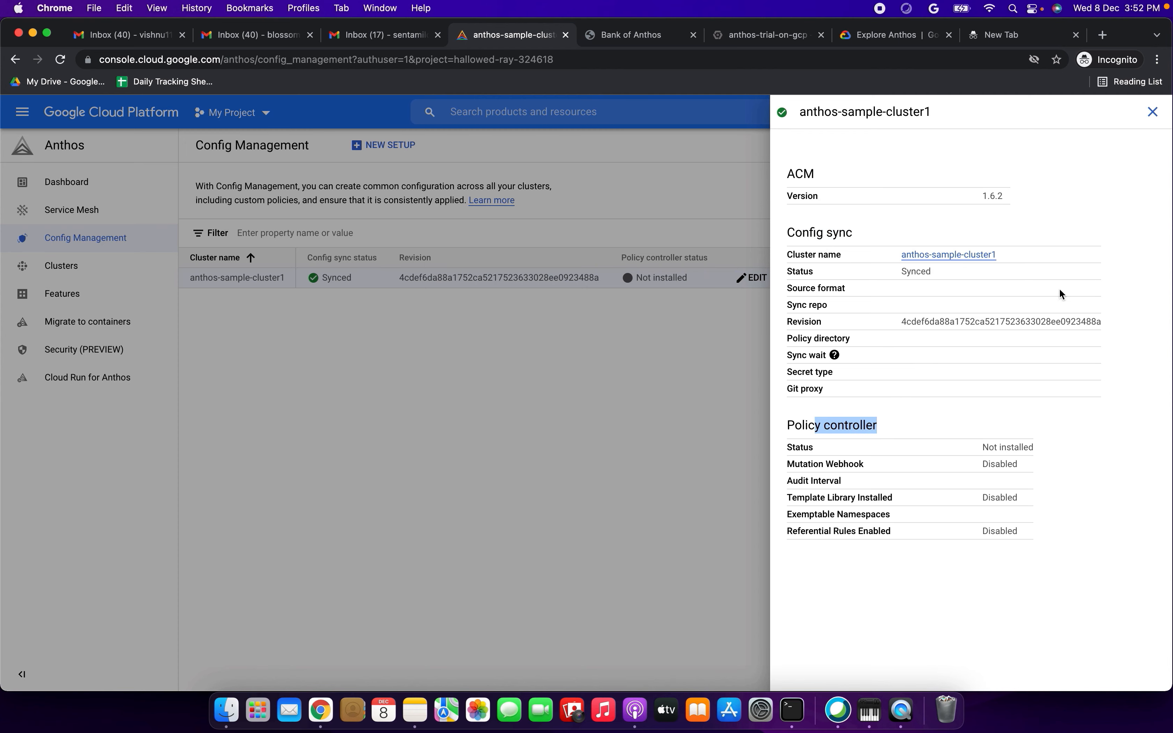
pyautogui.click(1153, 112)
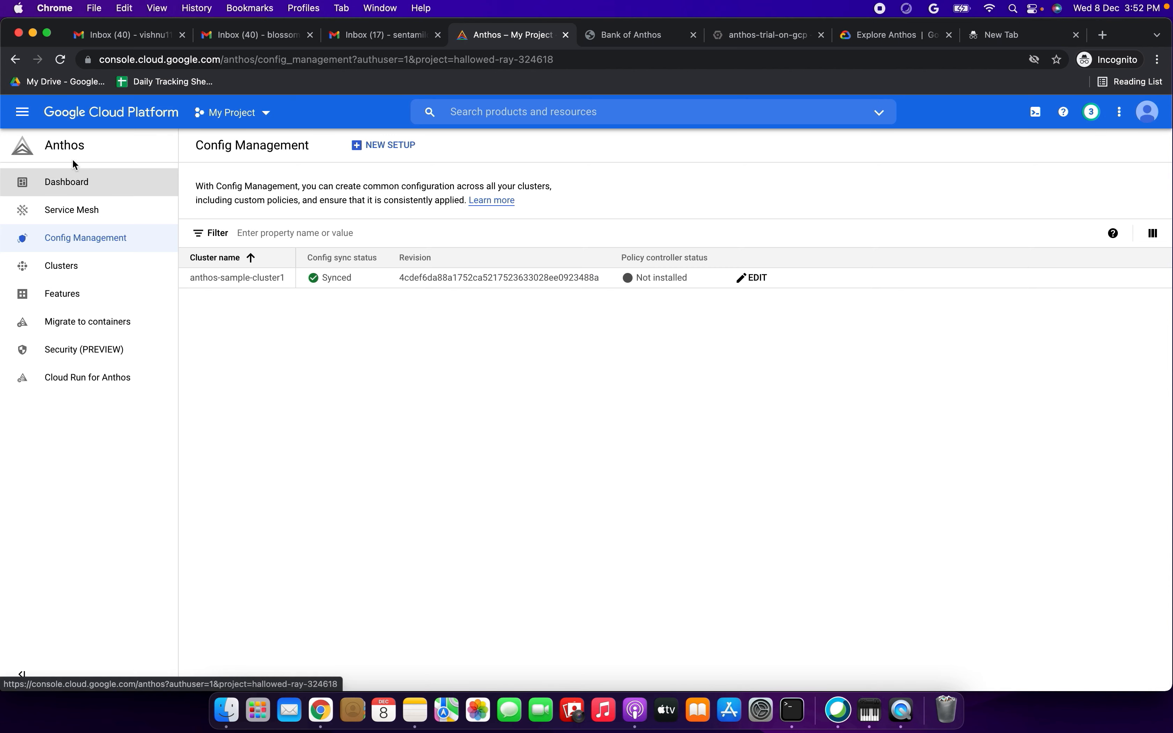
# - Place the Explore Anthos tutorial page directly after the Anthos console page and go to its Clean up section
pyautogui.moveTo(867, 44); pyautogui.dragTo(611, 42)
pyautogui.scroll(-12, 449, 427)
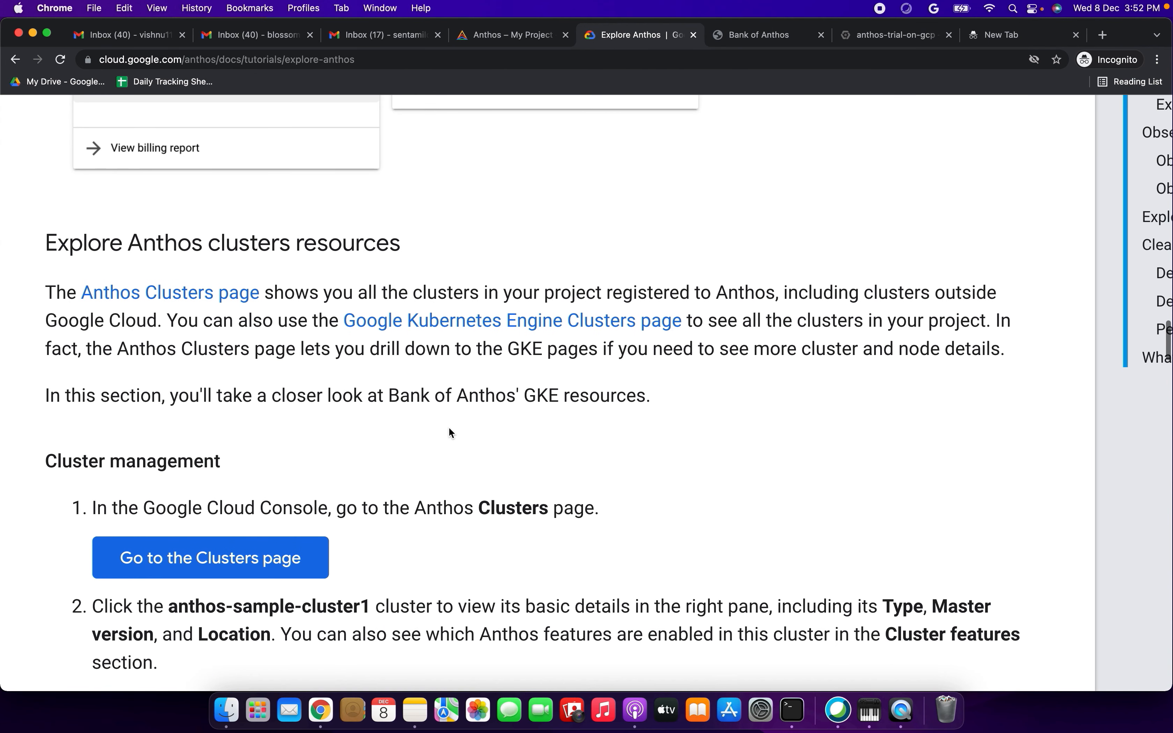
pyautogui.scroll(-15, 302, 431)
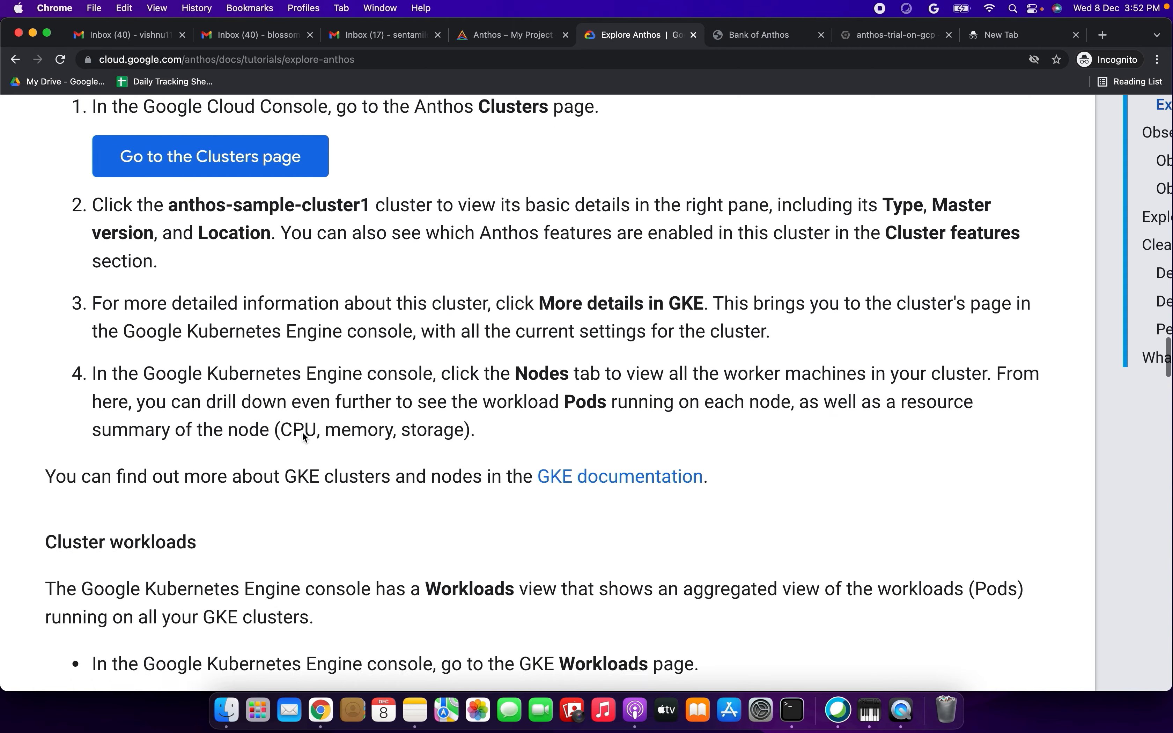
pyautogui.scroll(-15, 302, 432)
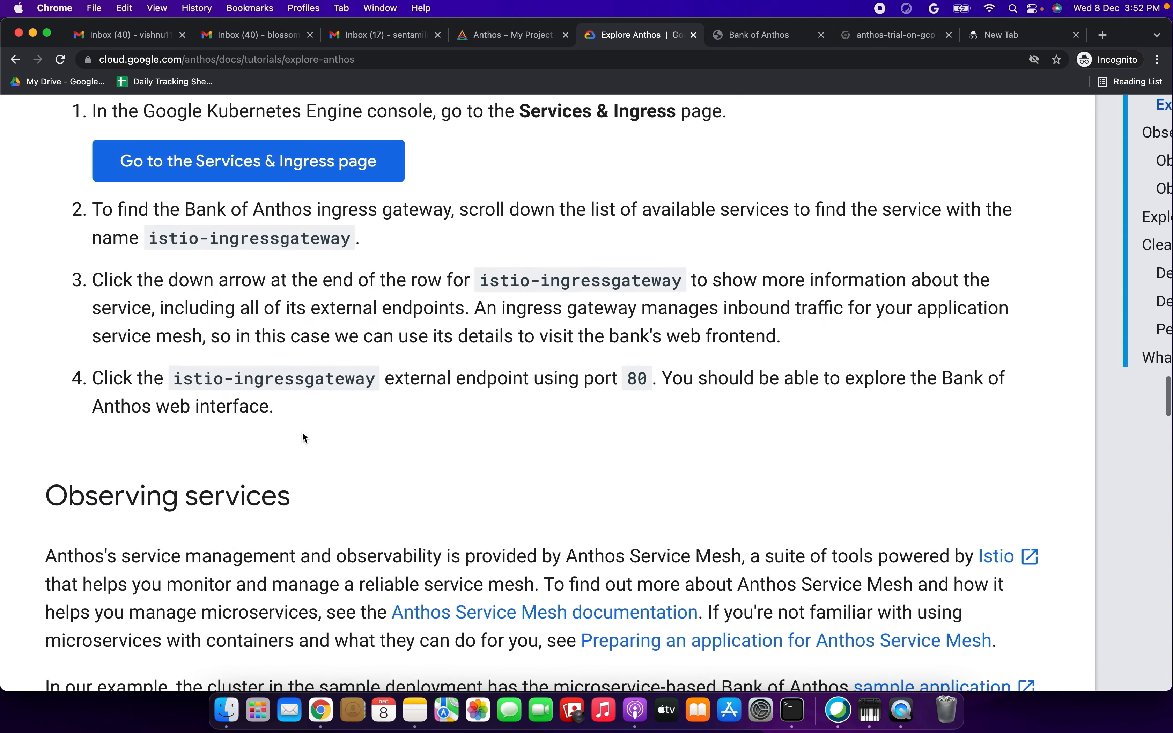
pyautogui.scroll(-20, 303, 436)
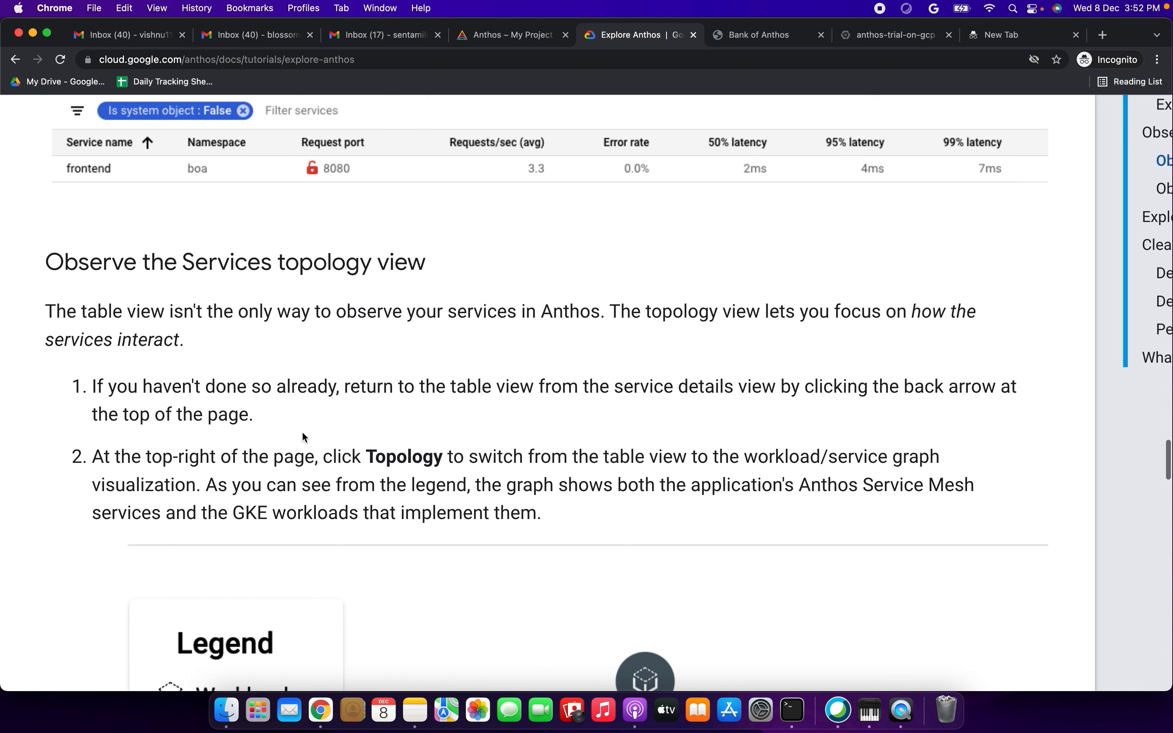
pyautogui.scroll(-20, 302, 433)
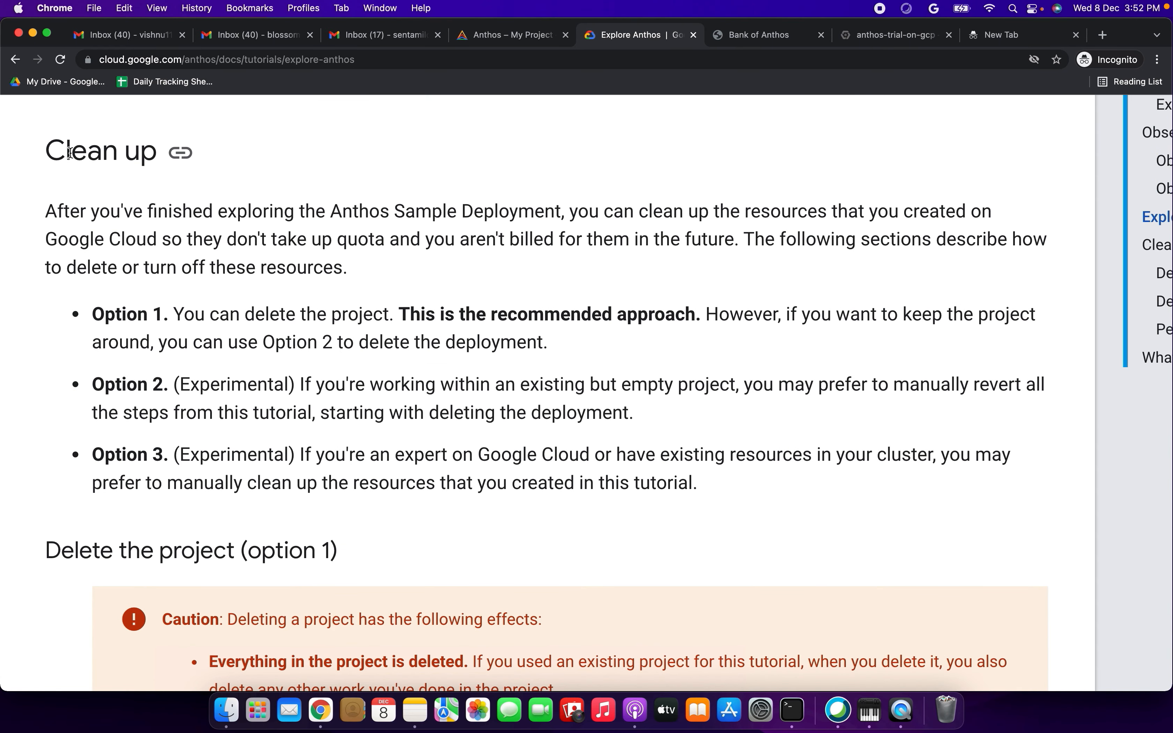
# - Read the tutorial's three clean-up options and the caution about deleting the project
pyautogui.moveTo(68, 151); pyautogui.dragTo(173, 151)
pyautogui.moveTo(50, 212); pyautogui.dragTo(364, 273)
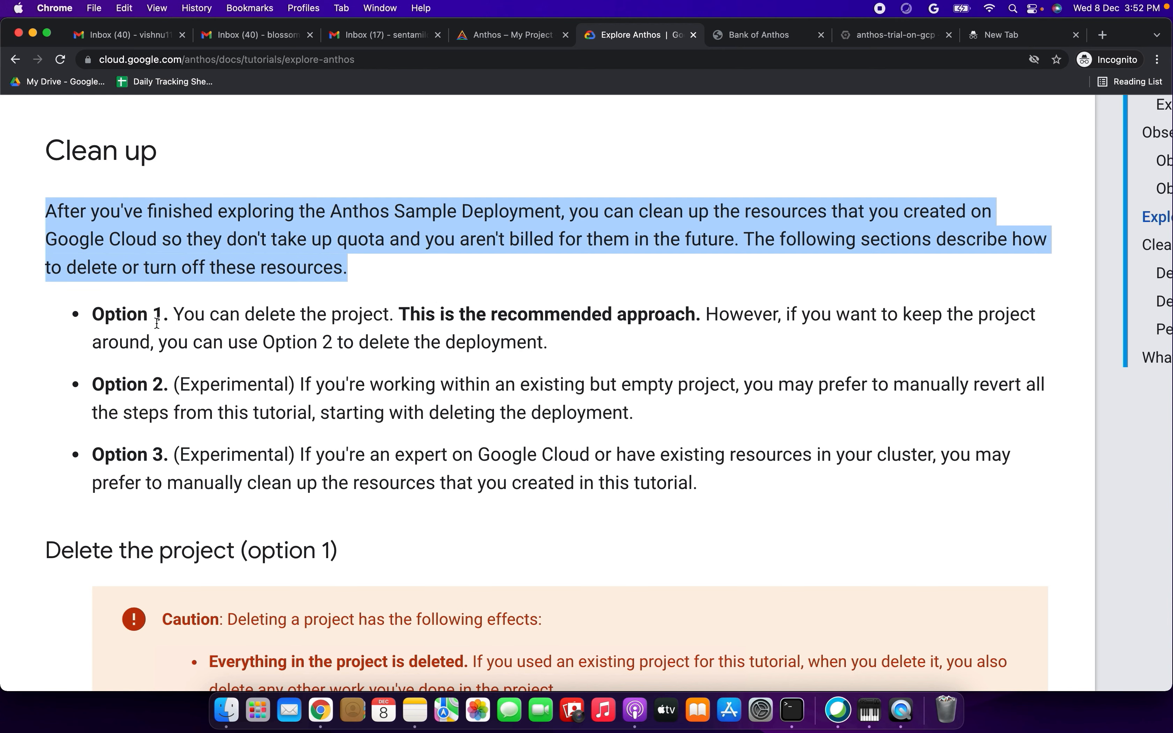
pyautogui.moveTo(173, 315); pyautogui.dragTo(384, 314)
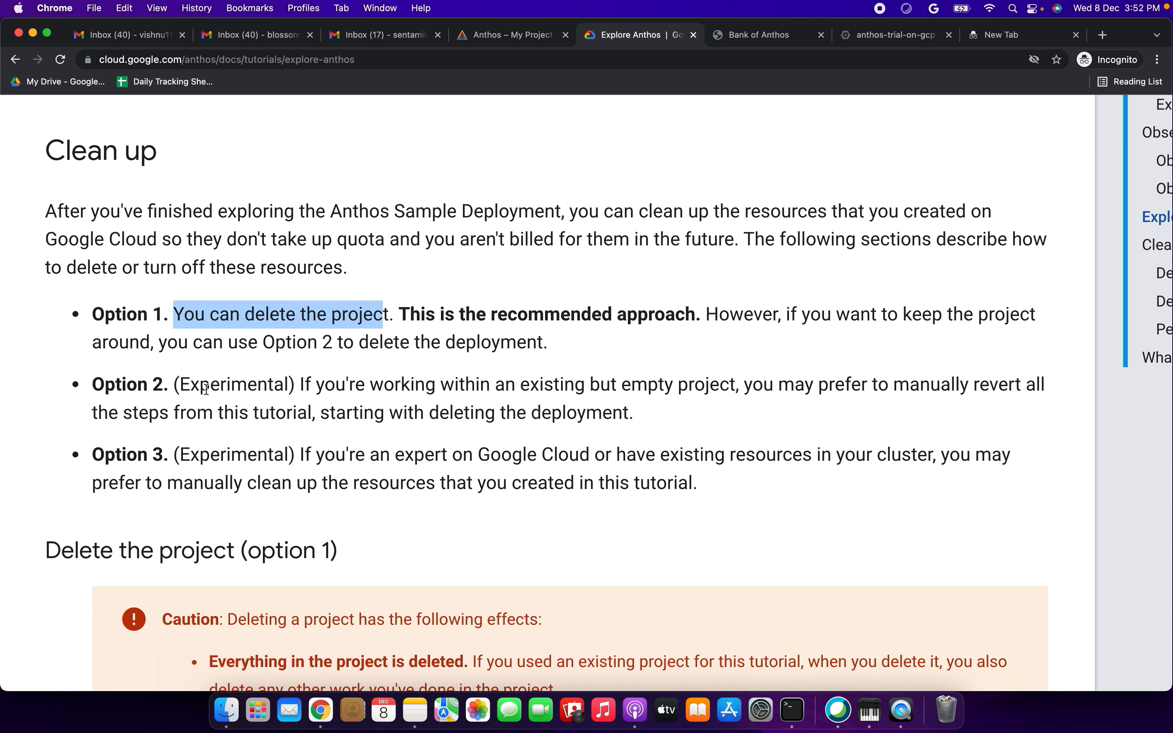
pyautogui.moveTo(187, 388); pyautogui.dragTo(673, 414)
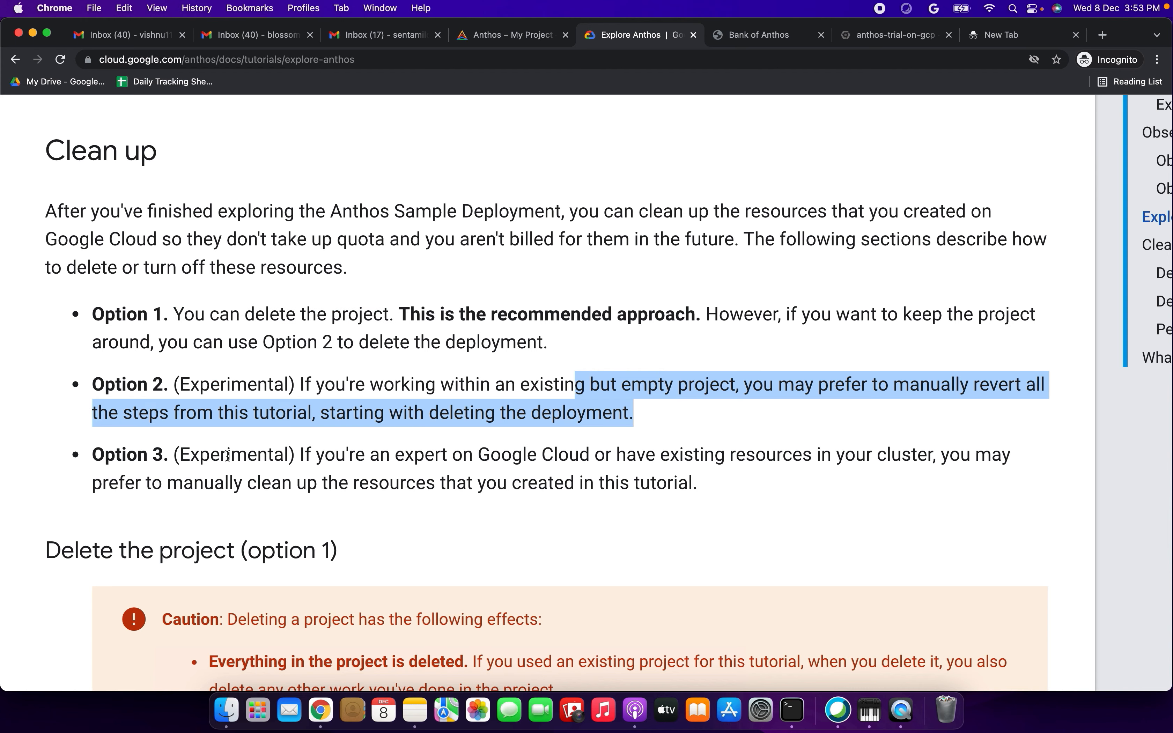
pyautogui.moveTo(97, 456); pyautogui.dragTo(730, 484)
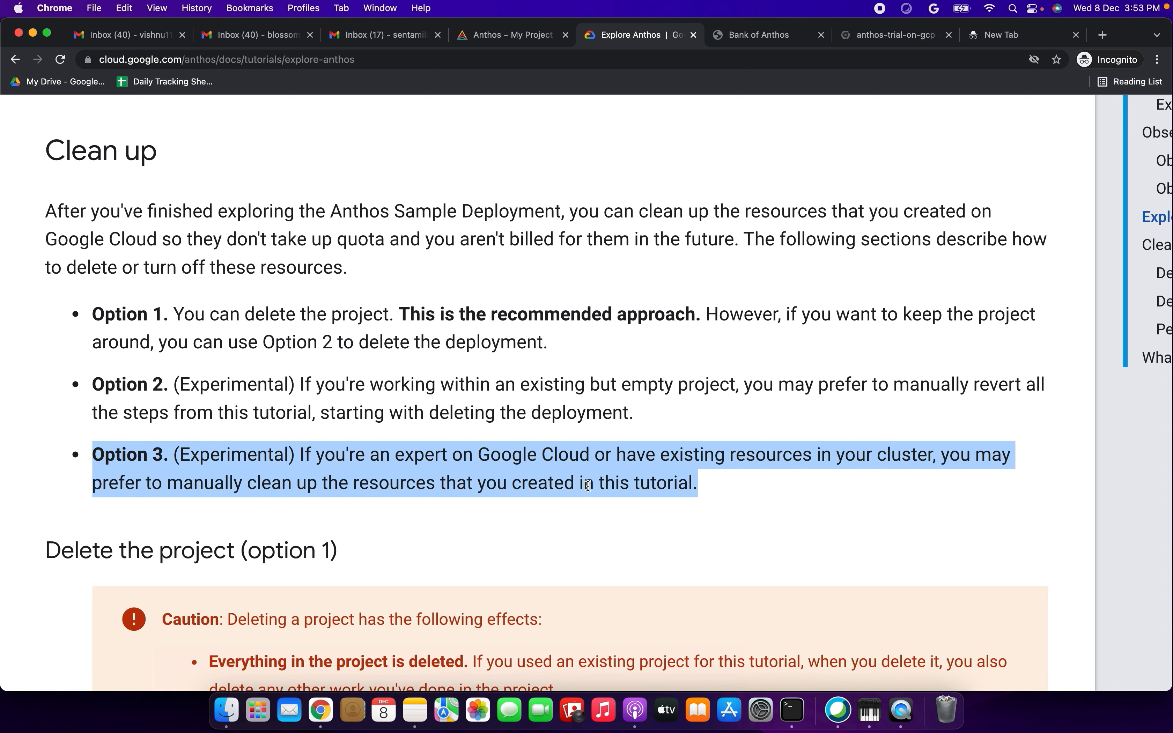
pyautogui.scroll(-6, 588, 485)
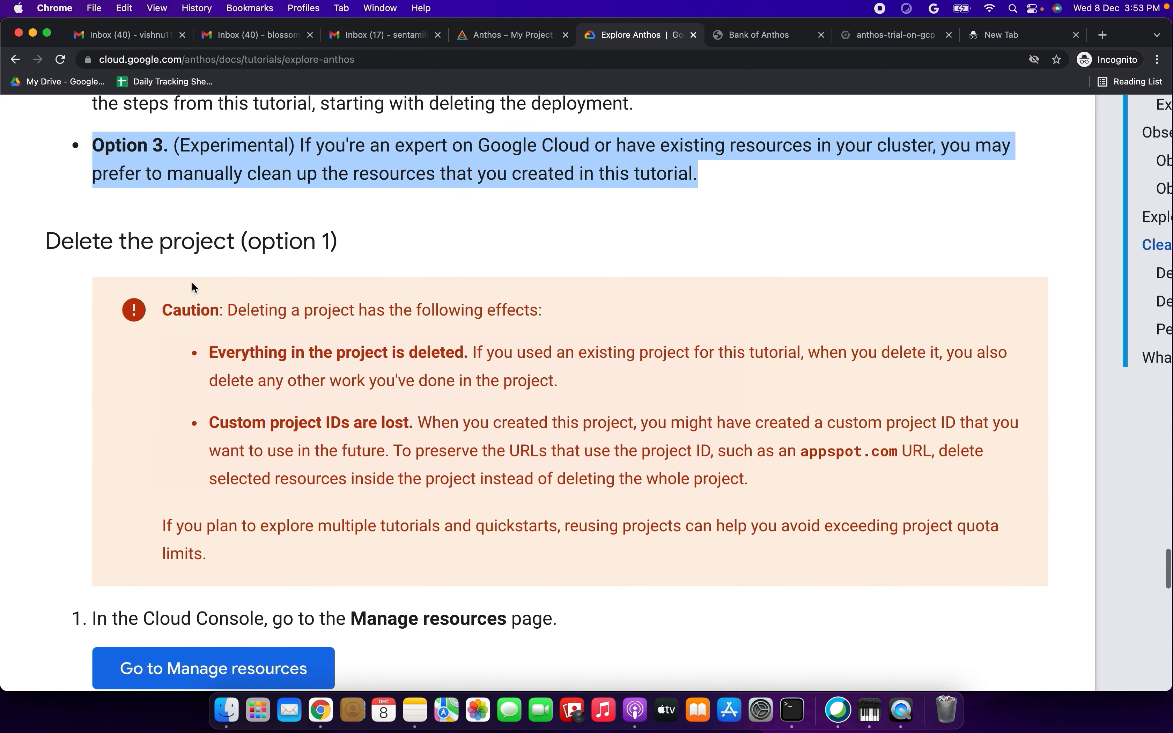
# - Read the tutorial's instructions for deleting the project (option 1), including the caution and the Manage resources procedure
pyautogui.click(130, 238)
pyautogui.moveTo(130, 239); pyautogui.dragTo(463, 238)
pyautogui.scroll(-5, 463, 238)
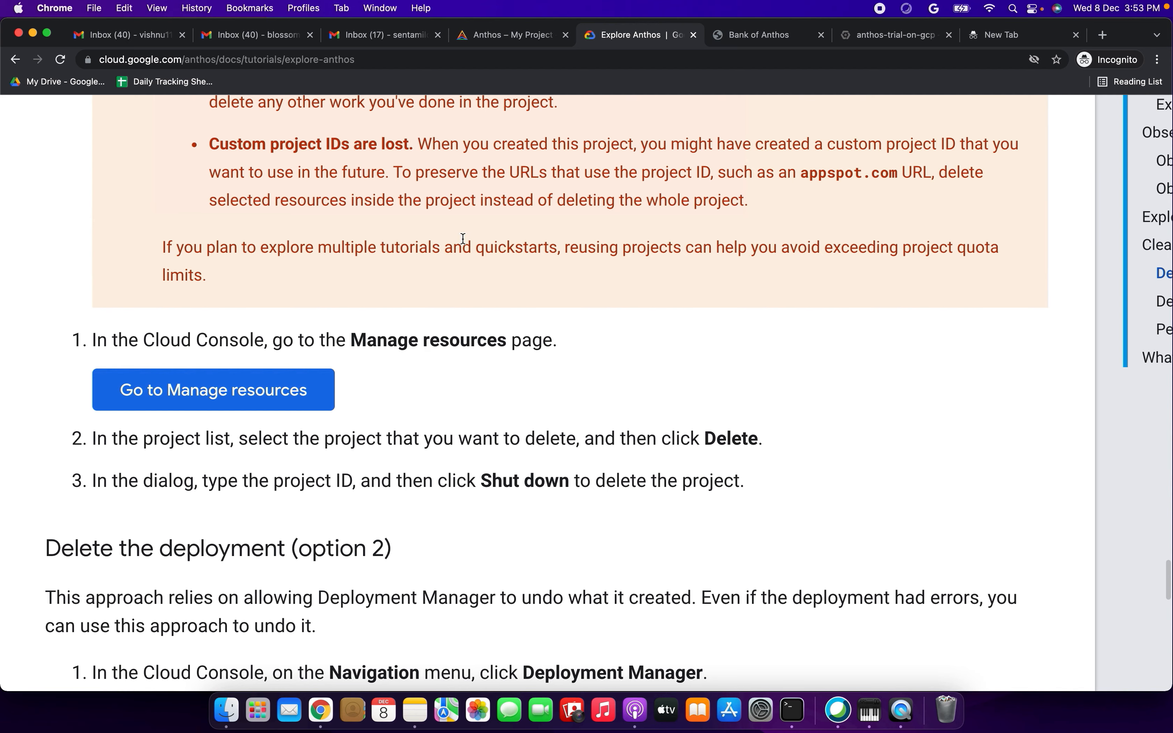
pyautogui.scroll(-1, 463, 238)
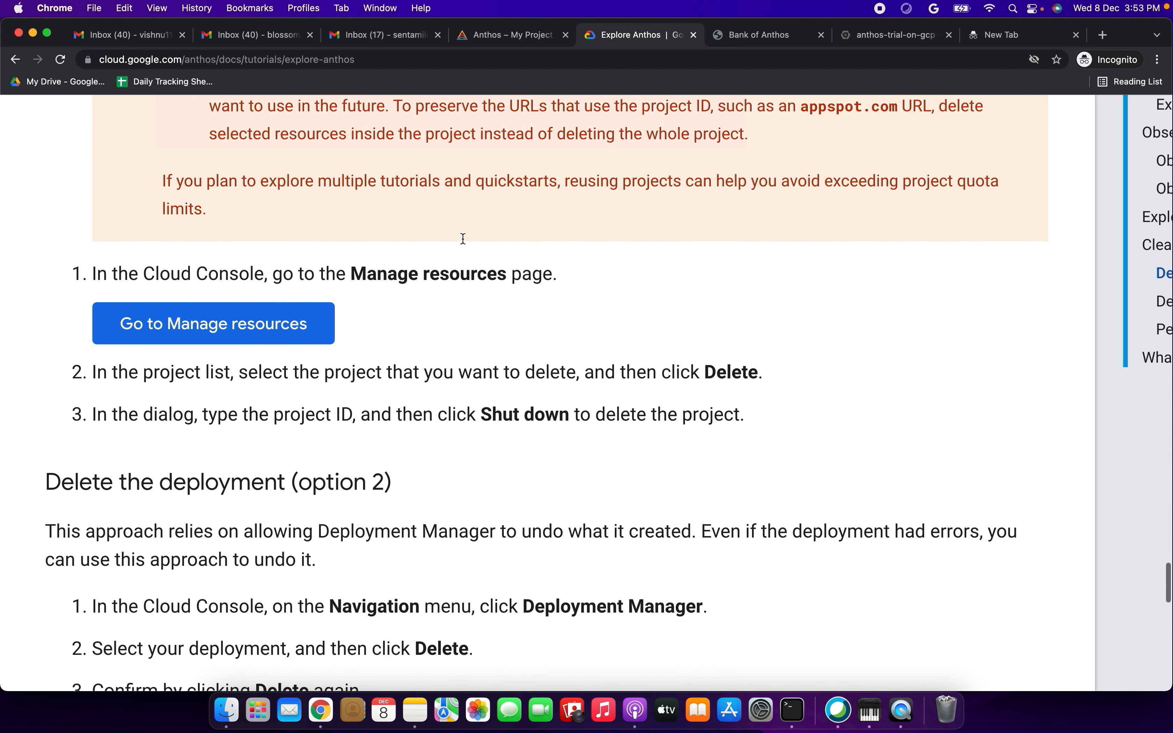
pyautogui.scroll(5, 462, 237)
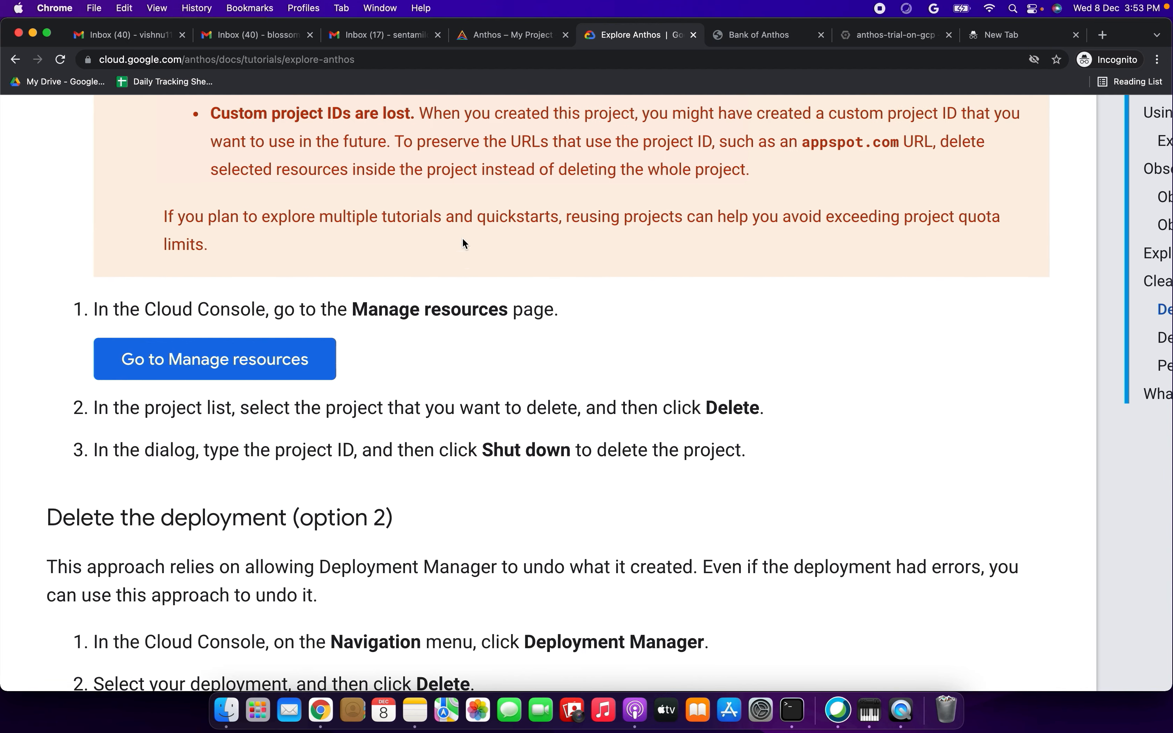
pyautogui.scroll(-3, 463, 238)
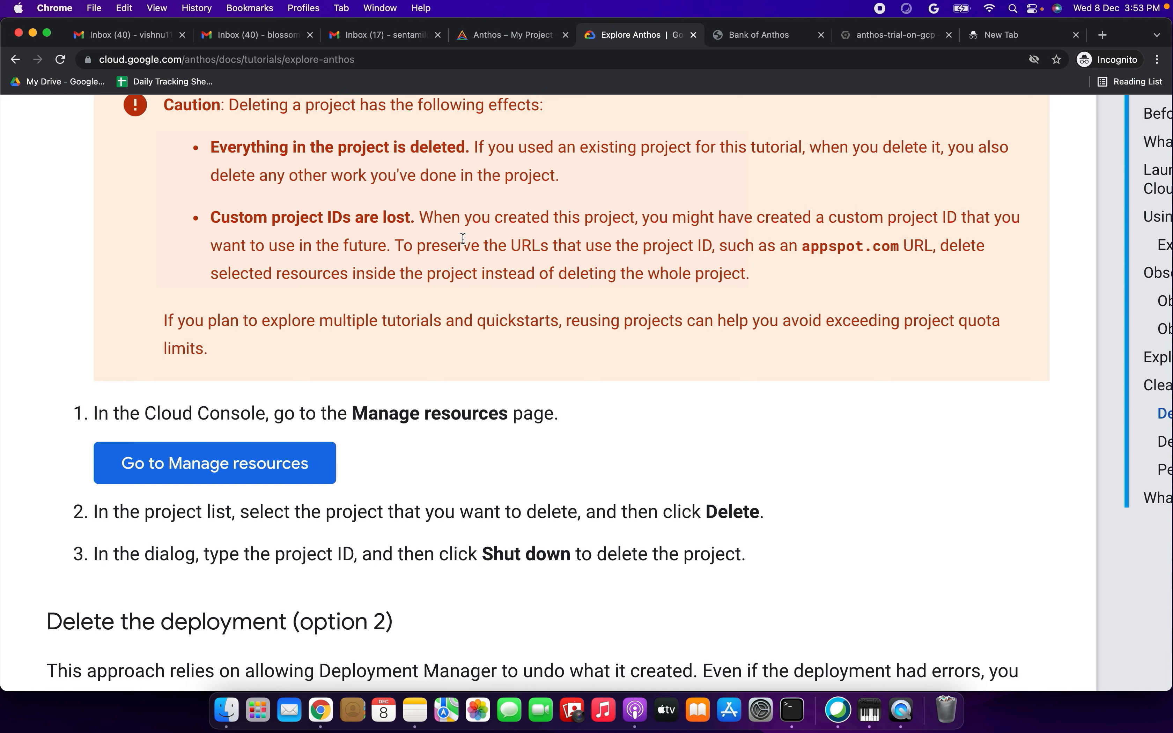
# - Read the tutorial's instructions for deleting the deployment through Deployment Manager (option 2)
pyautogui.scroll(-8, 463, 239)
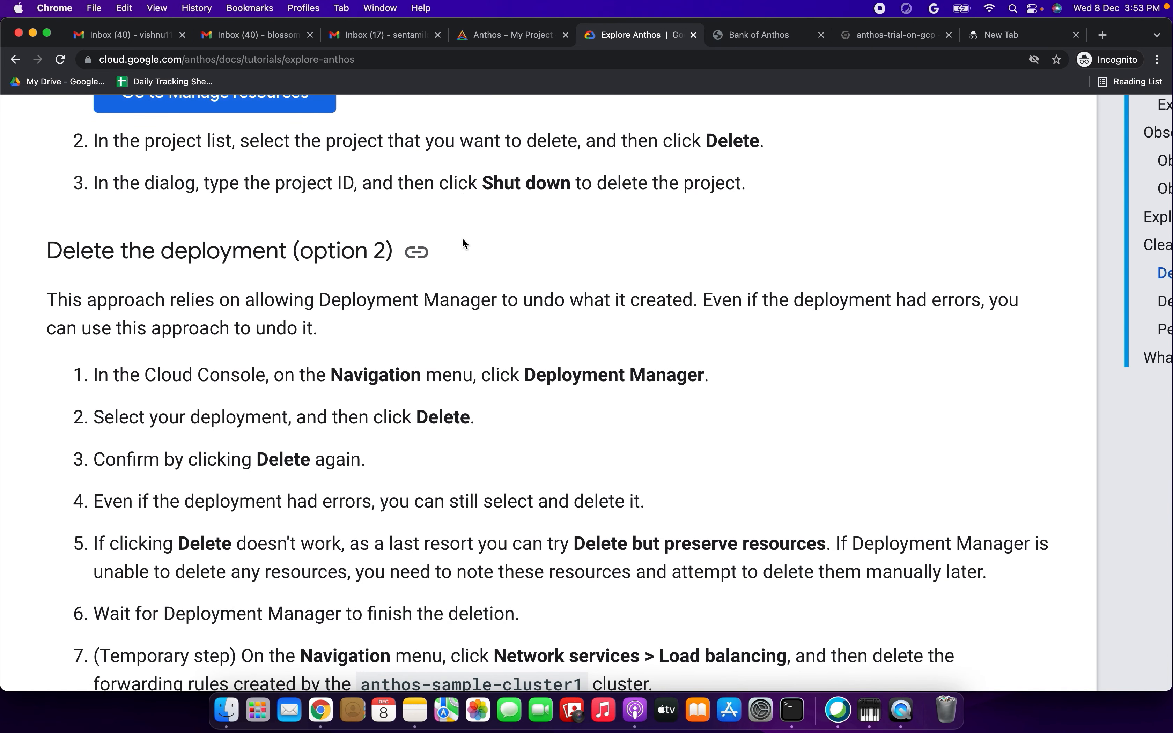
pyautogui.scroll(-2, 517, 290)
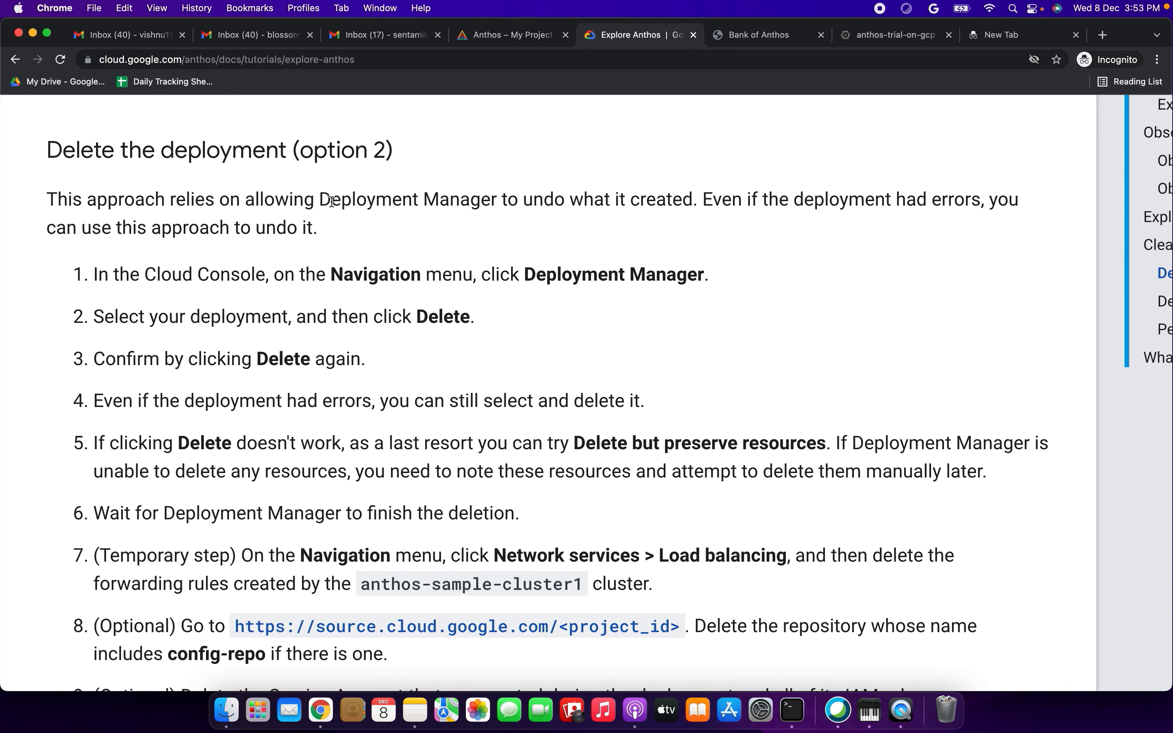
pyautogui.click(81, 151)
pyautogui.moveTo(81, 151); pyautogui.dragTo(293, 151)
pyautogui.moveTo(58, 199); pyautogui.dragTo(302, 221)
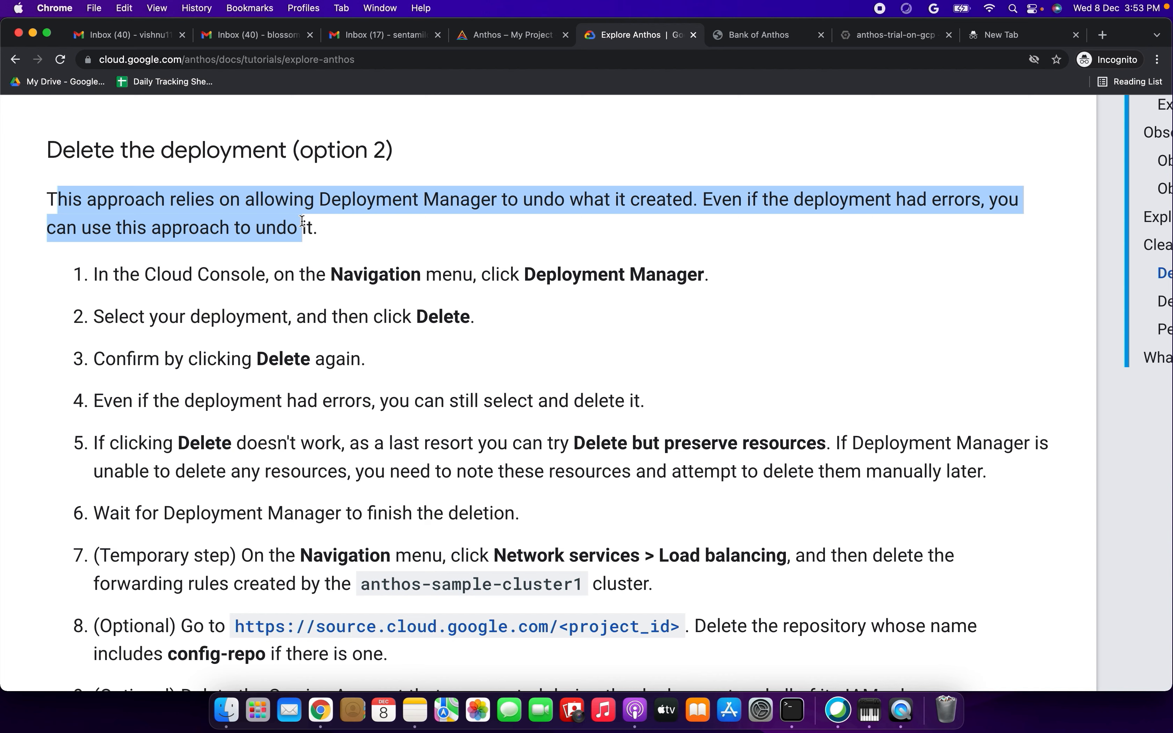
pyautogui.moveTo(192, 276); pyautogui.dragTo(608, 276)
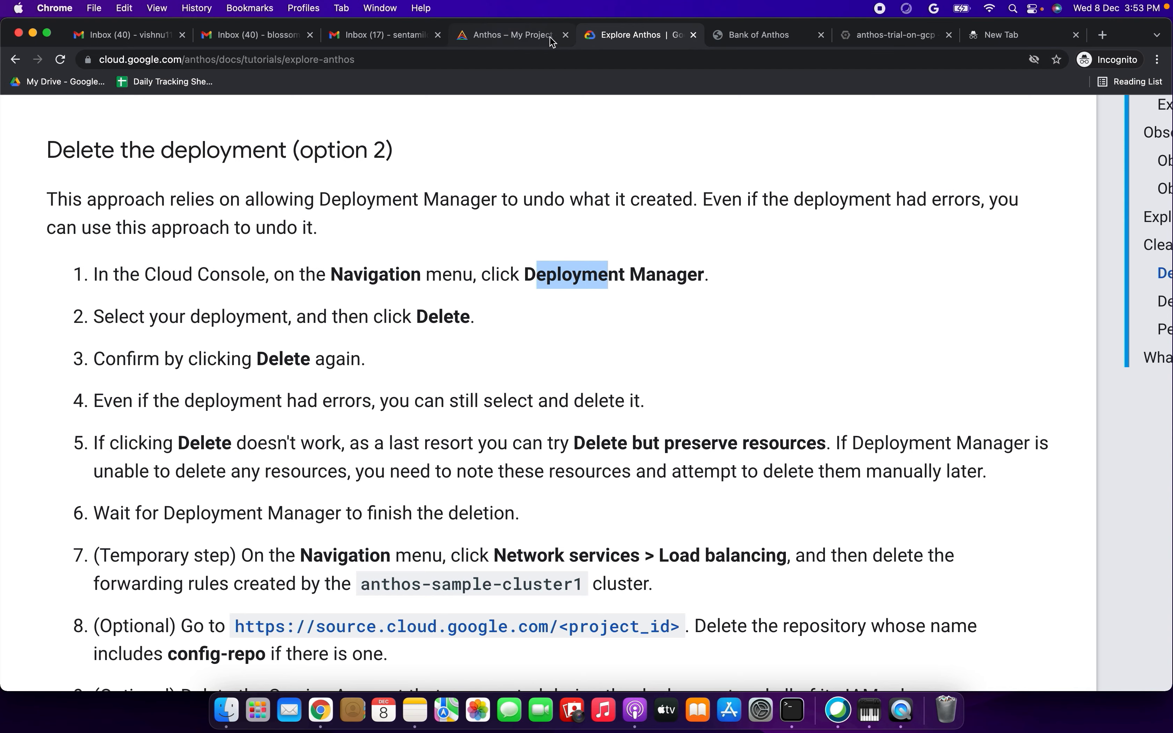
# - From Deployment Manager's deployments list, delete anthos-sample-deployment-1 together with all resources created by it, such as VMs, load balancers and disks
pyautogui.click(752, 42)
pyautogui.click(846, 45)
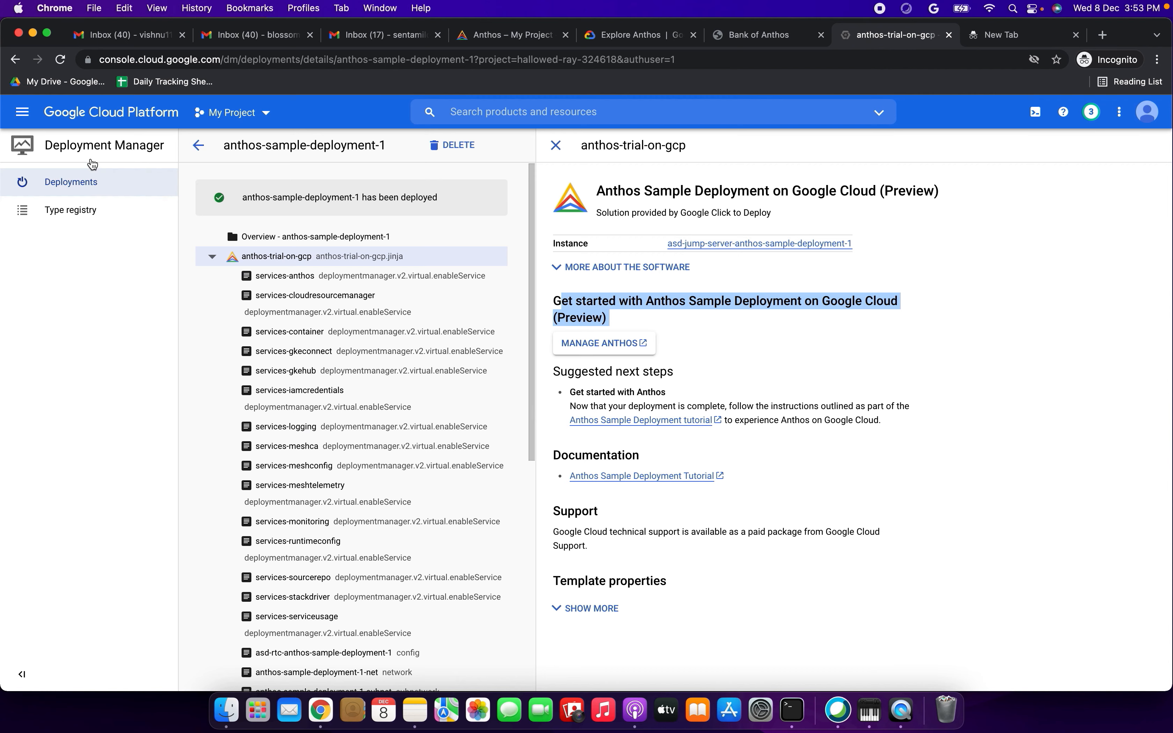
pyautogui.click(198, 146)
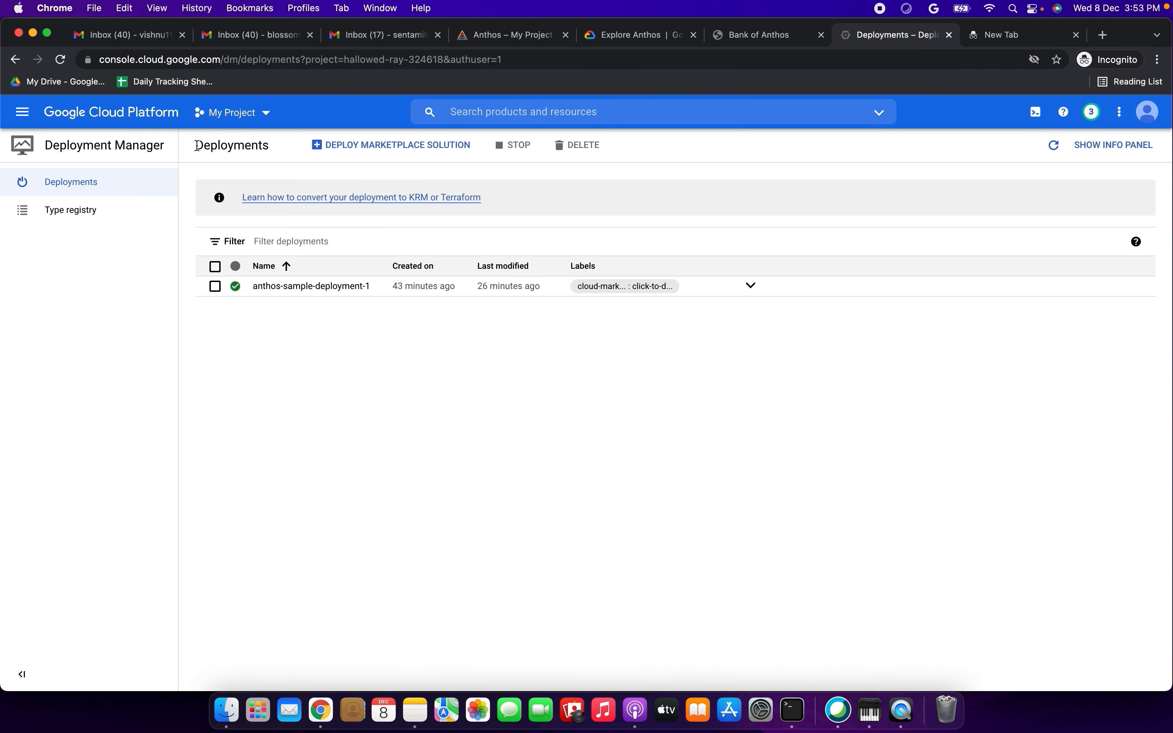
pyautogui.click(215, 286)
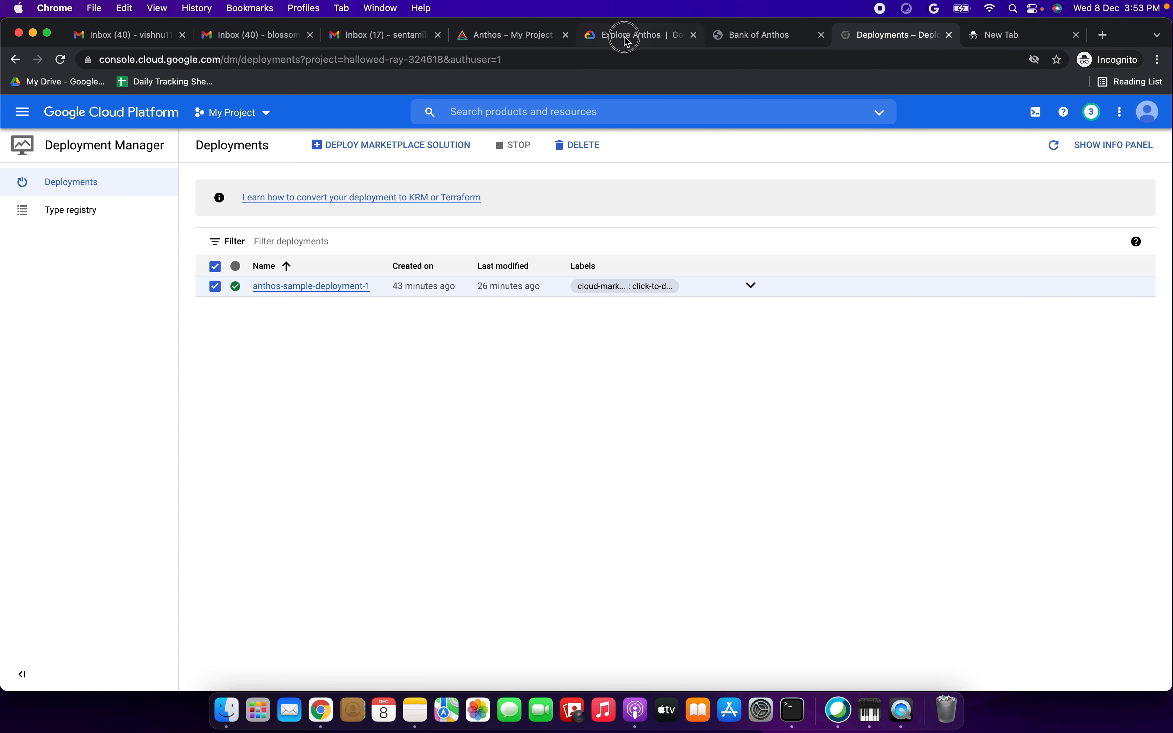
pyautogui.moveTo(630, 35); pyautogui.dragTo(771, 35)
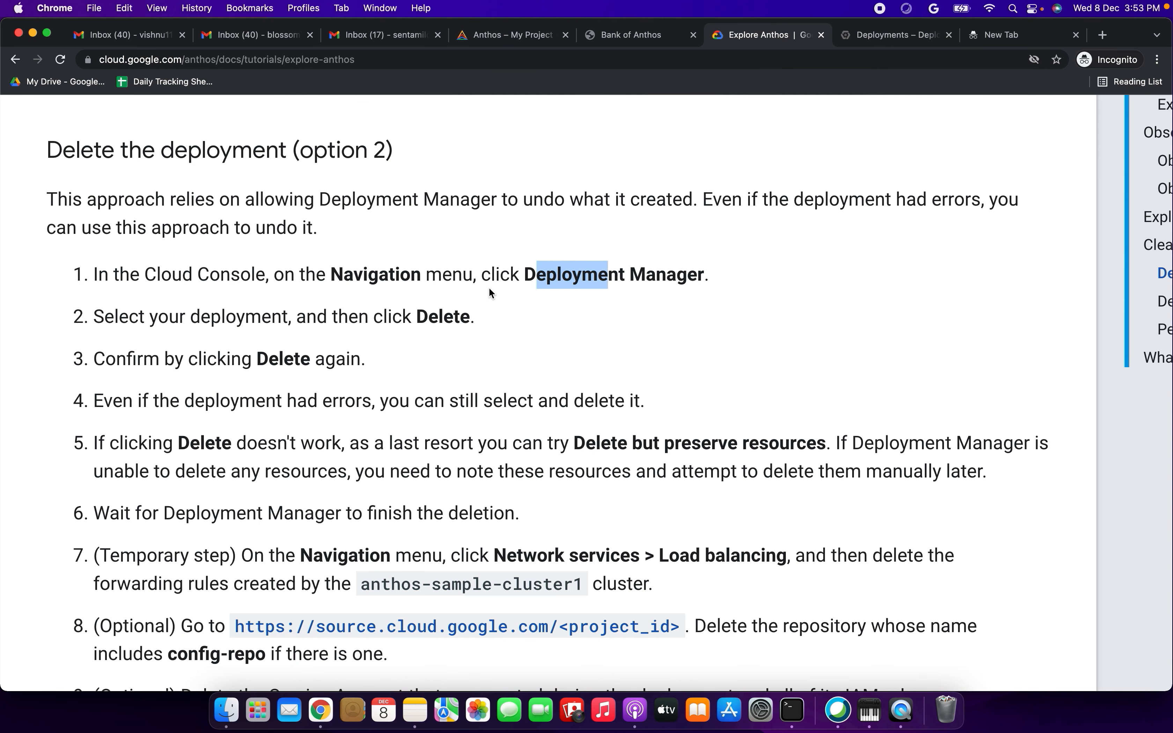
pyautogui.click(863, 38)
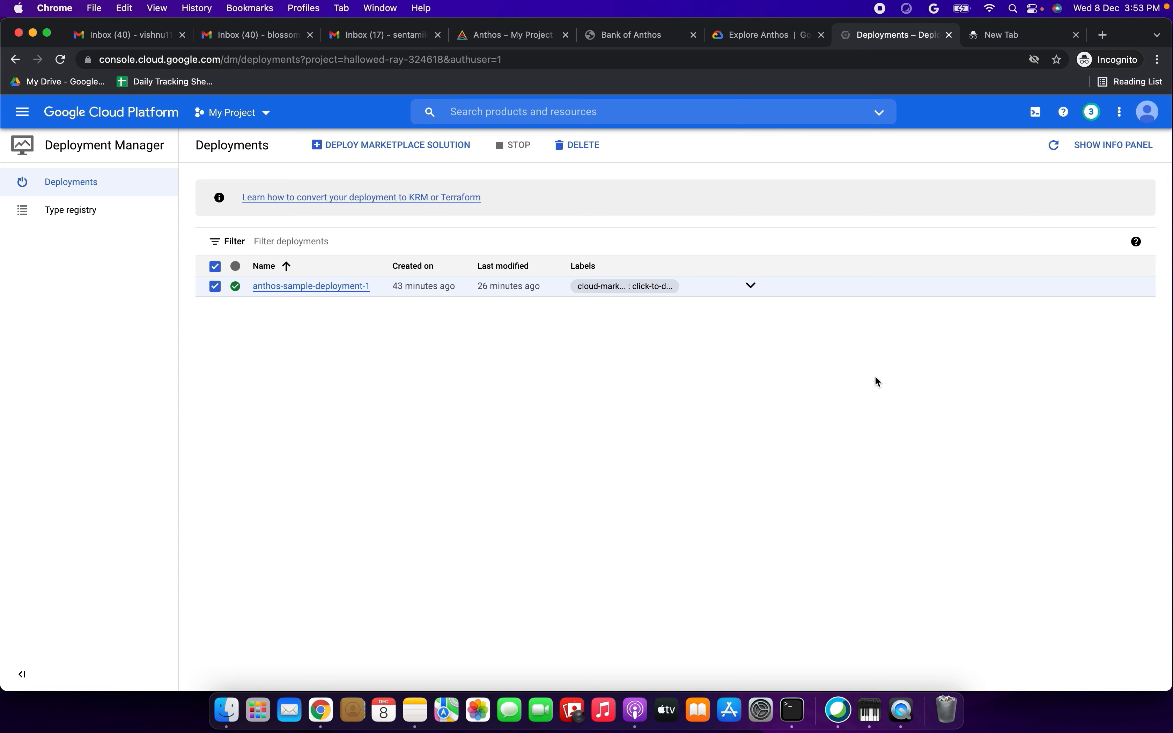
pyautogui.click(586, 145)
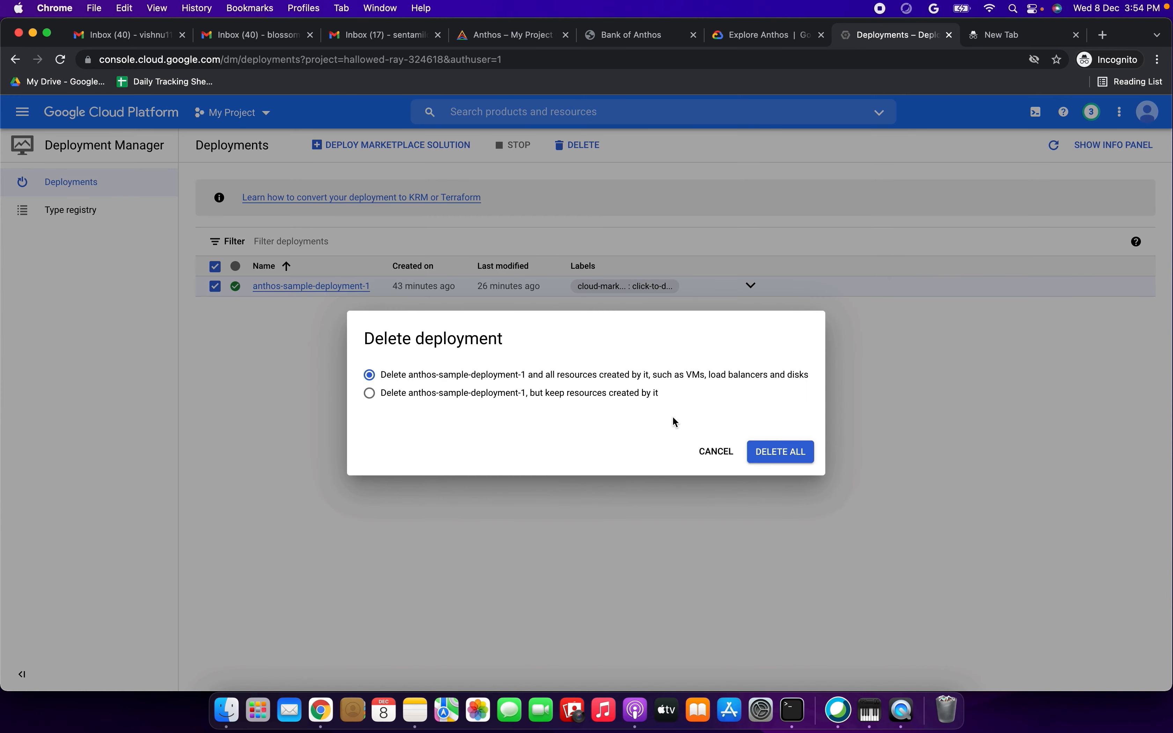
pyautogui.click(410, 377)
pyautogui.moveTo(409, 373); pyautogui.dragTo(615, 372)
pyautogui.click(779, 451)
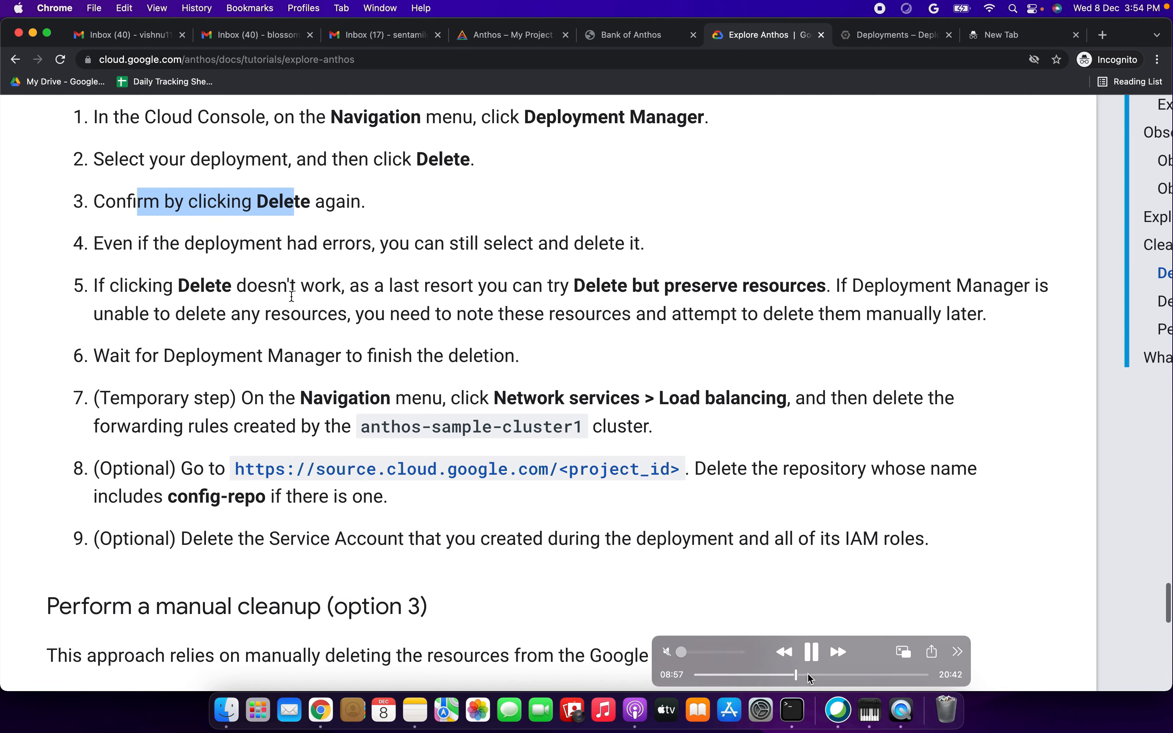
pyautogui.click(809, 675)
pyautogui.click(800, 675)
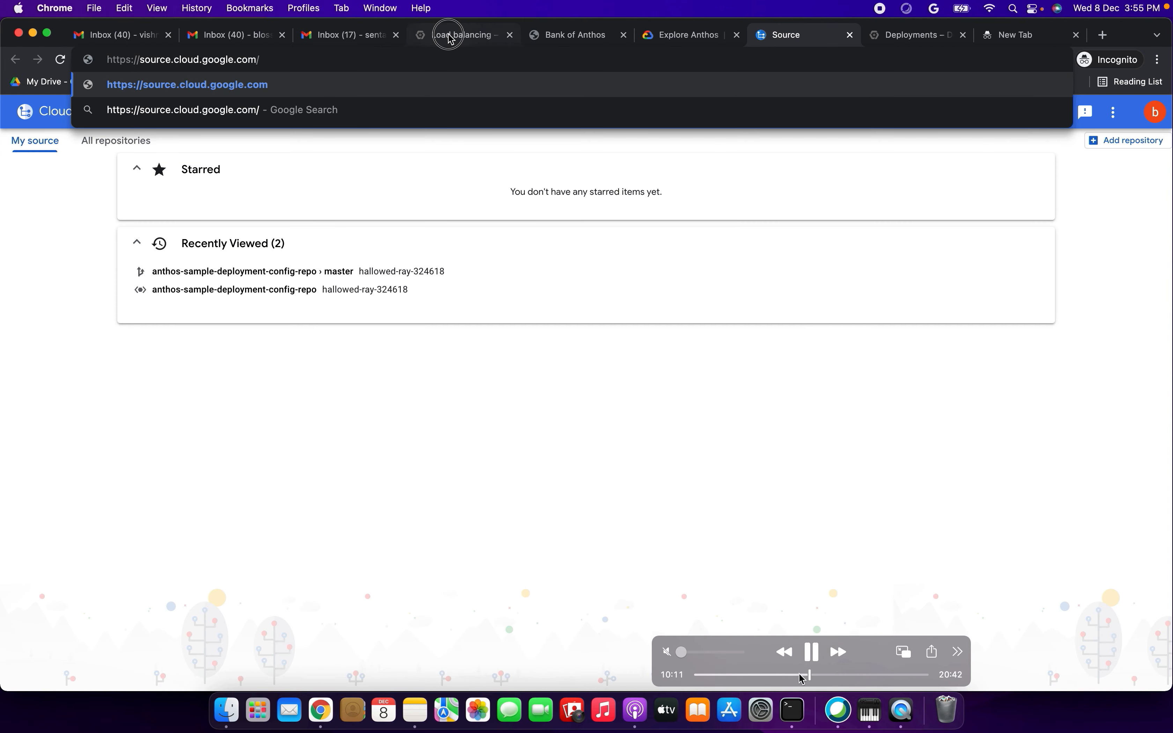
pyautogui.click(786, 674)
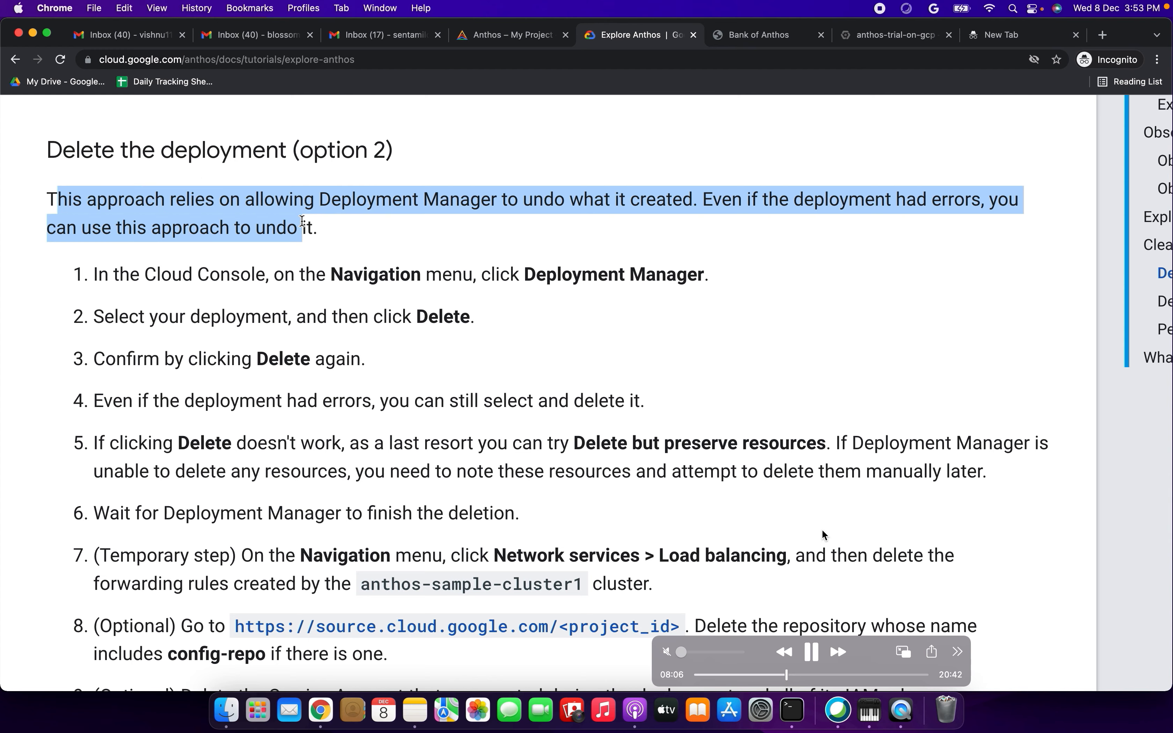
pyautogui.click(793, 674)
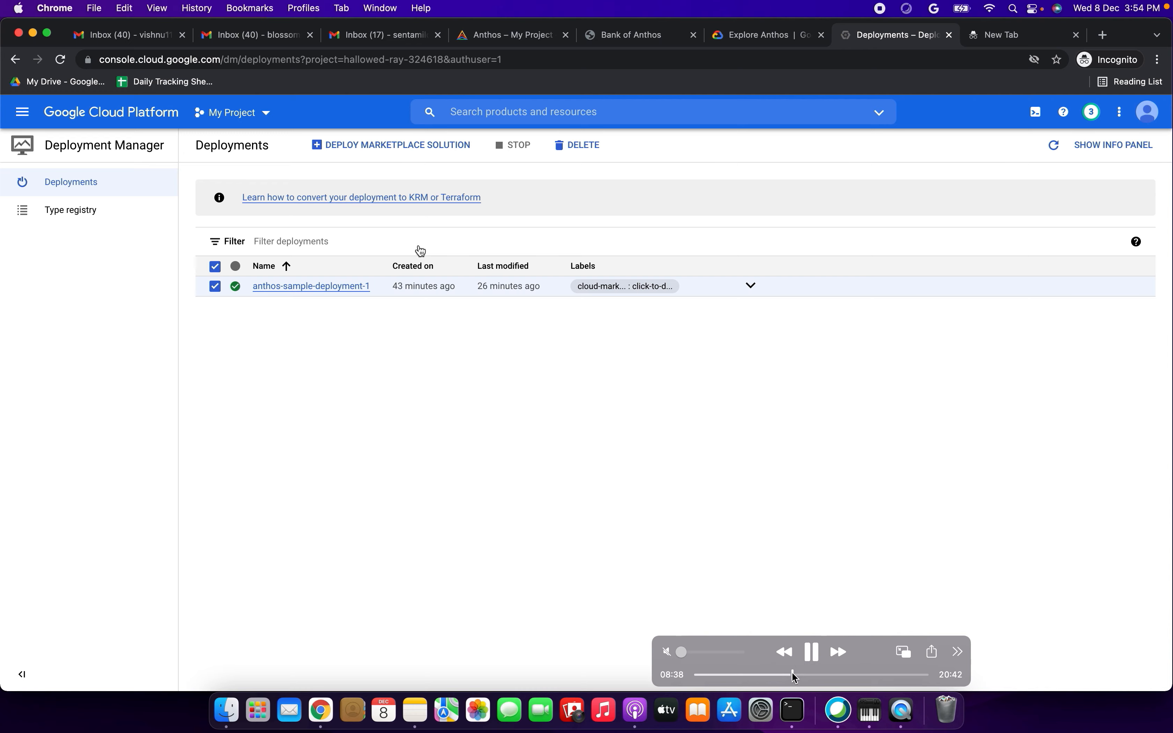
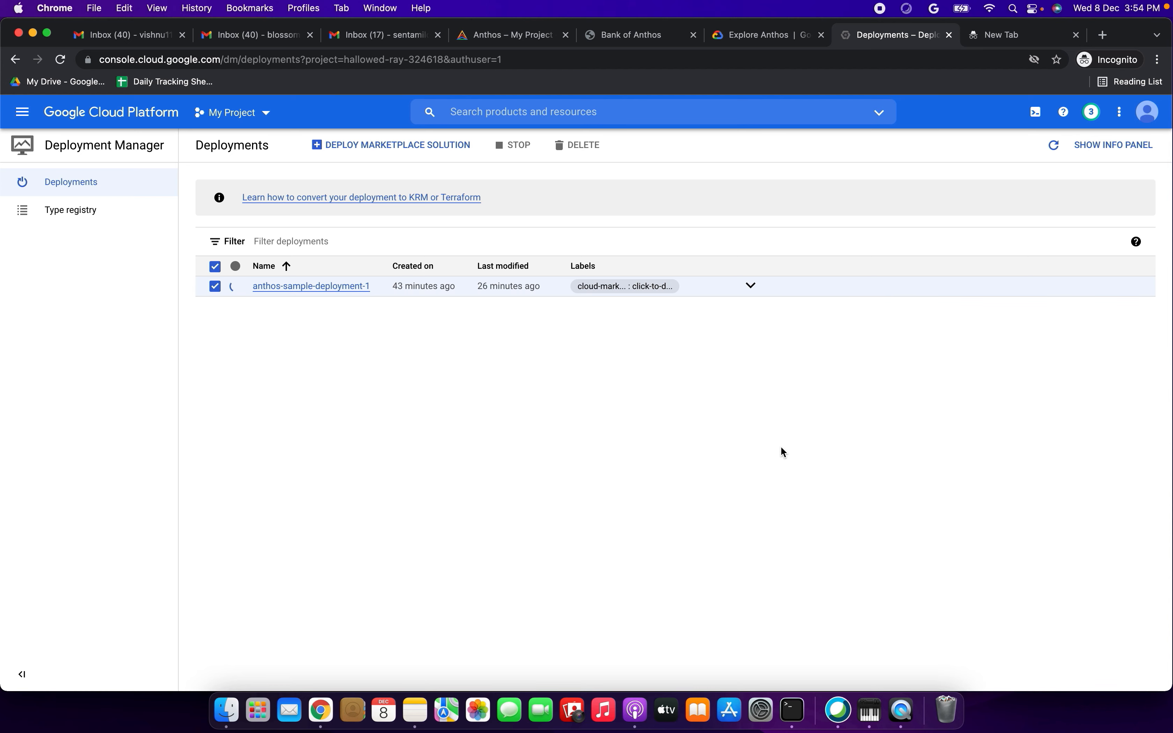
# - Read the tutorial's remaining option 2 instructions, from confirming the deletion through removing the forwarding rules created by anthos-sample-cluster1
pyautogui.click(759, 35)
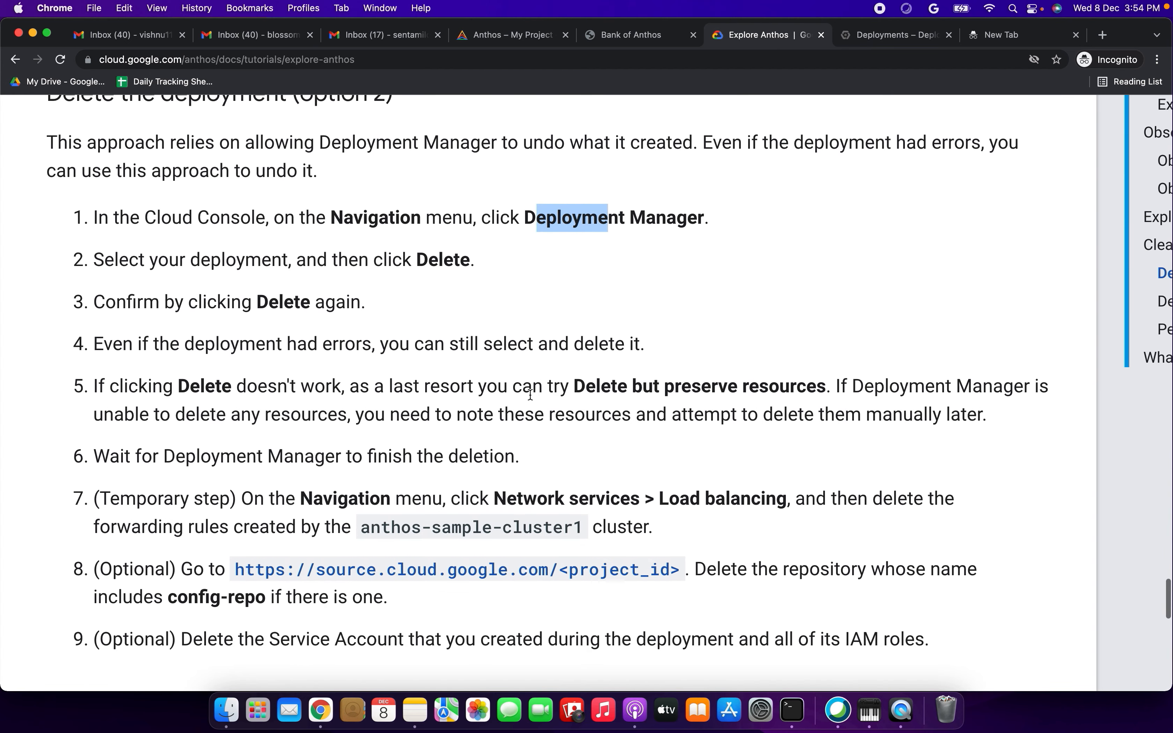
pyautogui.moveTo(137, 301); pyautogui.dragTo(294, 301)
pyautogui.scroll(-5, 290, 298)
pyautogui.moveTo(134, 226); pyautogui.dragTo(519, 227)
pyautogui.moveTo(121, 266); pyautogui.dragTo(428, 286)
pyautogui.scroll(-3, 427, 286)
pyautogui.moveTo(186, 260); pyautogui.dragTo(547, 260)
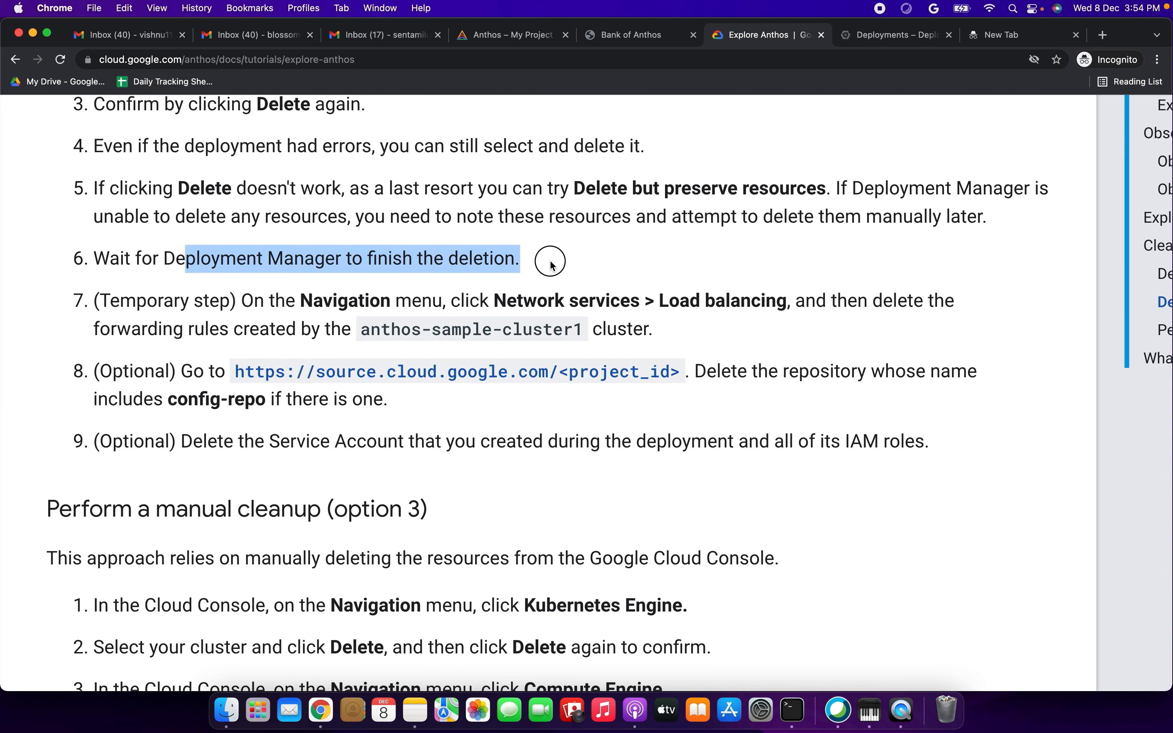
pyautogui.moveTo(172, 297); pyautogui.dragTo(701, 323)
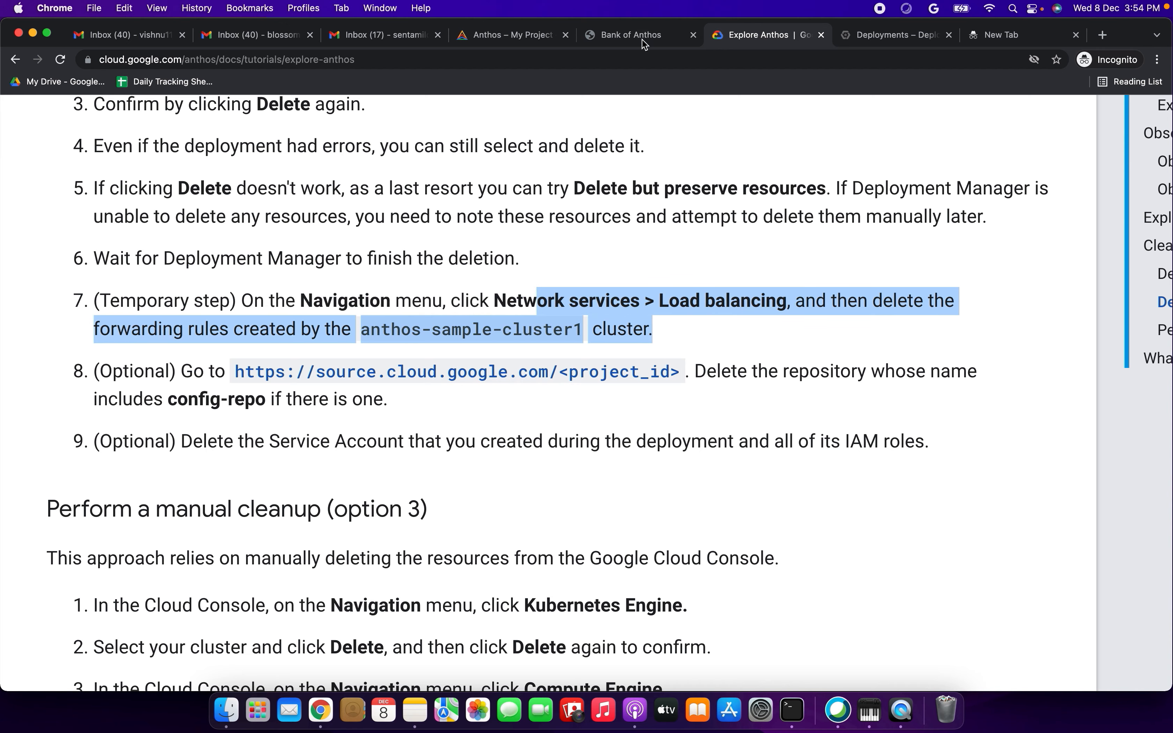
pyautogui.scroll(-3, 590, 258)
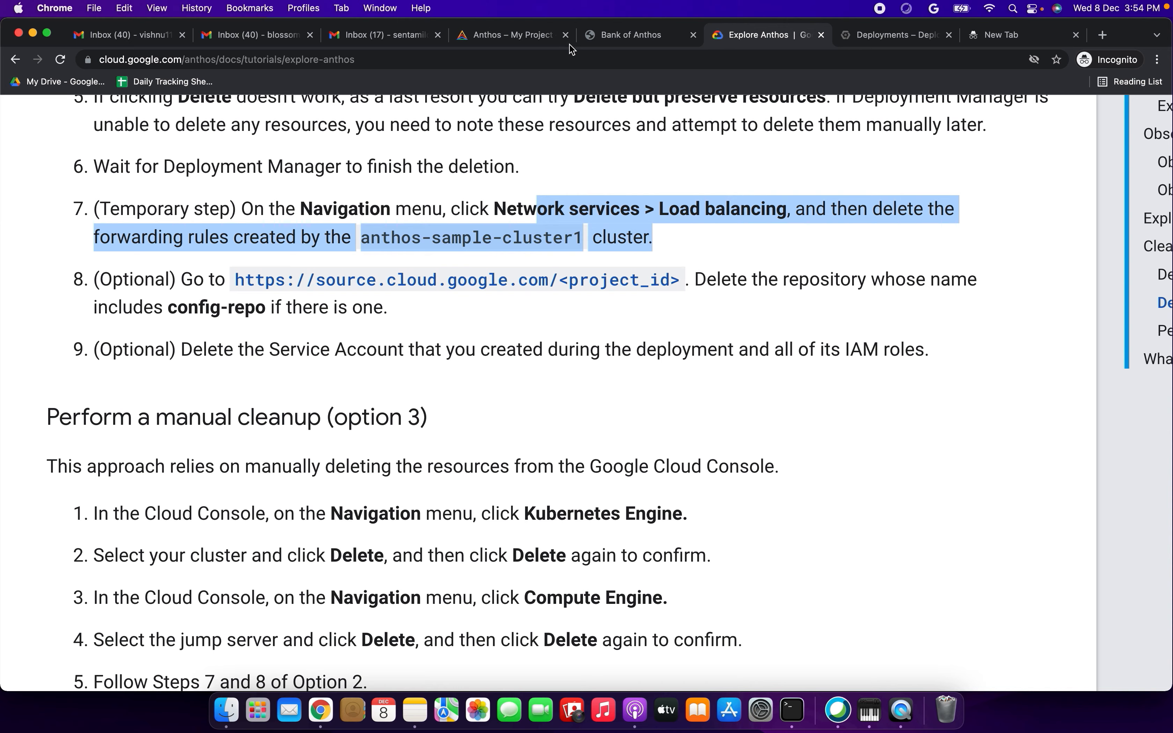
# - Open the Load balancing page of Network services in the Cloud Console
pyautogui.click(510, 39)
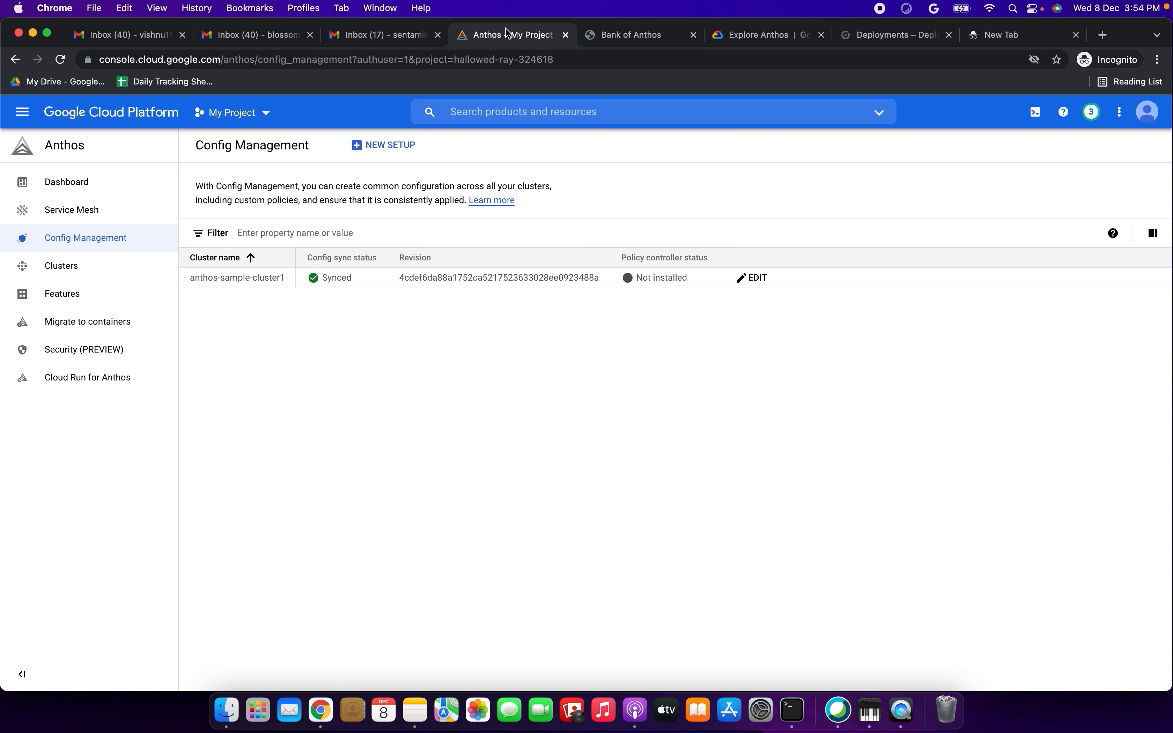
pyautogui.click(23, 104)
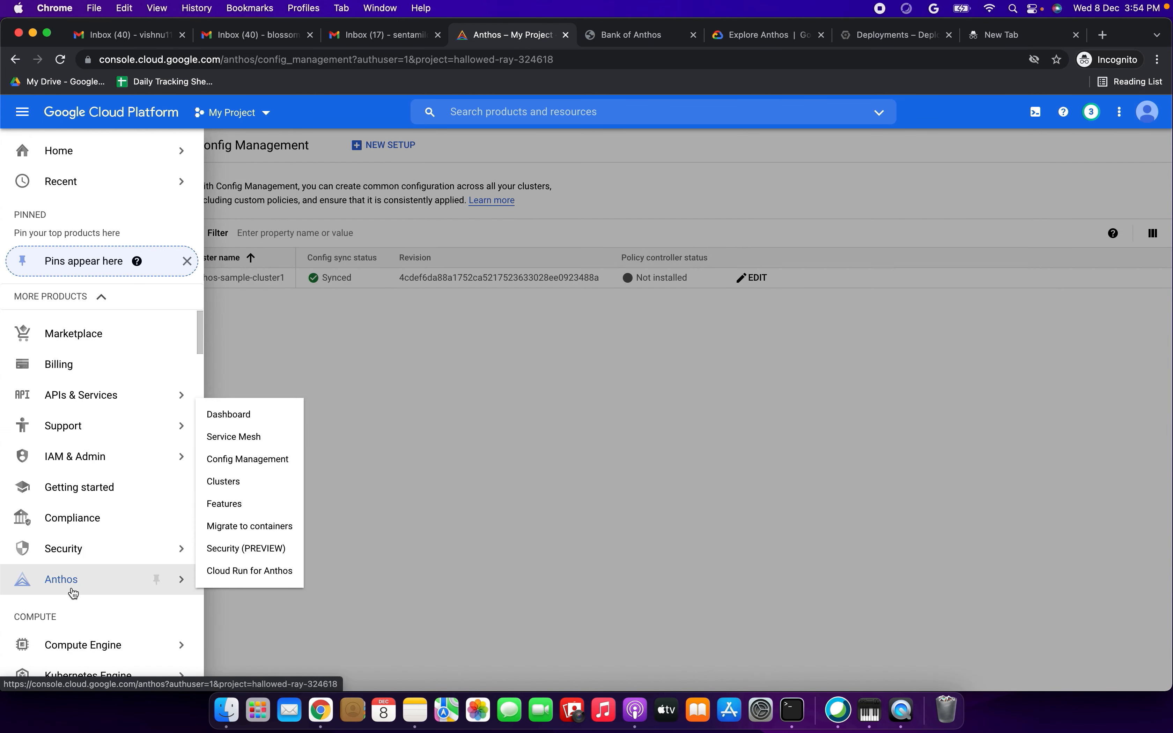
pyautogui.scroll(-5, 71, 591)
pyautogui.scroll(-5, 72, 592)
pyautogui.scroll(-5, 74, 593)
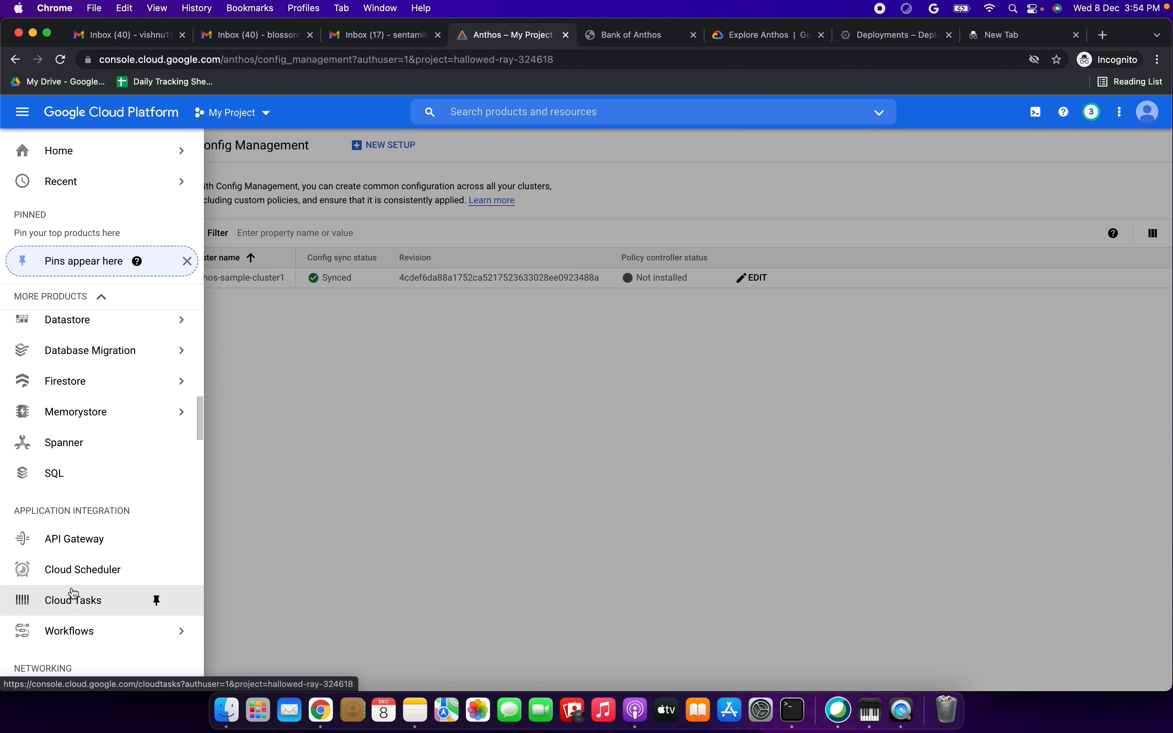
pyautogui.scroll(4, 73, 592)
pyautogui.scroll(-10, 73, 592)
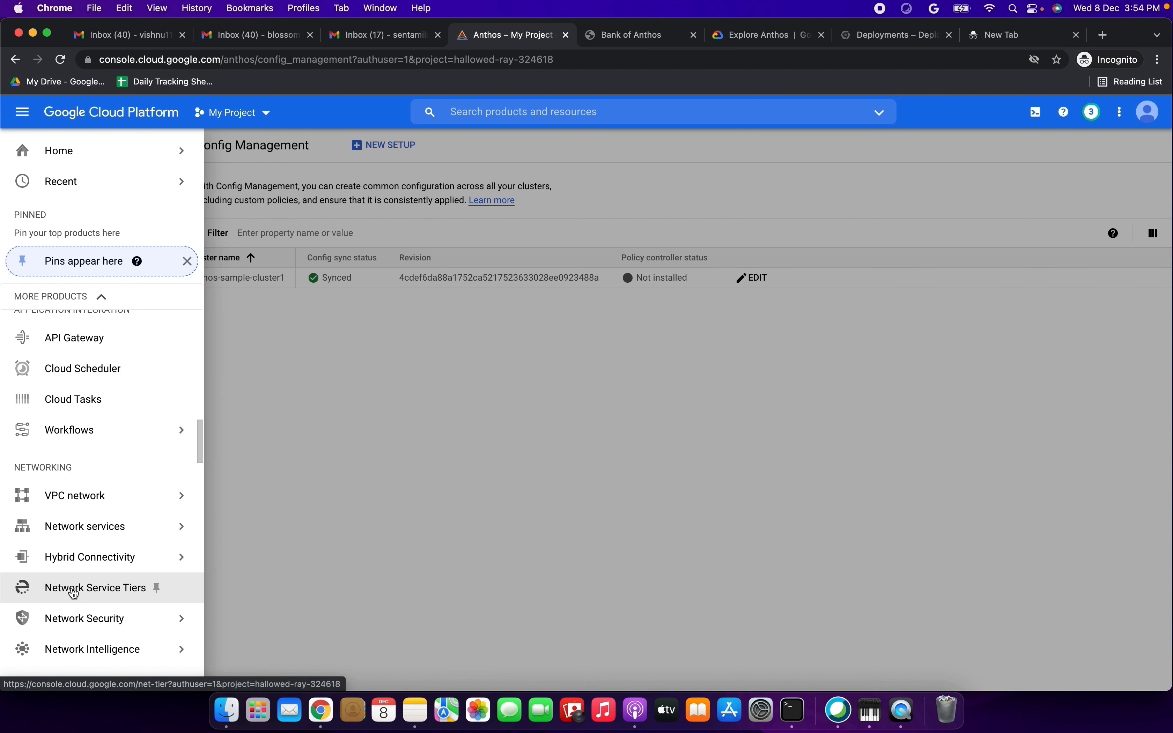
pyautogui.scroll(-1, 73, 592)
pyautogui.moveTo(110, 381)
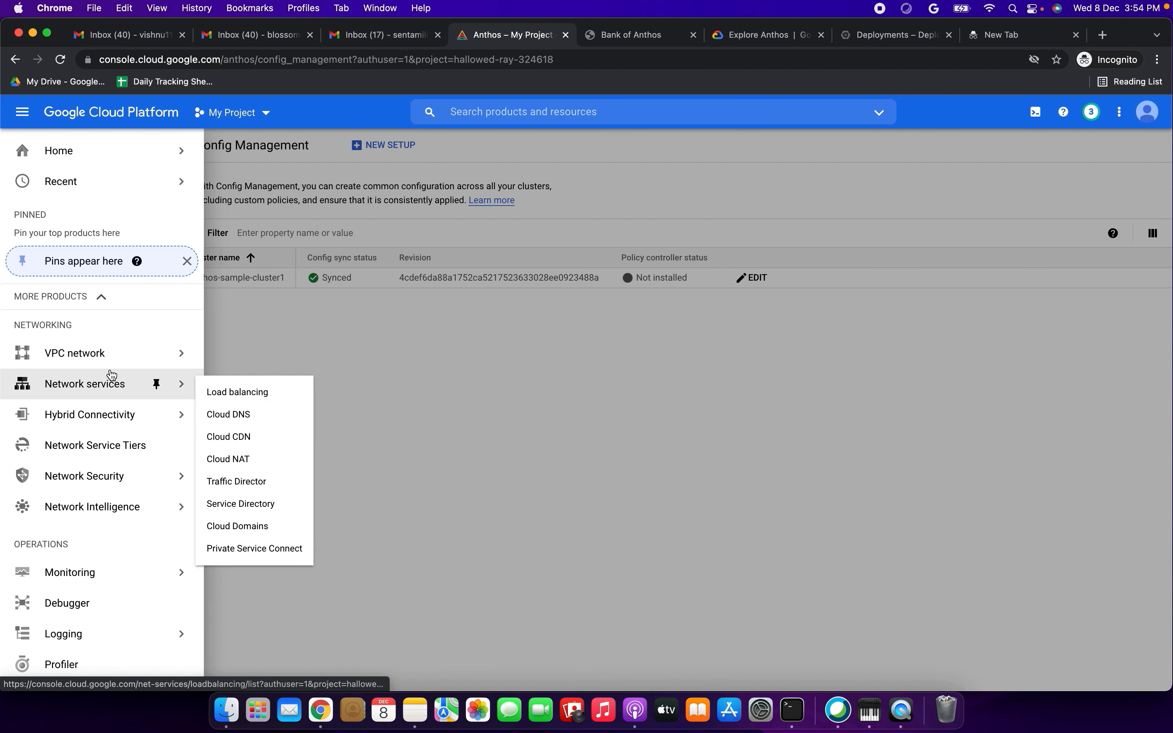
pyautogui.click(235, 392)
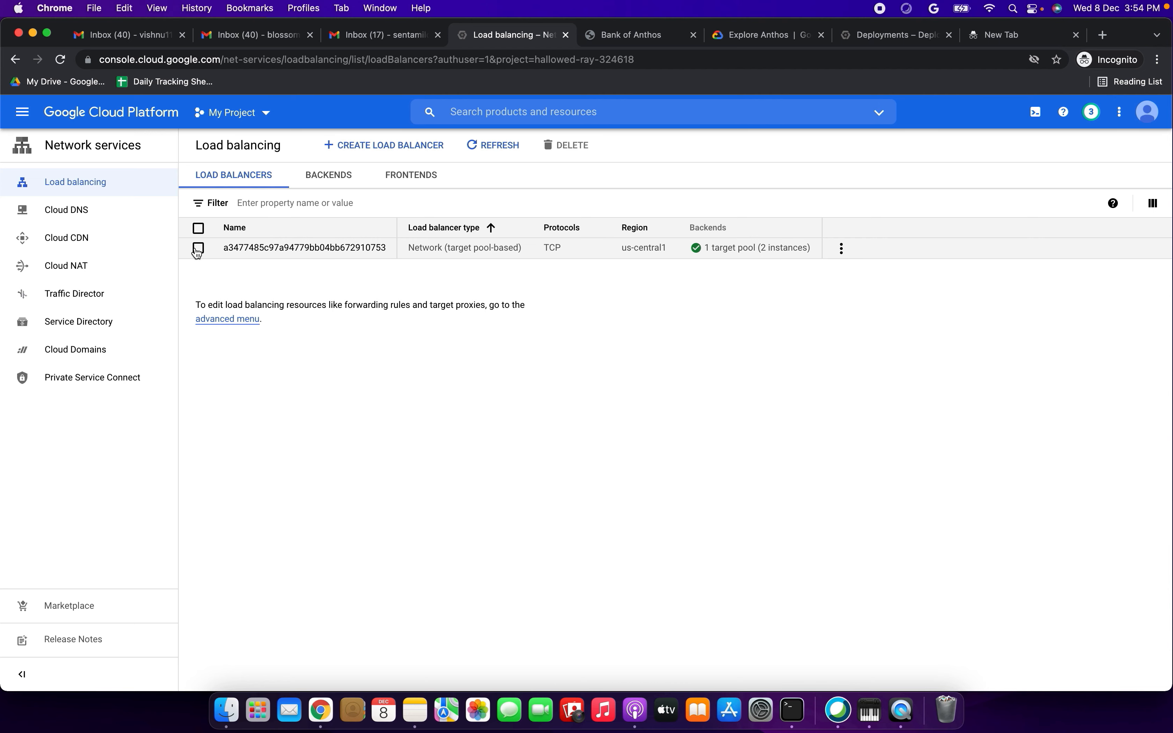
# - Compare the tutorial's step 7 on forwarding rules with the load balancer list, and check the deployment's deletion progress
pyautogui.click(760, 35)
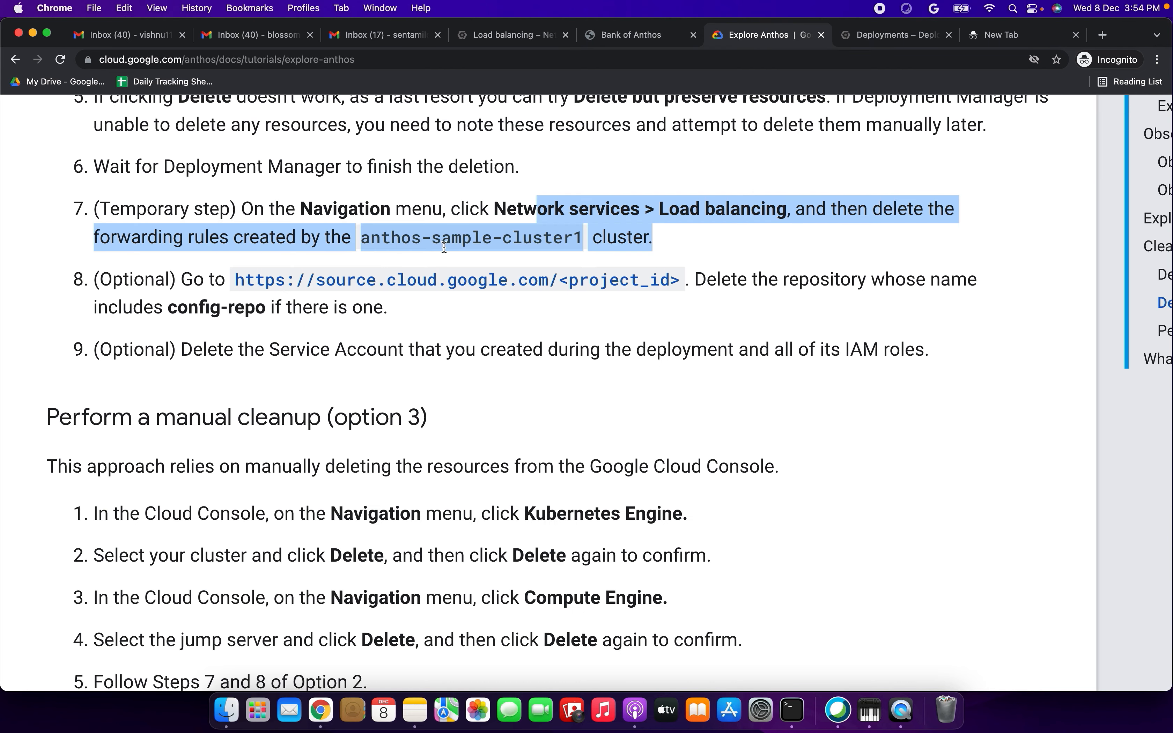
pyautogui.click(265, 241)
pyautogui.moveTo(276, 210); pyautogui.dragTo(610, 210)
pyautogui.moveTo(117, 238); pyautogui.dragTo(542, 238)
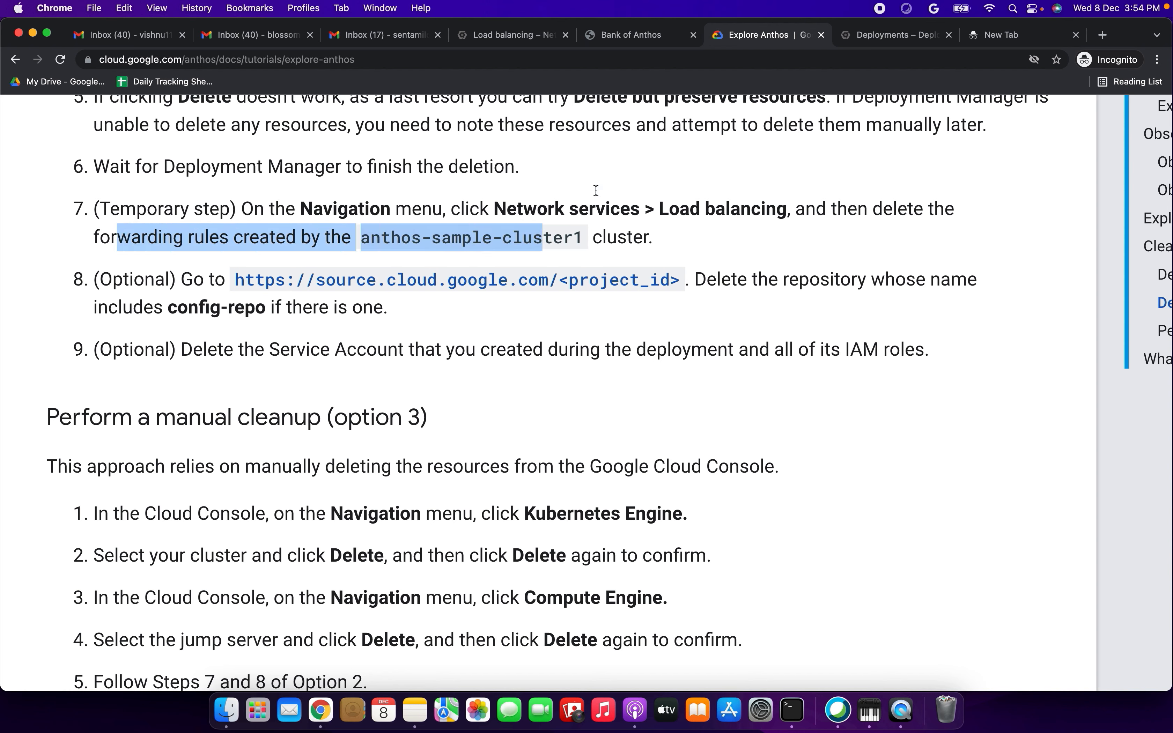
pyautogui.click(524, 38)
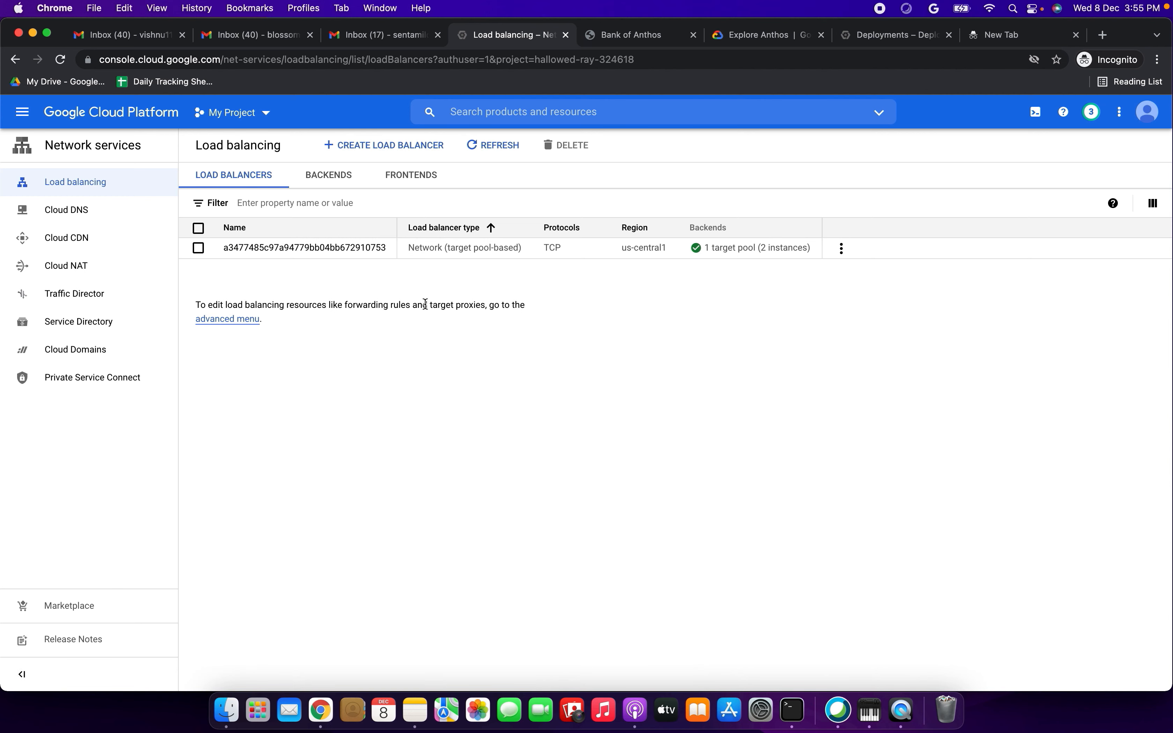
pyautogui.click(892, 36)
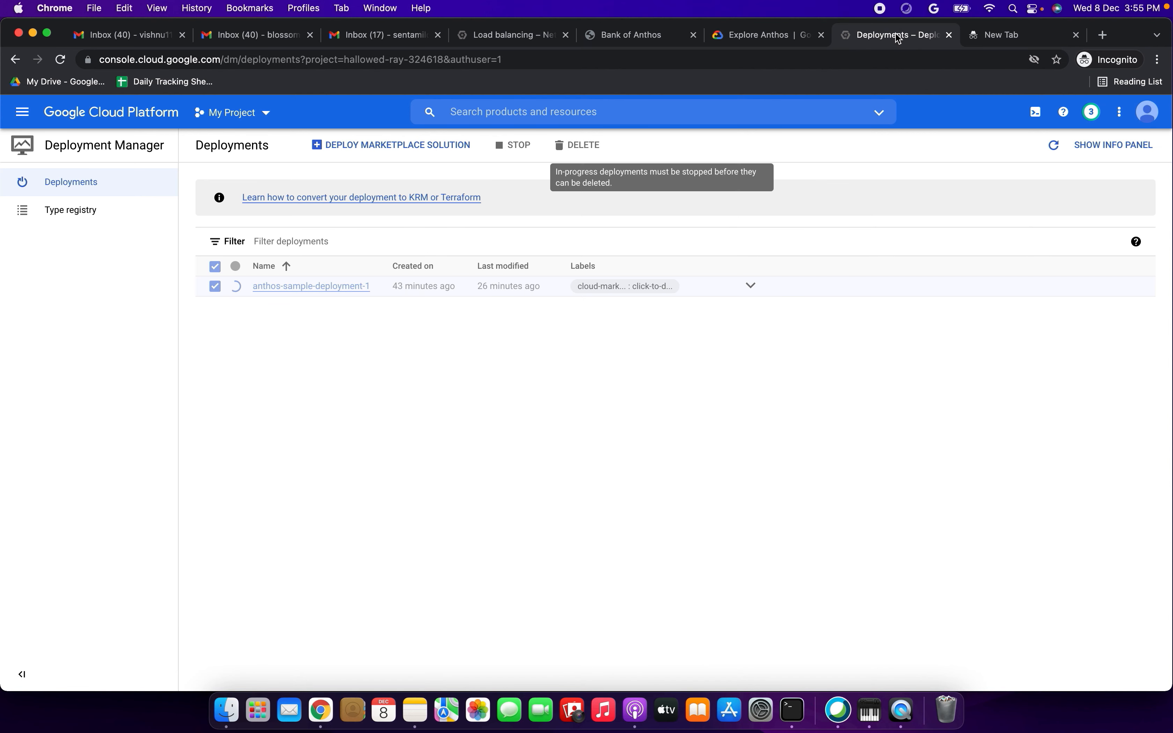
# - Read the tutorial's step 8 on deleting the config-repo repository and open its source.cloud.google.com link in a new tab
pyautogui.click(768, 36)
pyautogui.click(150, 286)
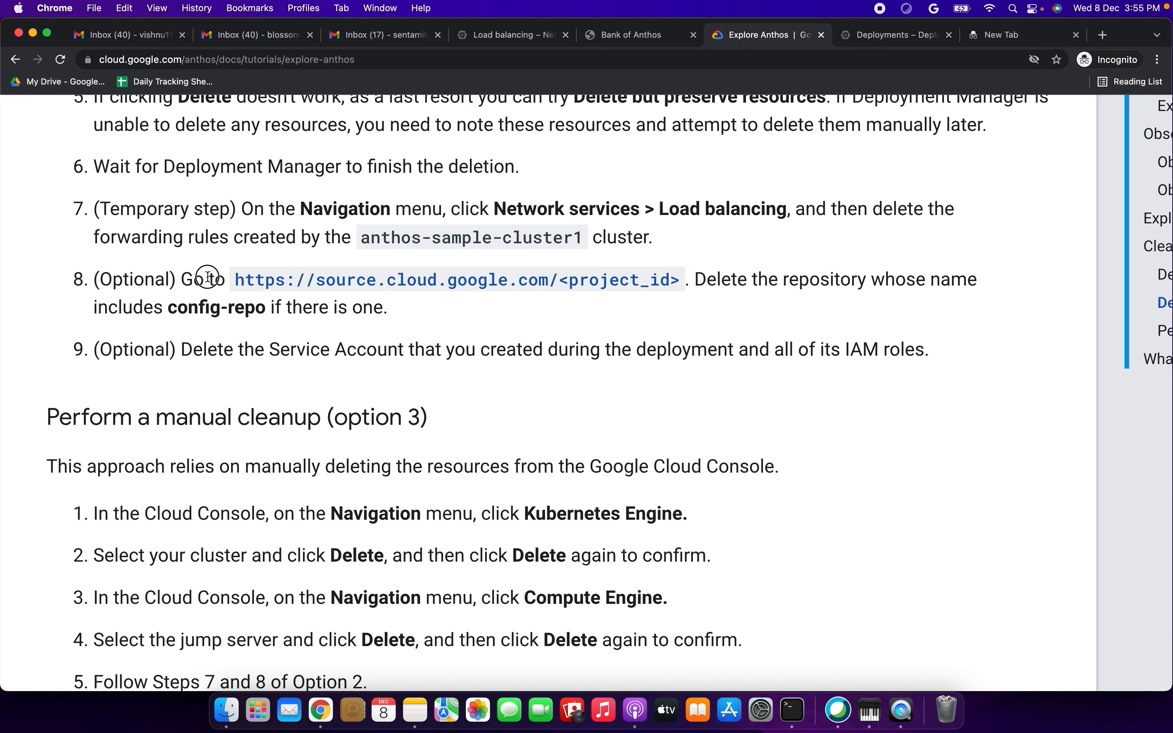
pyautogui.moveTo(186, 280); pyautogui.dragTo(223, 280)
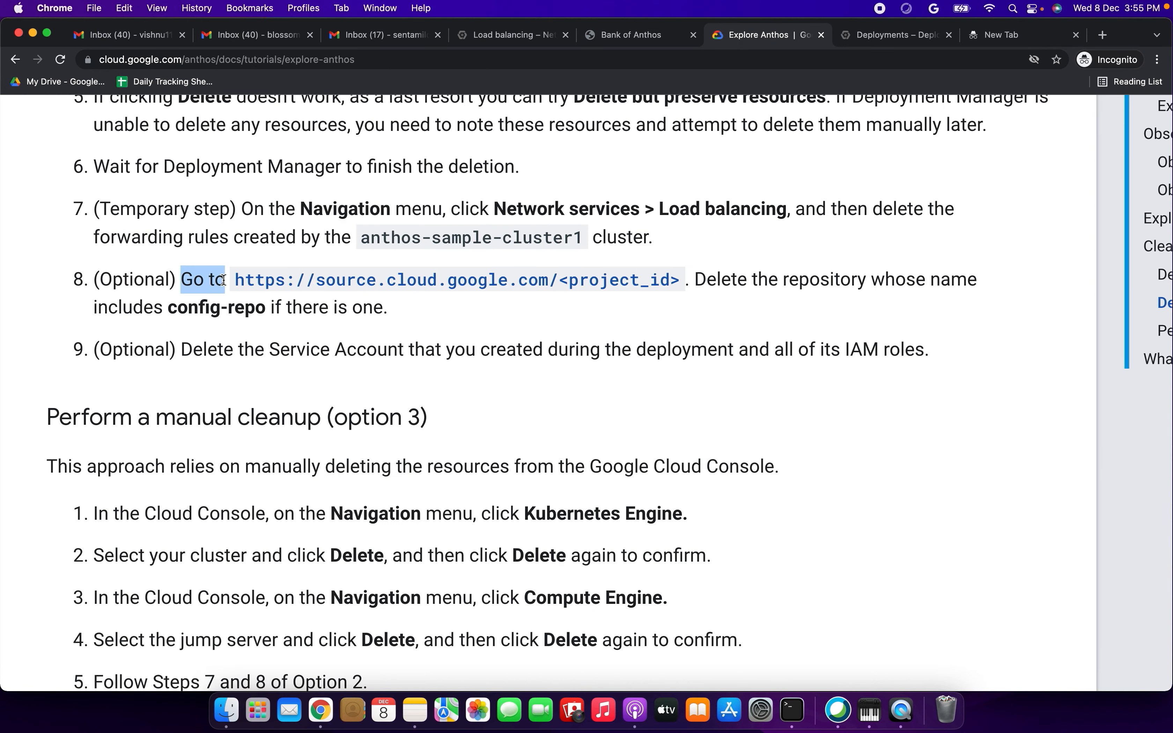
pyautogui.moveTo(738, 279); pyautogui.dragTo(966, 284)
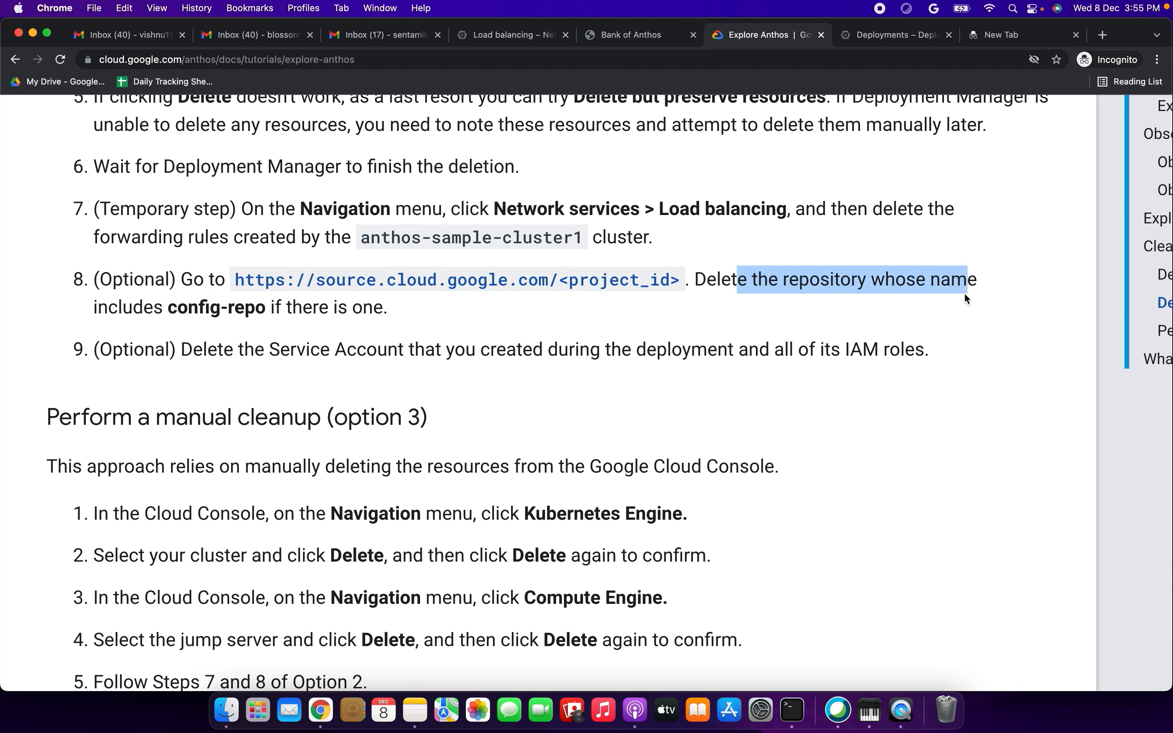
pyautogui.rightClick(537, 284)
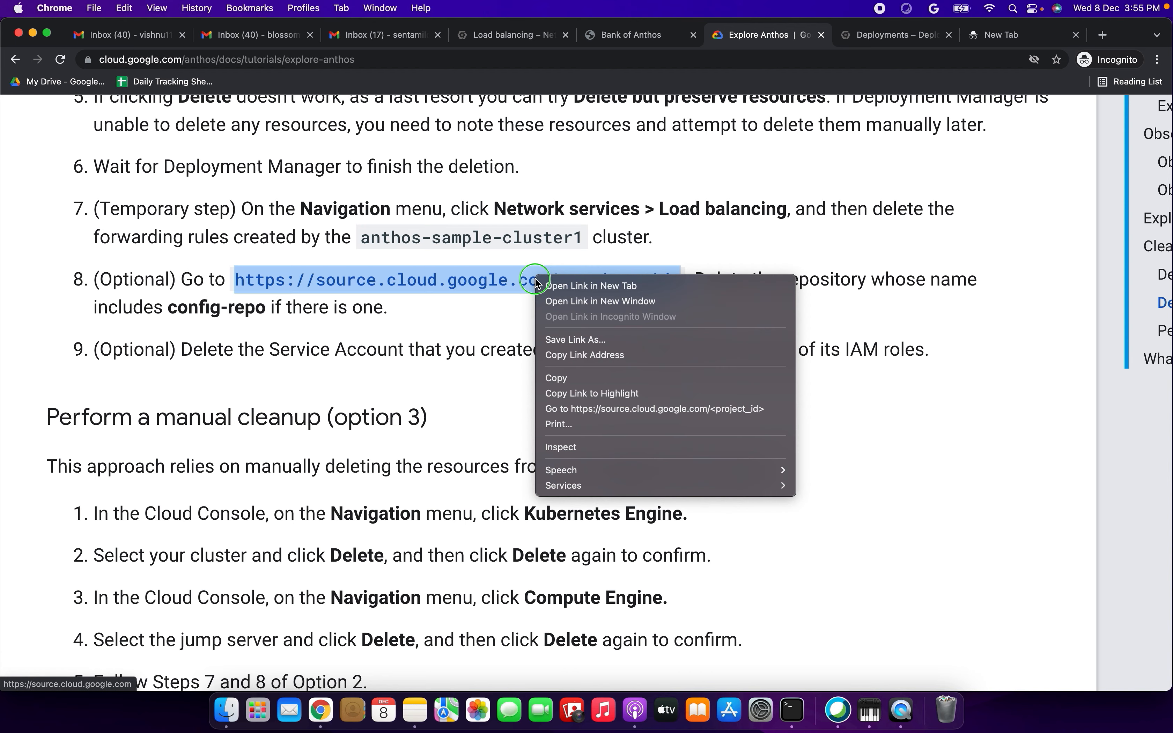
pyautogui.click(543, 286)
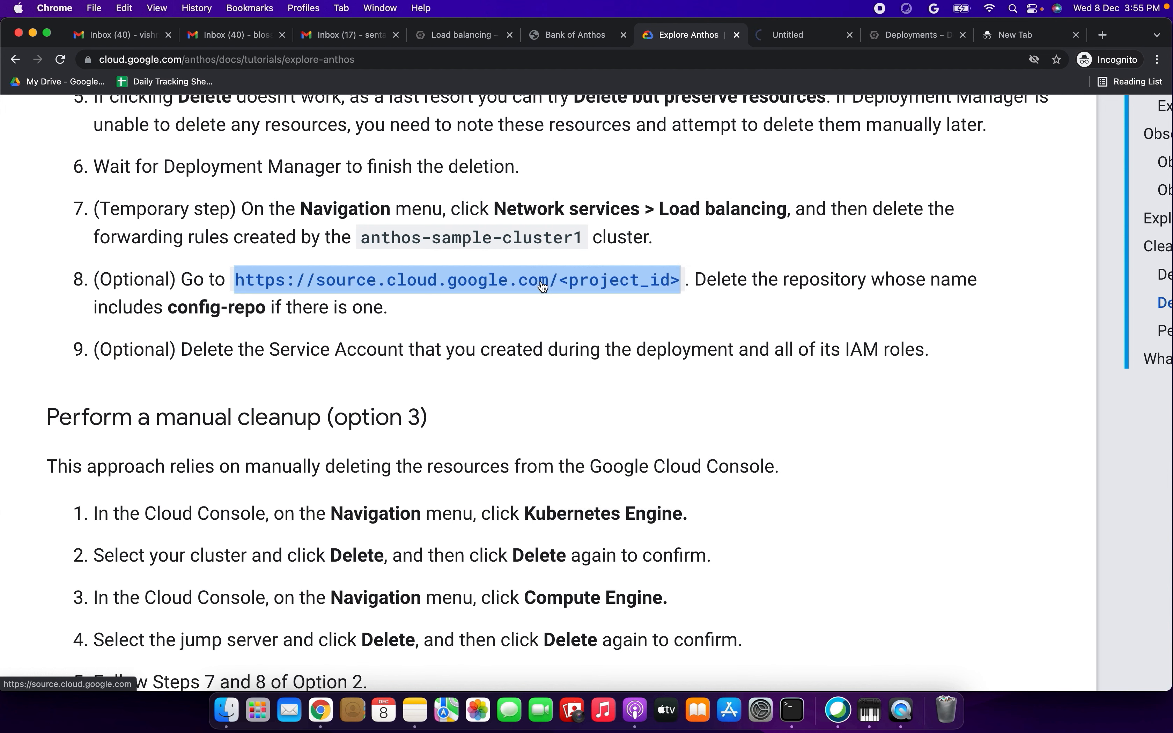
pyautogui.click(802, 37)
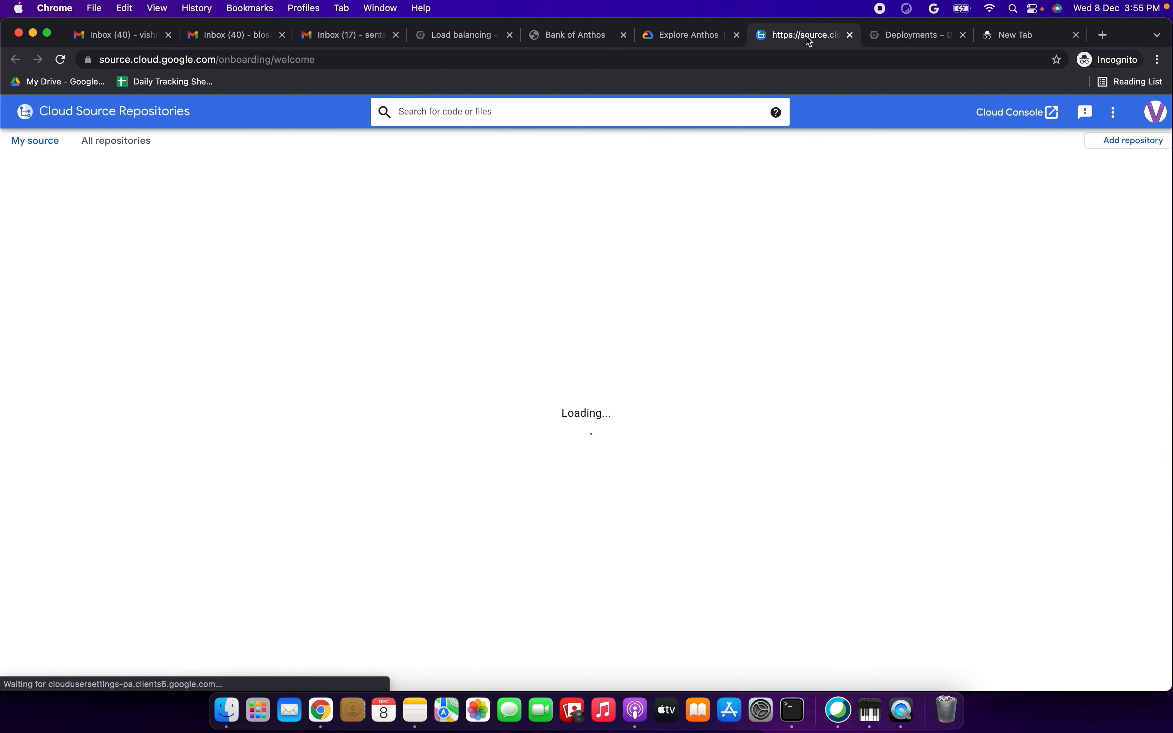
# - Switch Cloud Source Repositories to the Google account used for the Anthos project and close the other account's tab
pyautogui.click(1156, 111)
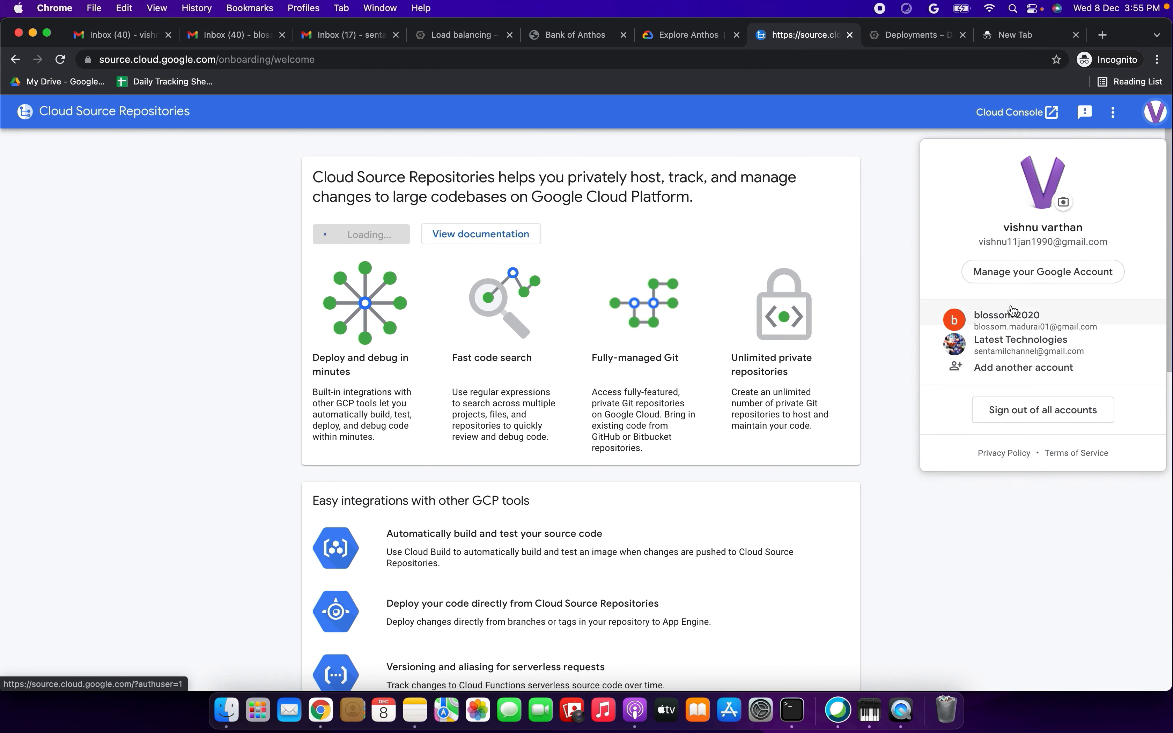
pyautogui.click(1019, 321)
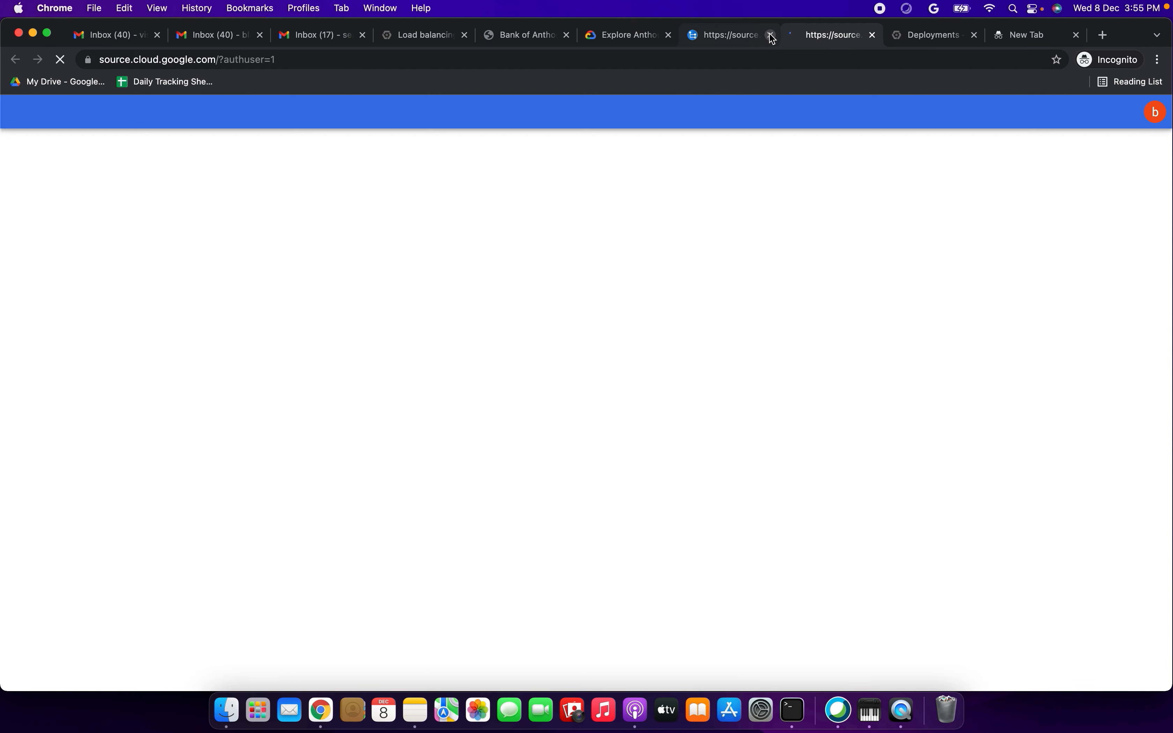
pyautogui.click(771, 36)
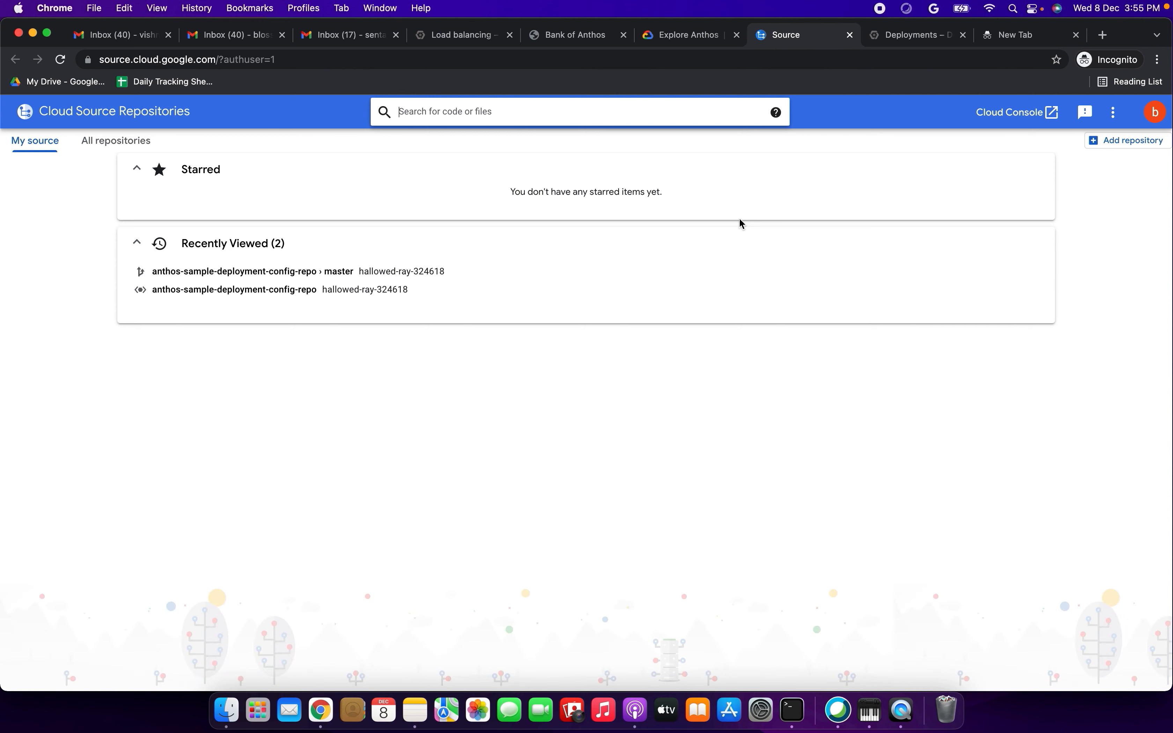
pyautogui.click(291, 58)
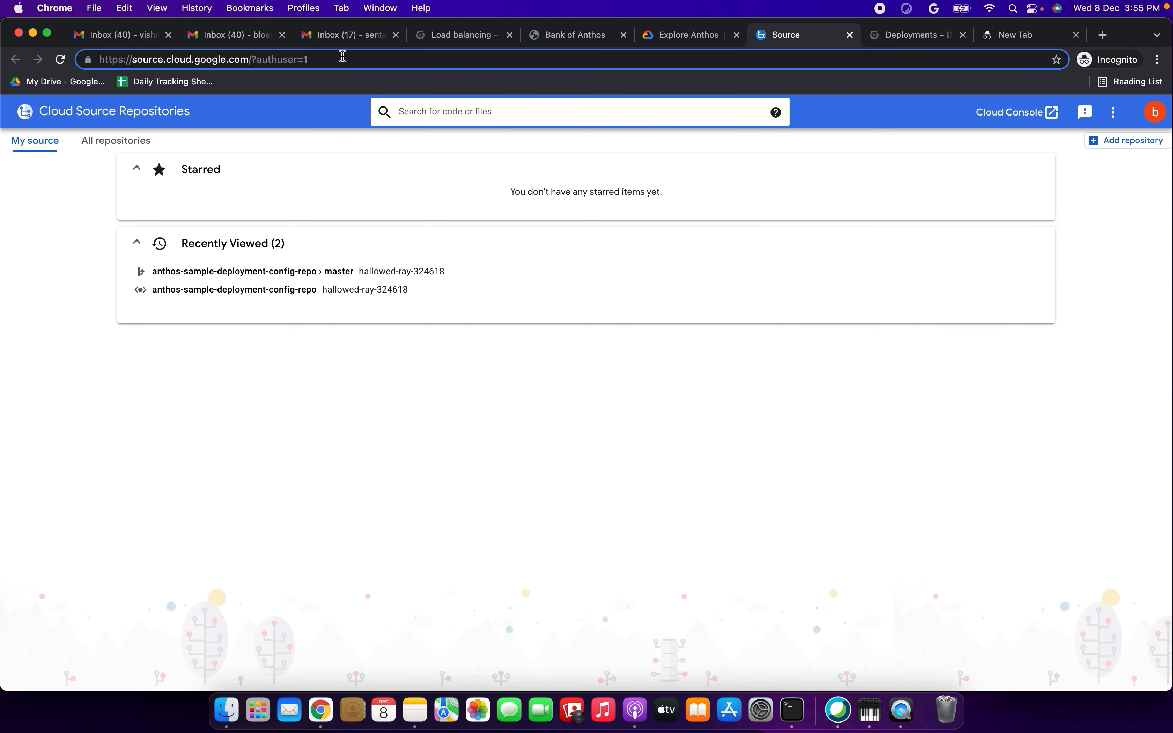
pyautogui.press('BackSpace')
pyautogui.press('BackSpace')
pyautogui.press('BackSpace')
pyautogui.press('BackSpace')
pyautogui.press('BackSpace')
pyautogui.press('BackSpace')
pyautogui.press('BackSpace')
pyautogui.press('BackSpace')
pyautogui.press('BackSpace')
pyautogui.press('BackSpace')
pyautogui.press('BackSpace')
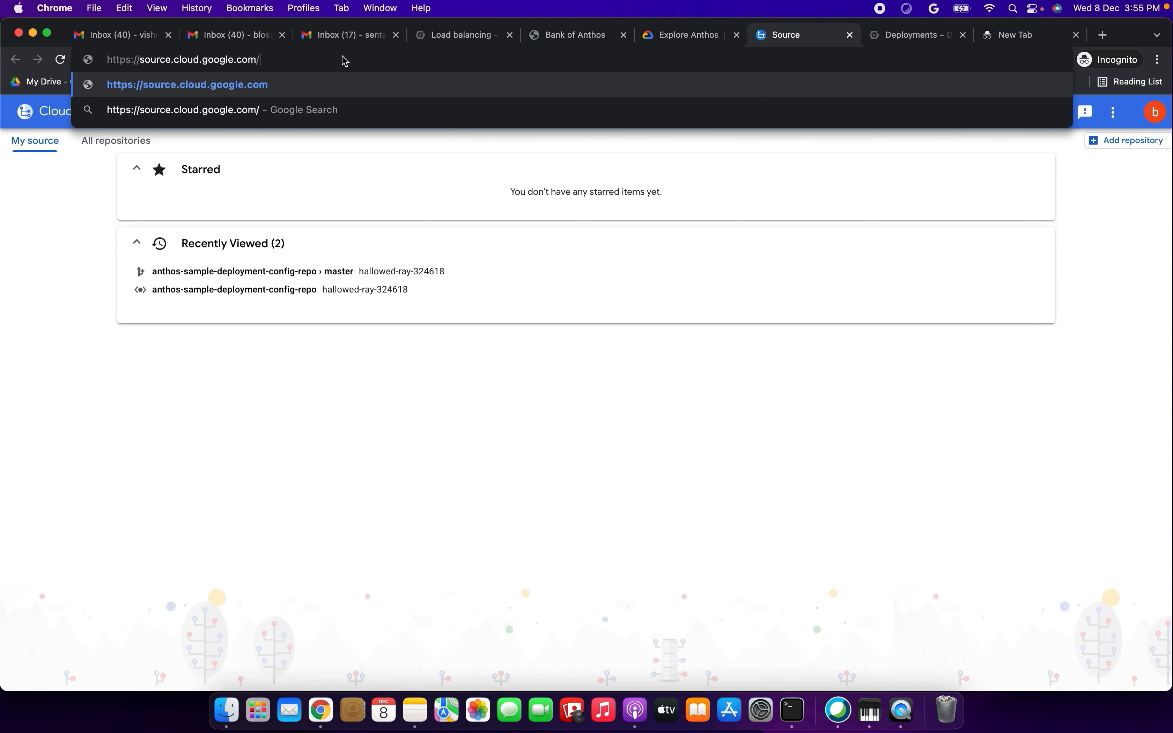
pyautogui.click(448, 34)
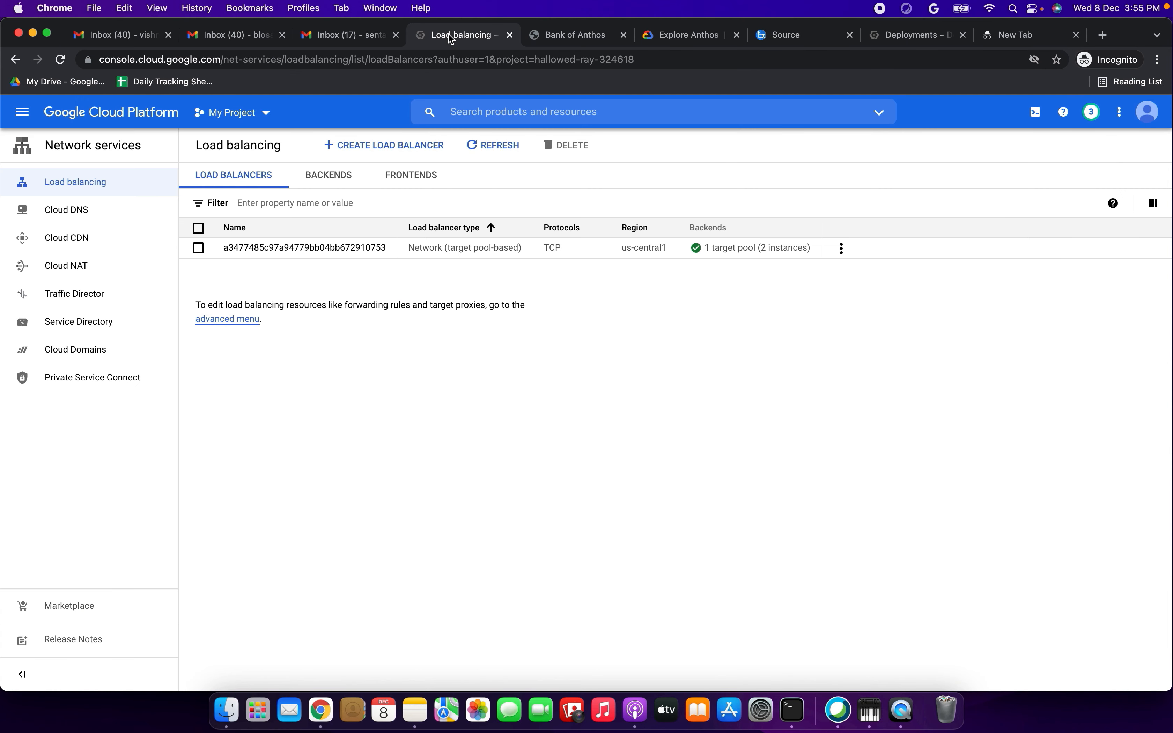
pyautogui.click(19, 111)
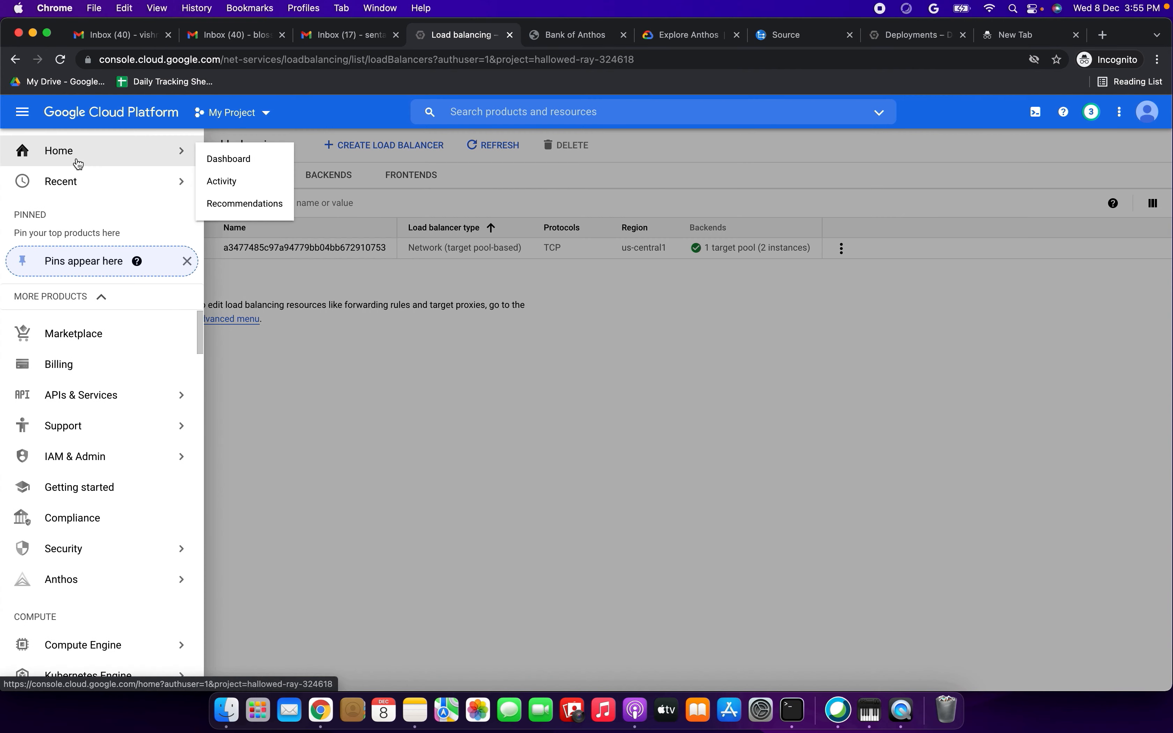
pyautogui.click(74, 159)
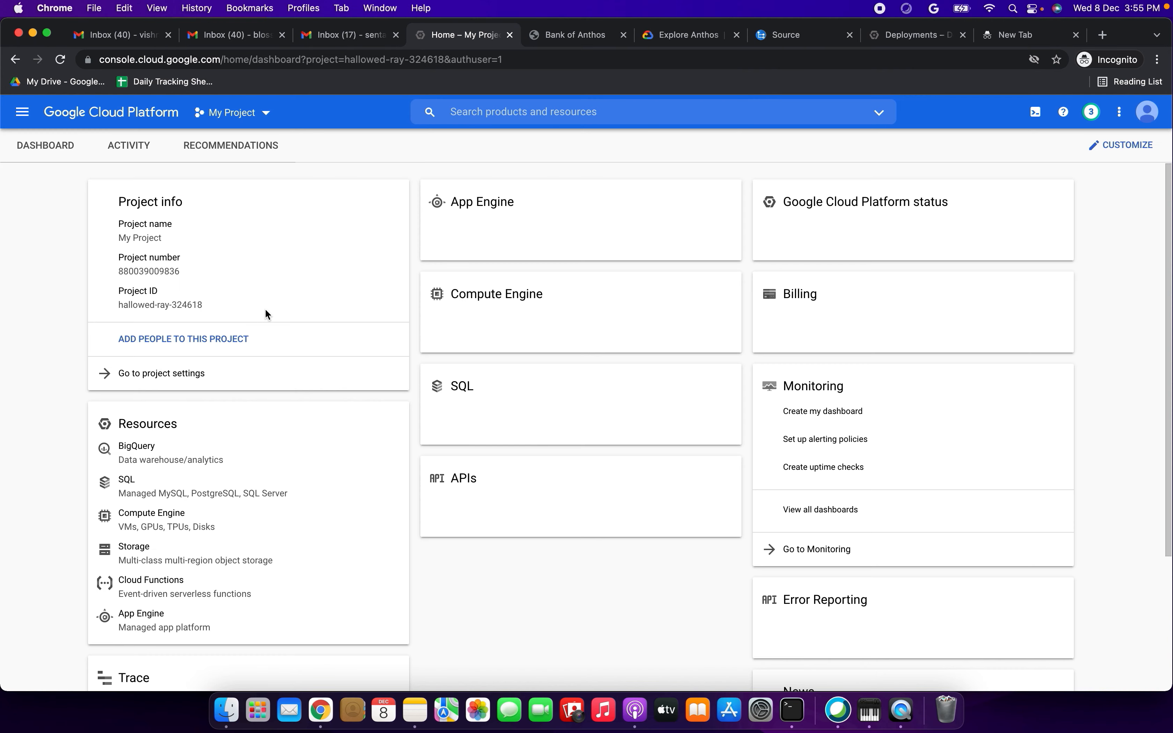
pyautogui.tripleClick(154, 306)
pyautogui.press('super+c')
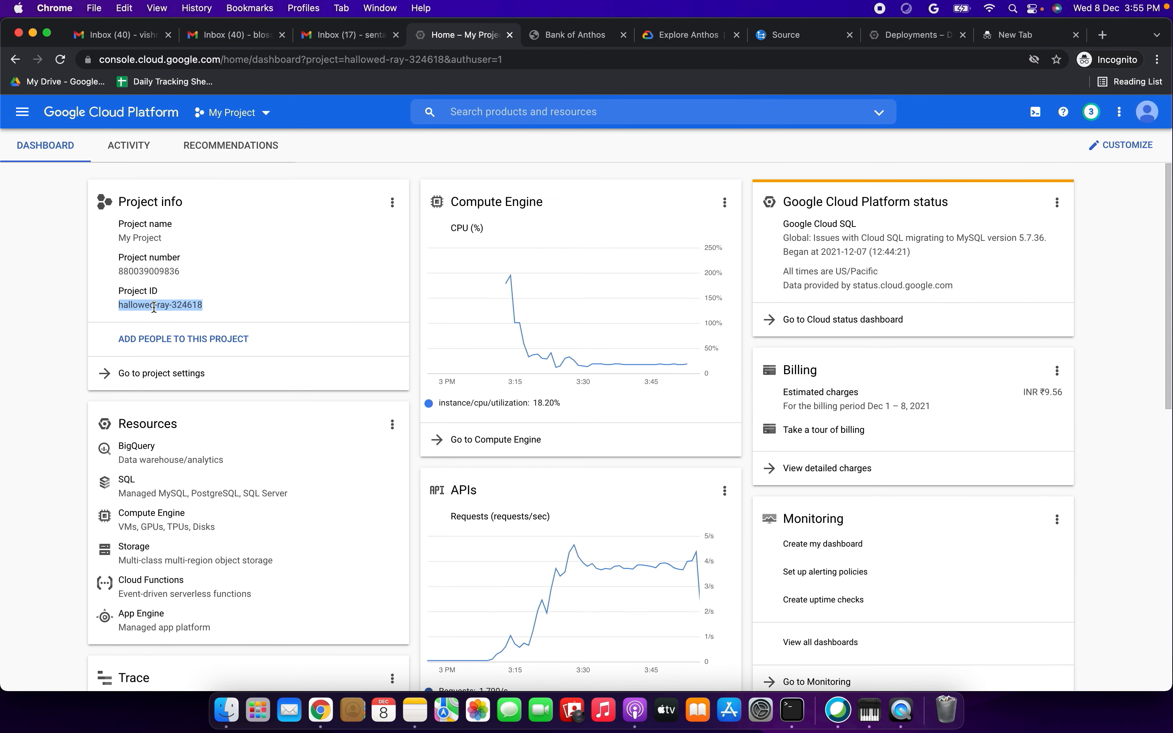
# - Append the copied project ID hallowed-ray-324618 to the source.cloud.google.com address and load that page
pyautogui.click(588, 36)
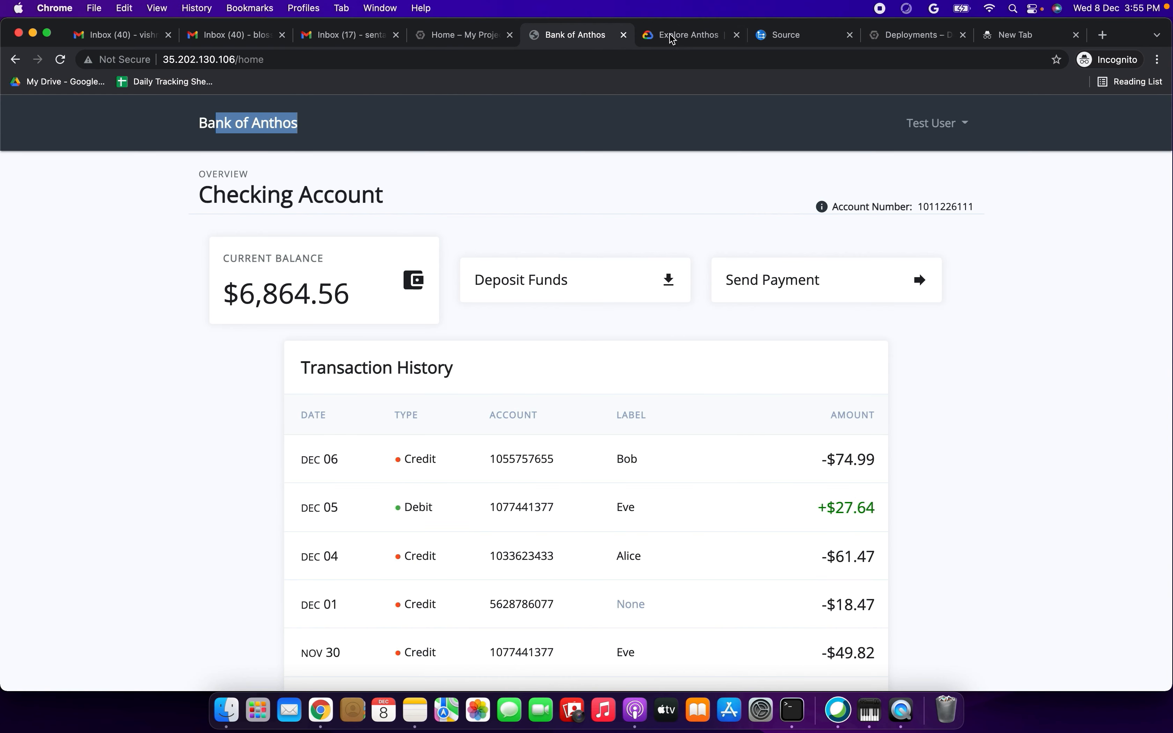
pyautogui.click(671, 35)
pyautogui.click(787, 36)
pyautogui.click(290, 58)
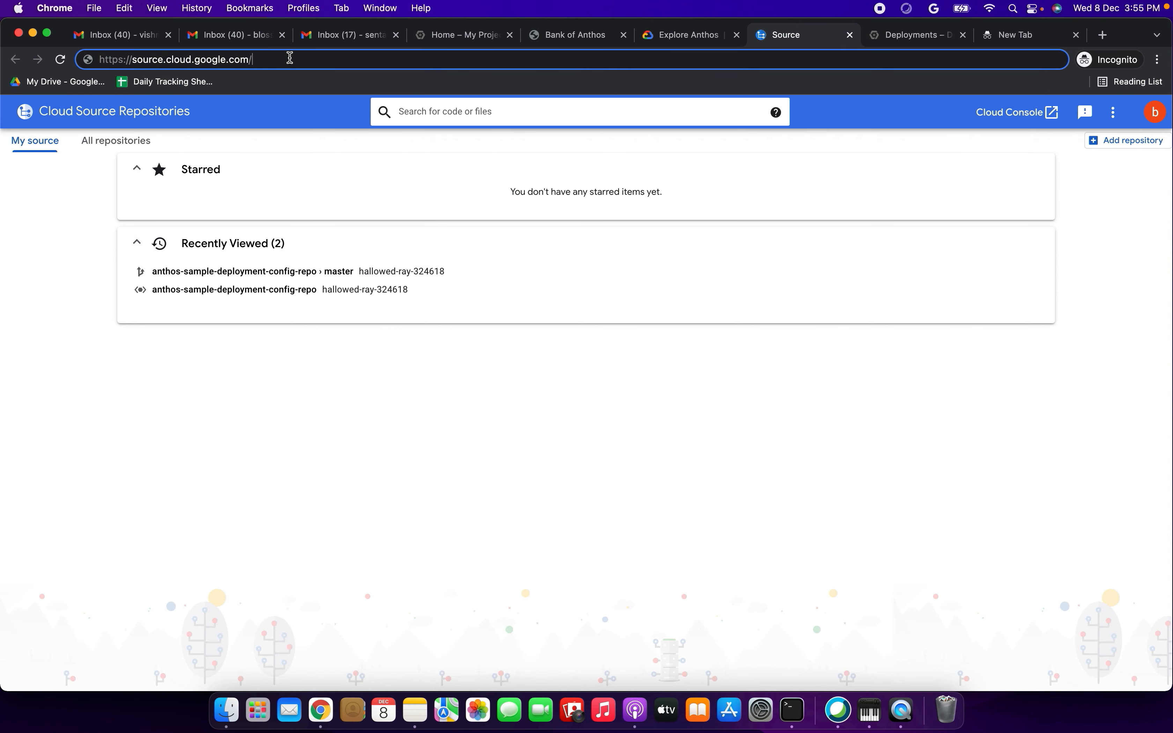
pyautogui.press('super+v')
pyautogui.press('Return')
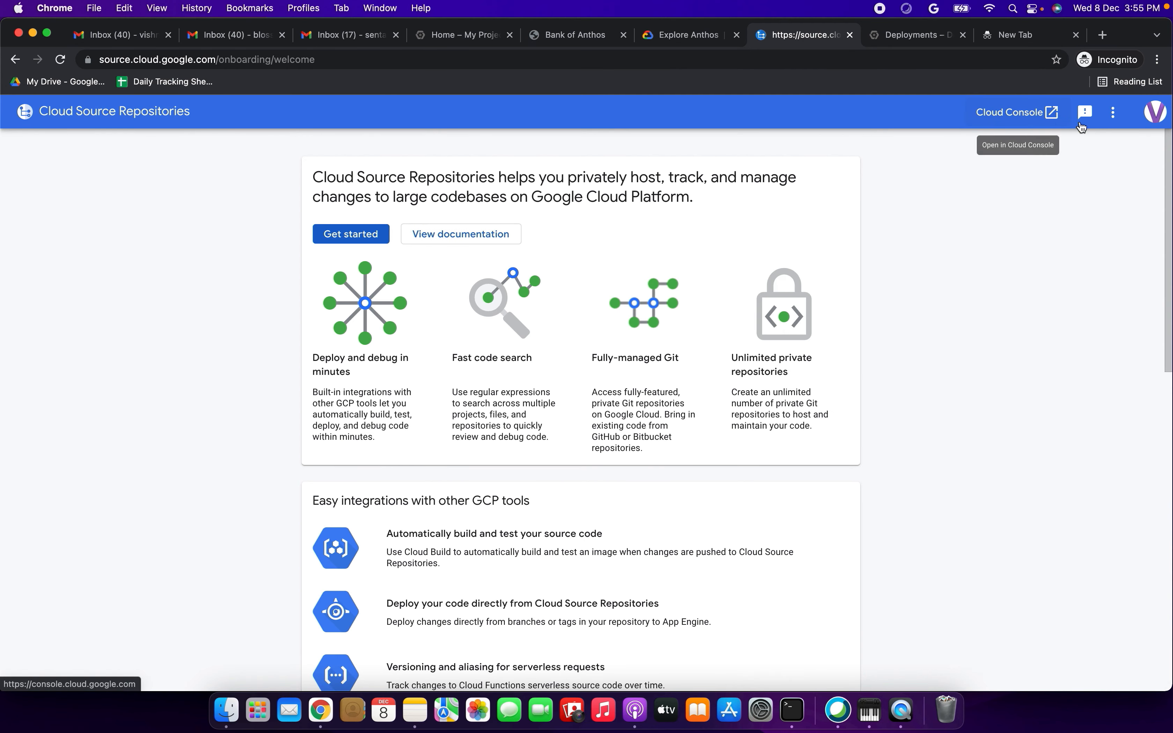
# - Reopen the project's repositories under the Anthos project's Google account, closing the old tab, and open the project's repository settings
pyautogui.click(1157, 113)
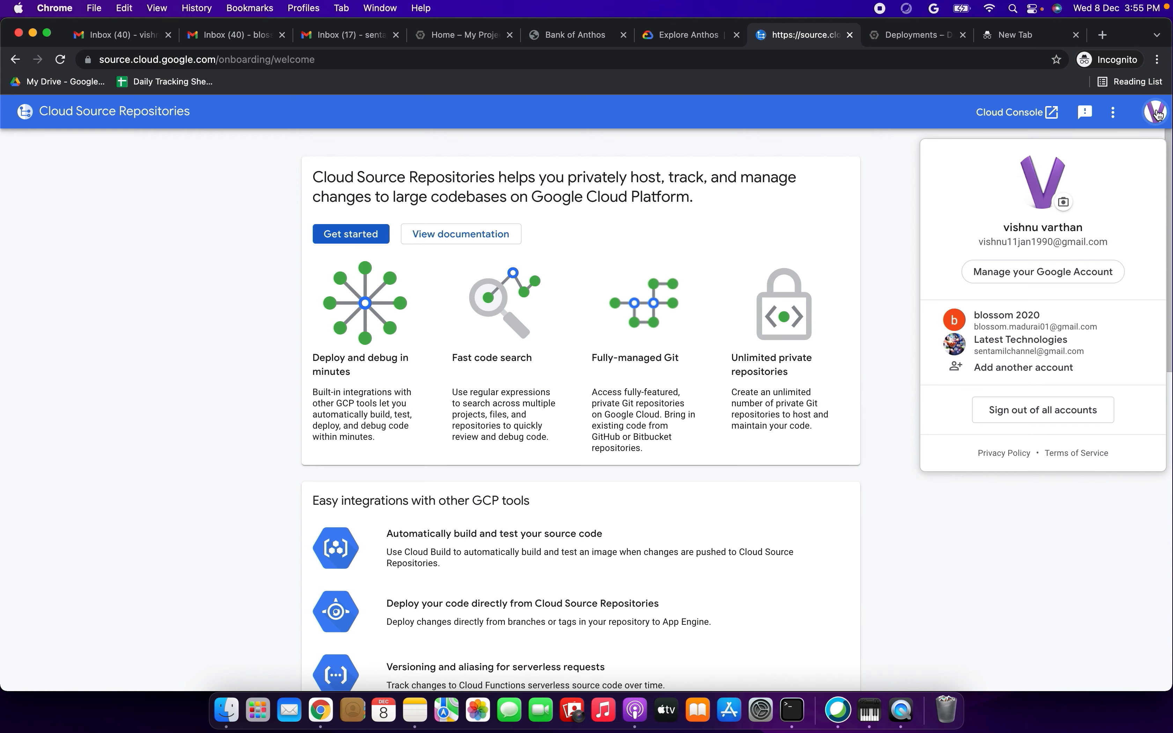
pyautogui.click(1005, 315)
pyautogui.click(771, 35)
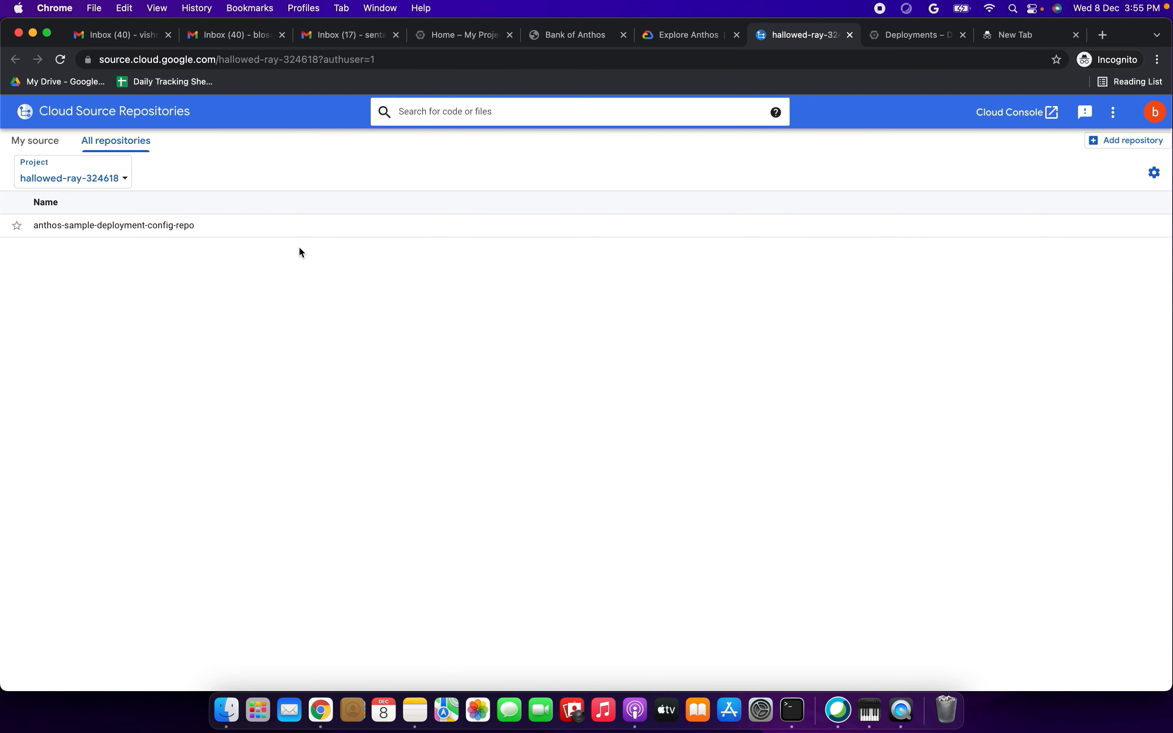
pyautogui.click(1155, 172)
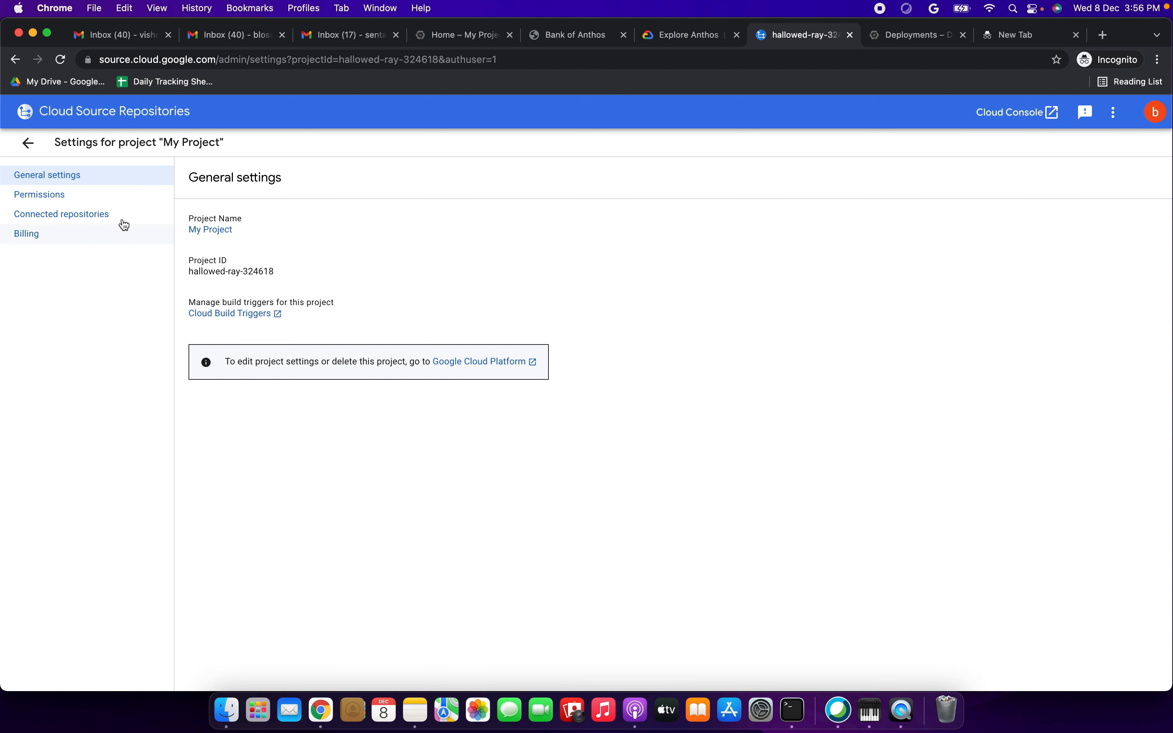
# - Leave the project settings and open the settings of the anthos-sample-deployment-config-repo repository
pyautogui.click(85, 200)
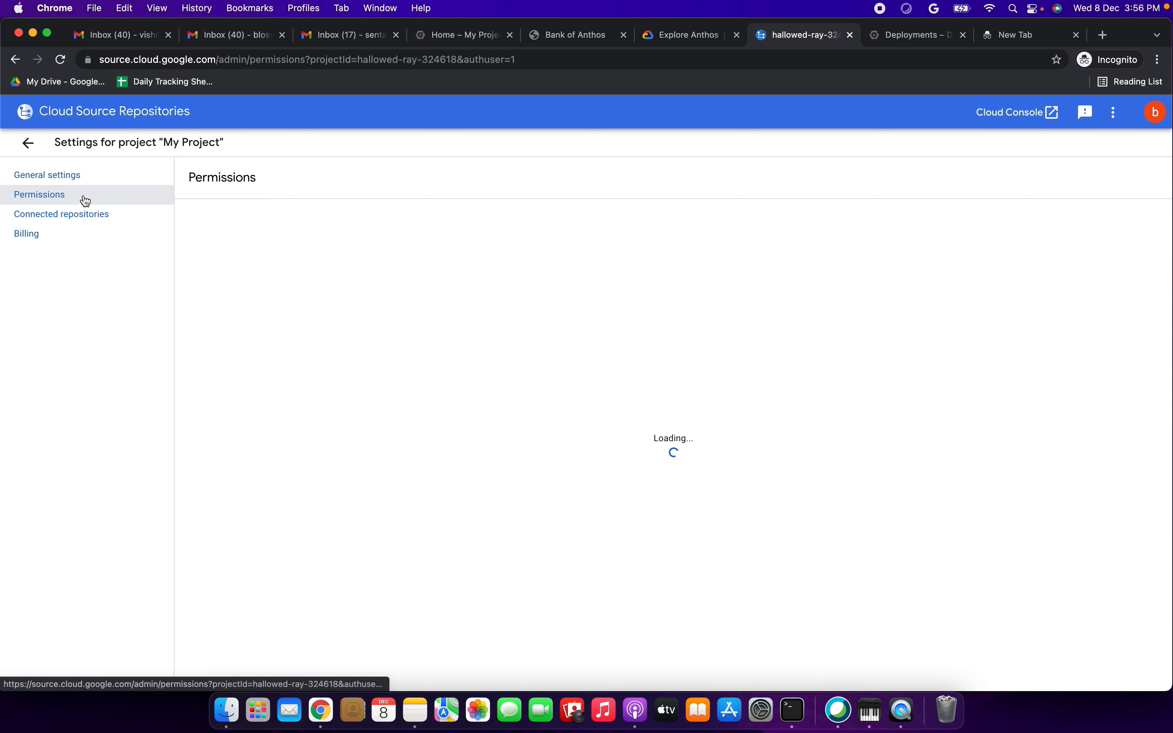
pyautogui.click(80, 177)
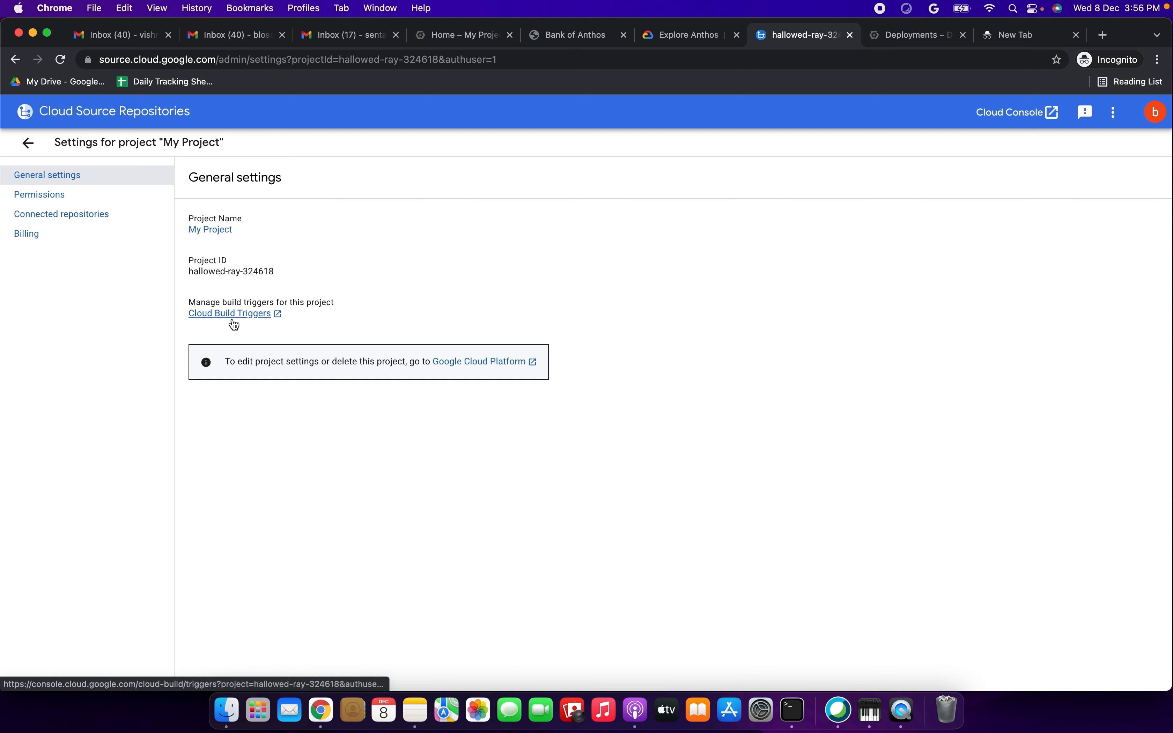
pyautogui.click(27, 143)
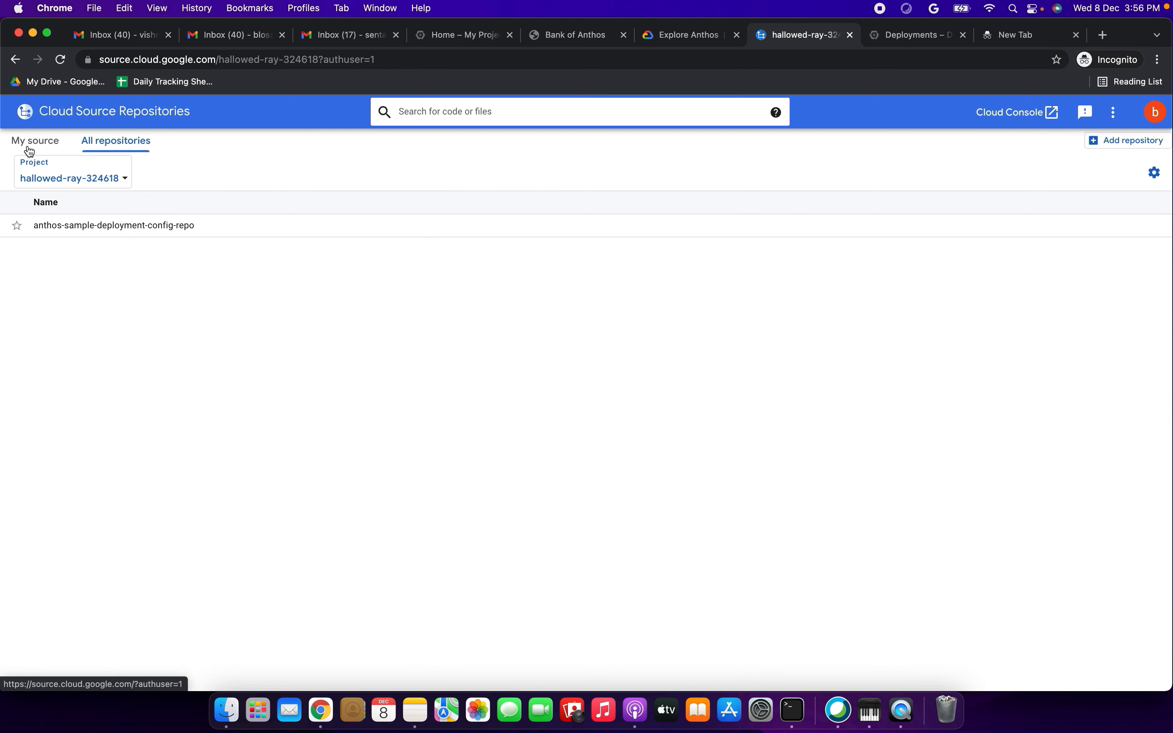
pyautogui.click(115, 226)
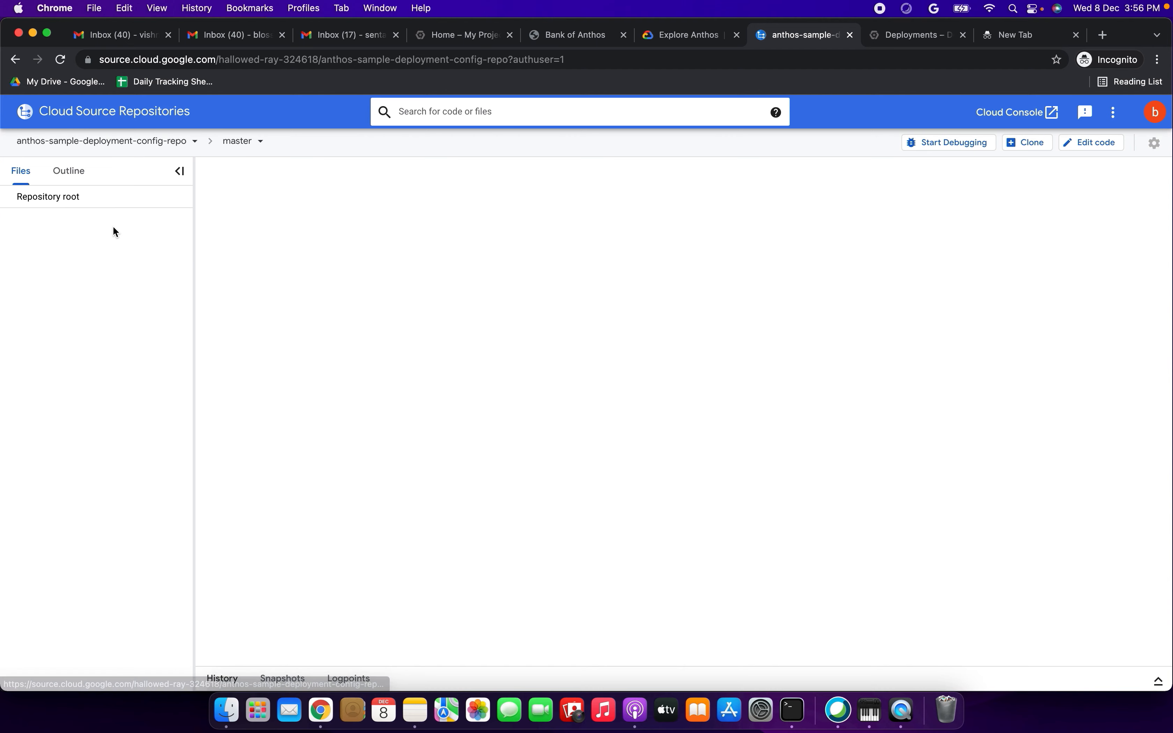
pyautogui.click(1153, 143)
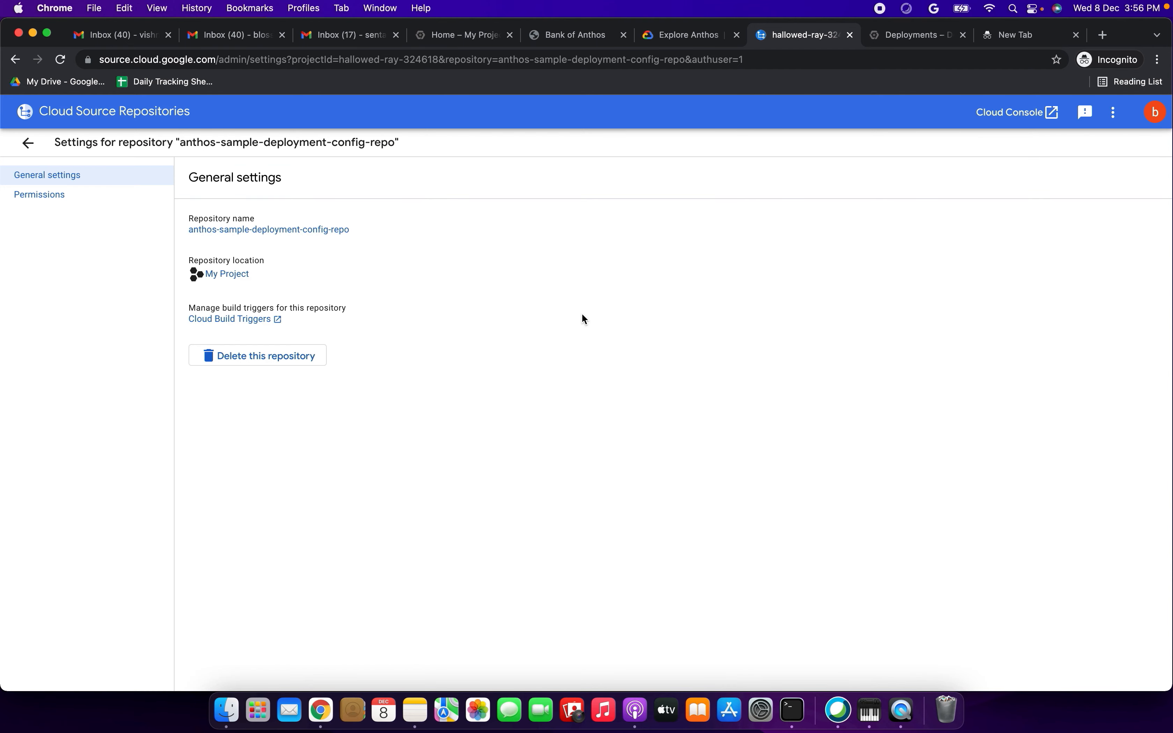
# - Delete the anthos-sample-deployment-config-repo repository, confirming with its full name
pyautogui.click(243, 357)
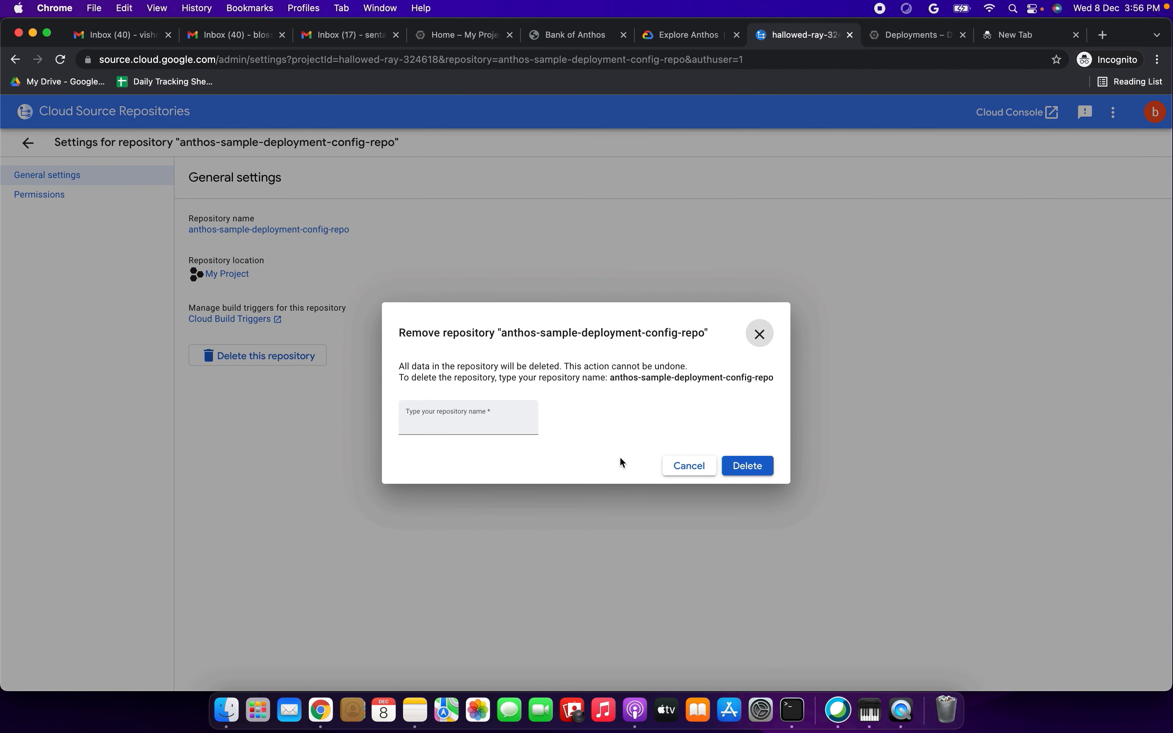
pyautogui.moveTo(610, 382); pyautogui.dragTo(779, 381)
pyautogui.press('super+c')
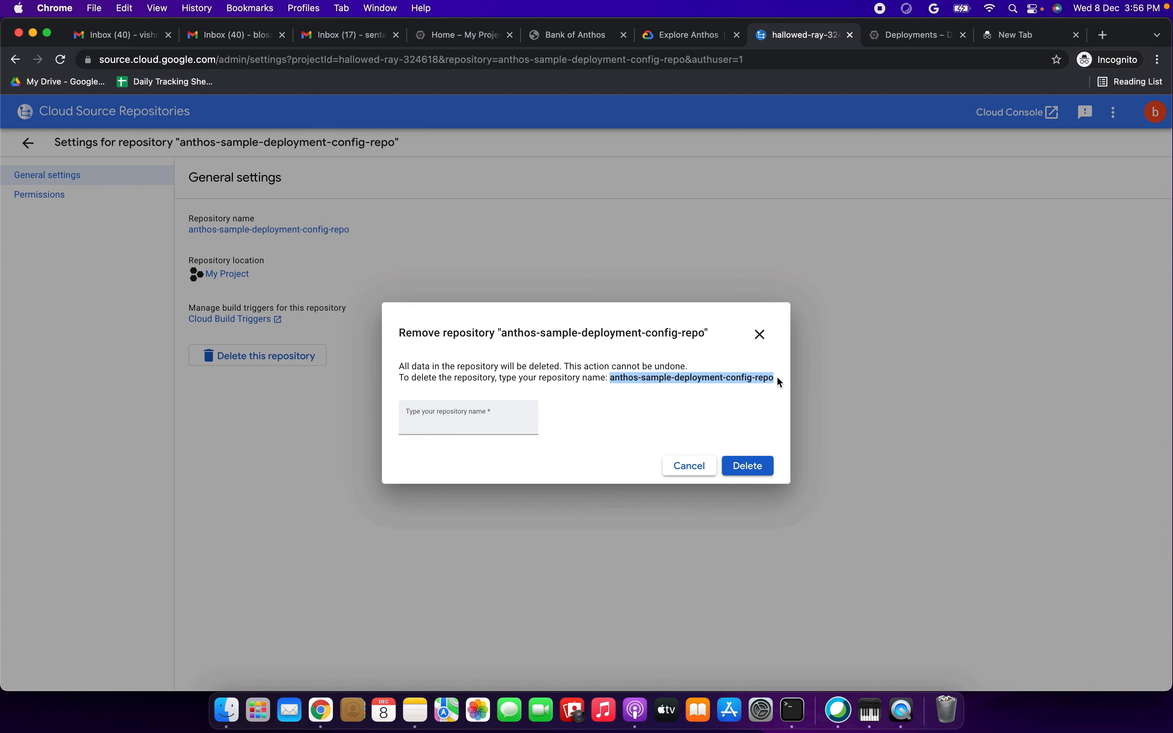
pyautogui.click(422, 428)
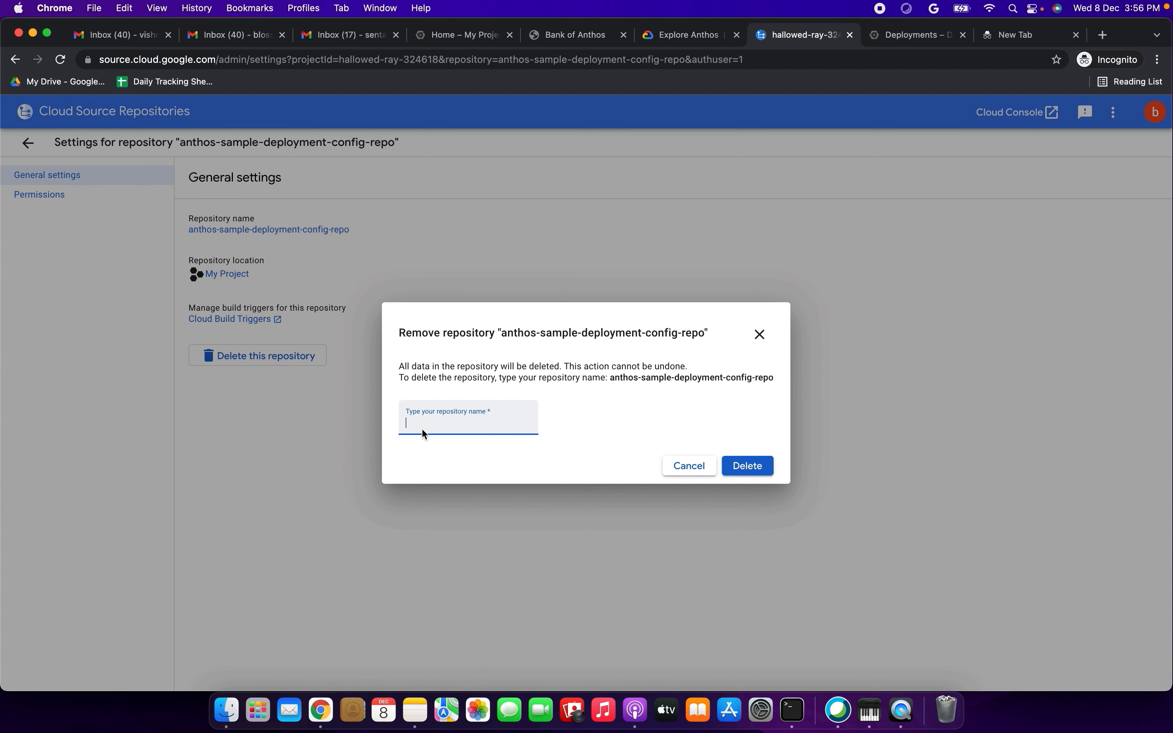
pyautogui.press('super+v')
pyautogui.click(769, 463)
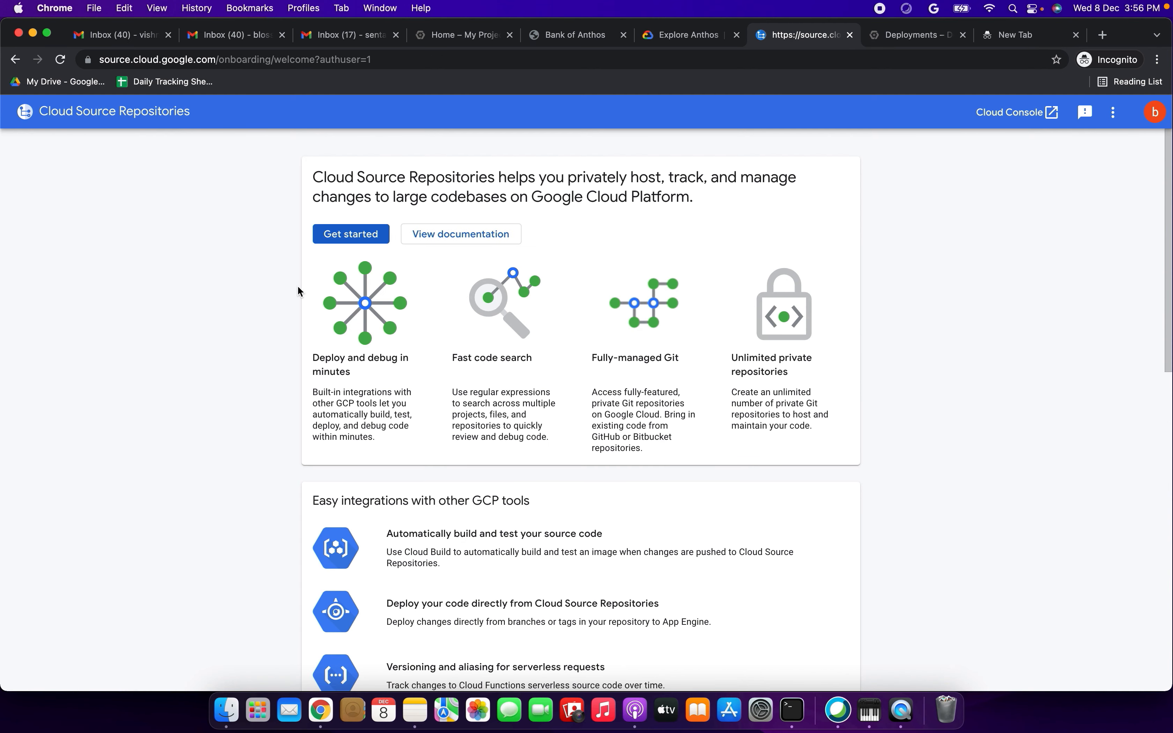
# - Look over the Cloud Source Repositories welcome page and read the tutorial's cleanup step about service accounts and IAM roles
pyautogui.scroll(-10, 319, 370)
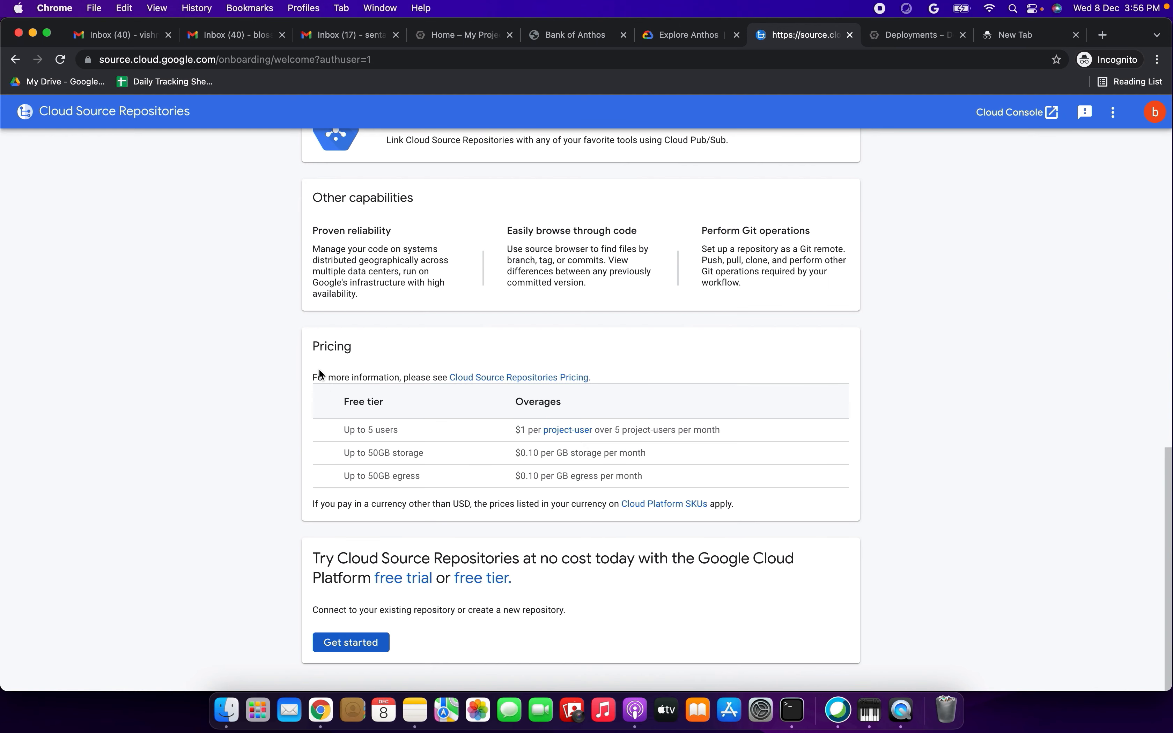
pyautogui.scroll(10, 319, 370)
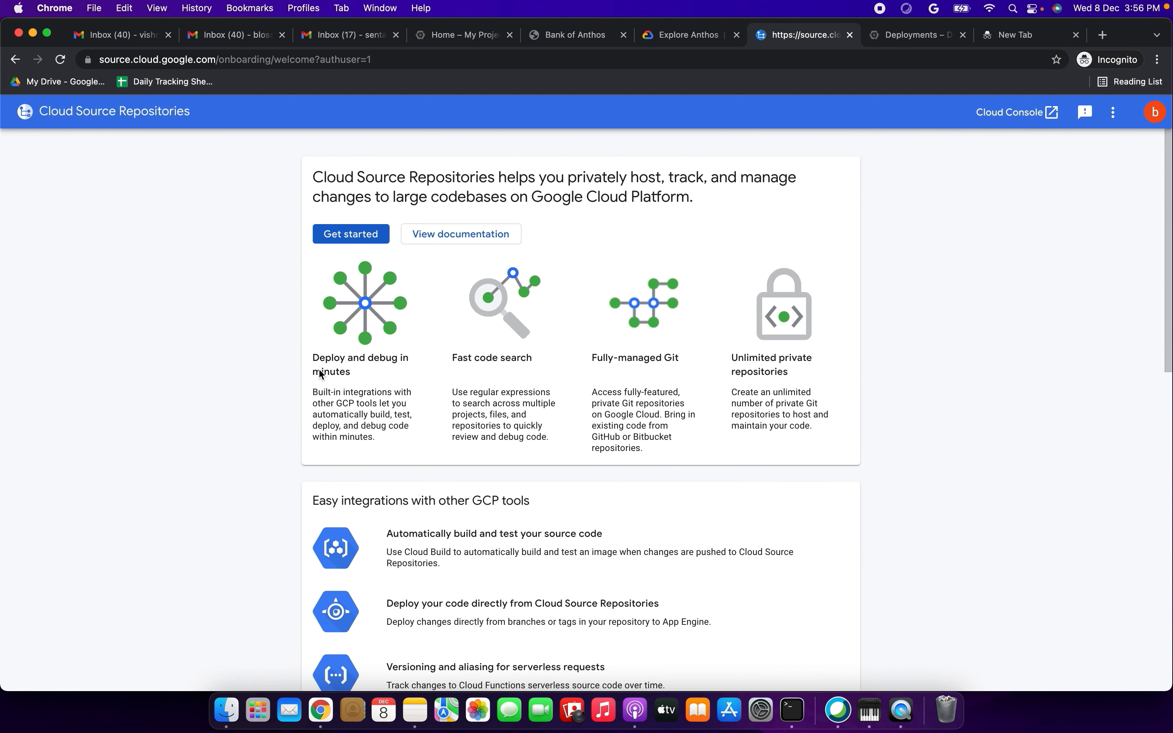
pyautogui.click(677, 39)
pyautogui.moveTo(213, 344); pyautogui.dragTo(834, 348)
pyautogui.click(853, 355)
pyautogui.doubleClick(853, 355)
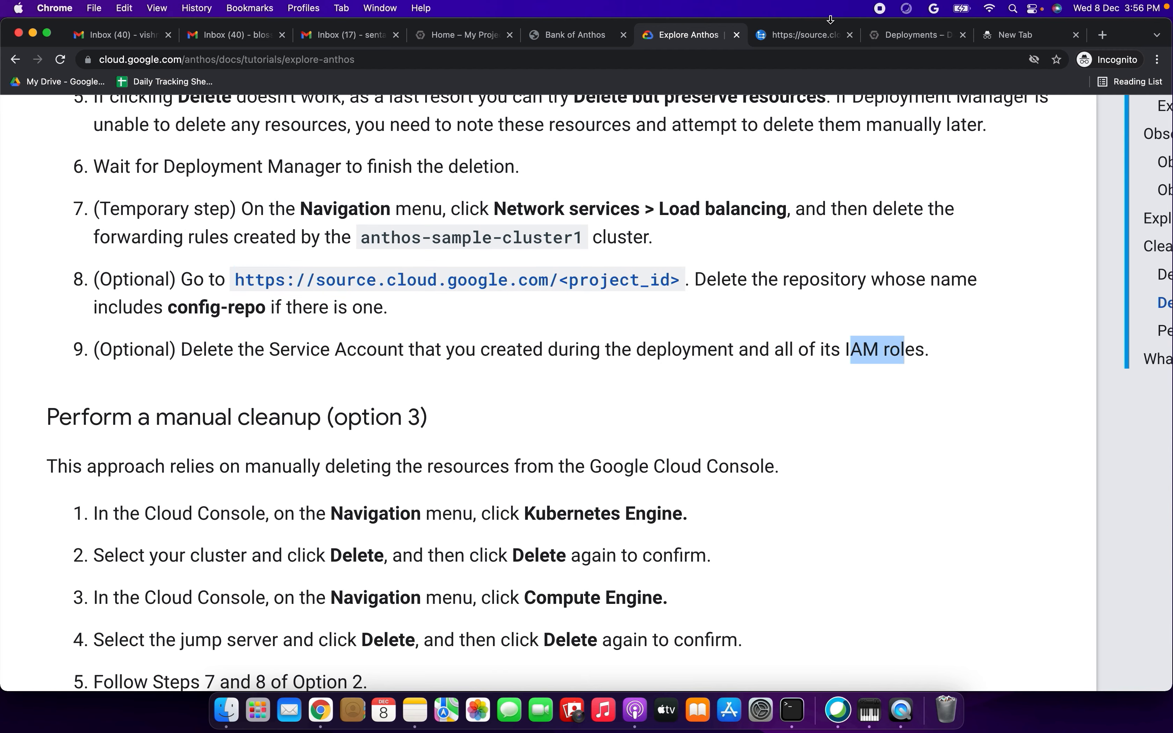
# - Return to the Cloud Console home for My Project and open the IAM & Admin Service Accounts page
pyautogui.click(807, 36)
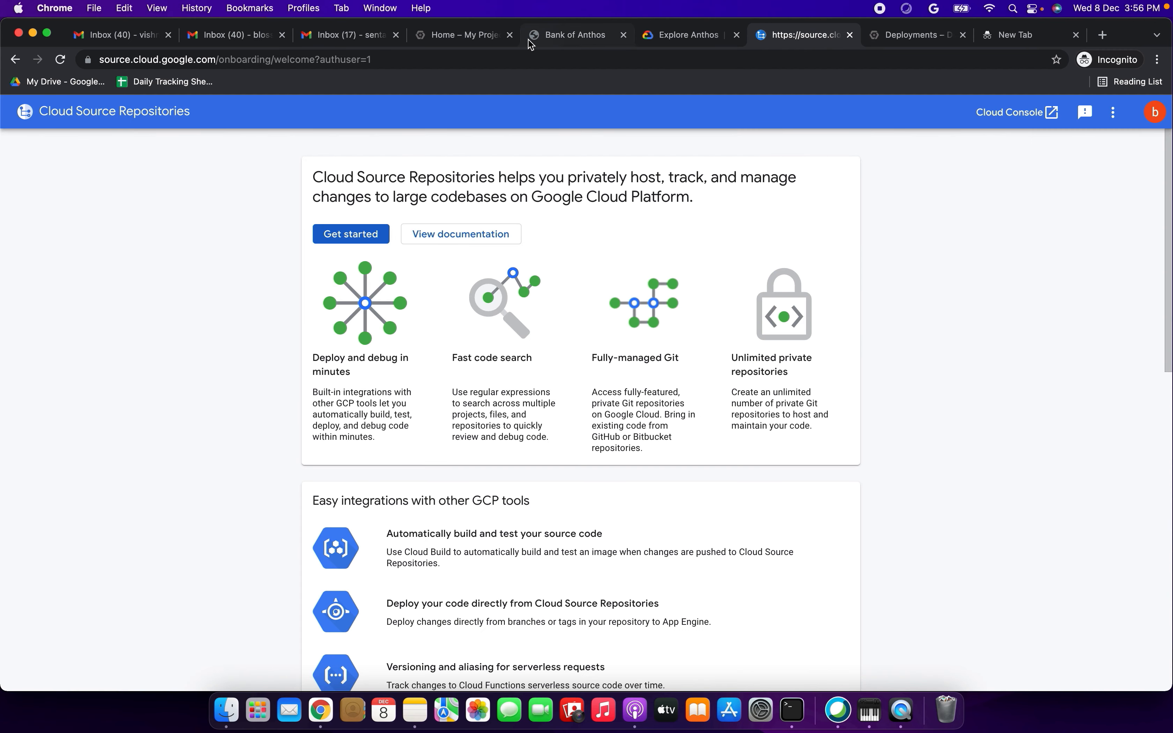
pyautogui.click(913, 44)
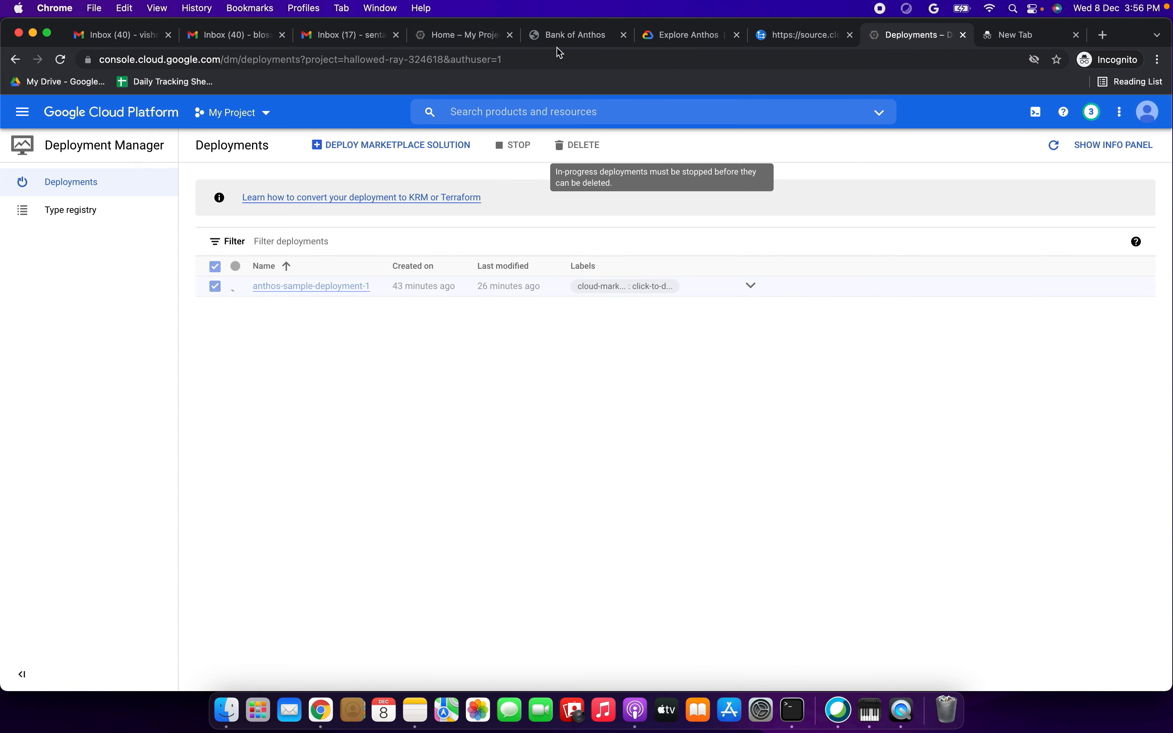
pyautogui.click(554, 38)
pyautogui.click(452, 38)
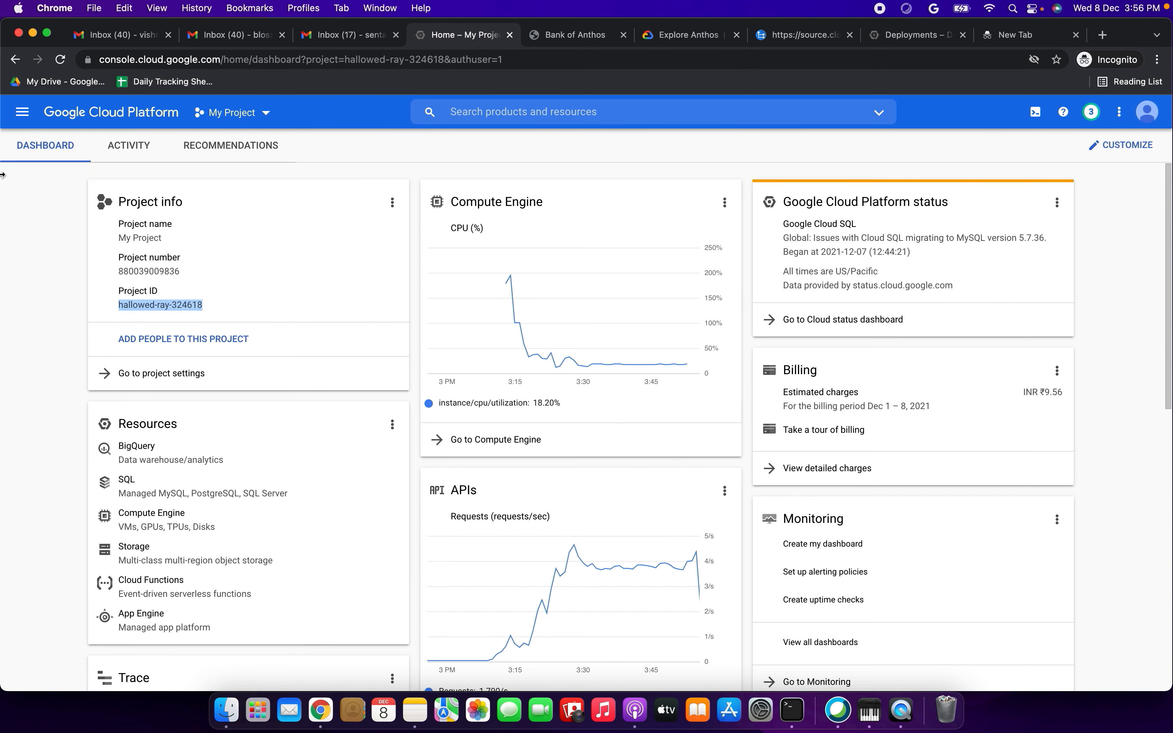
pyautogui.click(22, 112)
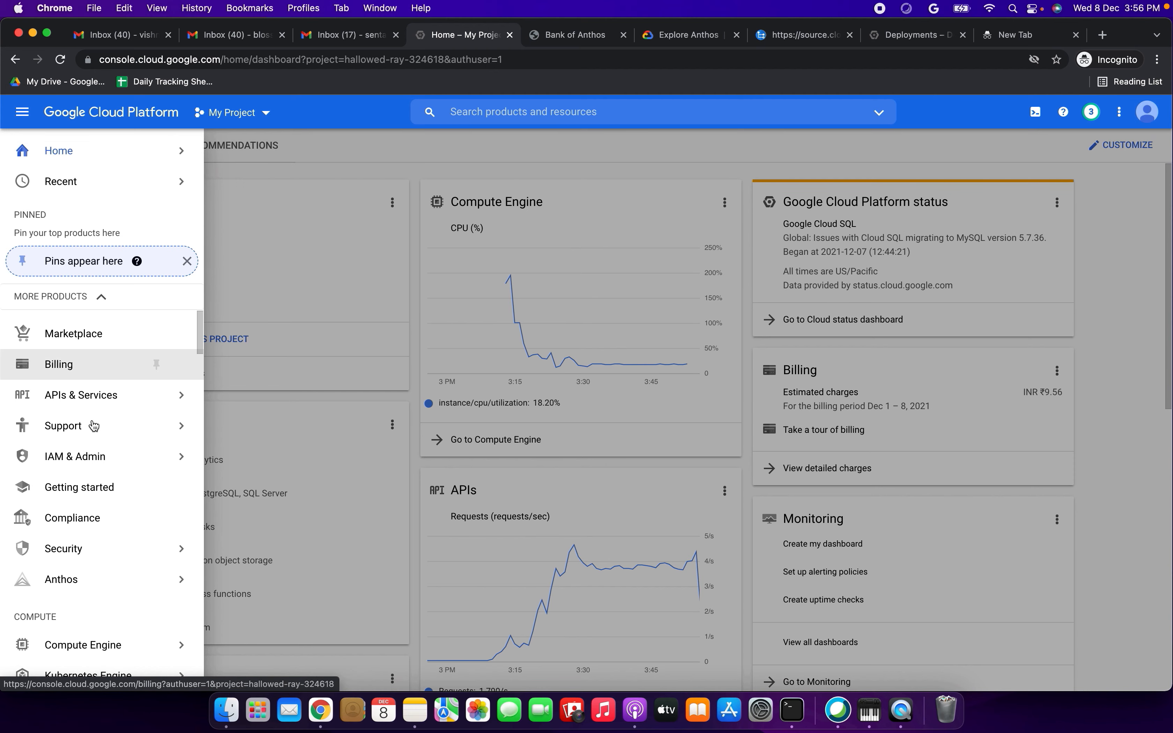
pyautogui.moveTo(93, 425)
pyautogui.moveTo(91, 460)
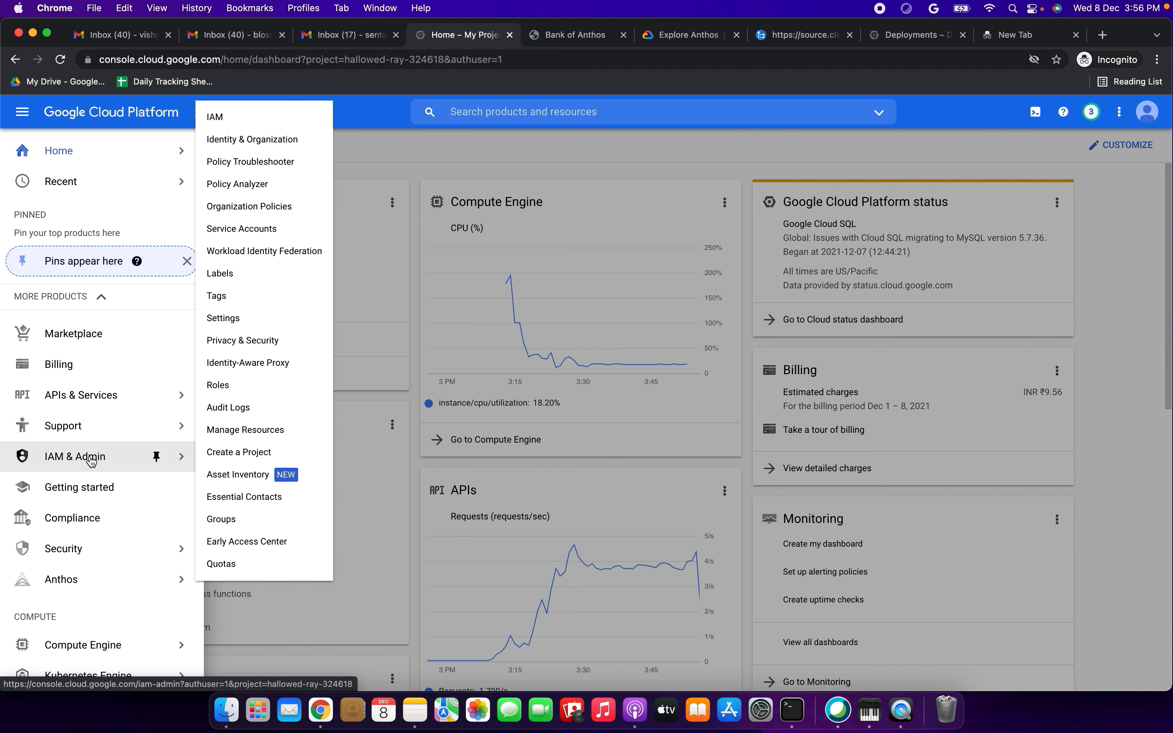
pyautogui.click(236, 229)
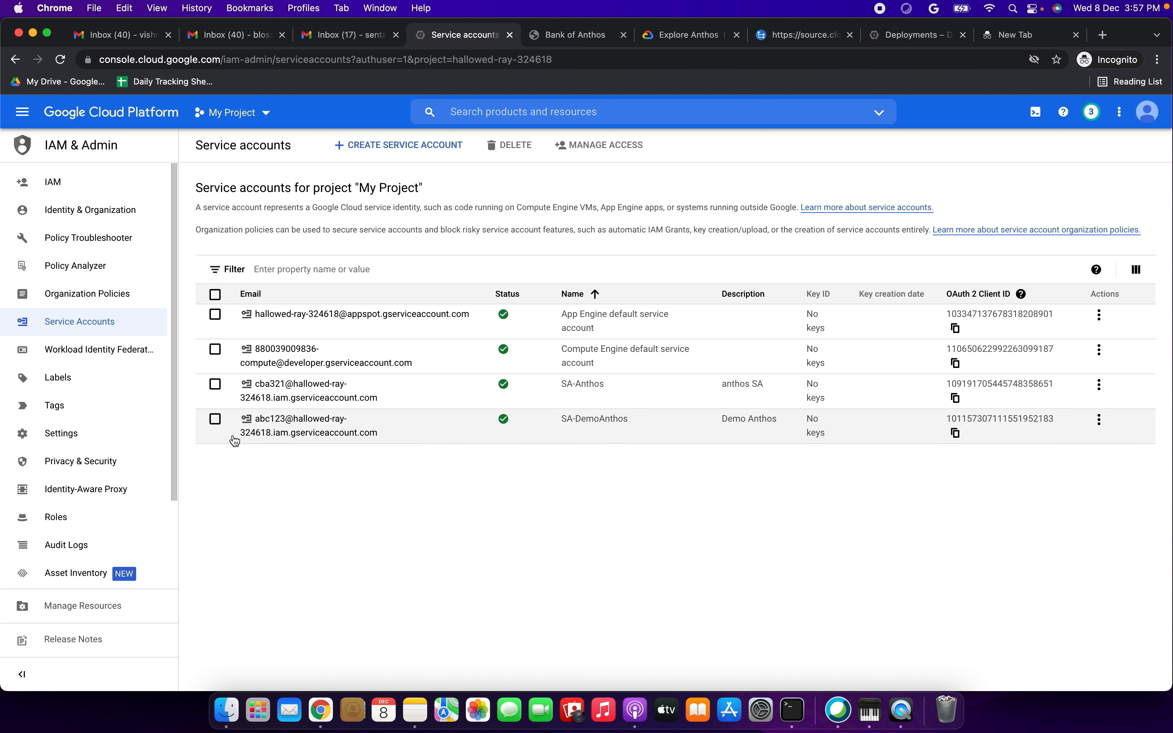
# - Delete the SA-DemoAnthos and SA-Anthos service accounts from the project
pyautogui.click(215, 420)
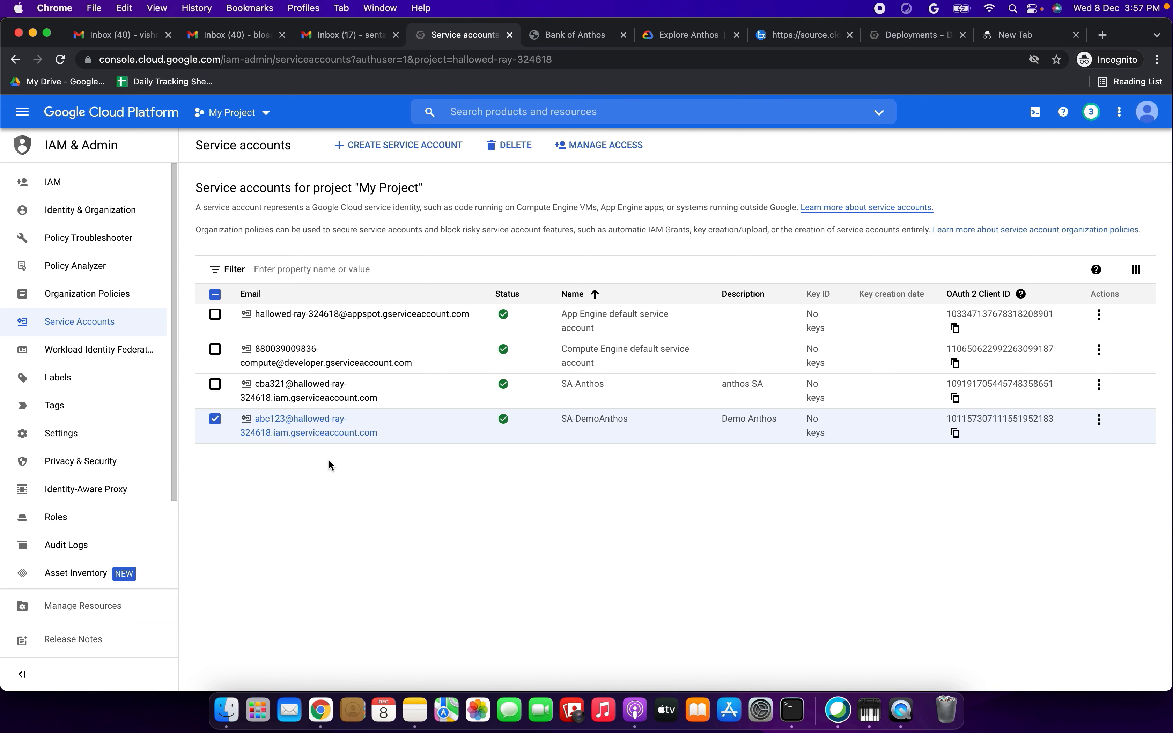
pyautogui.click(510, 145)
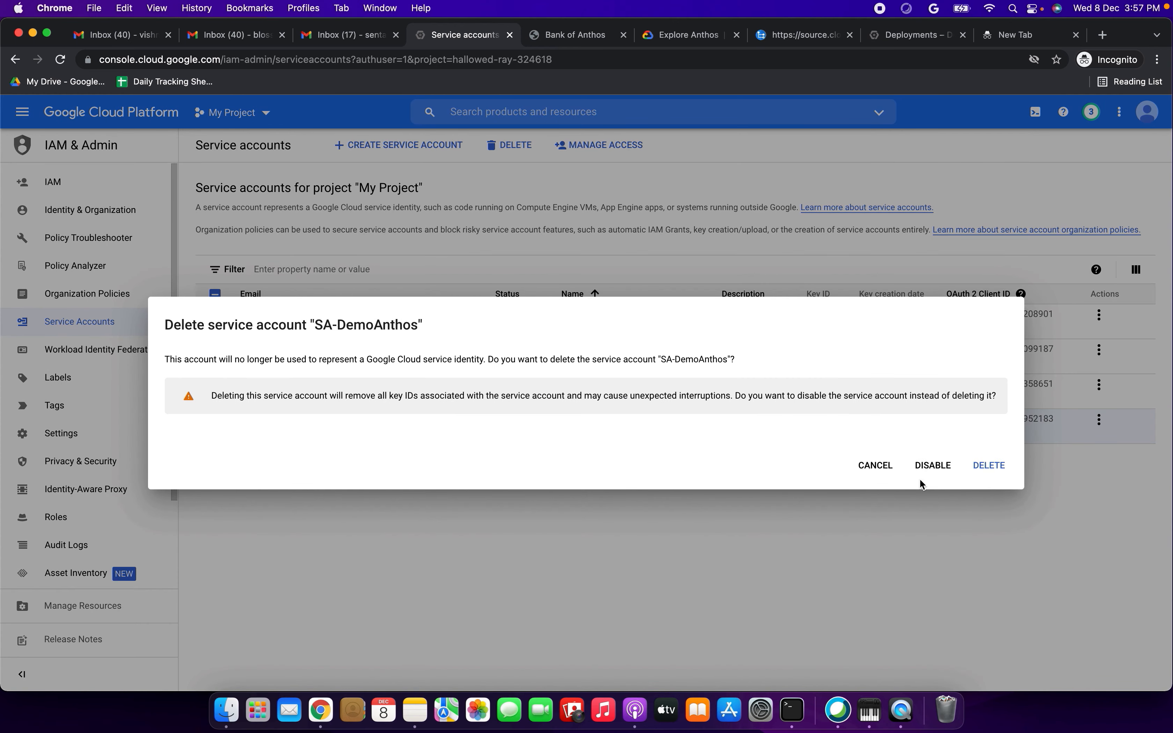
pyautogui.click(990, 465)
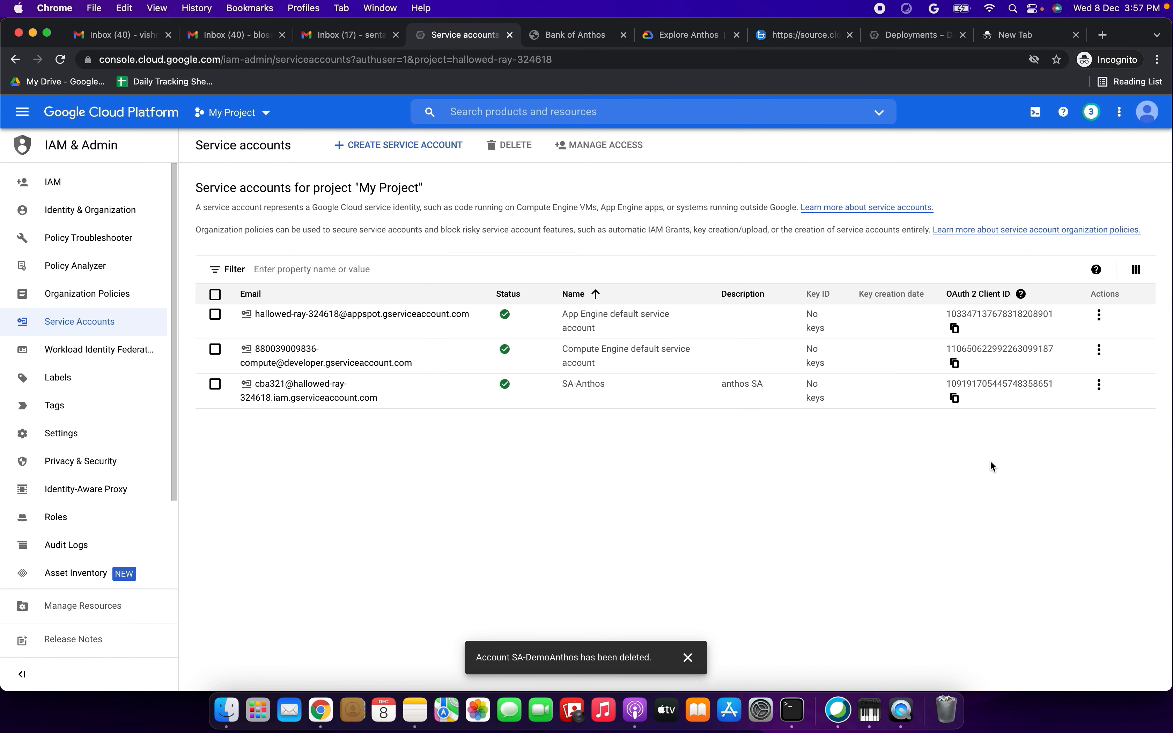
pyautogui.click(218, 386)
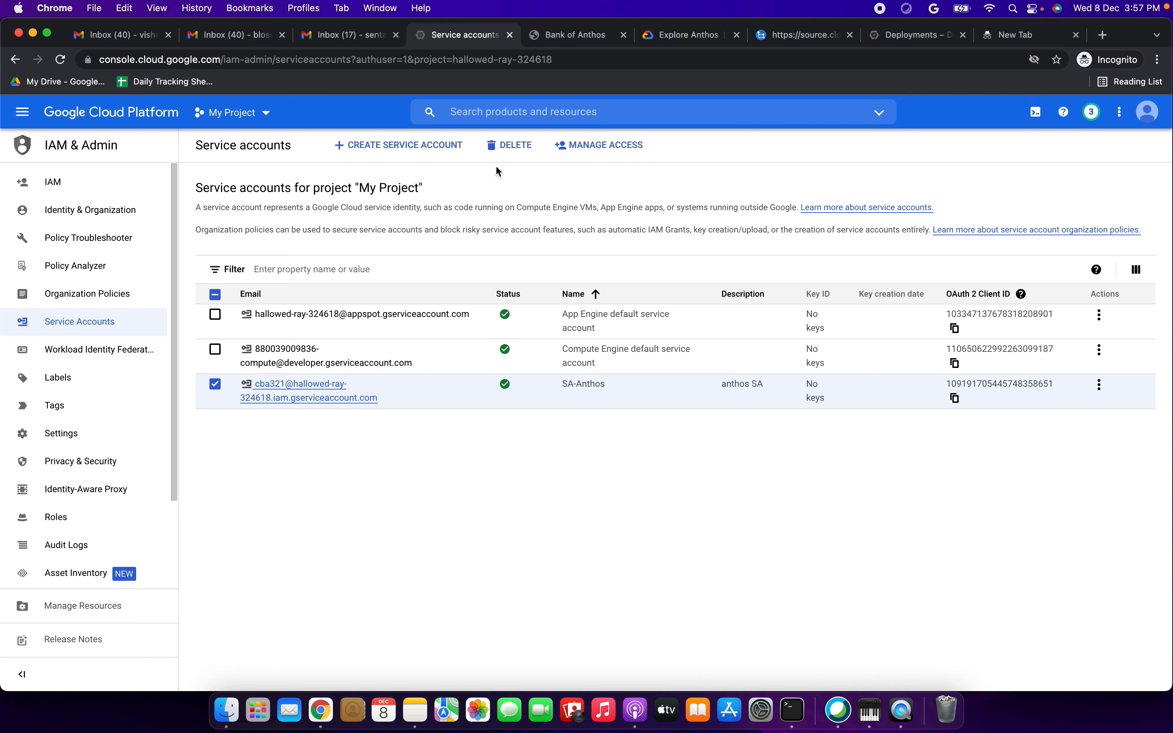
pyautogui.click(499, 156)
pyautogui.click(980, 468)
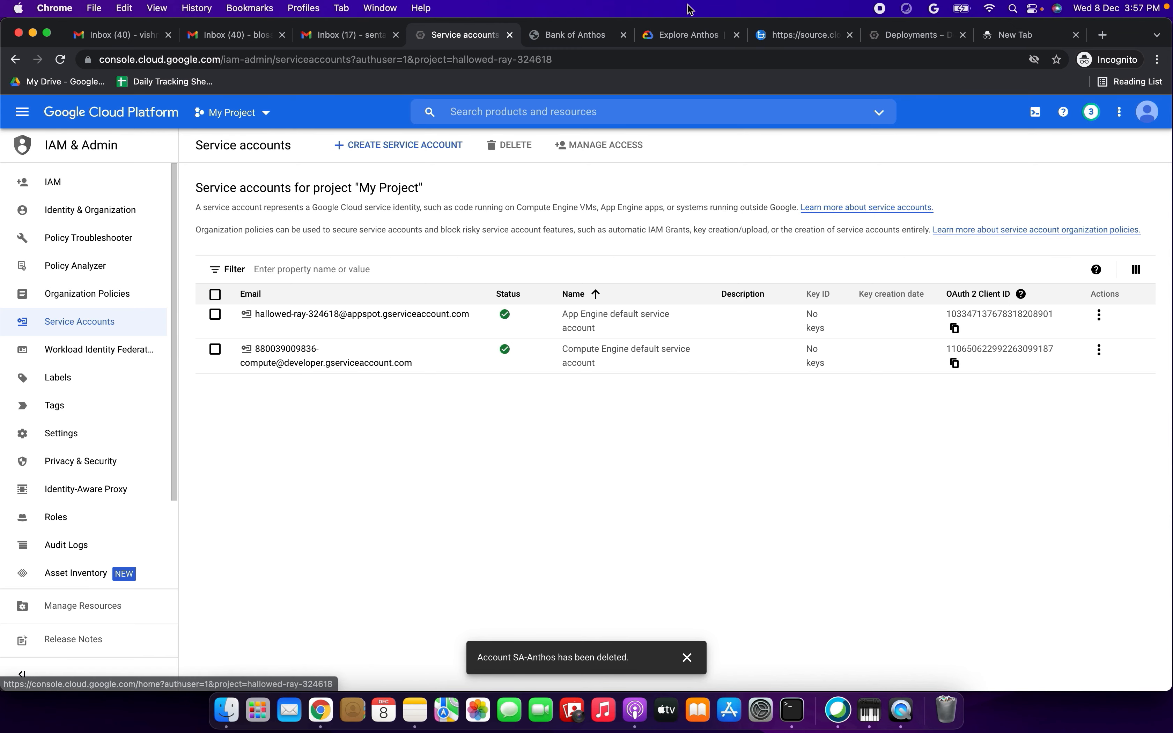
# - Read the tutorial's manual cleanup section (option 3) and check the sample deployment's deletion progress in Deployment Manager
pyautogui.click(667, 37)
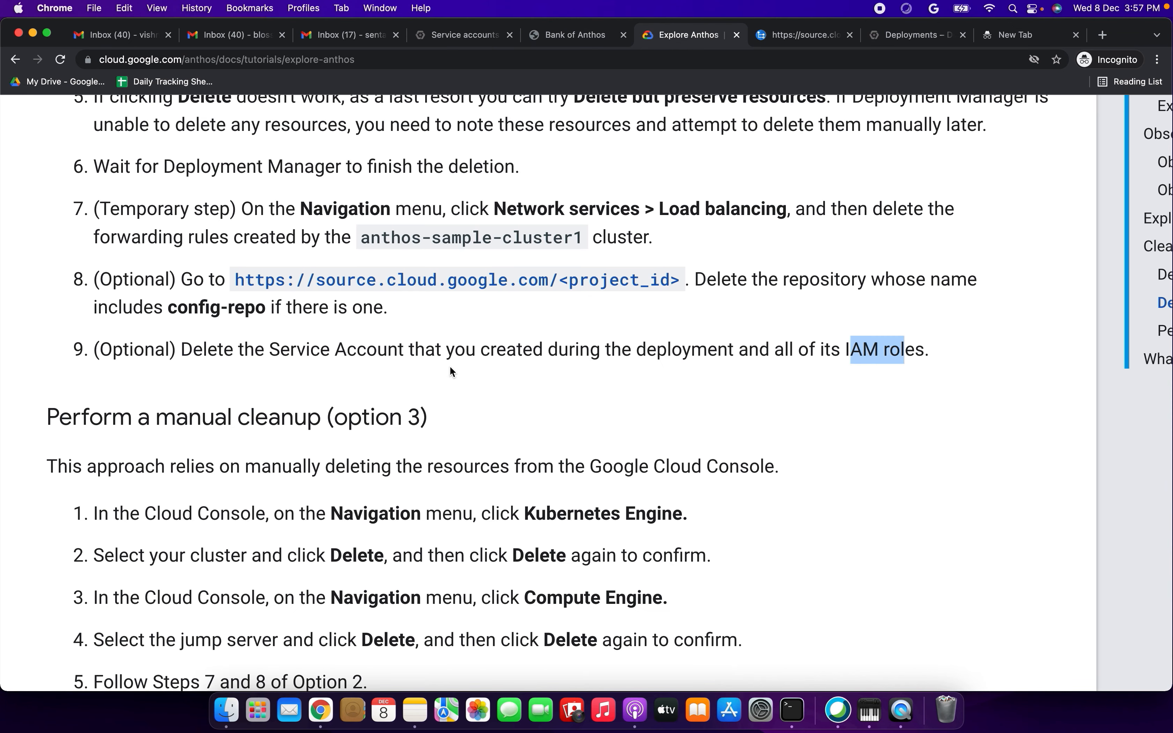
pyautogui.scroll(-2, 449, 373)
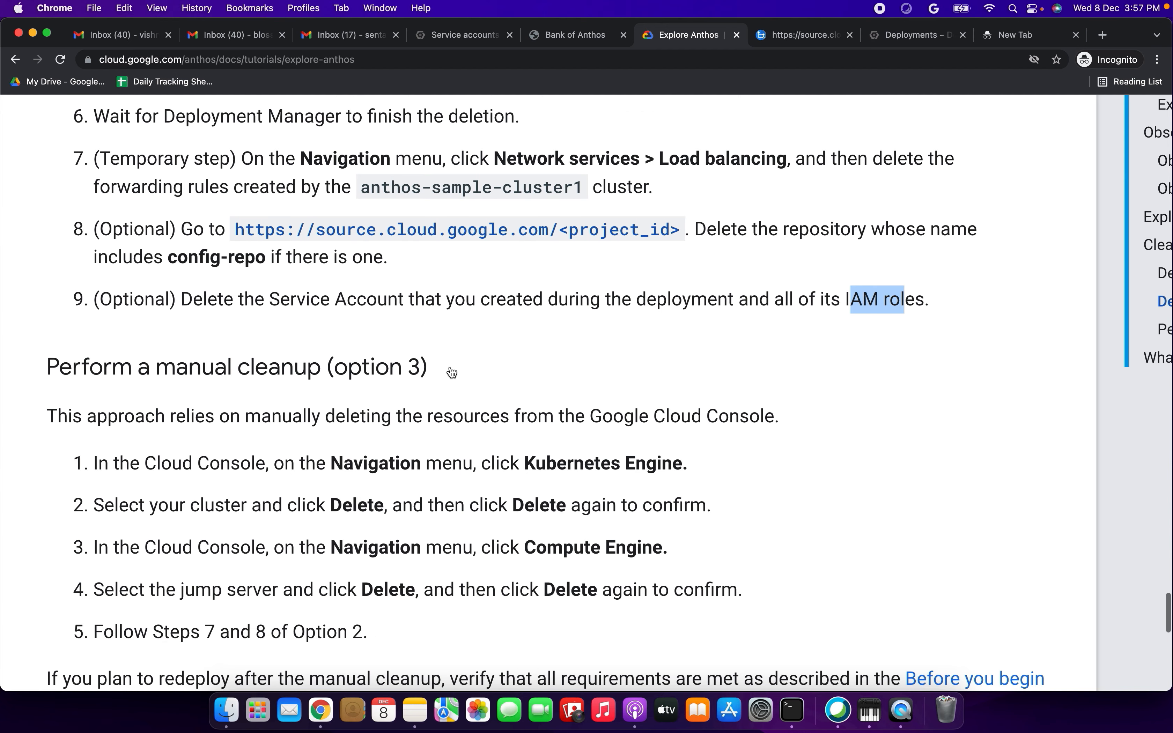
pyautogui.moveTo(72, 367); pyautogui.dragTo(347, 367)
pyautogui.scroll(-5, 348, 367)
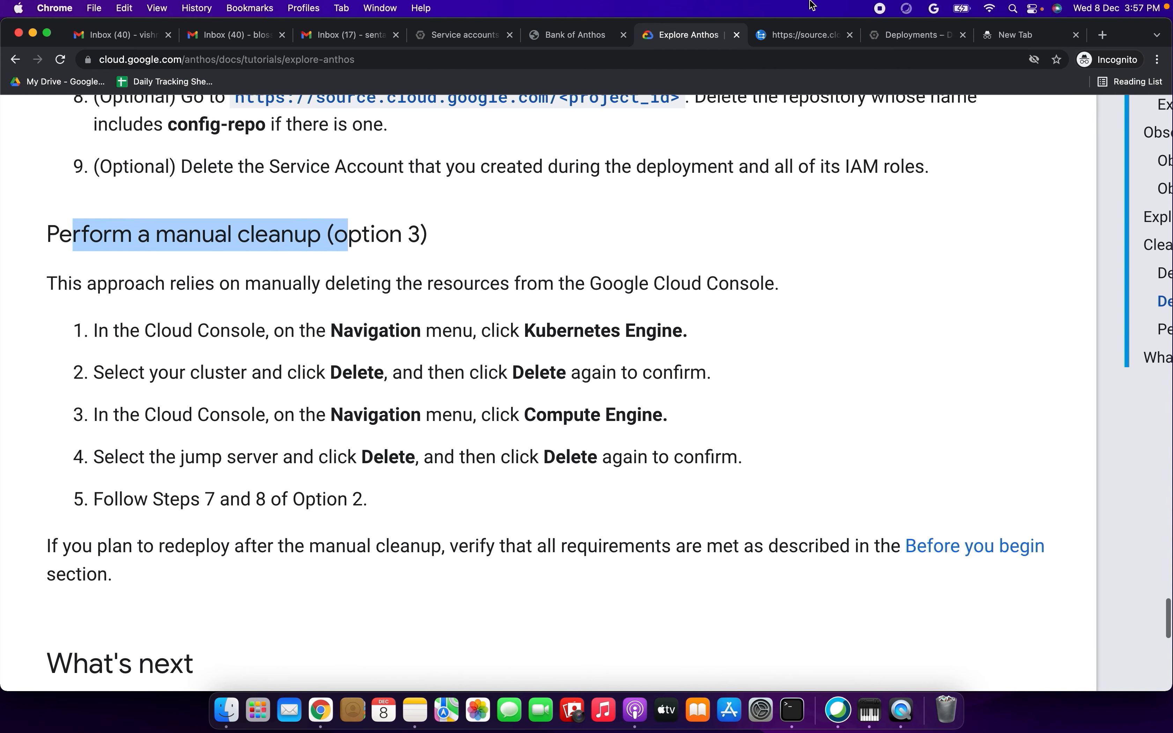
pyautogui.click(910, 43)
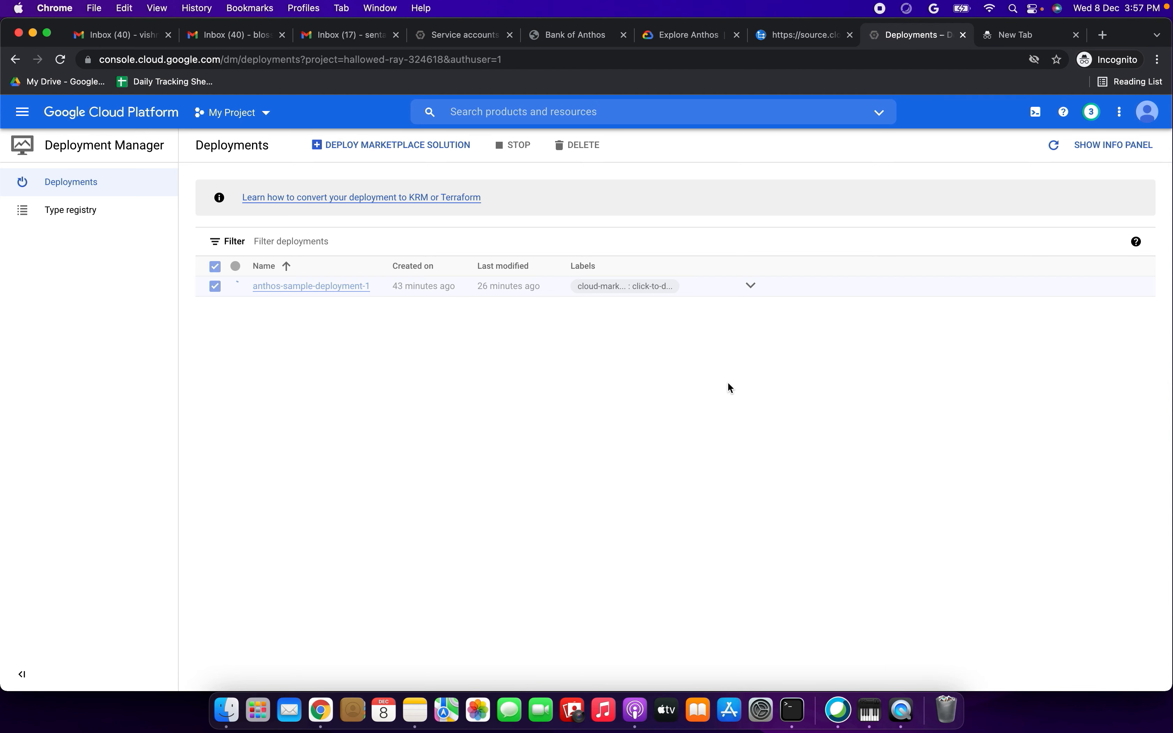
pyautogui.moveTo(927, 539)
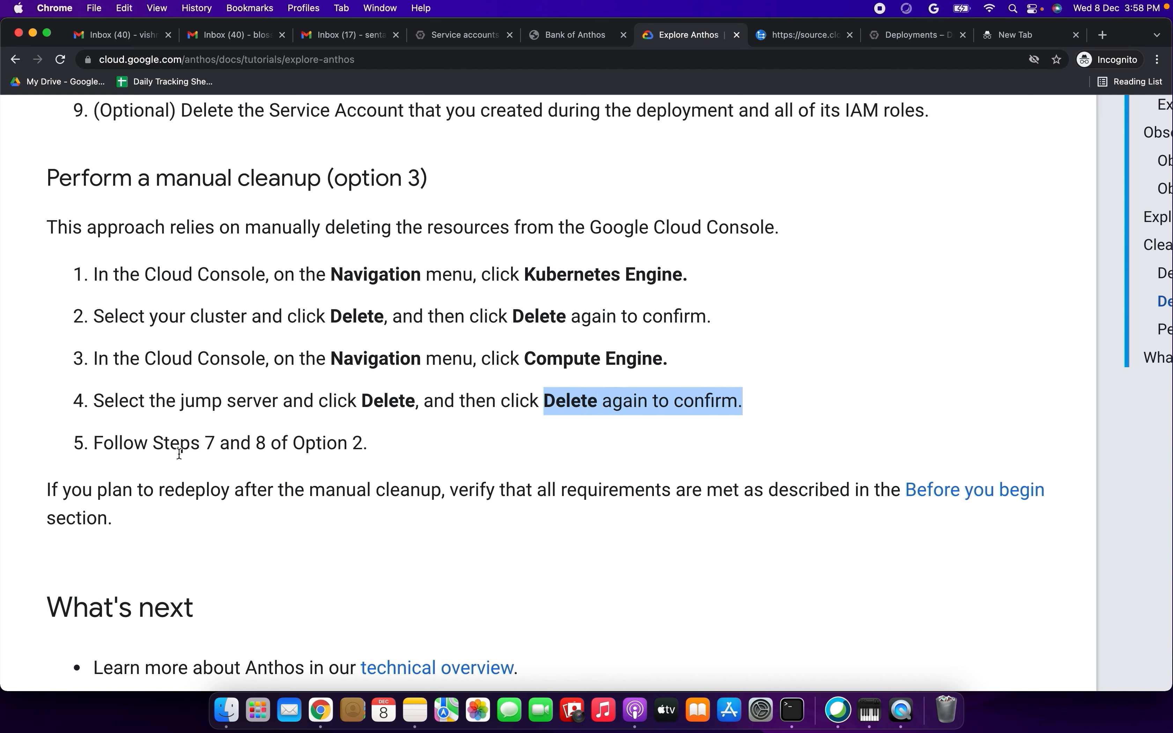
pyautogui.moveTo(123, 442); pyautogui.dragTo(376, 448)
pyautogui.moveTo(636, 458)
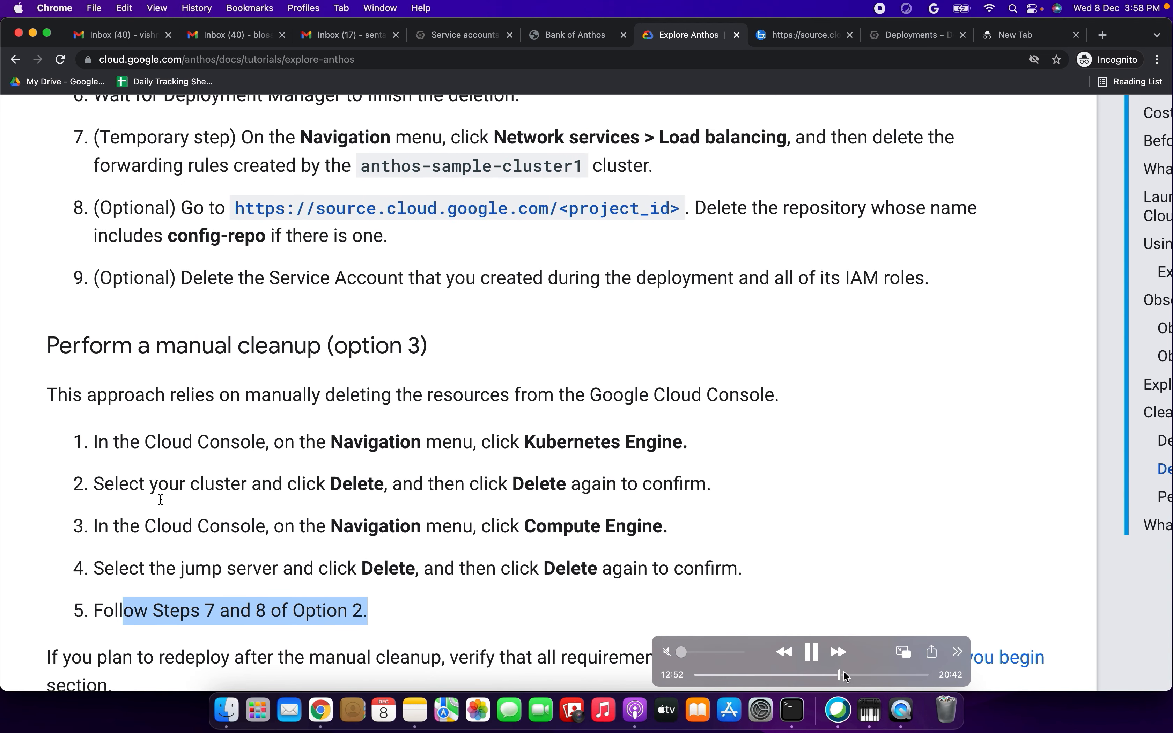
pyautogui.click(842, 672)
pyautogui.click(847, 674)
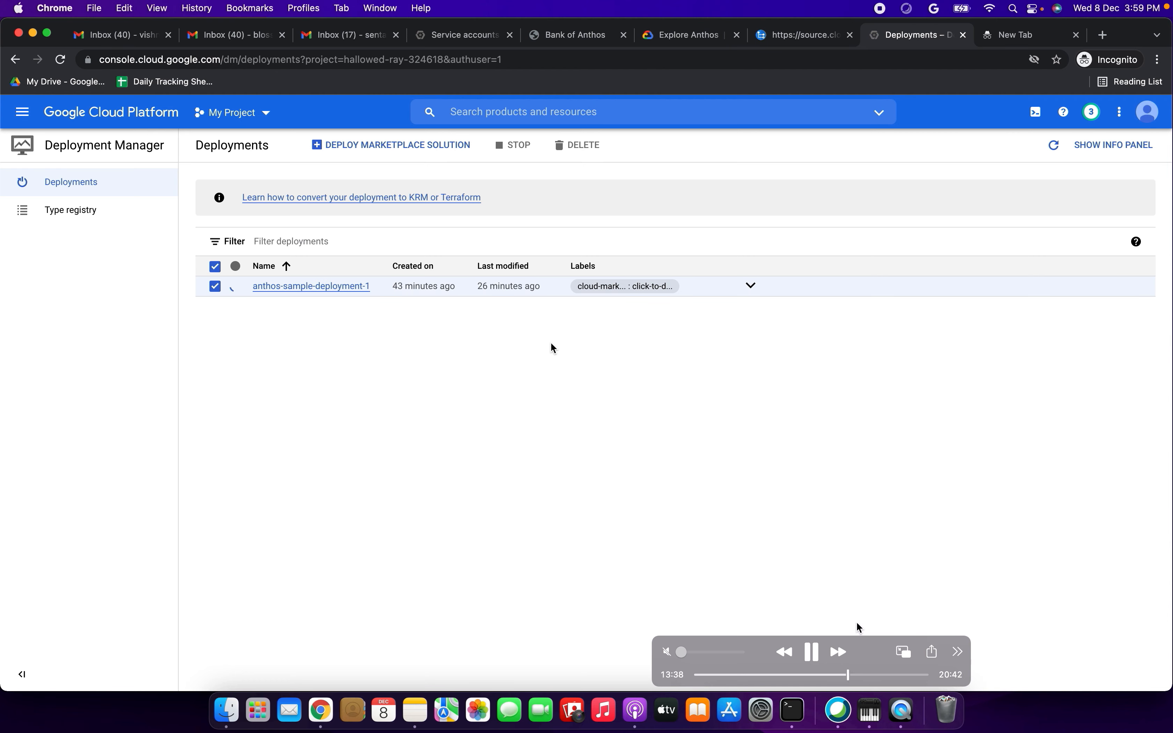
pyautogui.click(855, 675)
pyautogui.click(859, 675)
pyautogui.click(866, 675)
pyautogui.click(875, 675)
pyautogui.click(874, 675)
pyautogui.click(879, 675)
pyautogui.click(882, 675)
pyautogui.click(885, 675)
pyautogui.click(891, 674)
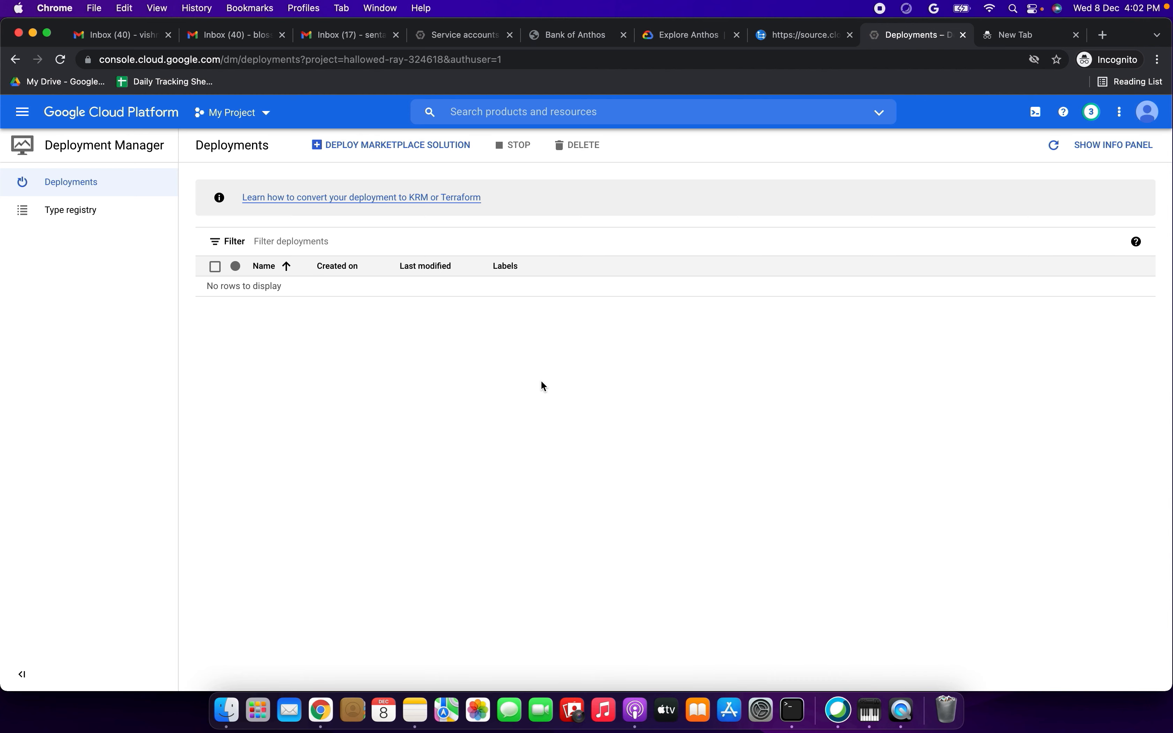
# - Recheck the Cloud Source Repositories and Deployments pages, and review the tutorial's manual cleanup instruction for Kubernetes Engine
pyautogui.moveTo(800, 508)
pyautogui.click(823, 32)
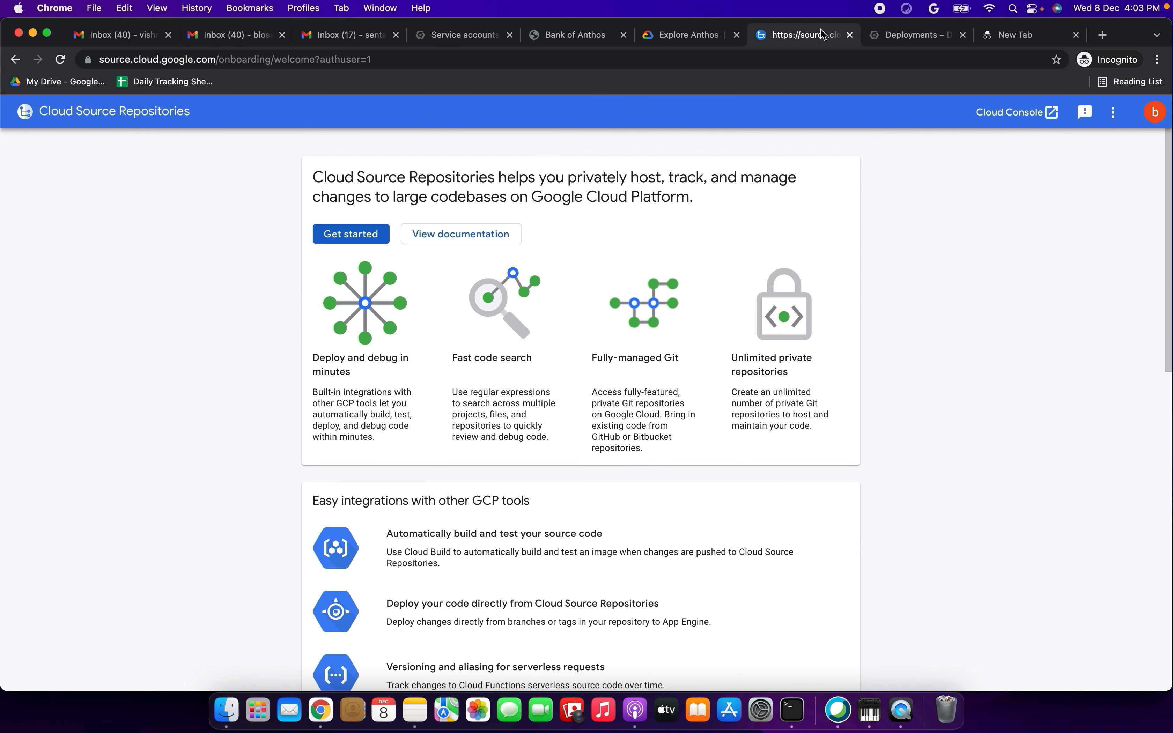
pyautogui.click(905, 39)
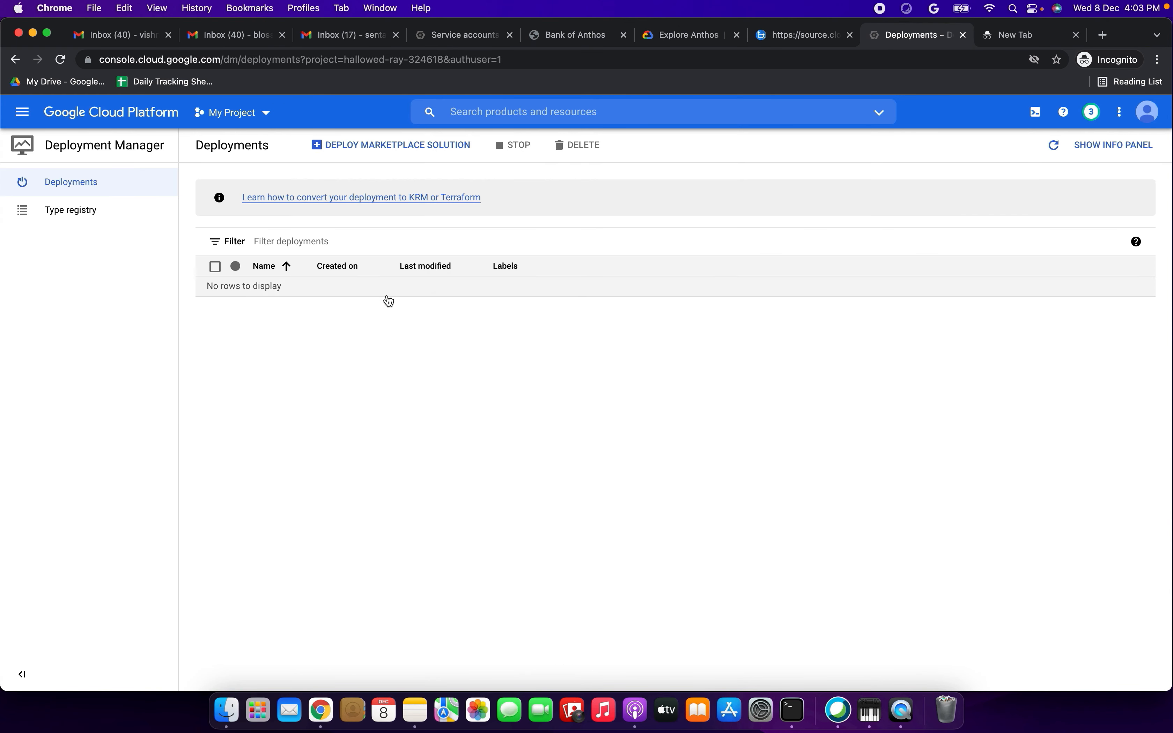
pyautogui.click(560, 38)
pyautogui.click(665, 42)
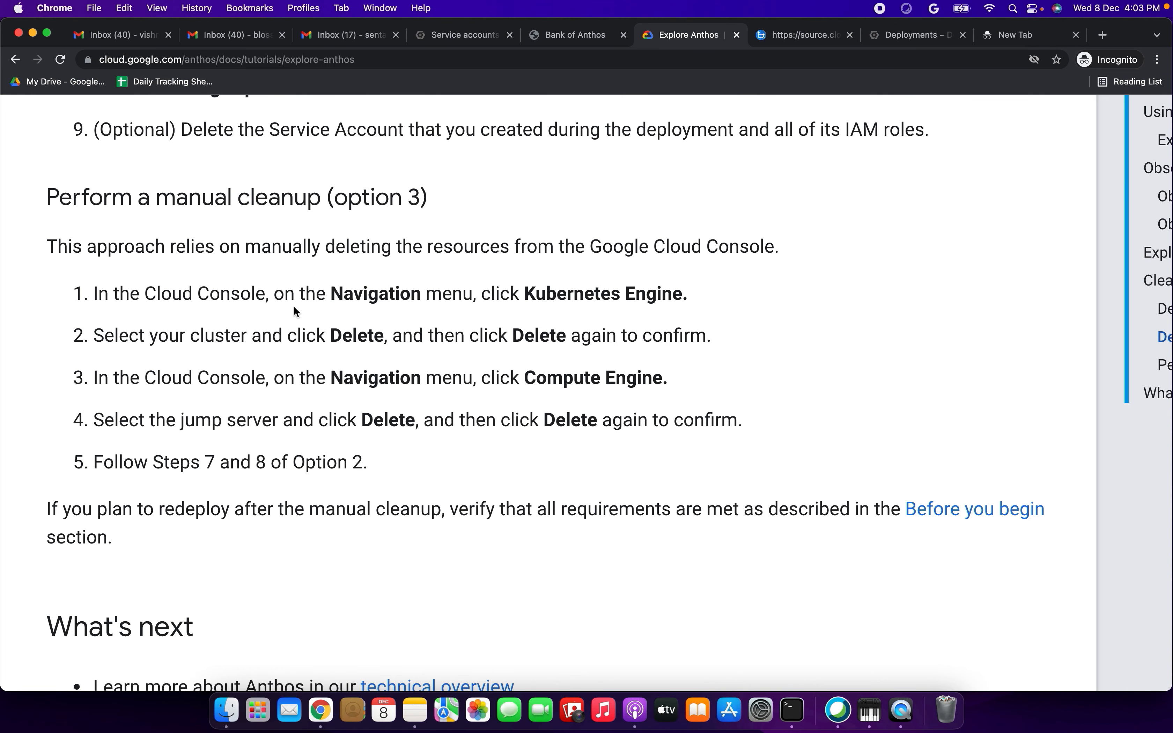
pyautogui.moveTo(186, 300); pyautogui.dragTo(510, 300)
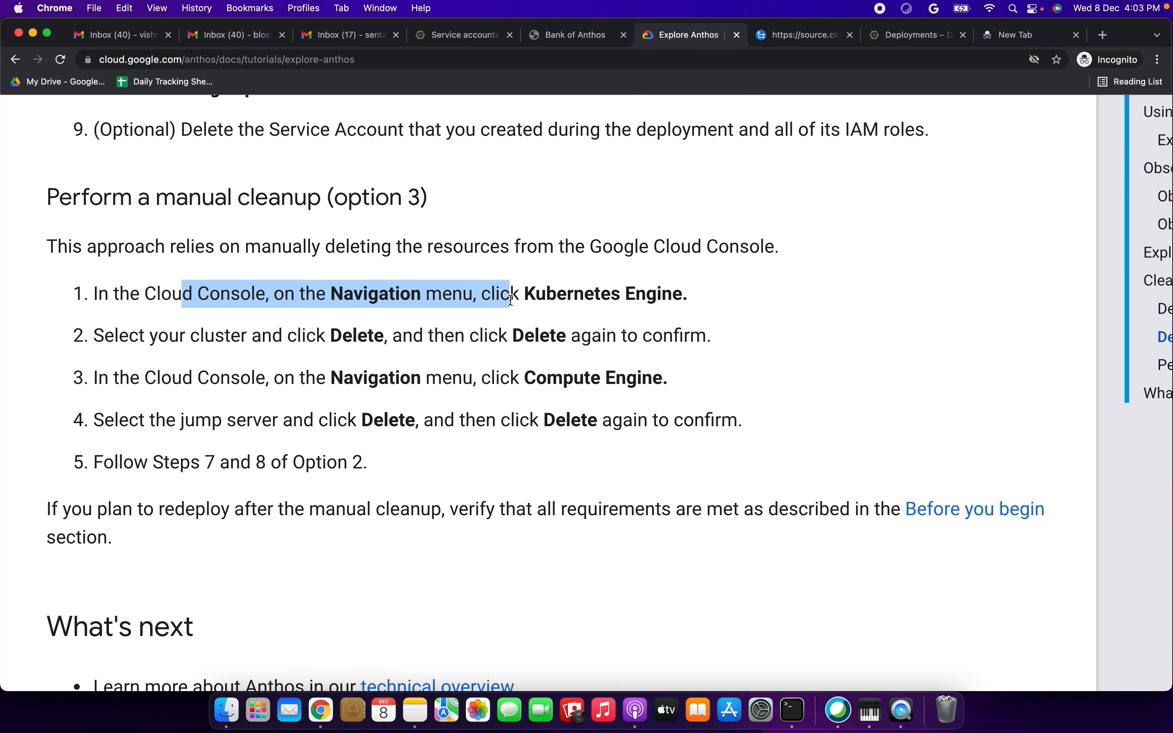
# - Open the Kubernetes Engine clusters page by way of the Cloud Console home, and place the Anthos tutorial tab beside the console tab
pyautogui.click(468, 36)
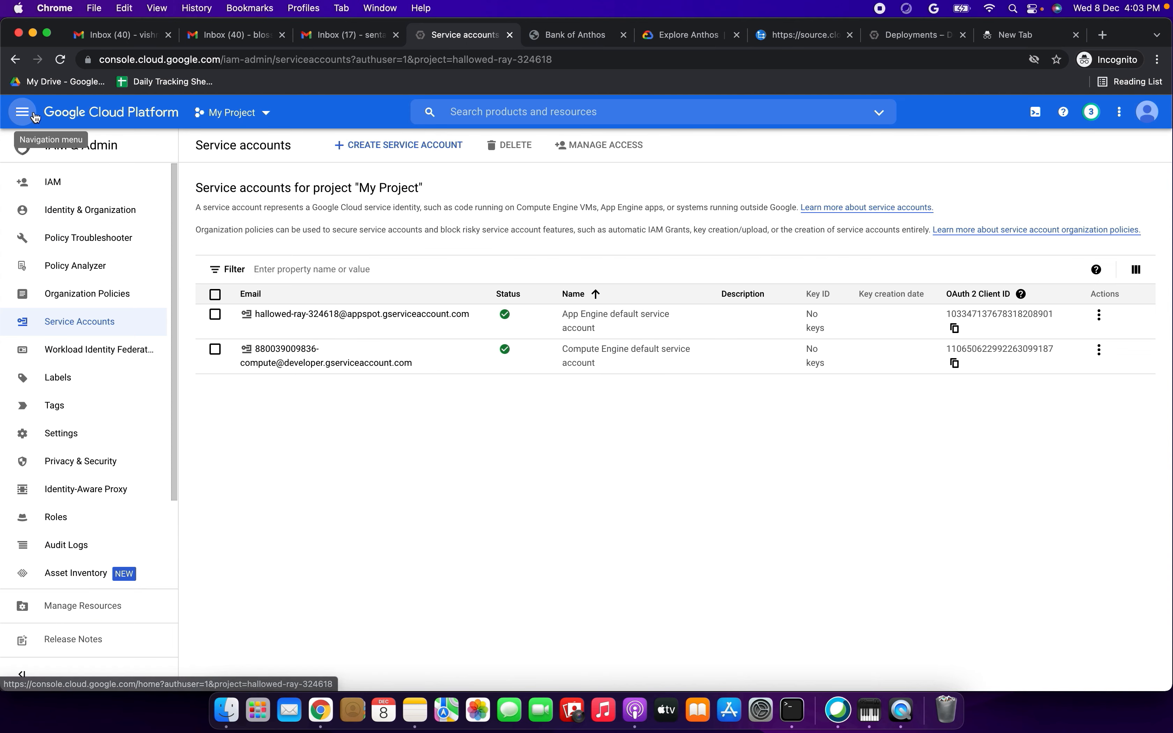
pyautogui.click(23, 115)
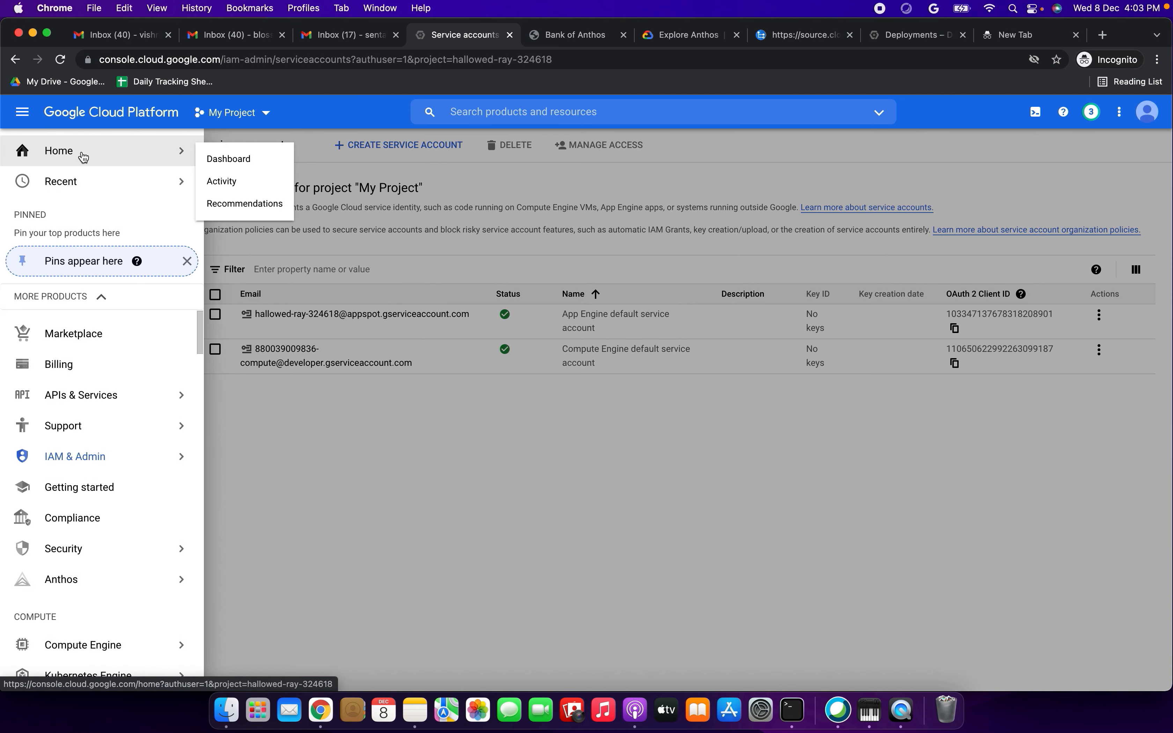
pyautogui.click(81, 154)
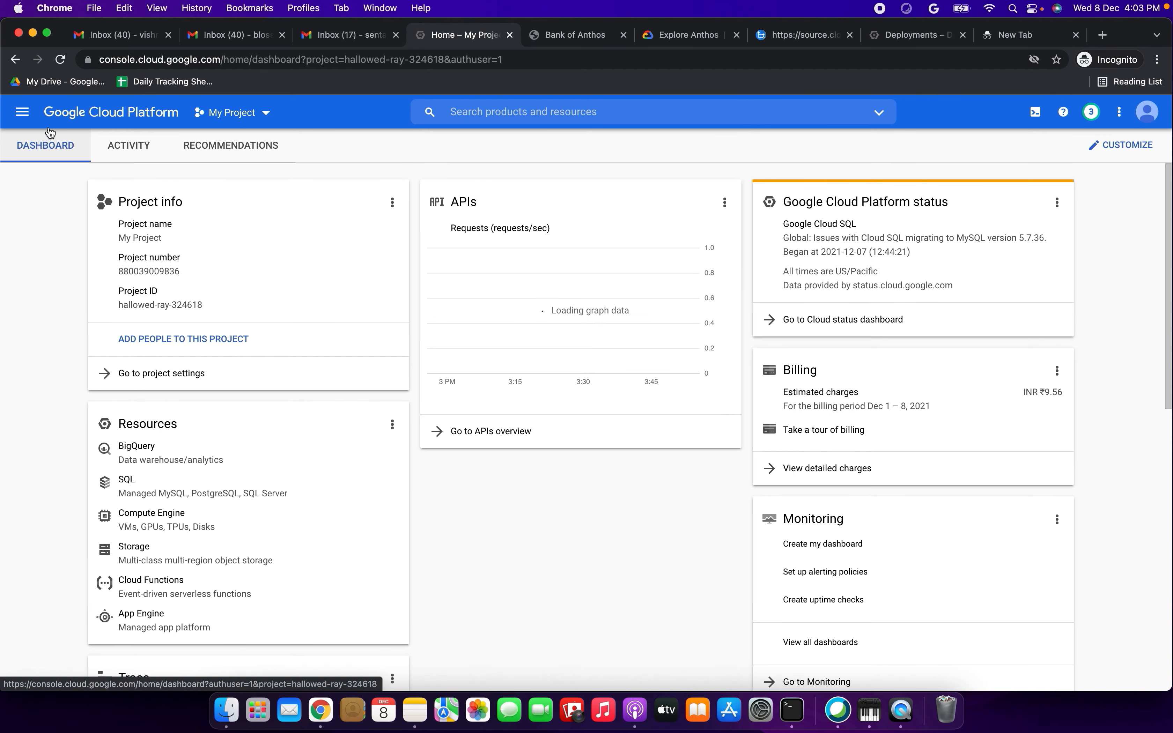
pyautogui.click(22, 113)
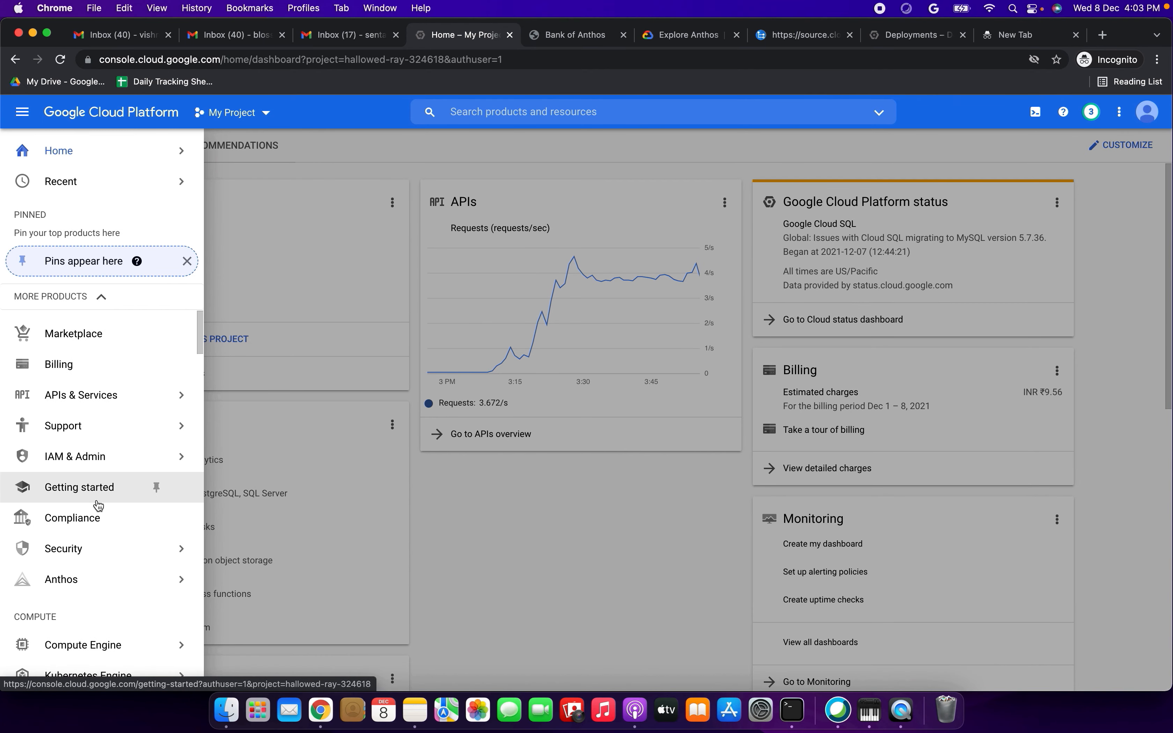
pyautogui.scroll(-3, 97, 504)
pyautogui.click(97, 515)
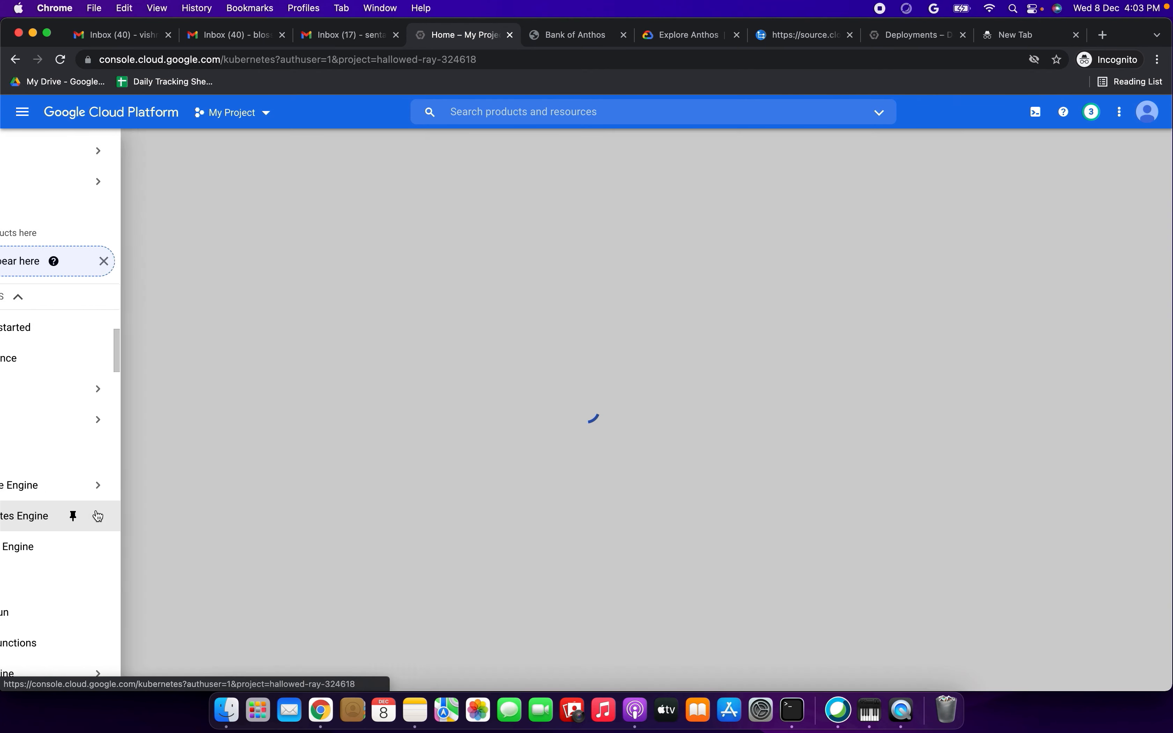
pyautogui.click(661, 36)
pyautogui.moveTo(626, 38); pyautogui.dragTo(586, 38)
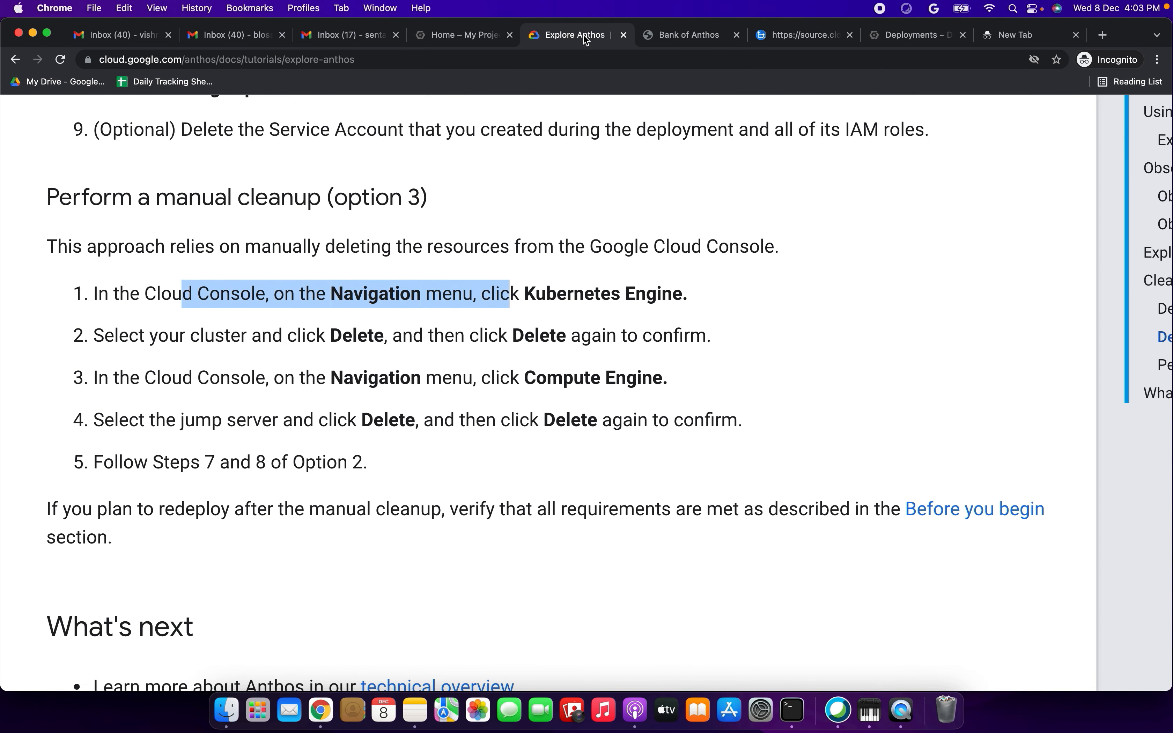
# - Deregister the anthos-sample-cluster1 cluster from the GKE Hub
pyautogui.click(455, 34)
pyautogui.click(216, 265)
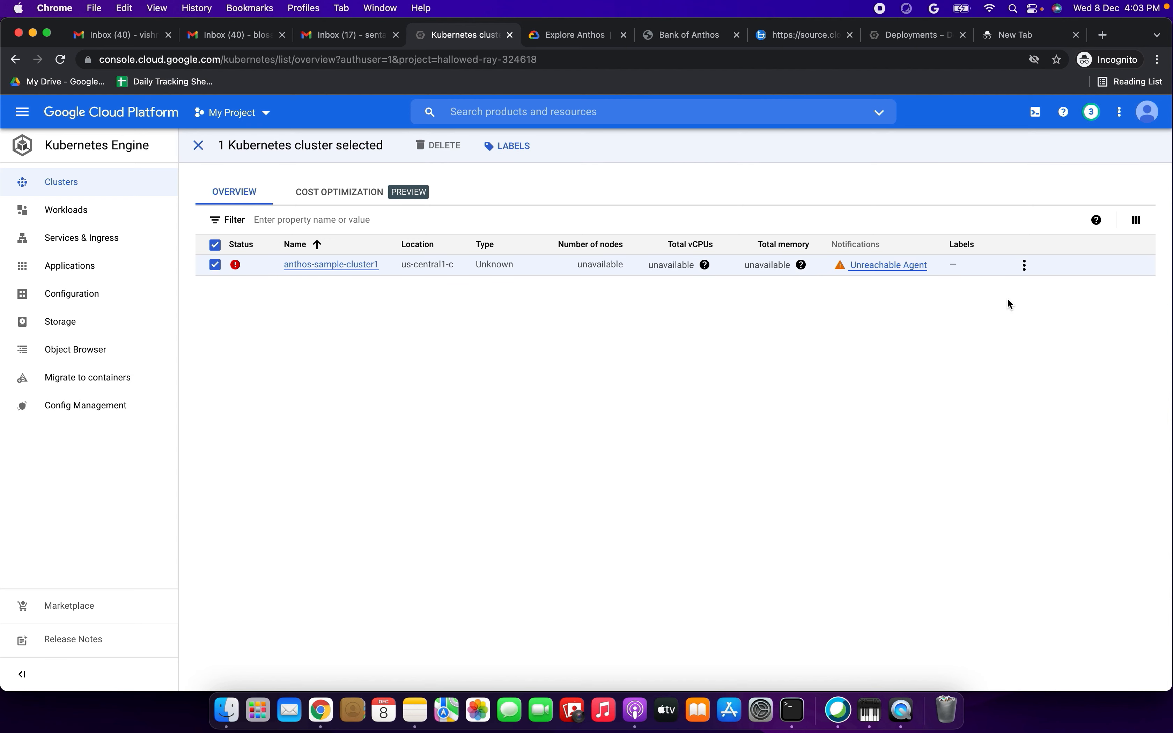
pyautogui.click(1024, 265)
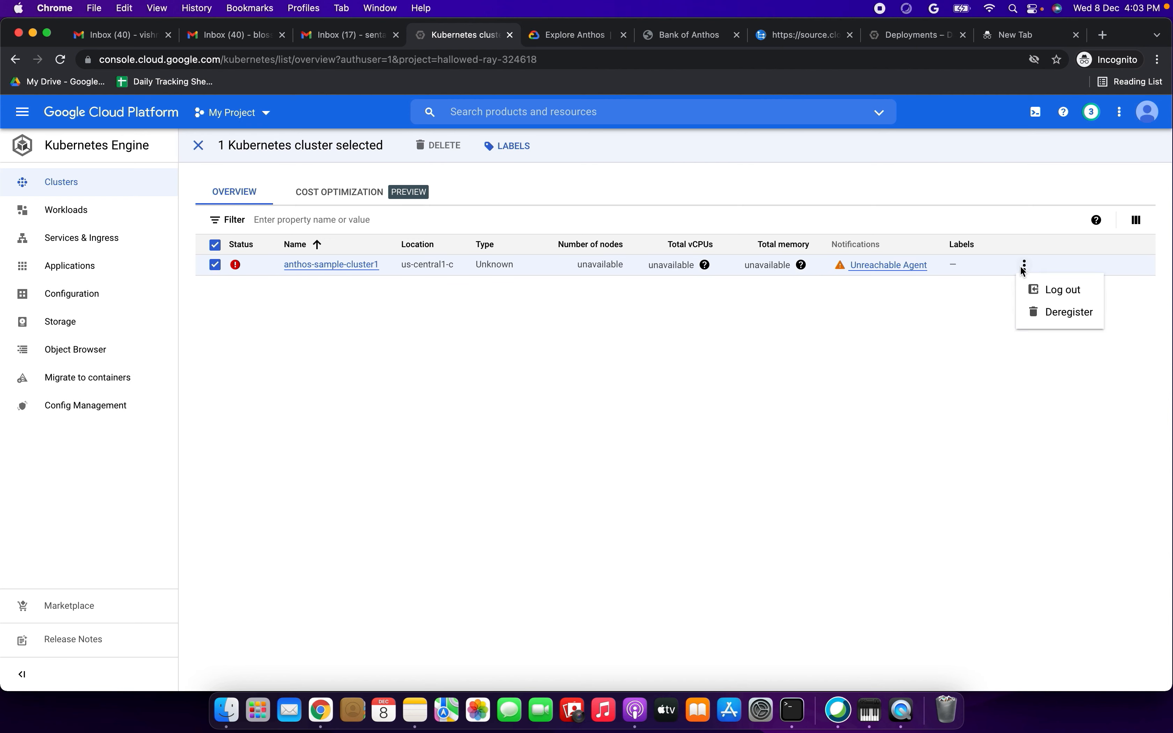
pyautogui.click(1064, 313)
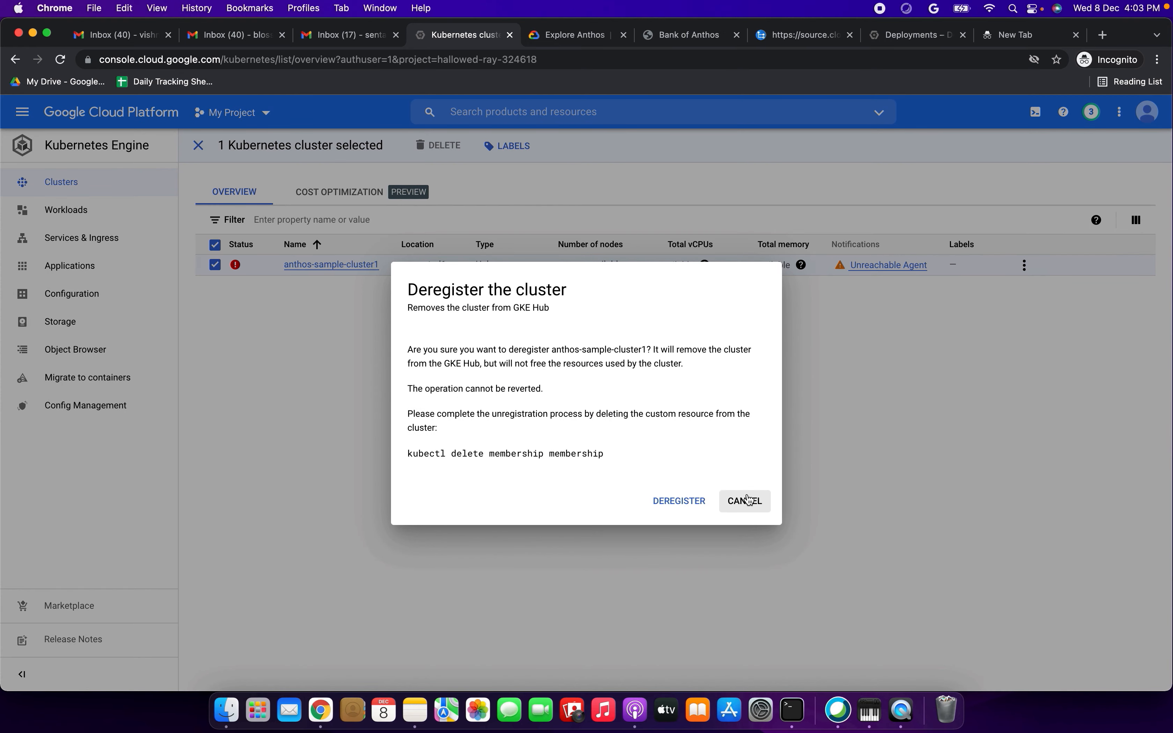
pyautogui.click(656, 505)
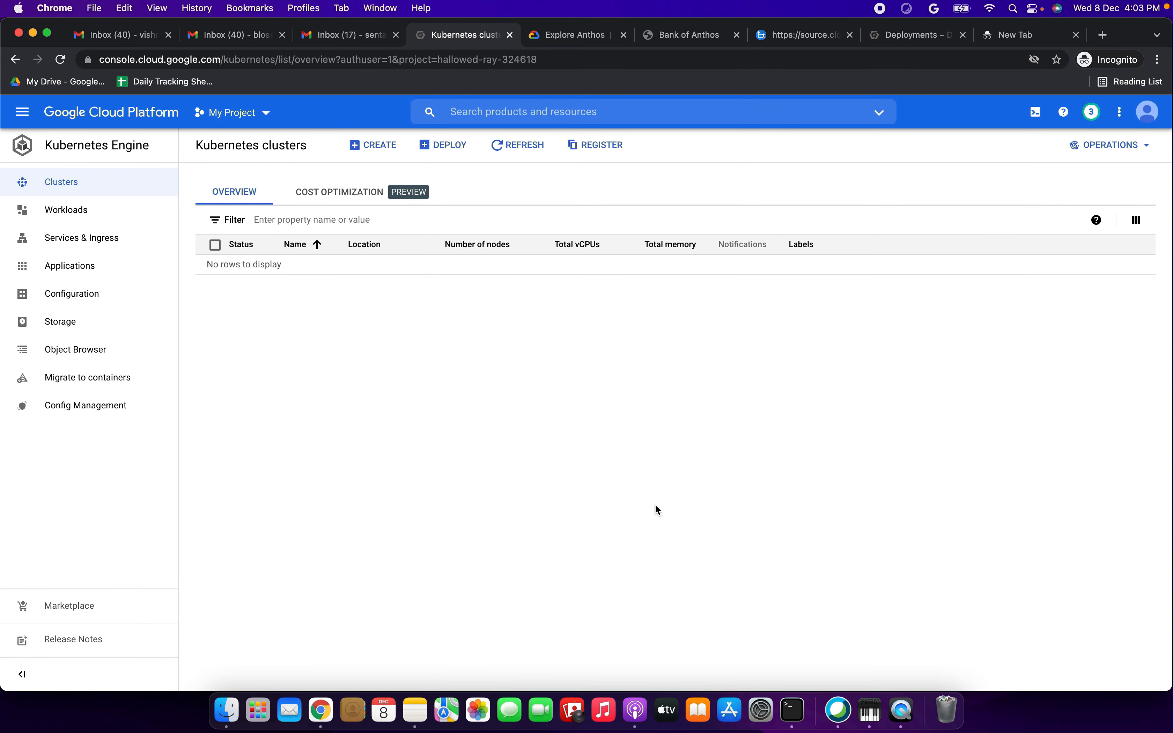
# - Review the tutorial's manual cleanup instruction for Compute Engine
pyautogui.click(566, 39)
pyautogui.moveTo(369, 337); pyautogui.dragTo(657, 329)
pyautogui.scroll(-2, 487, 337)
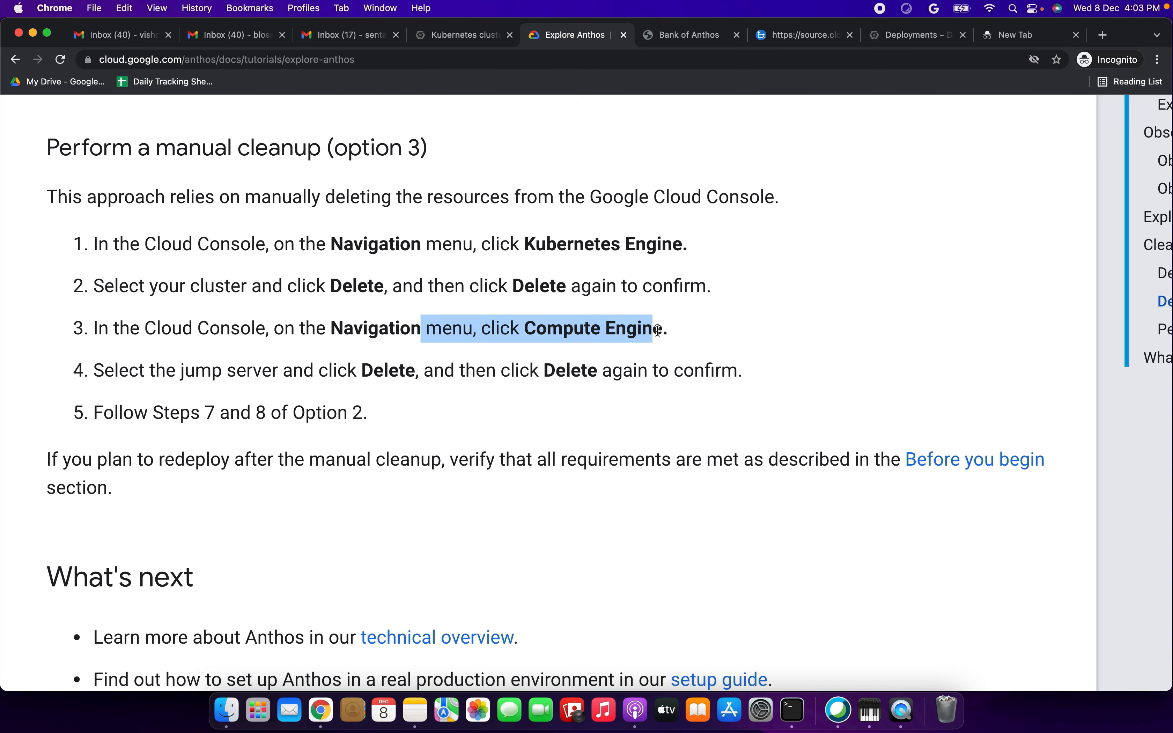
# - Check Kubernetes Engine's Workloads, Services & Ingress, Applications, Configuration, Storage and Config Management pages for leftover resources
pyautogui.click(472, 37)
pyautogui.click(74, 223)
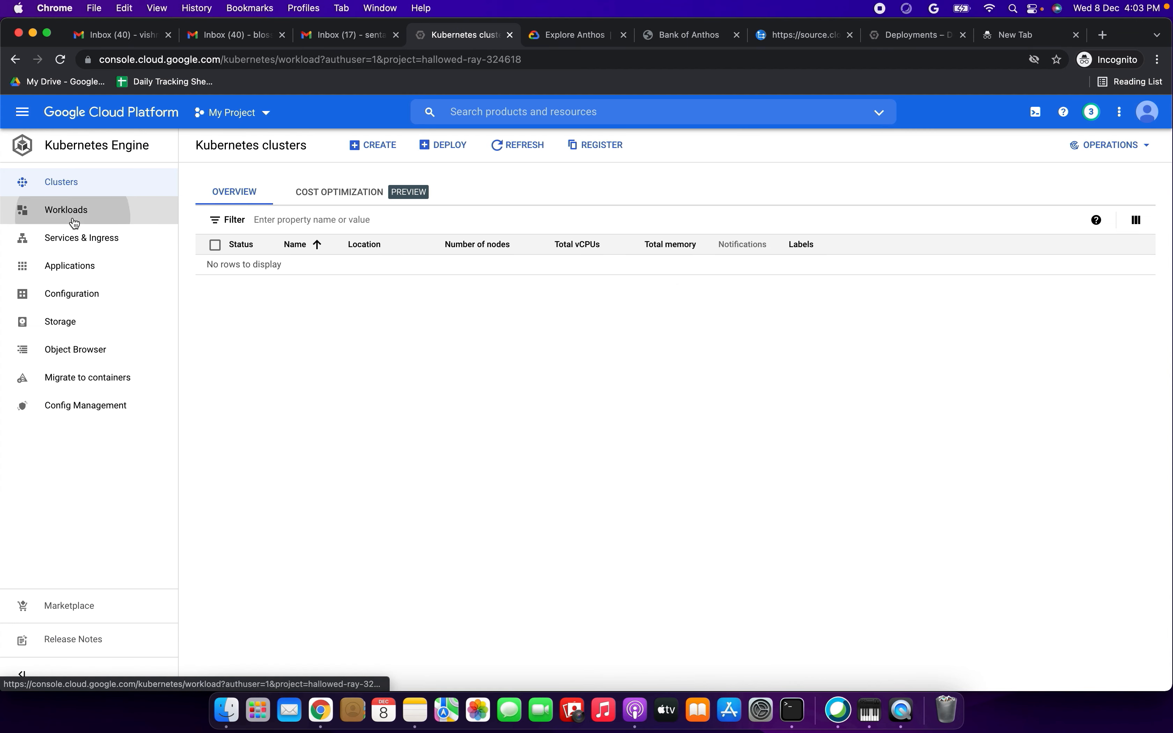
pyautogui.click(76, 245)
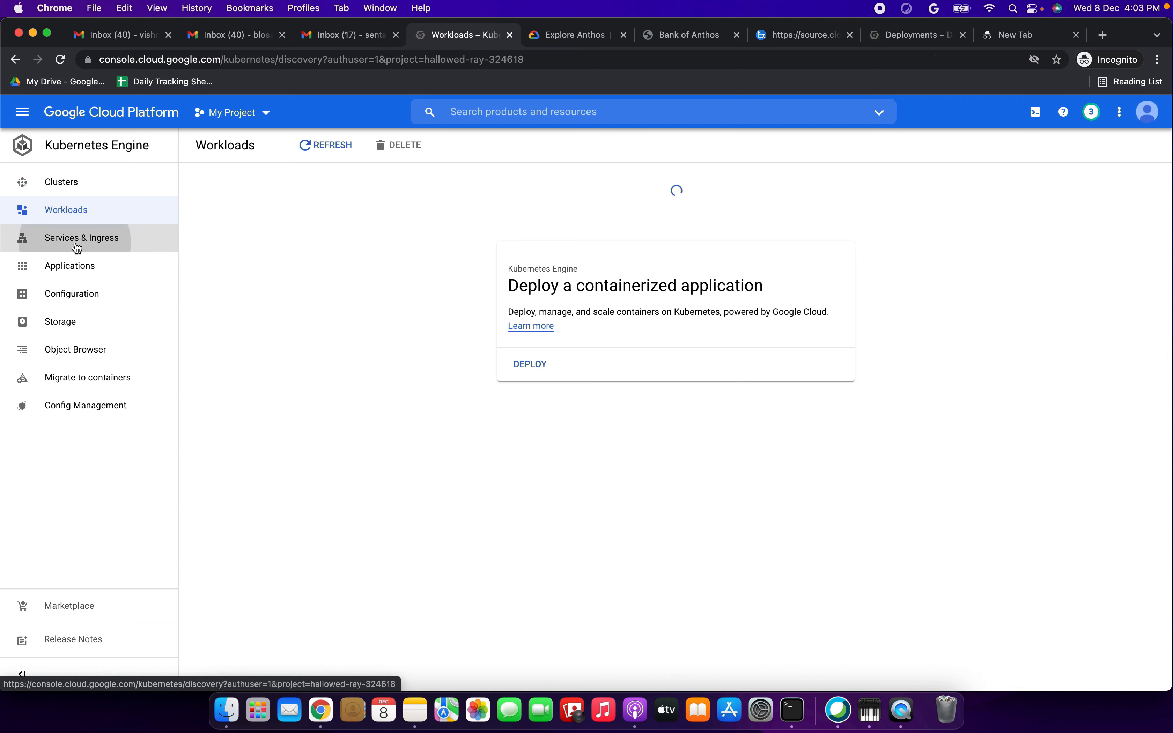
pyautogui.click(80, 273)
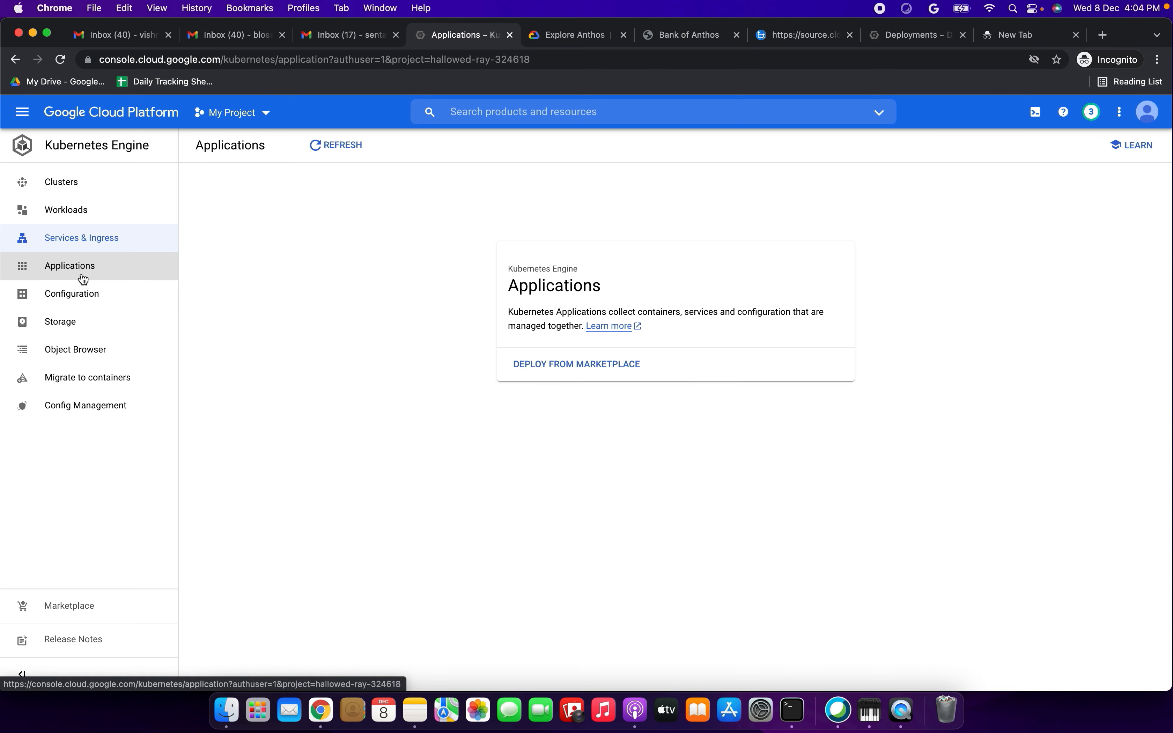
pyautogui.click(83, 295)
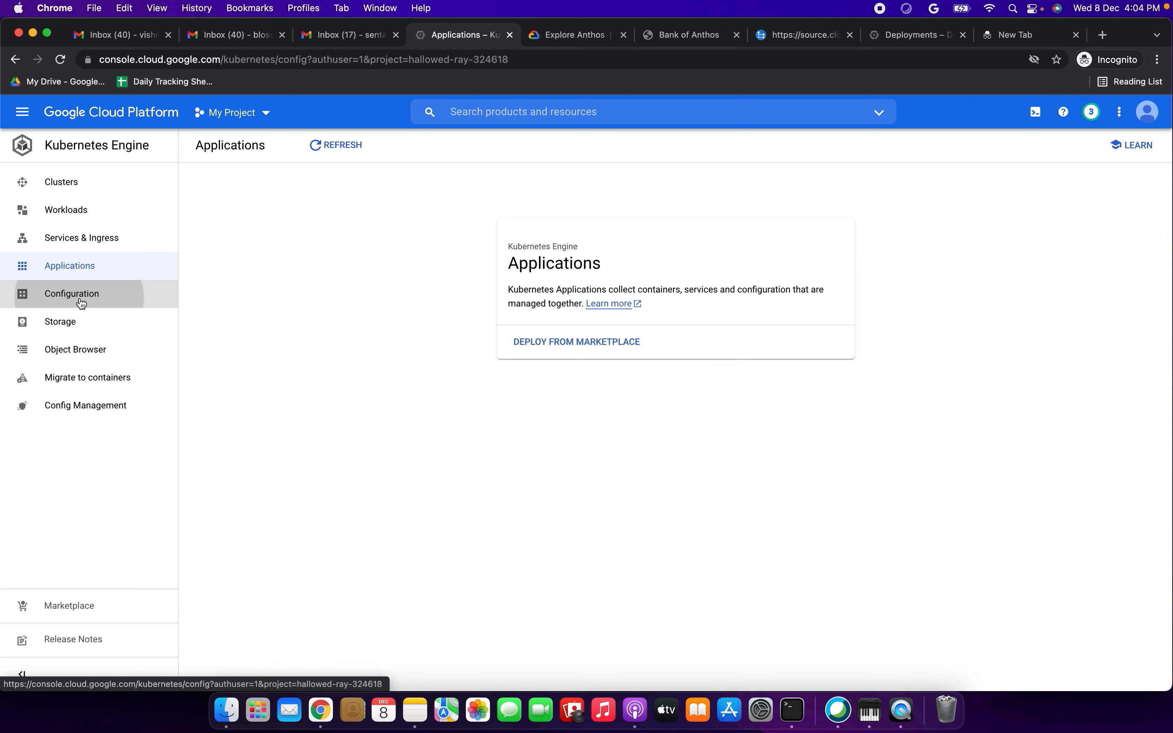
pyautogui.click(80, 327)
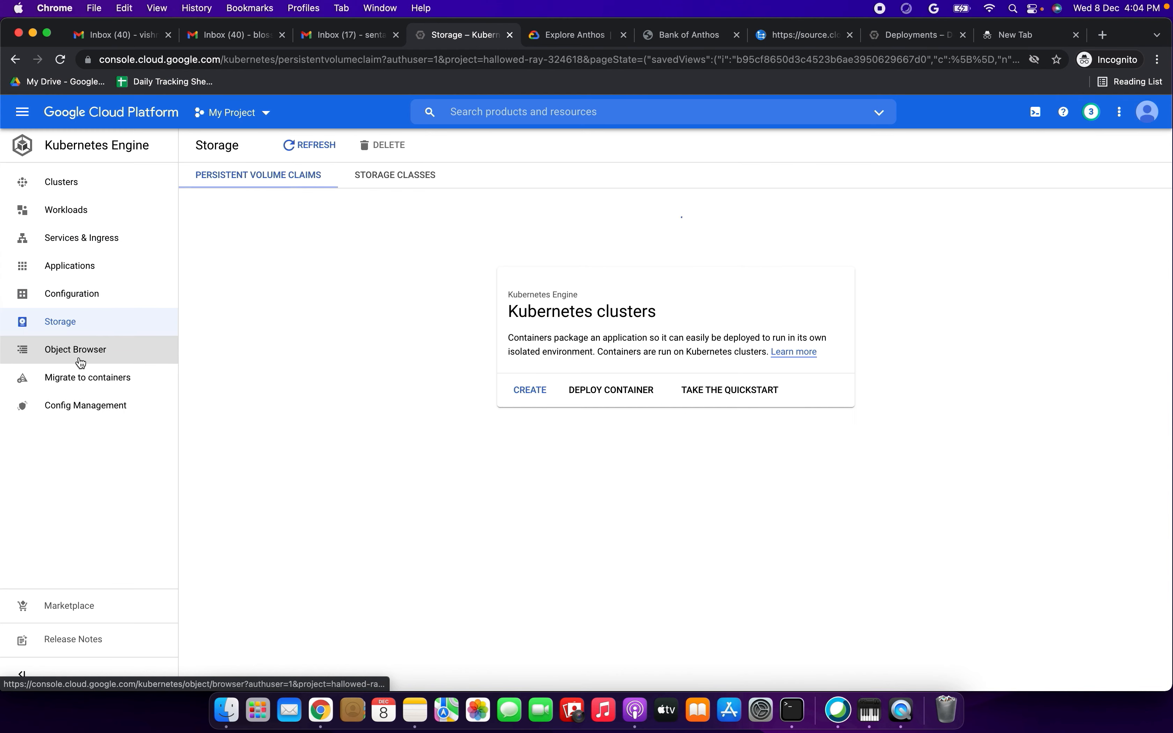
pyautogui.click(77, 405)
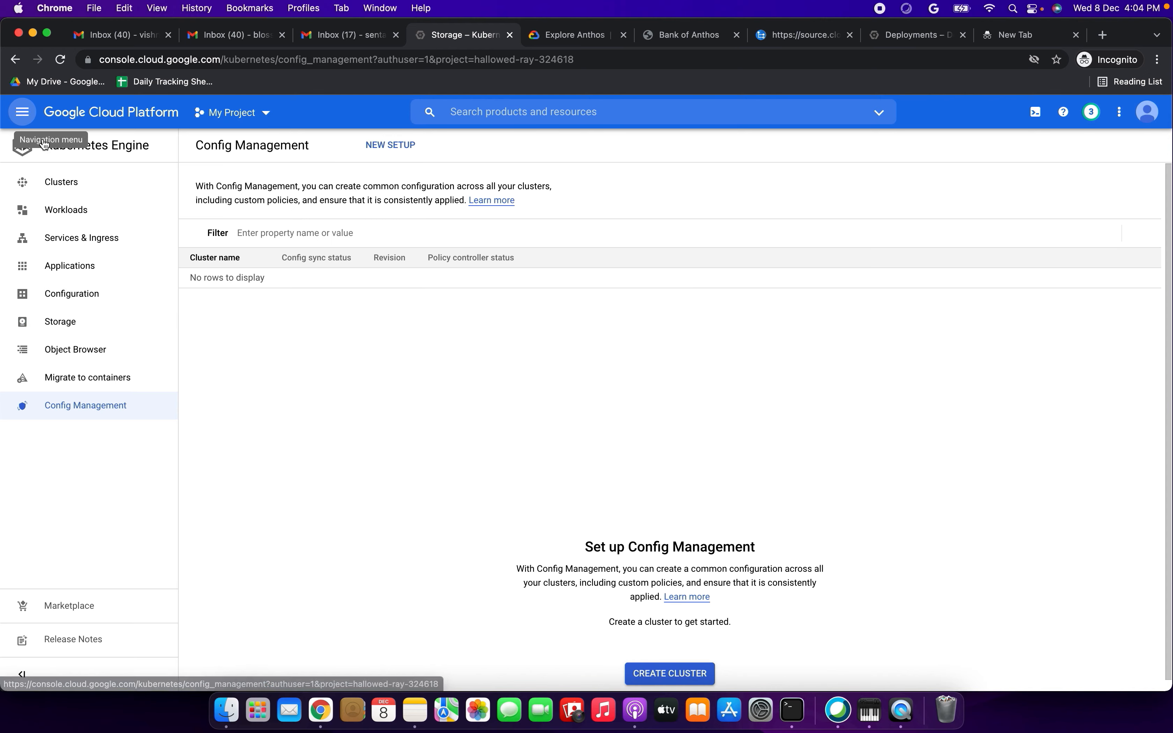
# - Open the Compute Engine VM instances page and check whether the jump server still exists
pyautogui.click(21, 116)
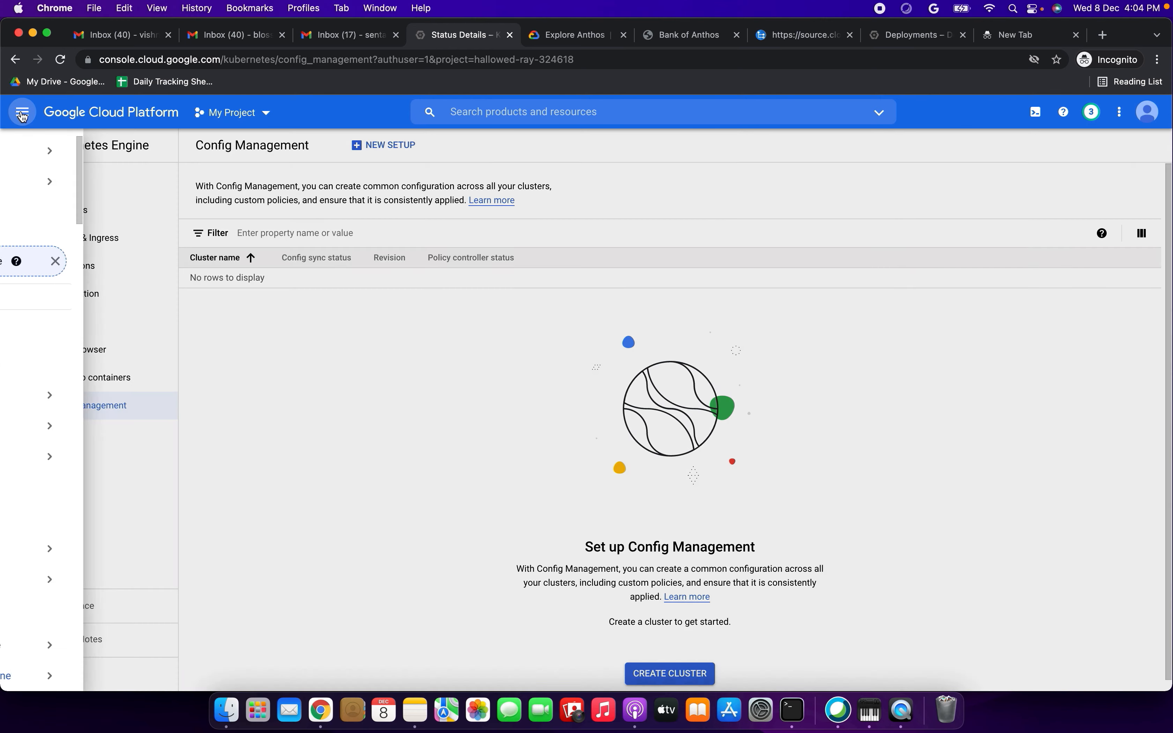
pyautogui.moveTo(79, 471)
pyautogui.scroll(-4, 83, 485)
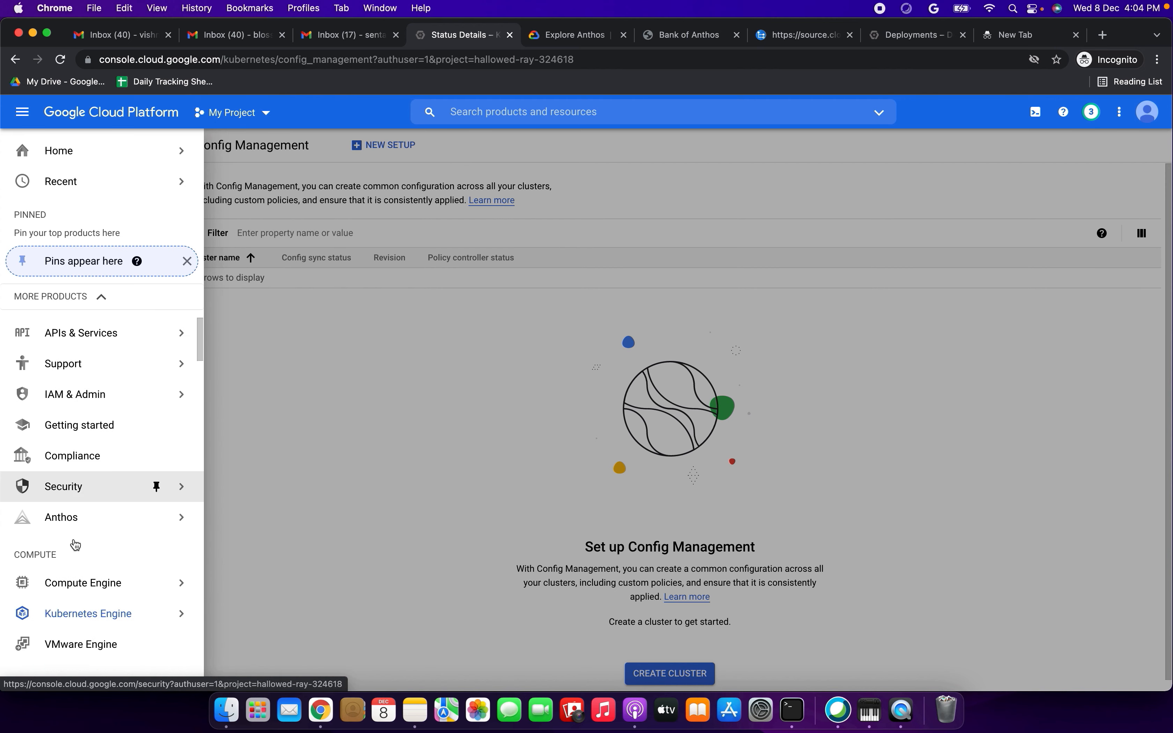
pyautogui.click(86, 477)
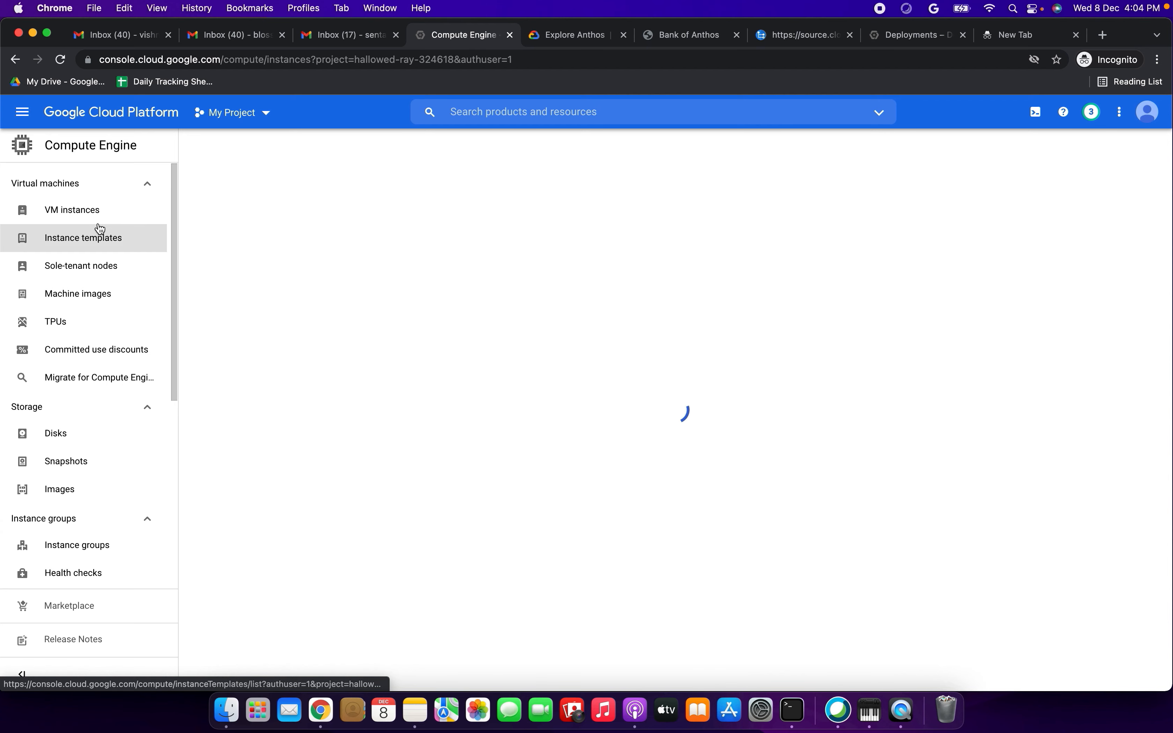
pyautogui.click(87, 210)
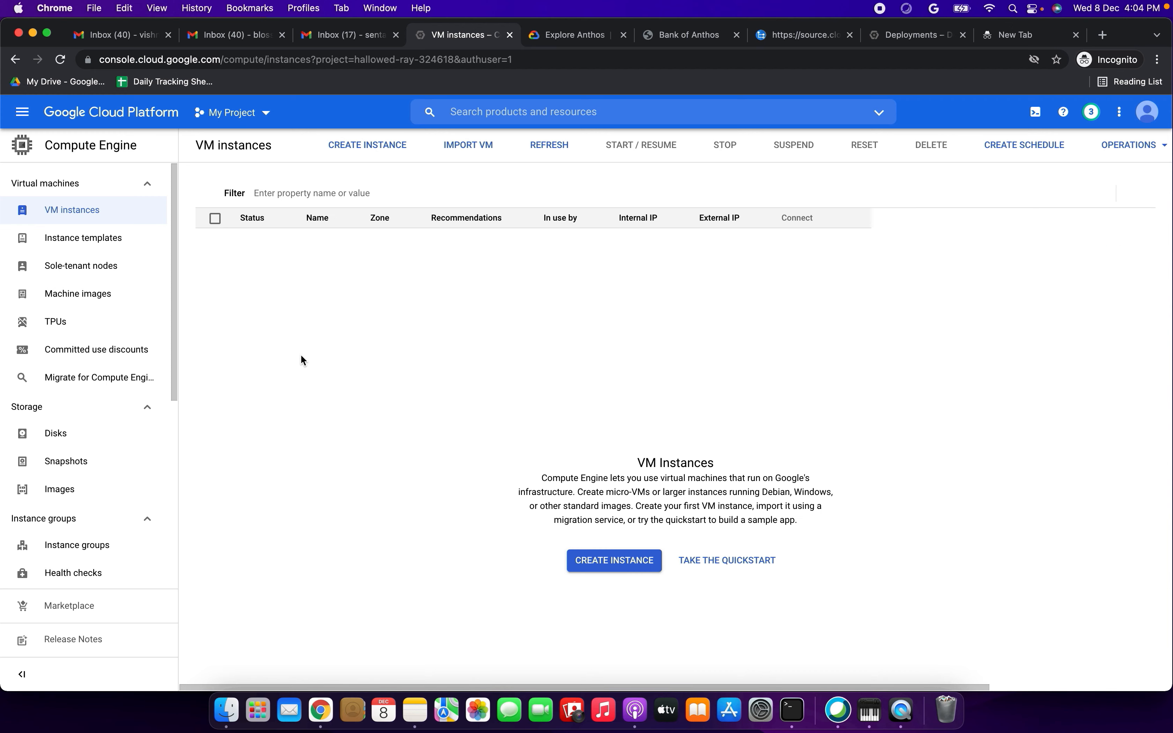
pyautogui.click(74, 210)
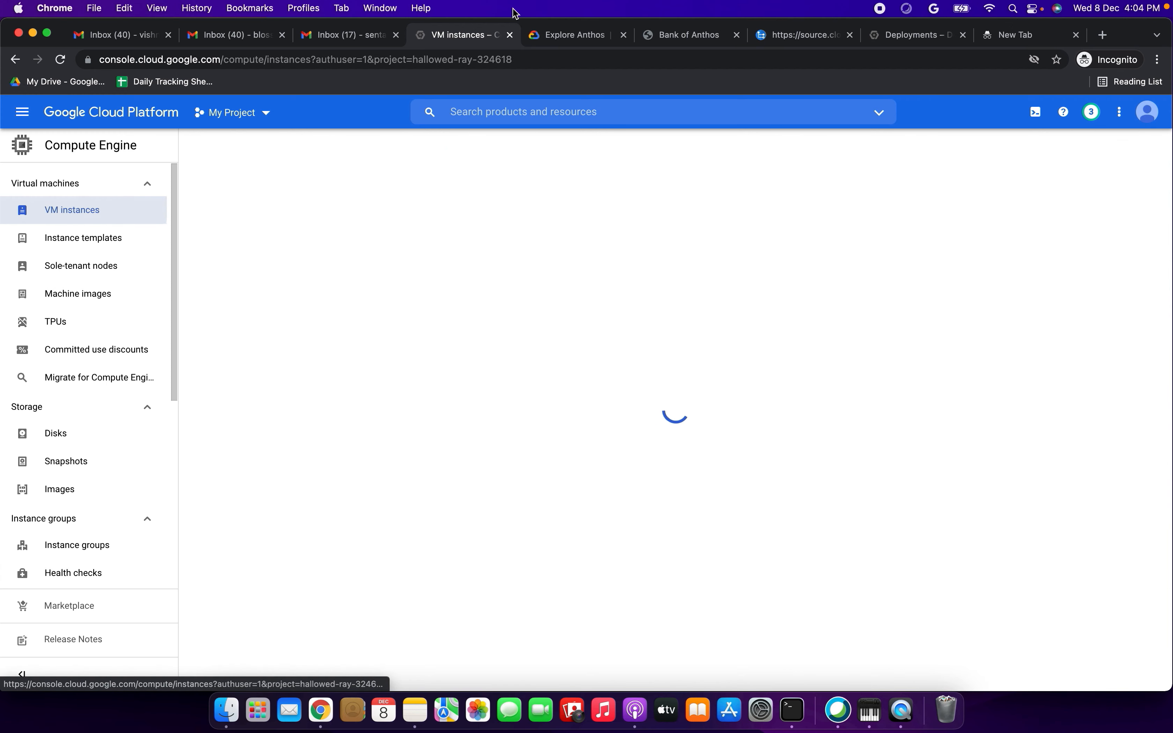
# - Read the tutorial's jump server deletion instruction, the redeployment note and the What's next section
pyautogui.click(543, 39)
pyautogui.scroll(-2, 244, 402)
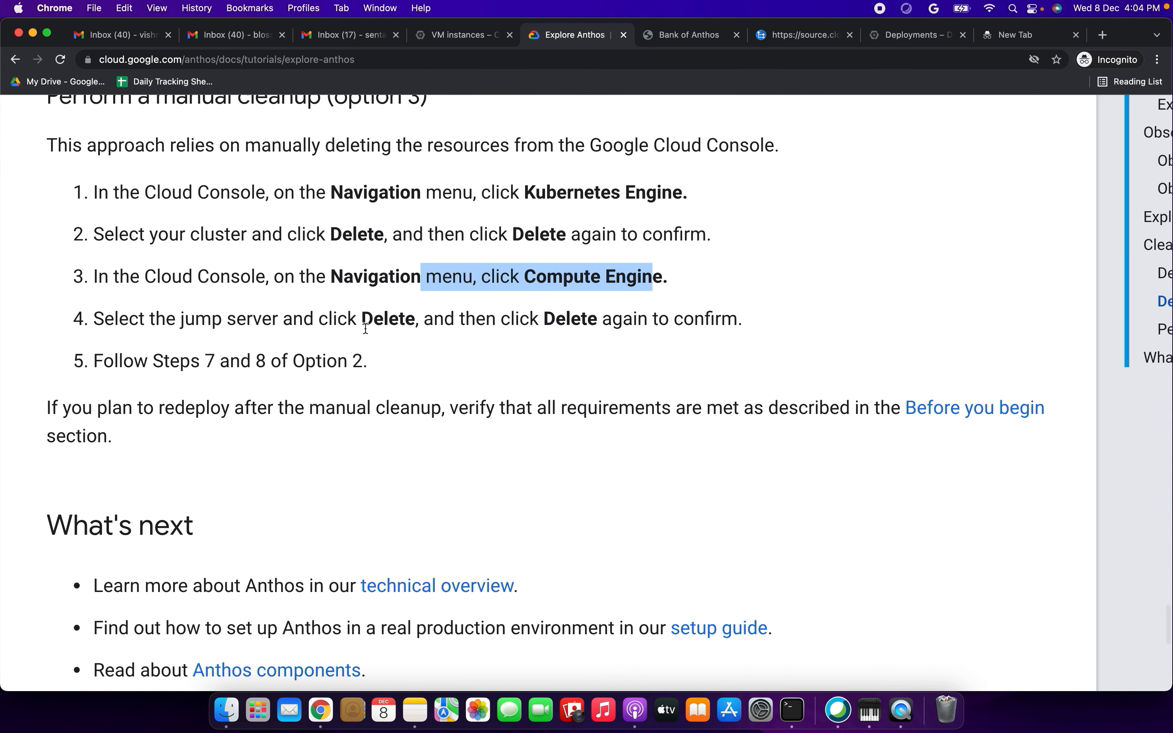
pyautogui.moveTo(361, 317); pyautogui.dragTo(745, 320)
pyautogui.scroll(-8, 396, 338)
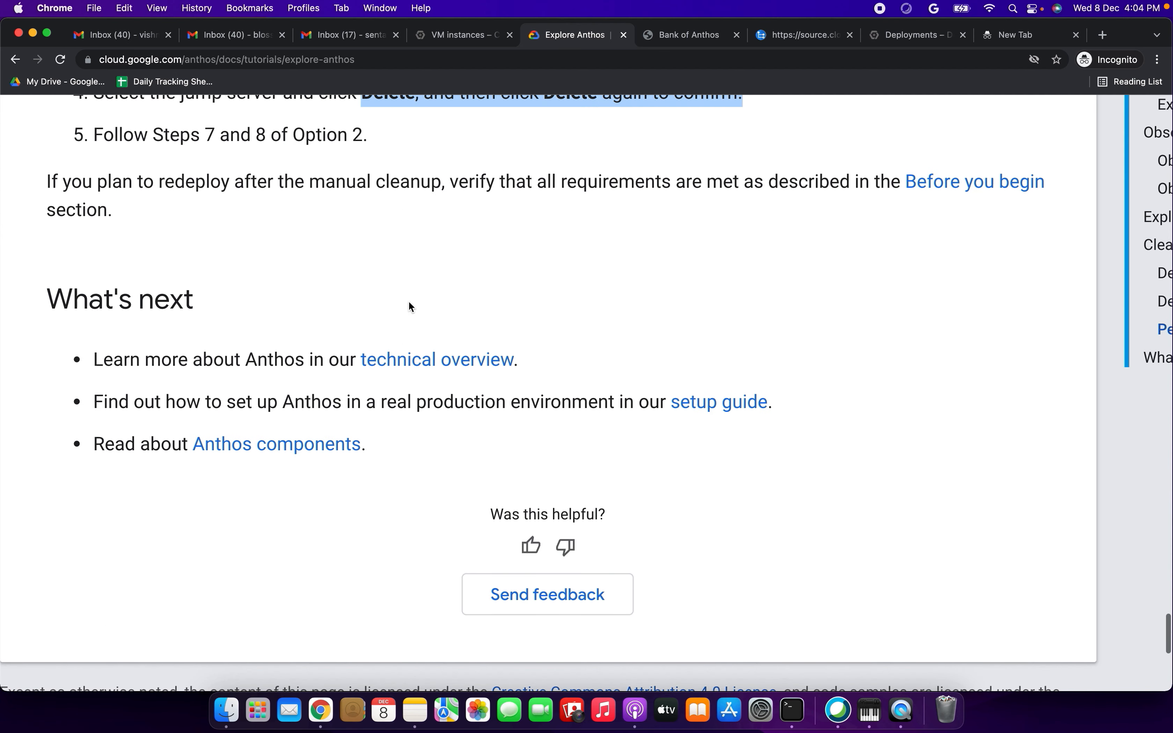
pyautogui.scroll(-5, 487, 234)
pyautogui.scroll(4, 421, 304)
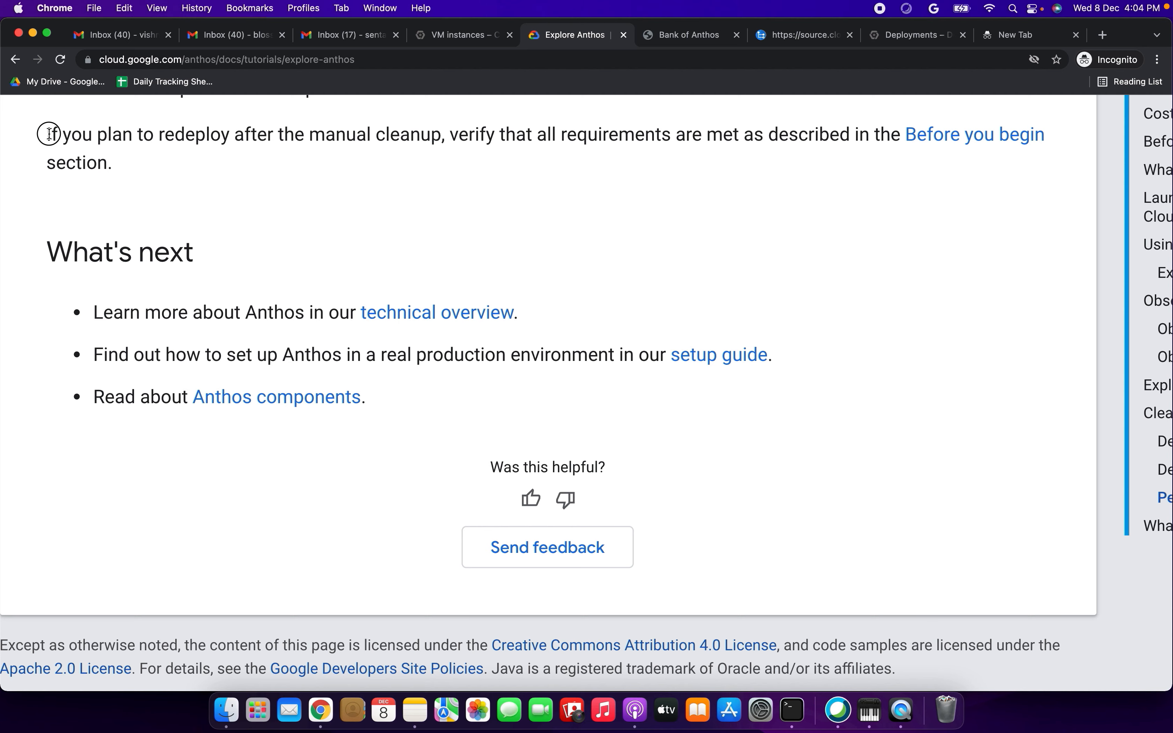
pyautogui.moveTo(47, 134); pyautogui.dragTo(144, 165)
# - Reload the Bank of Anthos home page to test whether the application still responds
pyautogui.click(693, 38)
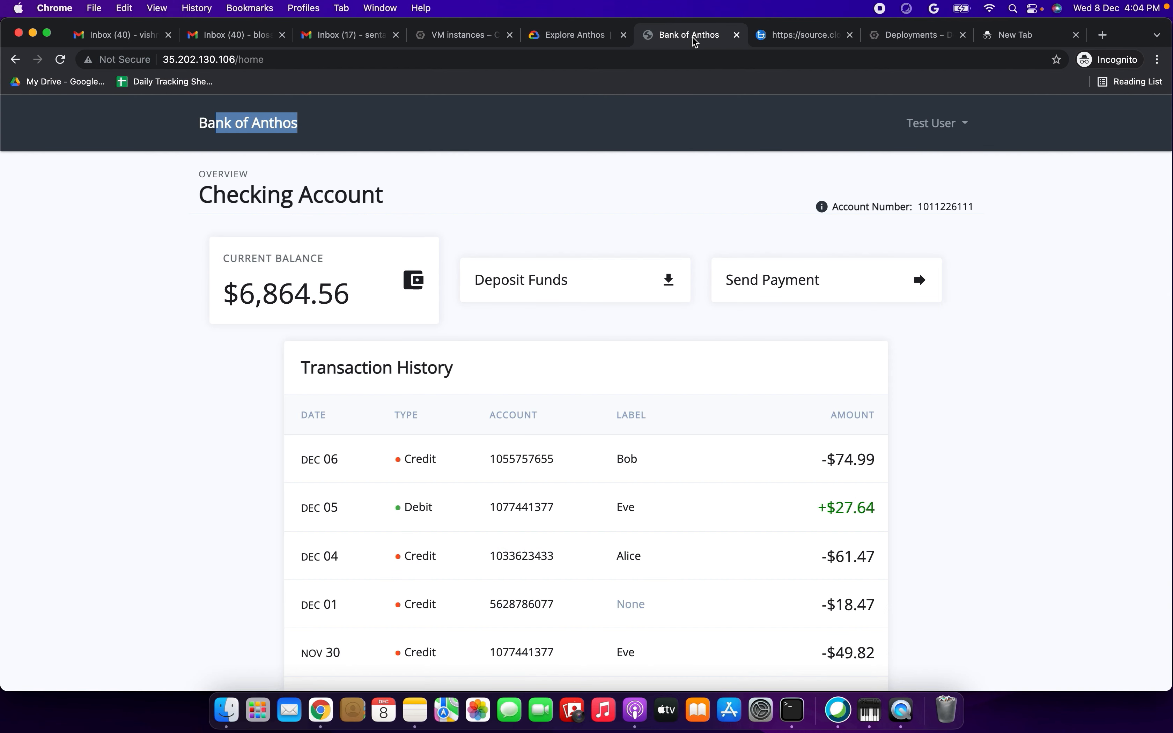
pyautogui.click(426, 58)
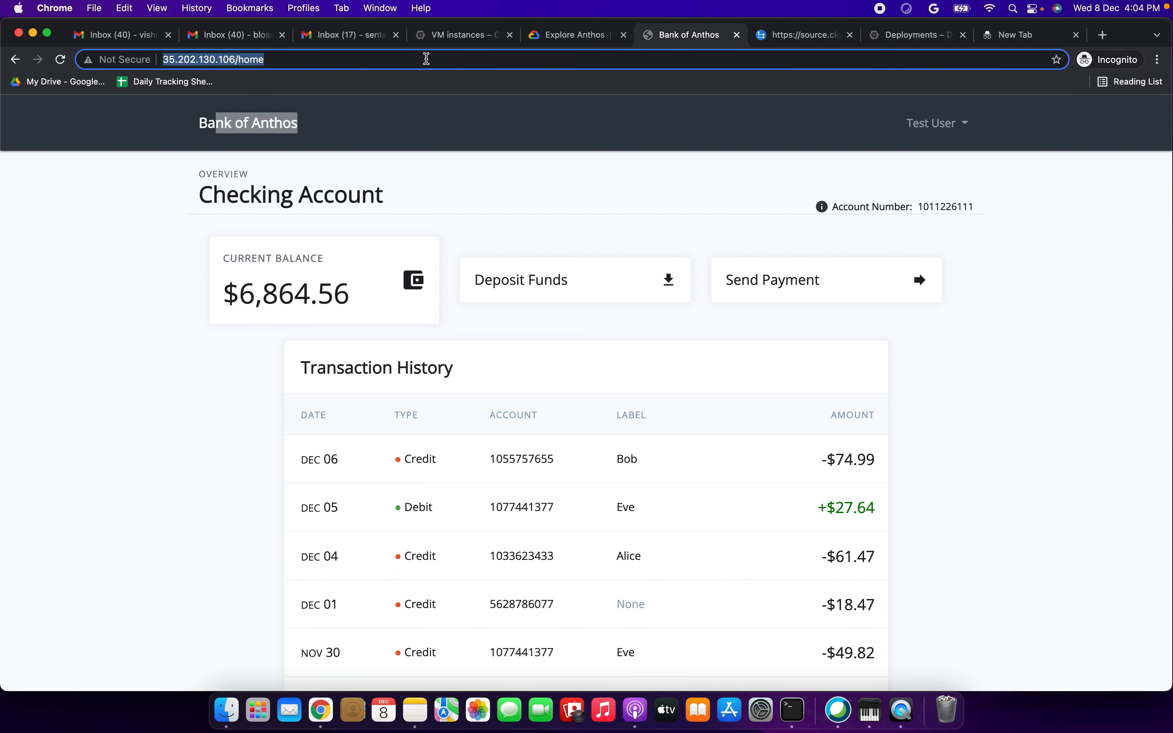
pyautogui.press('Return')
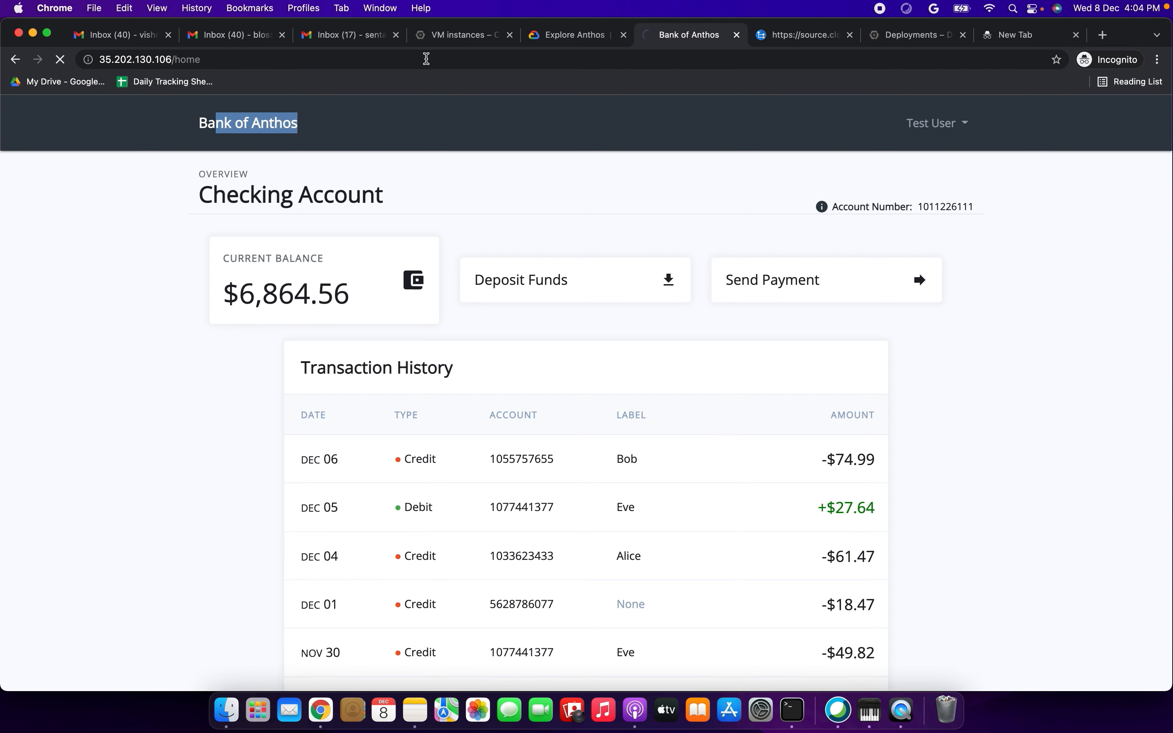
# - Copy the Bank of Anthos address and load its root, 35.202.130.106, in the empty new tab
pyautogui.click(421, 58)
pyautogui.press('super+c')
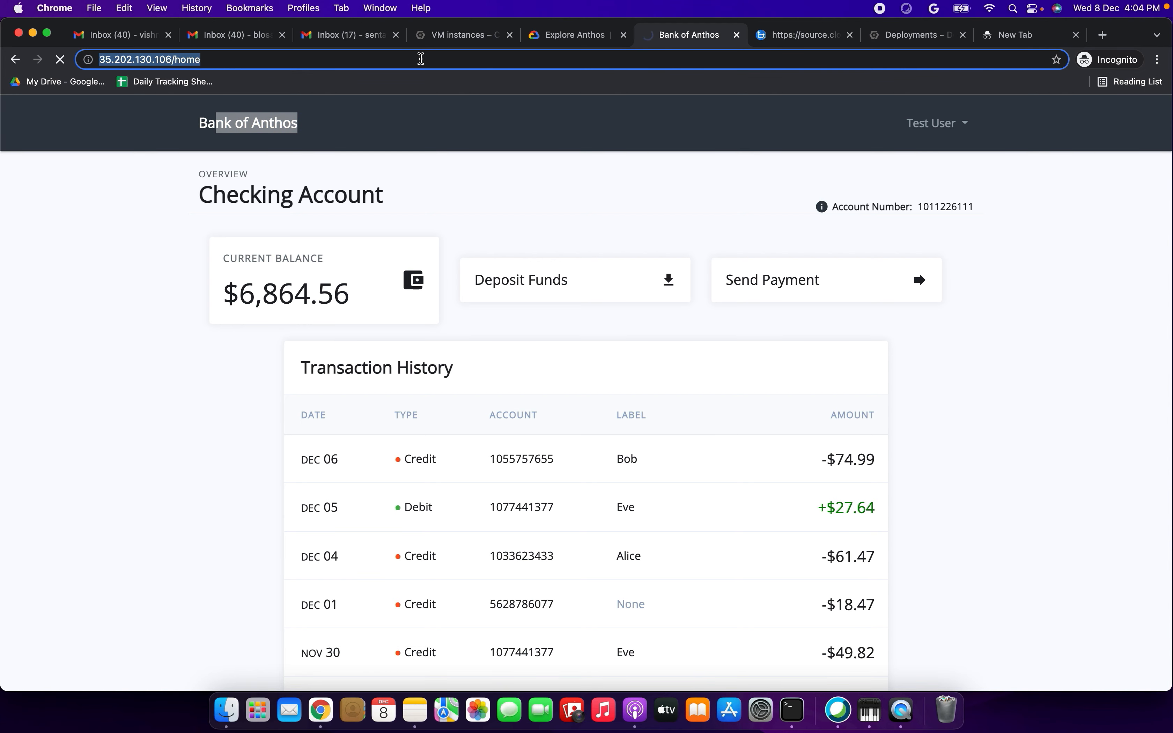
pyautogui.click(1037, 33)
pyautogui.press('super+v')
pyautogui.press('BackSpace')
pyautogui.press('BackSpace')
pyautogui.press('BackSpace')
pyautogui.press('BackSpace')
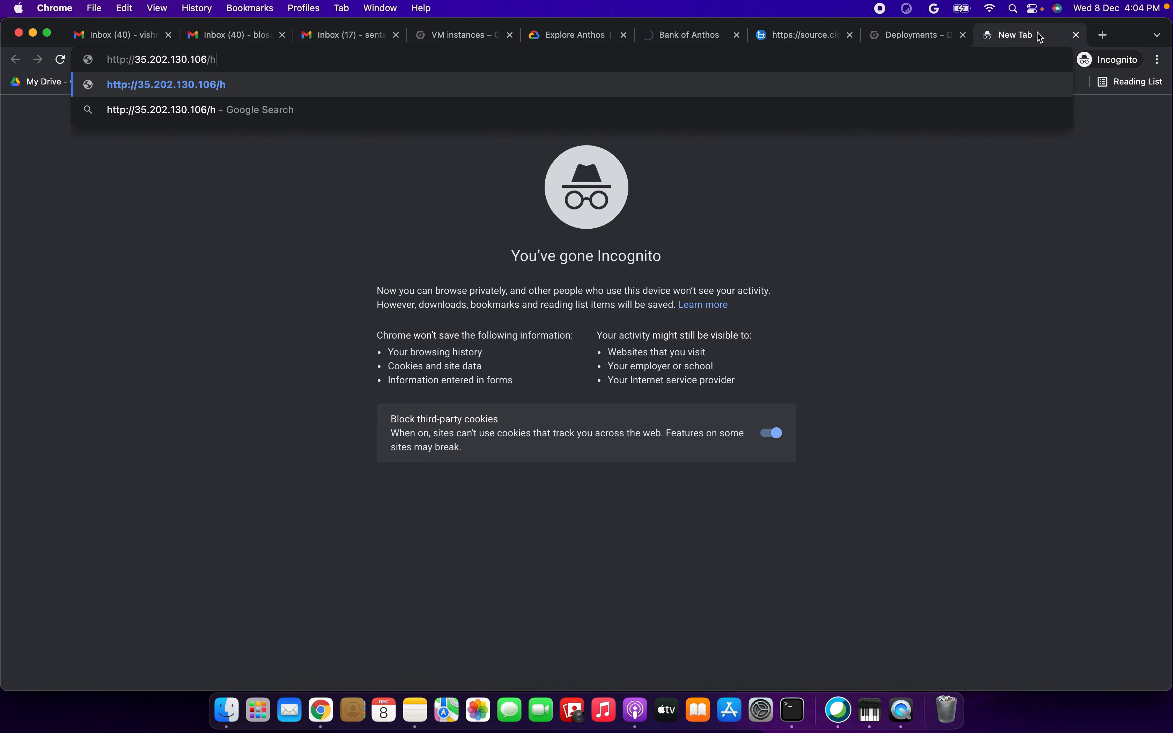
pyautogui.press('Return')
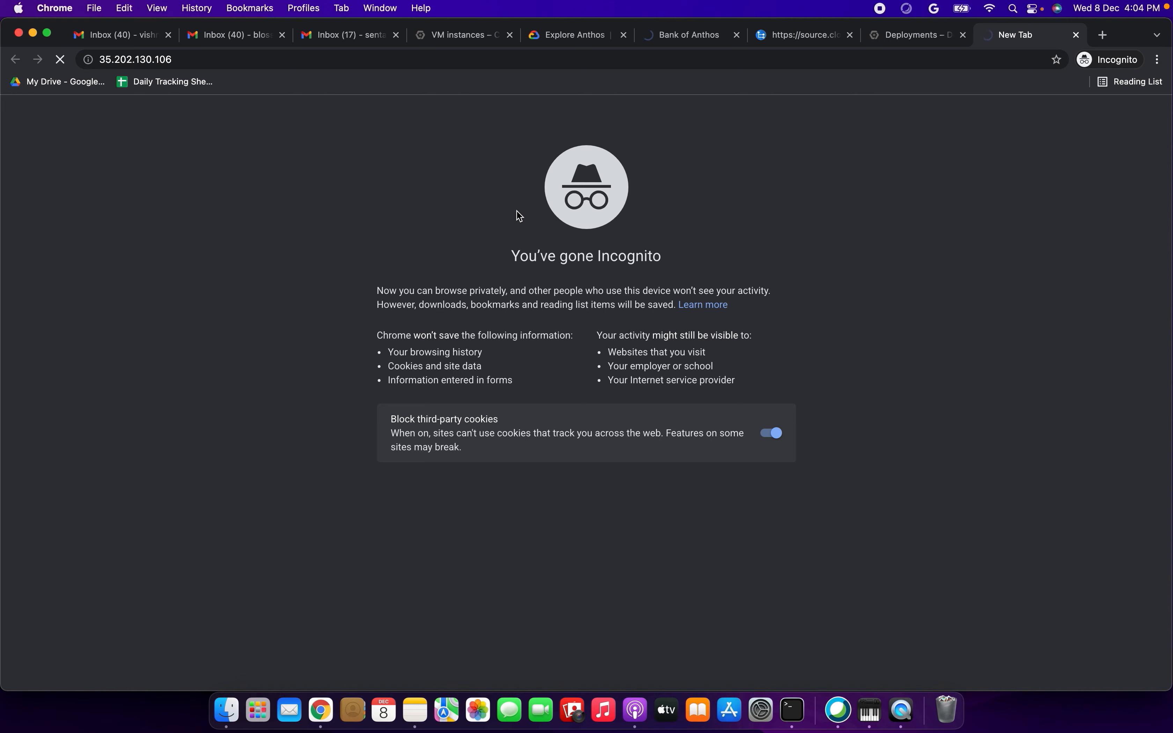
# - Return to the Cloud Console home for My Project and look over the end of the Anthos tutorial page
pyautogui.click(459, 49)
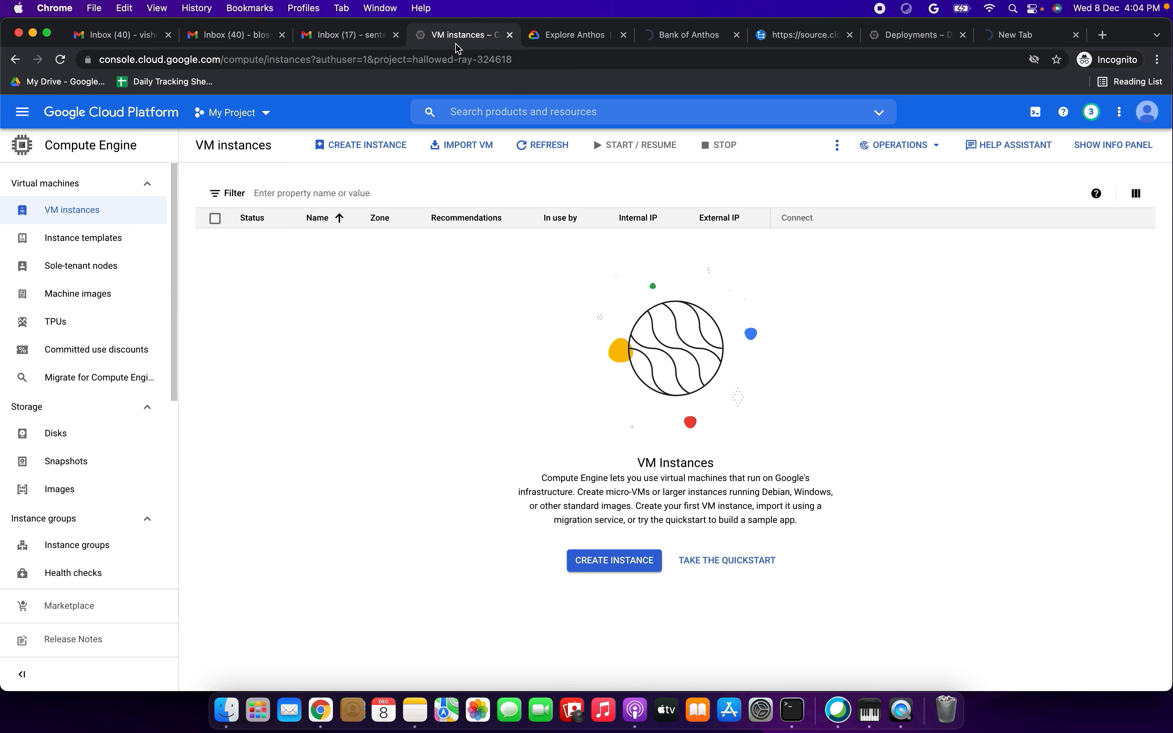
pyautogui.click(22, 115)
pyautogui.click(111, 153)
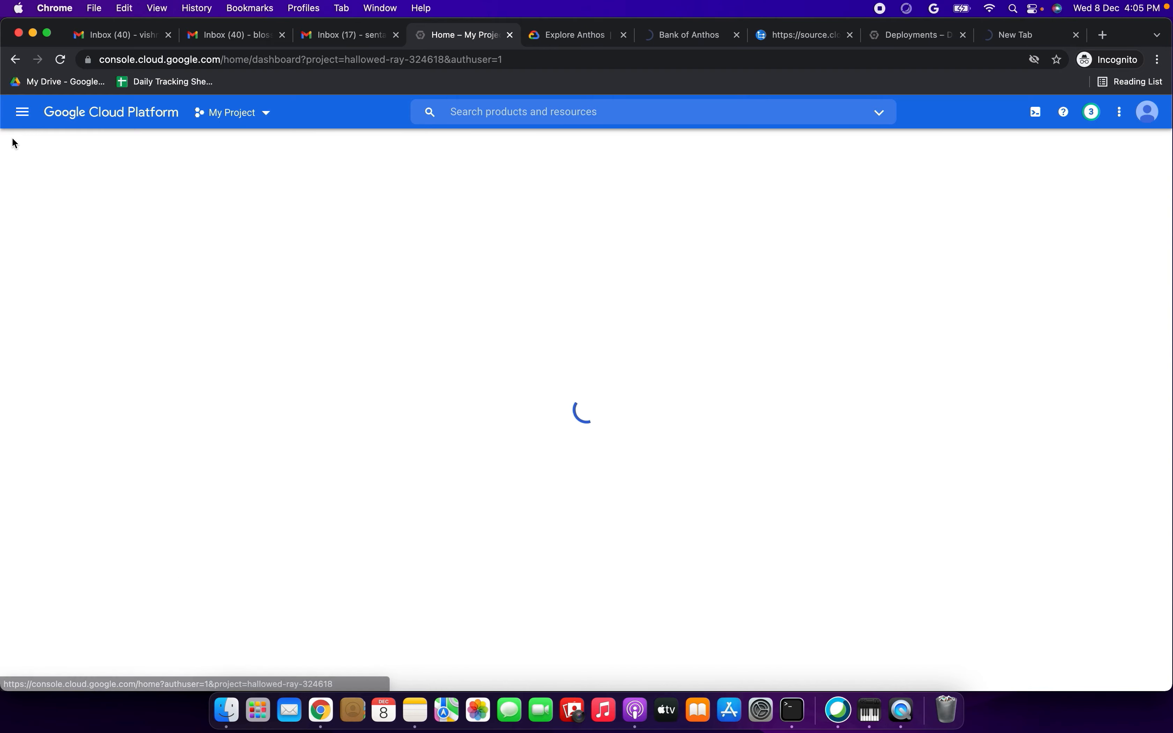
pyautogui.click(26, 118)
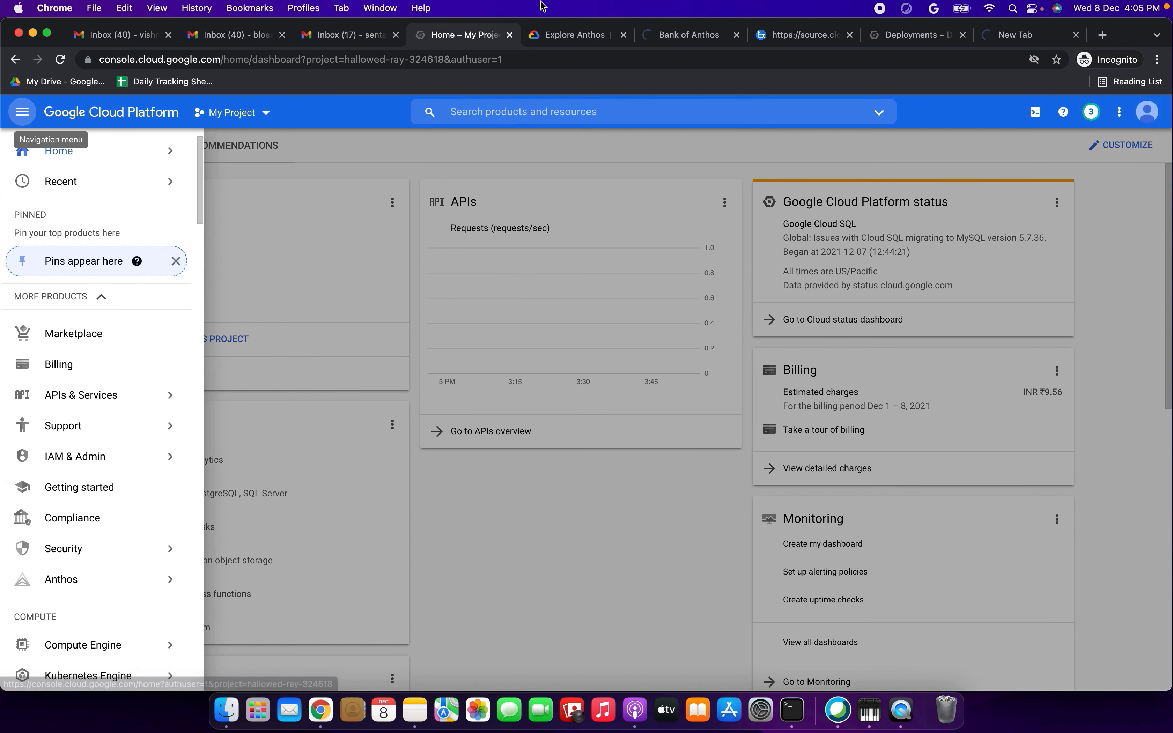
pyautogui.click(565, 38)
pyautogui.scroll(-4, 403, 445)
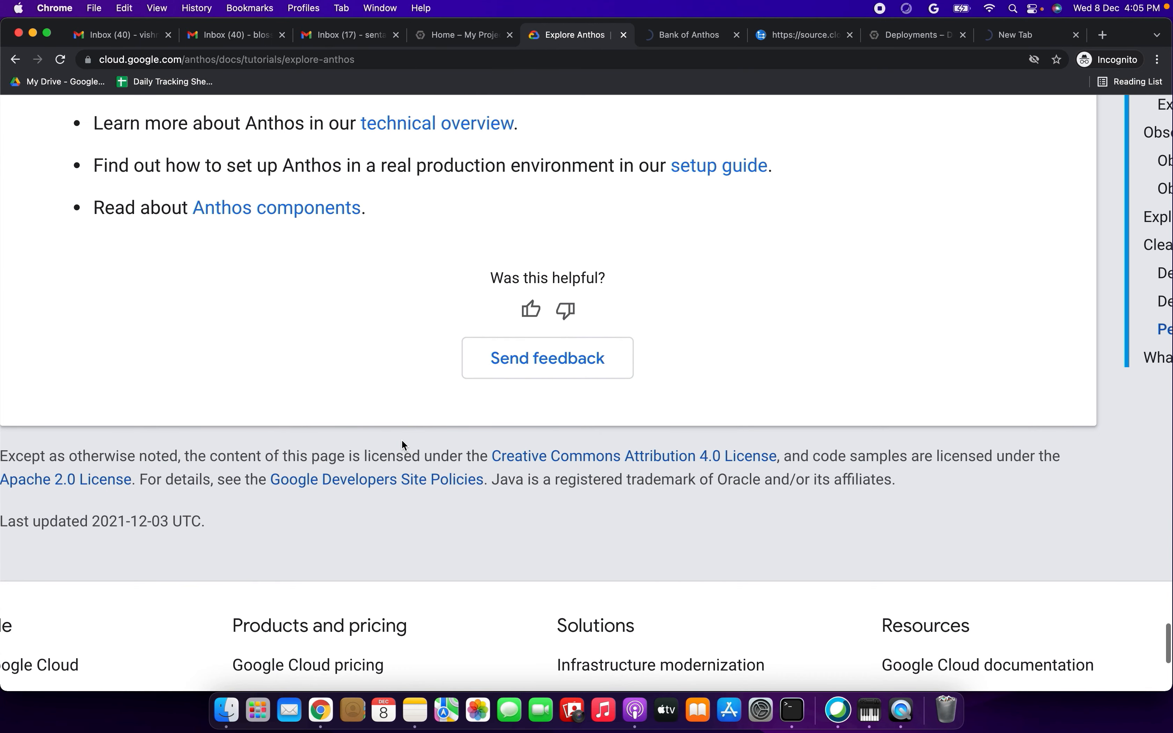
# - Leave the Anthos tutorial page and open the Billing section of the Cloud Console
pyautogui.scroll(4, 403, 445)
pyautogui.click(684, 40)
pyautogui.click(427, 35)
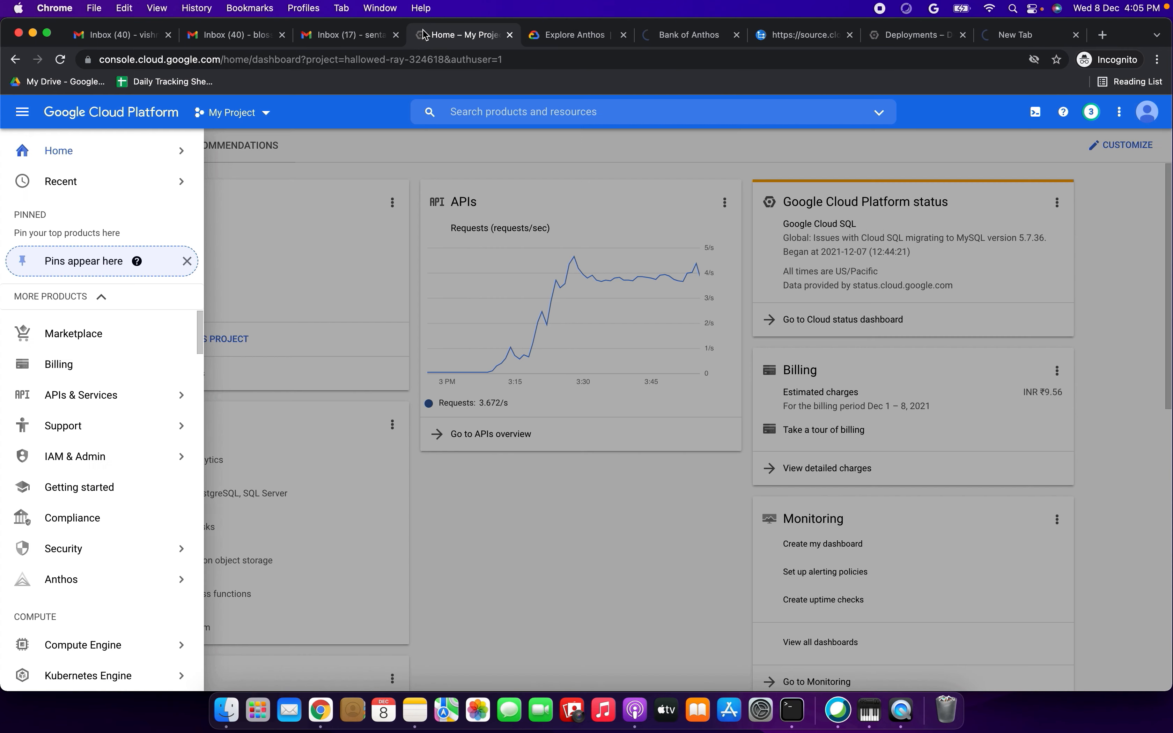
pyautogui.click(72, 364)
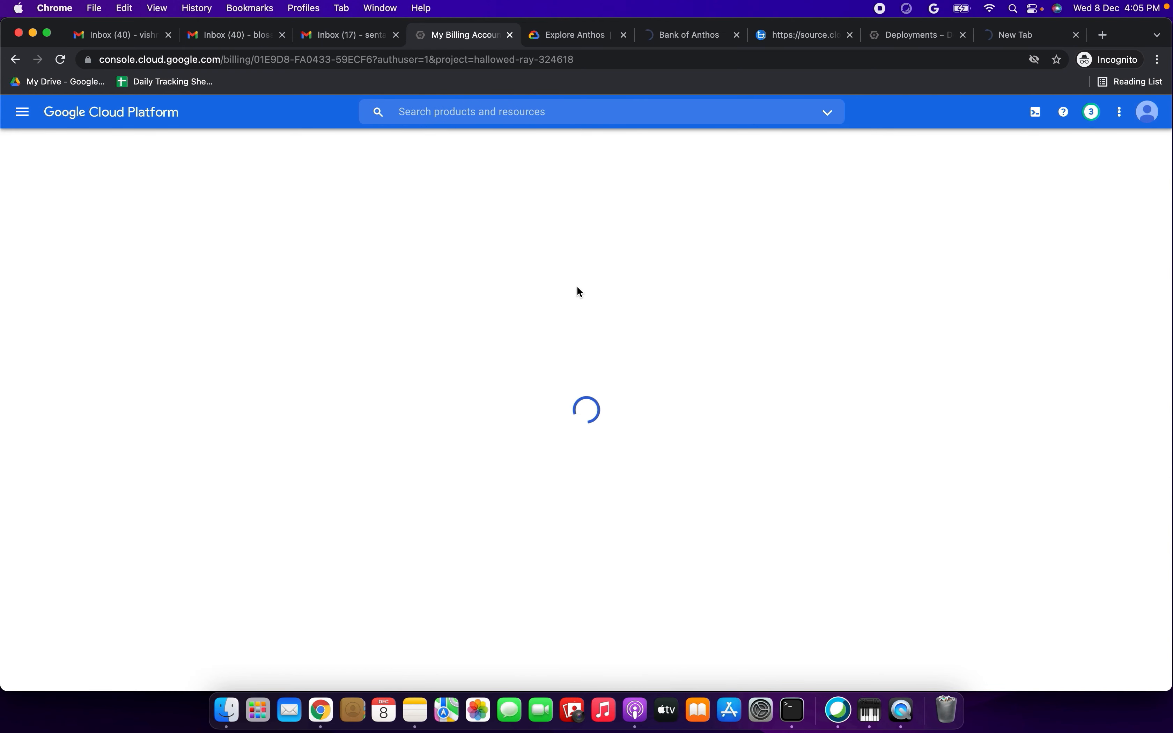
# - Close the browser tabs holding the Deployment Manager deployments list and the source page
pyautogui.click(1019, 42)
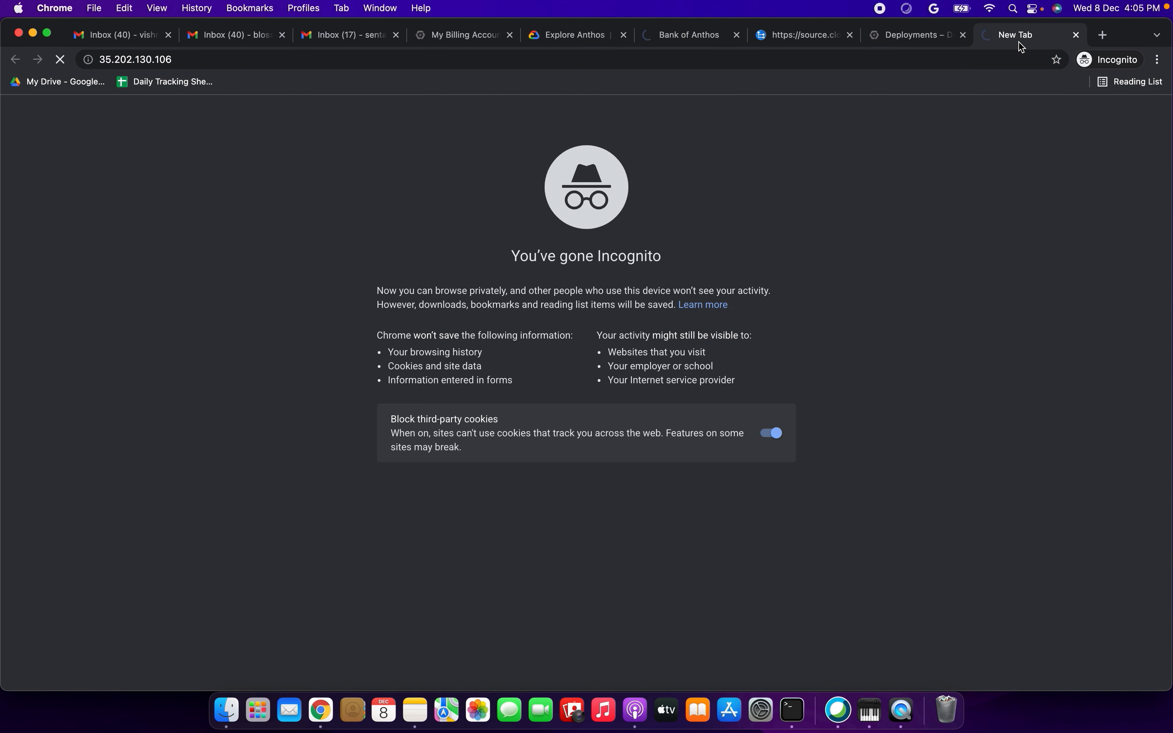
pyautogui.click(931, 43)
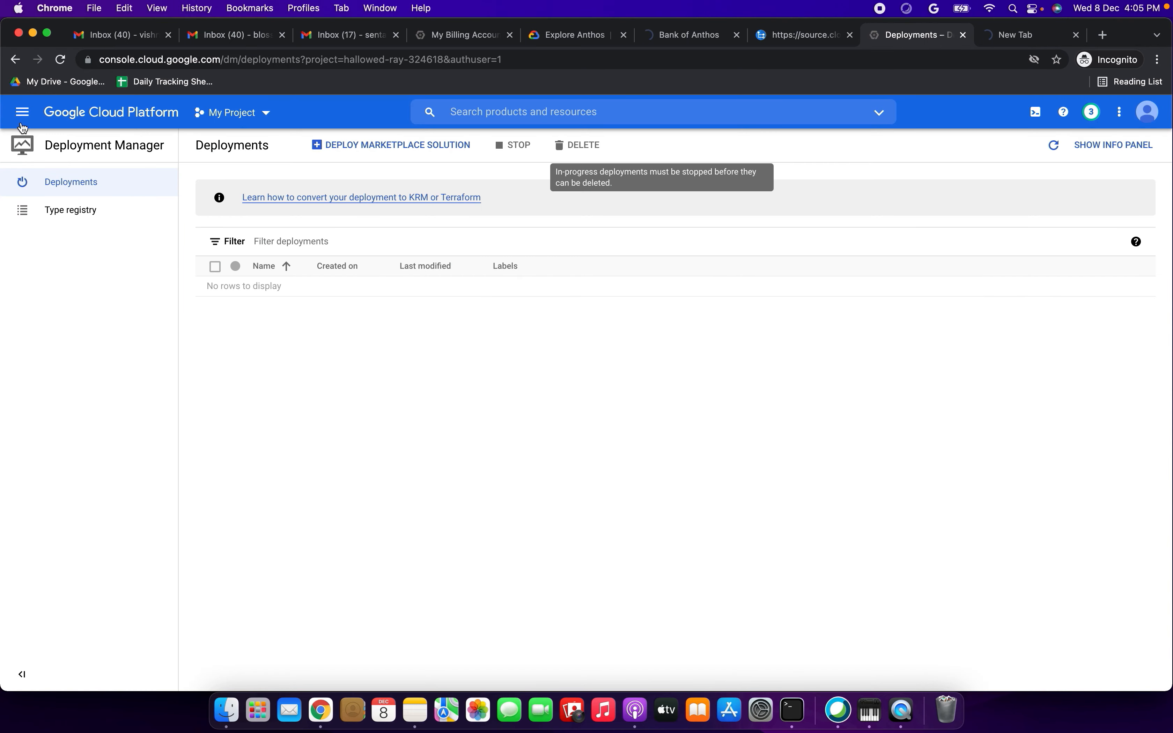
pyautogui.click(23, 112)
pyautogui.click(73, 158)
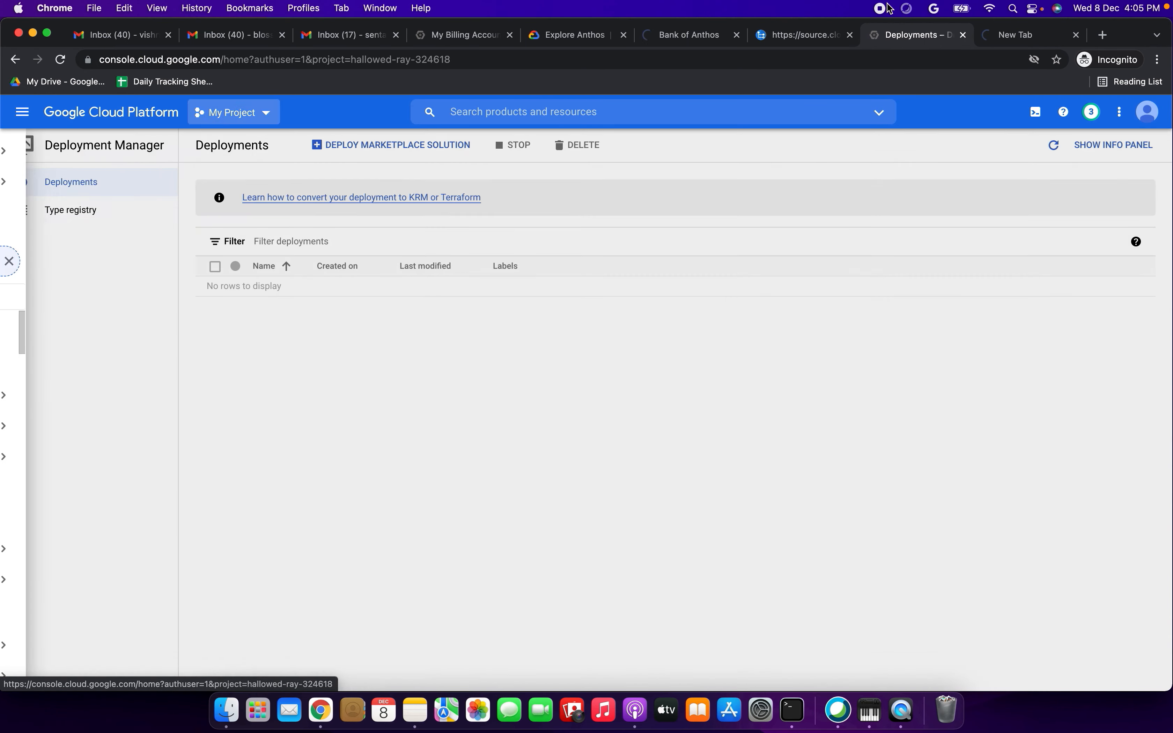
pyautogui.click(964, 35)
pyautogui.click(820, 36)
pyautogui.click(850, 35)
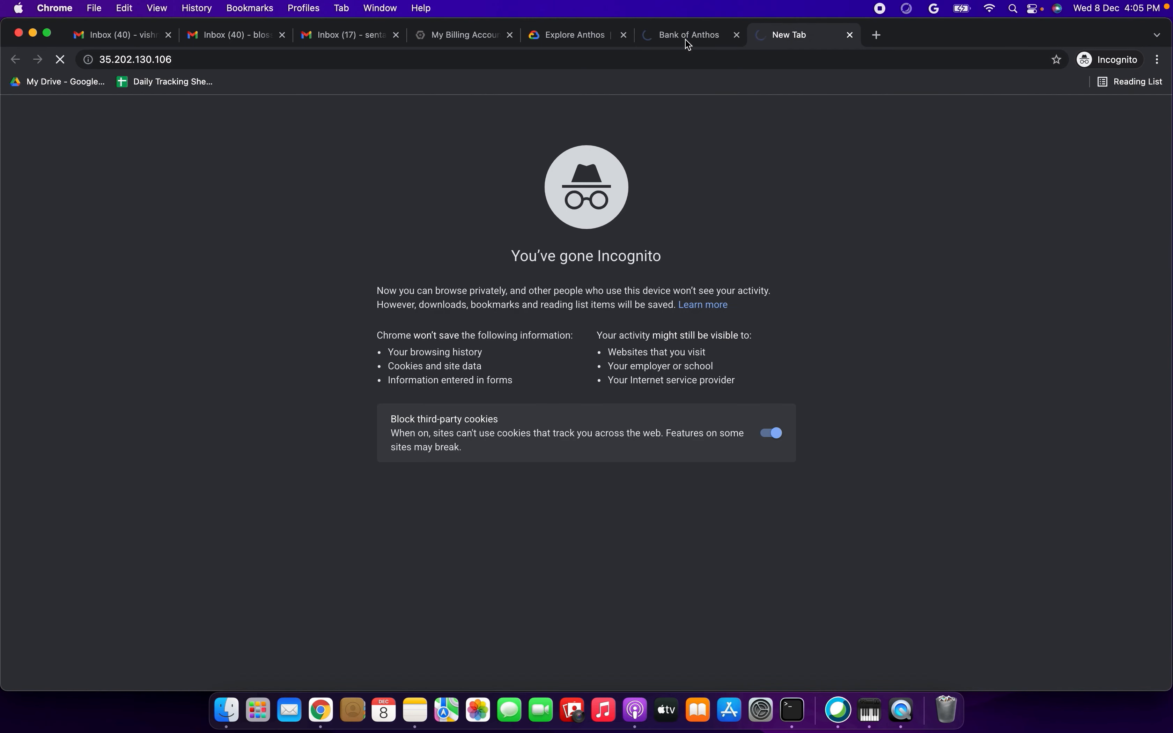
# - Check the current month's month-to-date total cost in the billing account overview
pyautogui.click(685, 39)
pyautogui.click(453, 39)
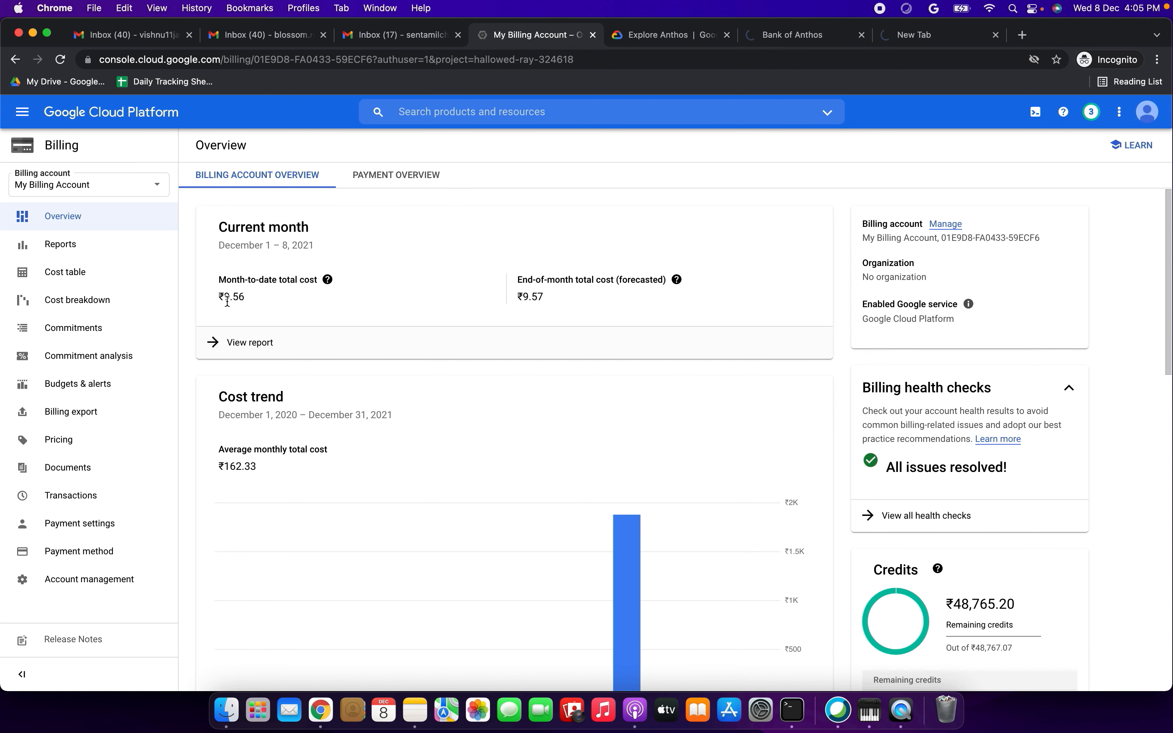
pyautogui.moveTo(217, 296); pyautogui.dragTo(333, 301)
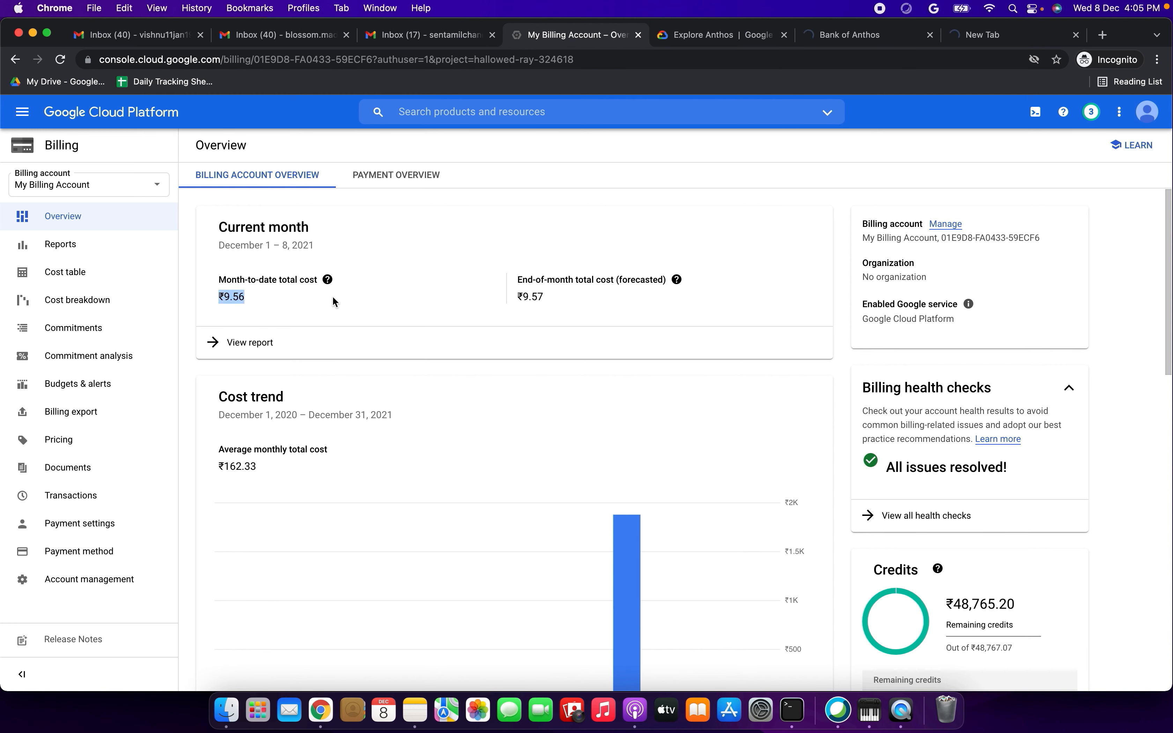
pyautogui.click(269, 312)
# - Return from the billing overview to the Cloud Console home dashboard of My Project
pyautogui.click(23, 113)
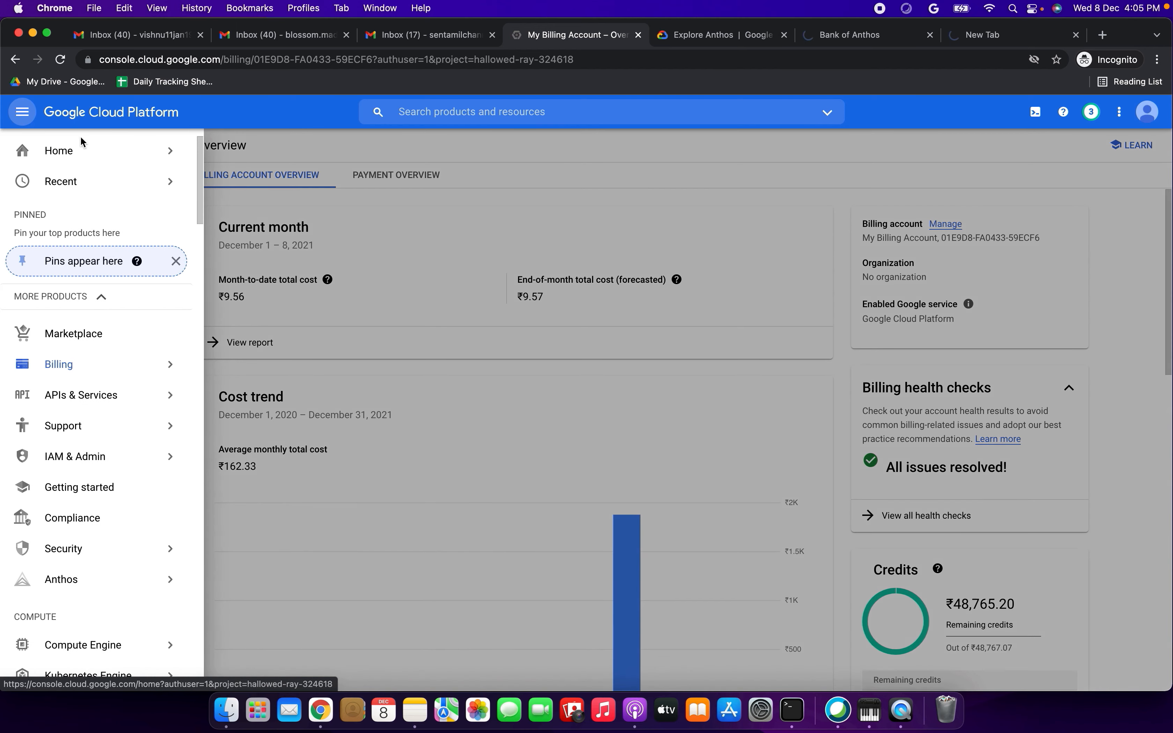
pyautogui.moveTo(71, 155)
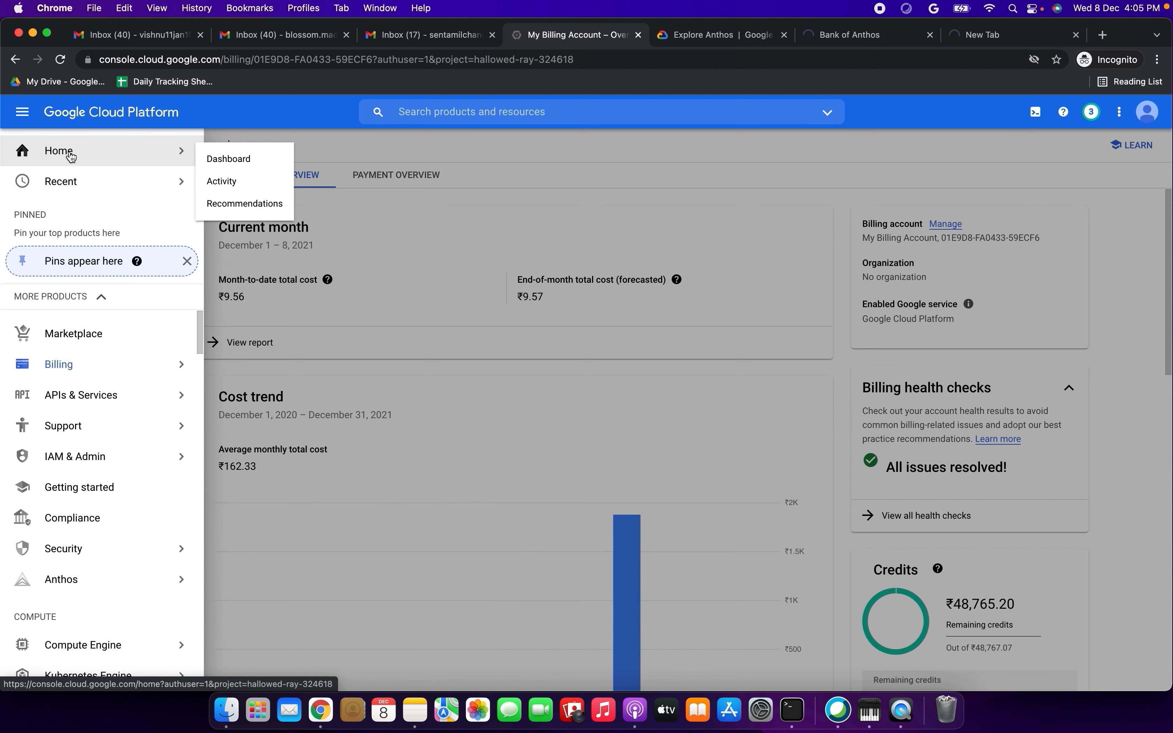
pyautogui.click(71, 155)
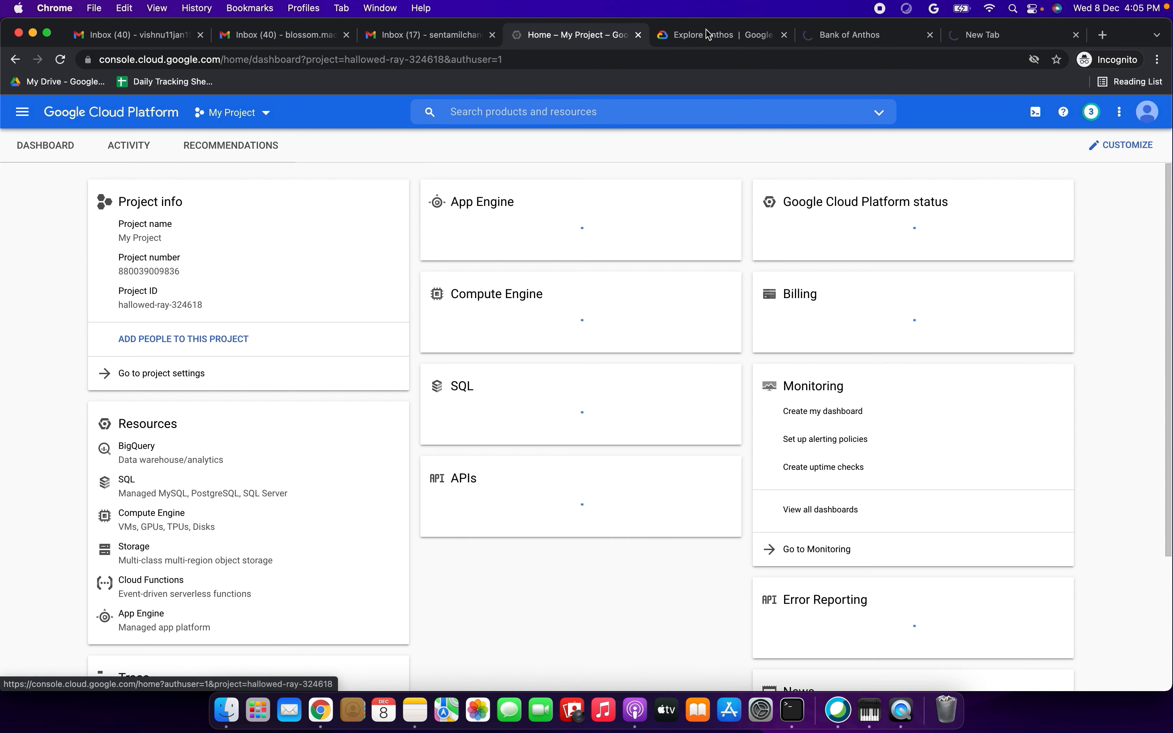
# - Request 35.202.130.106 again in the still-loading new tab to recheck whether Bank of Anthos responds
pyautogui.click(710, 43)
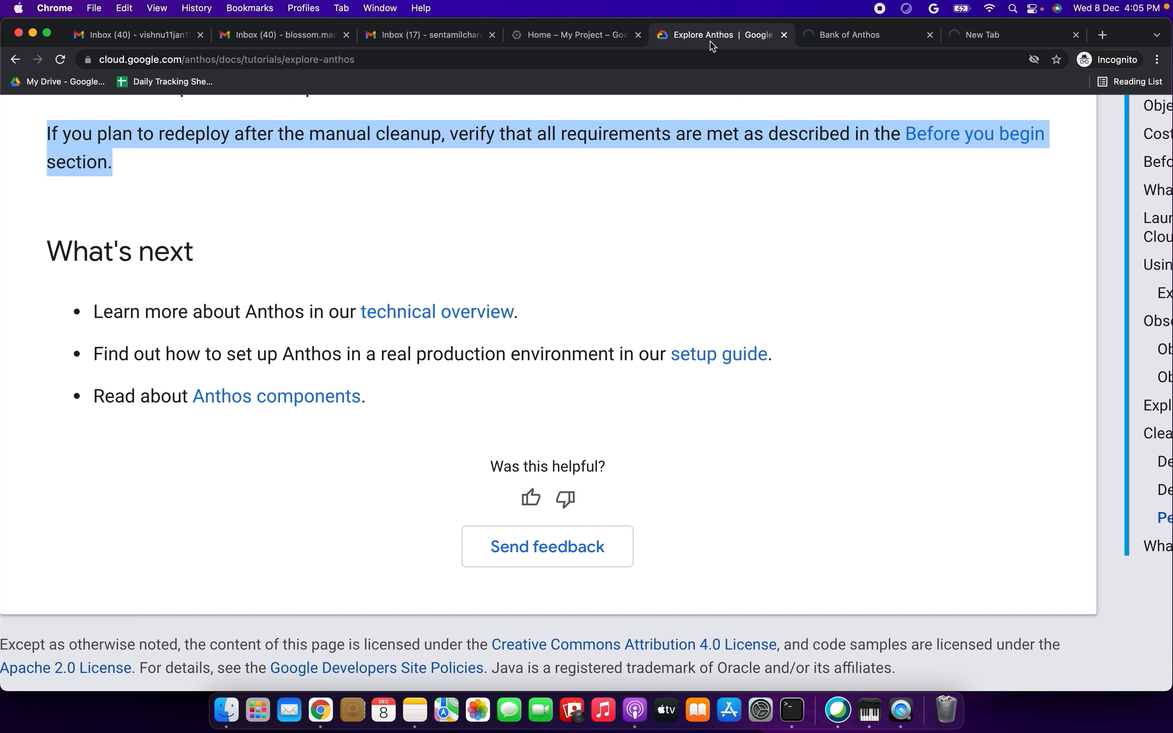
pyautogui.click(871, 44)
pyautogui.click(1007, 42)
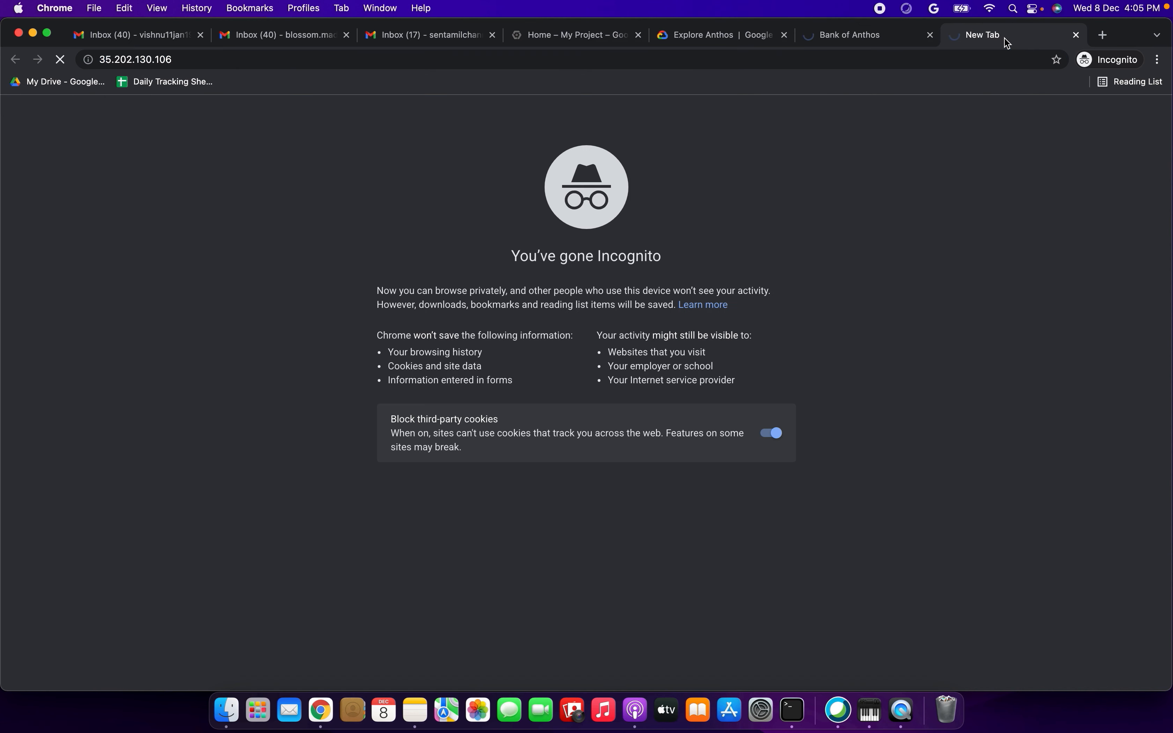
pyautogui.click(535, 61)
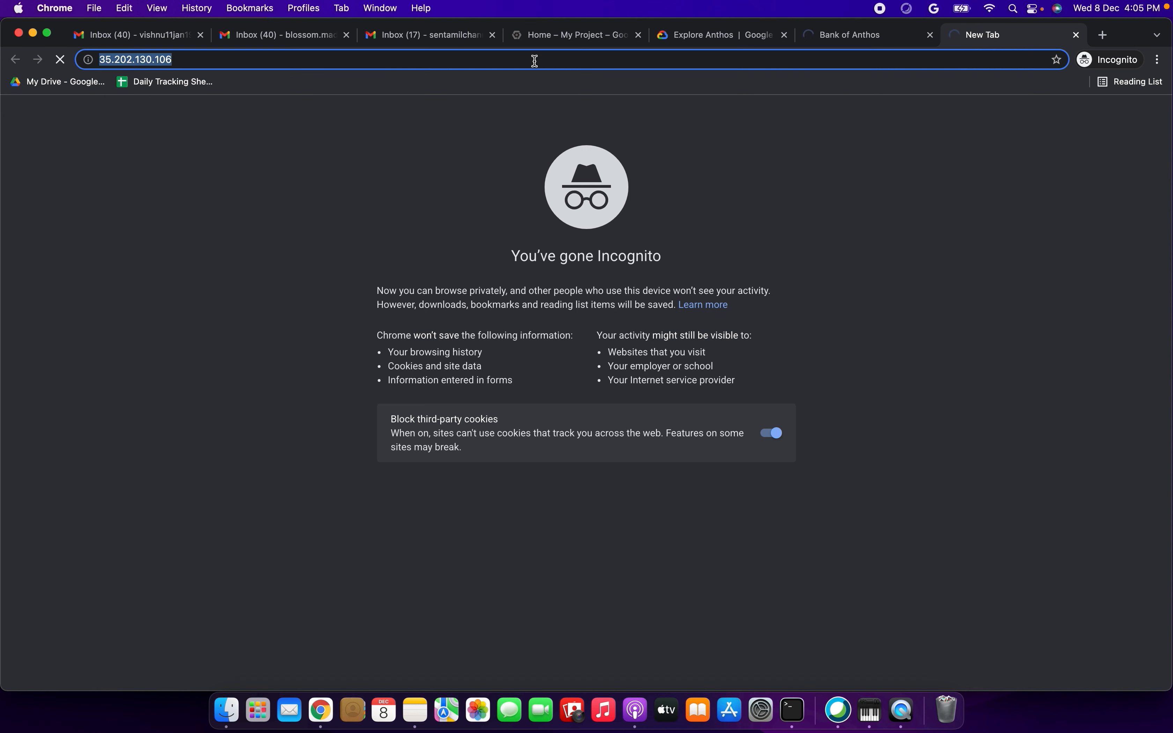
pyautogui.press('Return')
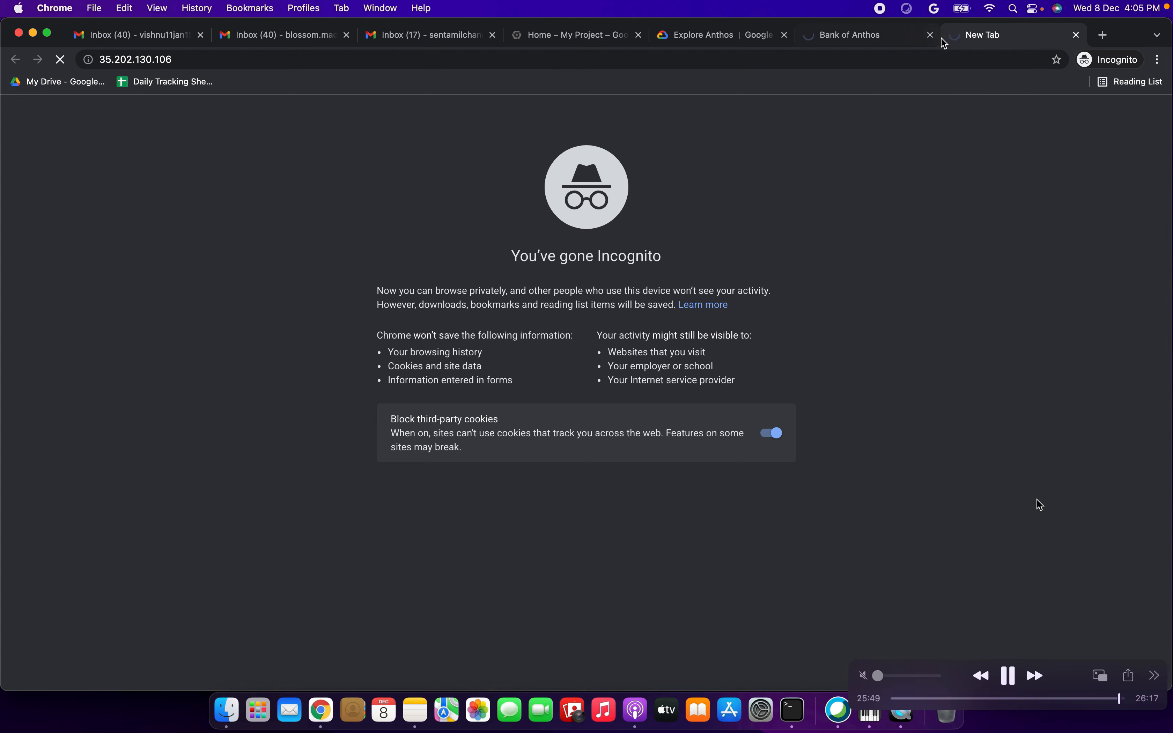